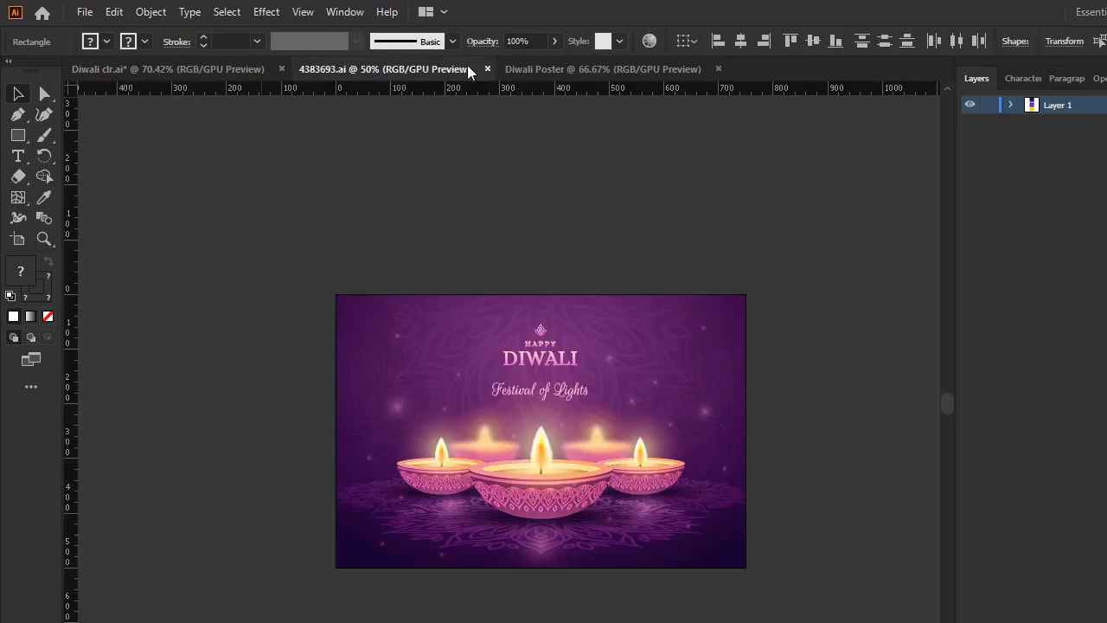
- Look through the Diwali clr, 4383693 and Diwali Poster documents to review the colour swatches, lamp artwork and poster artboard
left_click(529, 70)
left_click(398, 69)
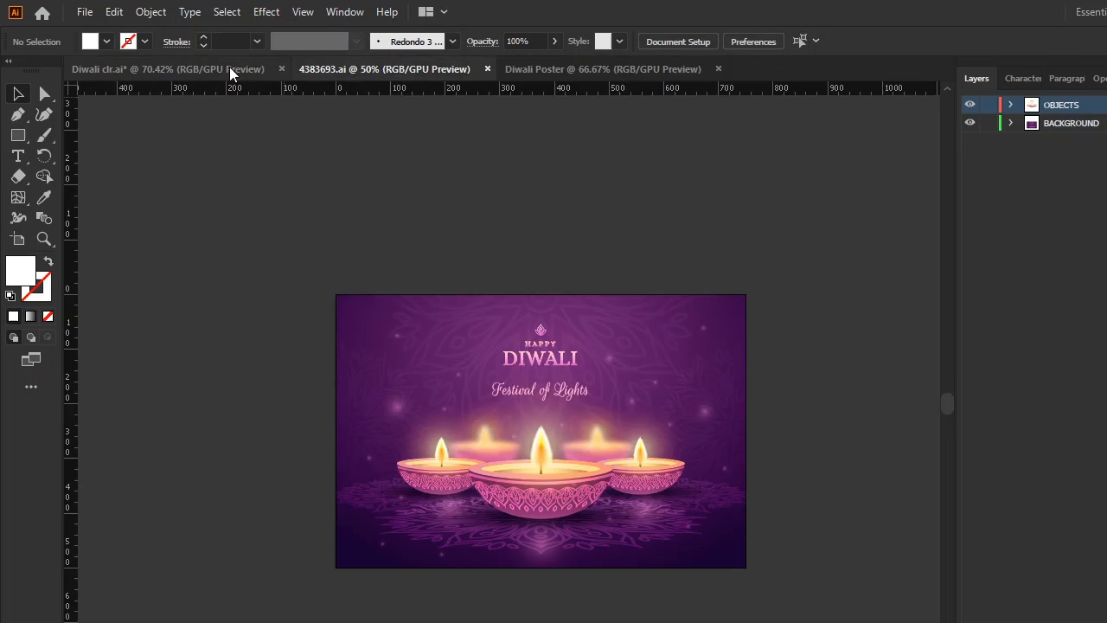
left_click(230, 69)
left_click(392, 69)
left_click(541, 71)
left_click(394, 69)
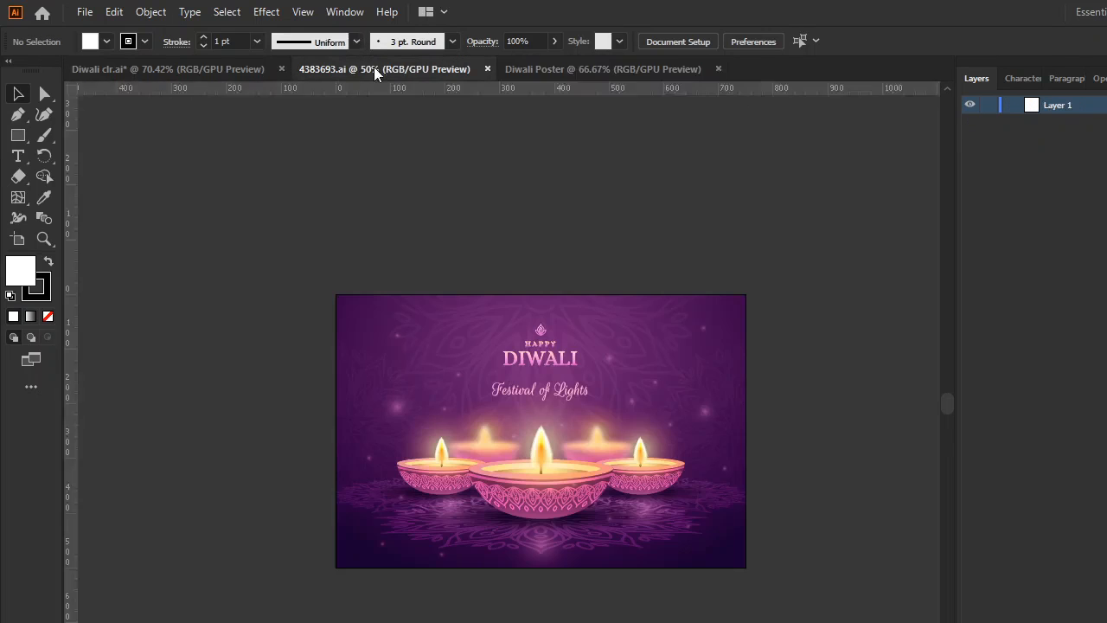
left_click(254, 70)
left_click(463, 273)
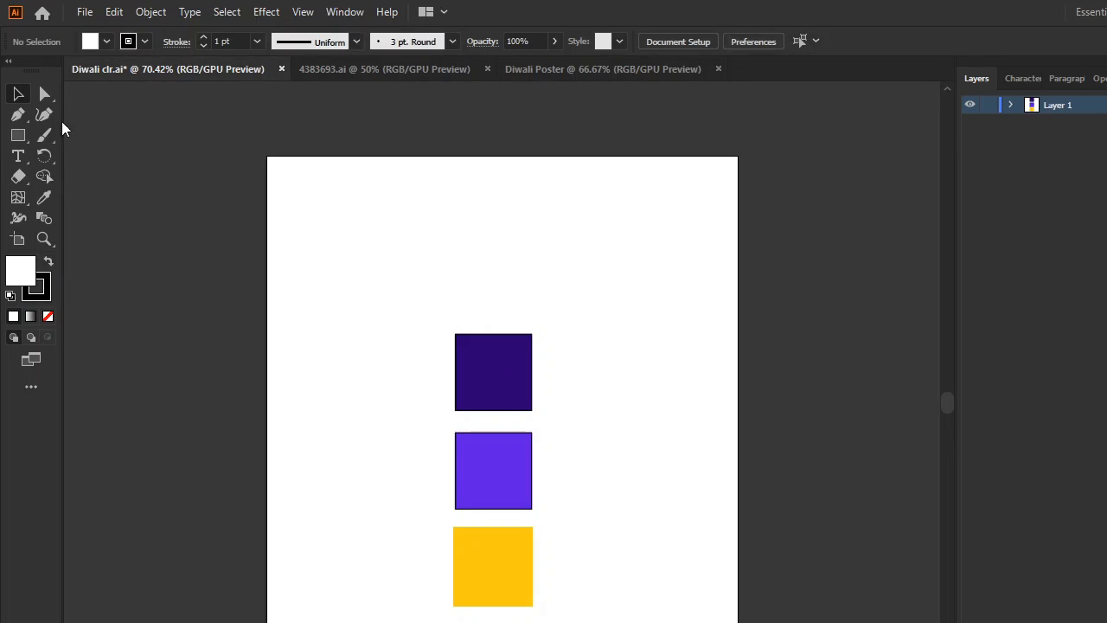
left_click(581, 69)
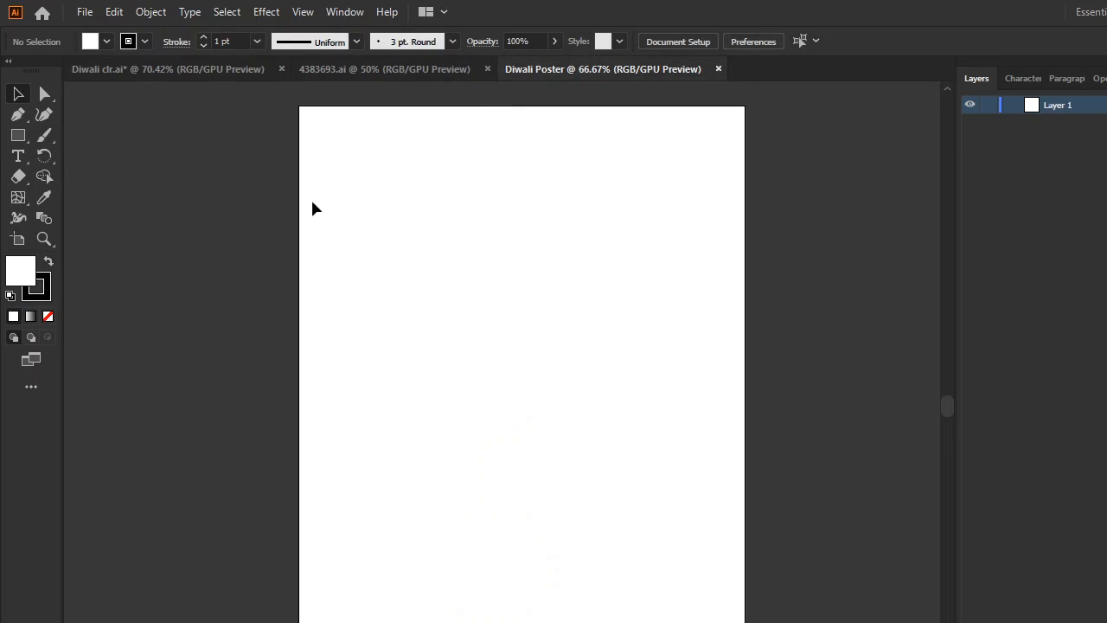
- Copy the three colour squares from Diwali clr.ai into the Diwali Poster document, placing them beside the artboard
left_click(179, 77)
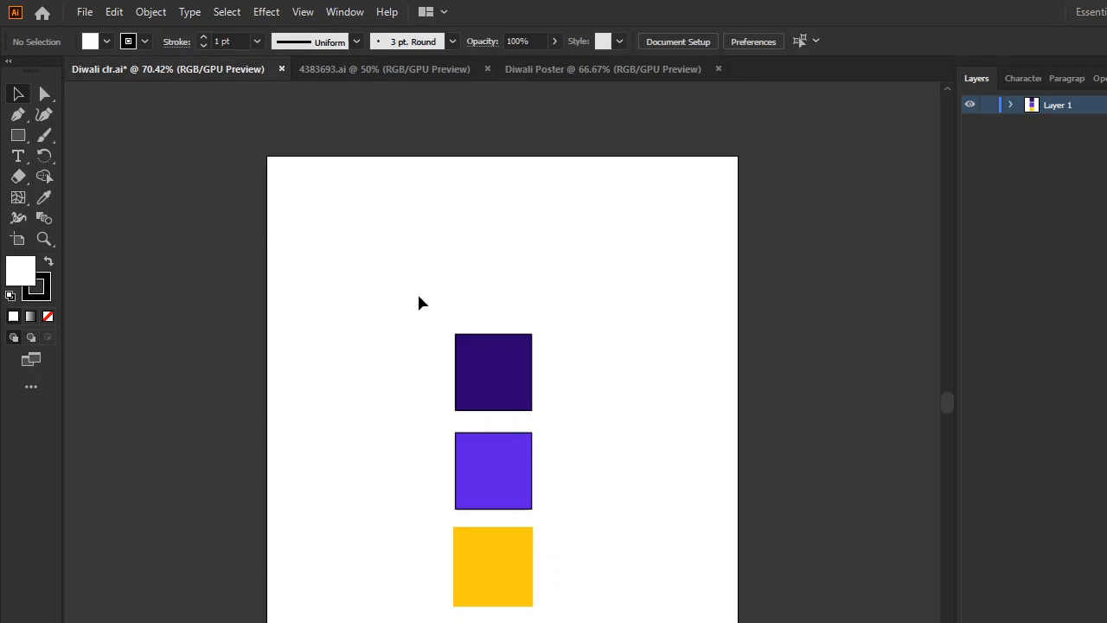
left_click_drag(495, 433, 627, 613)
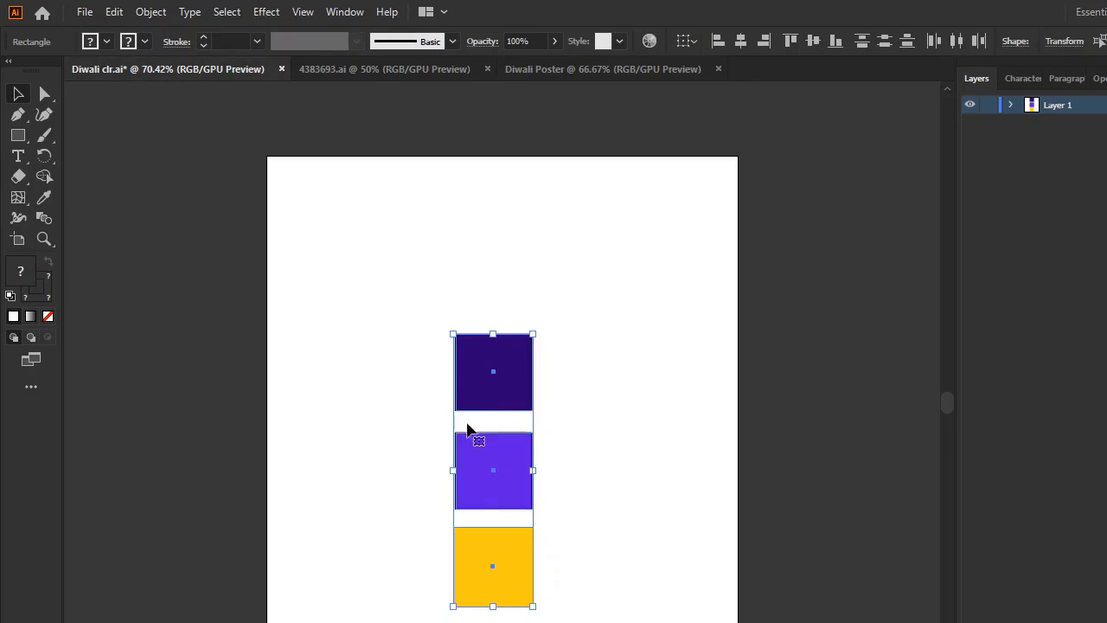
left_click_drag(505, 375, 245, 201)
left_click(784, 245)
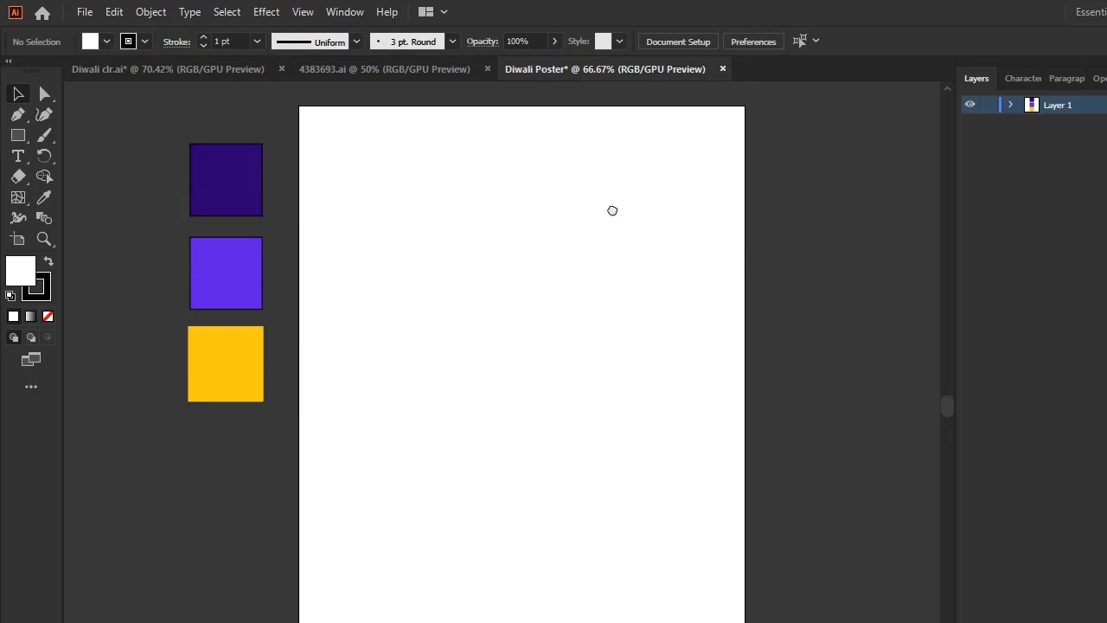
left_click_drag(613, 210, 631, 265)
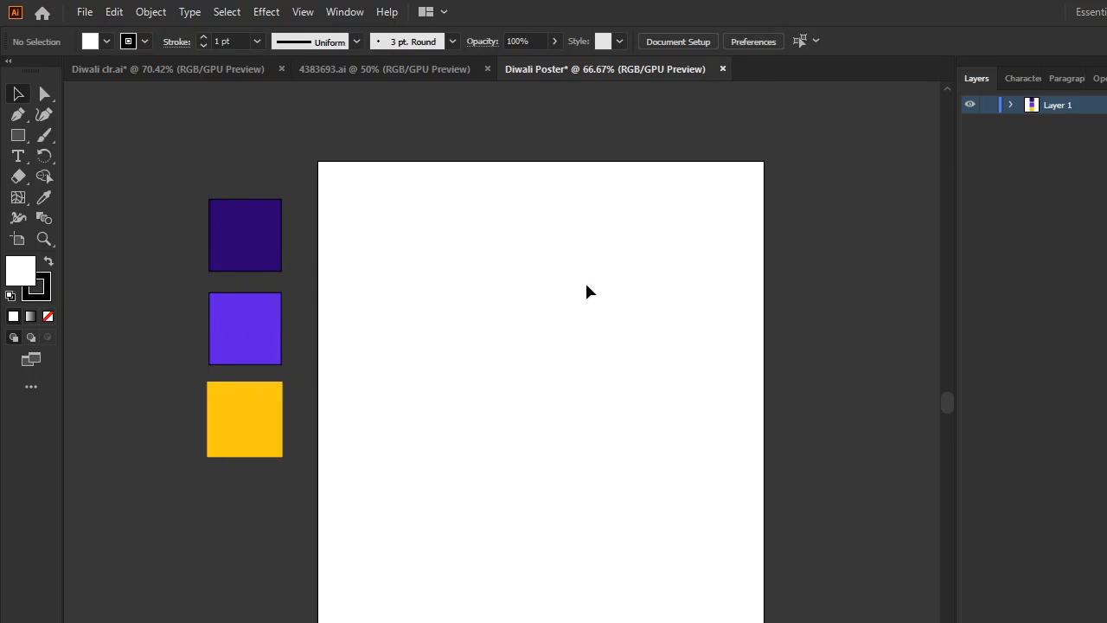
- Lock Layer 1 holding the colour squares and add a new layer above it named R
left_click(1012, 105)
left_click(1012, 105)
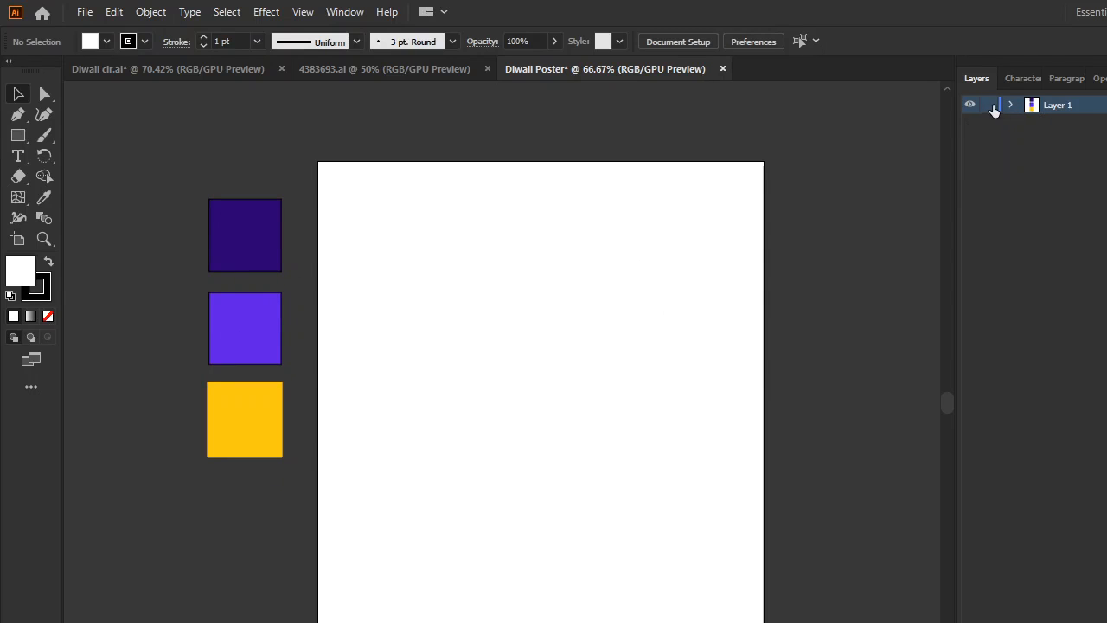
left_click(989, 105)
key("ctrl+l")
double_click(1051, 104)
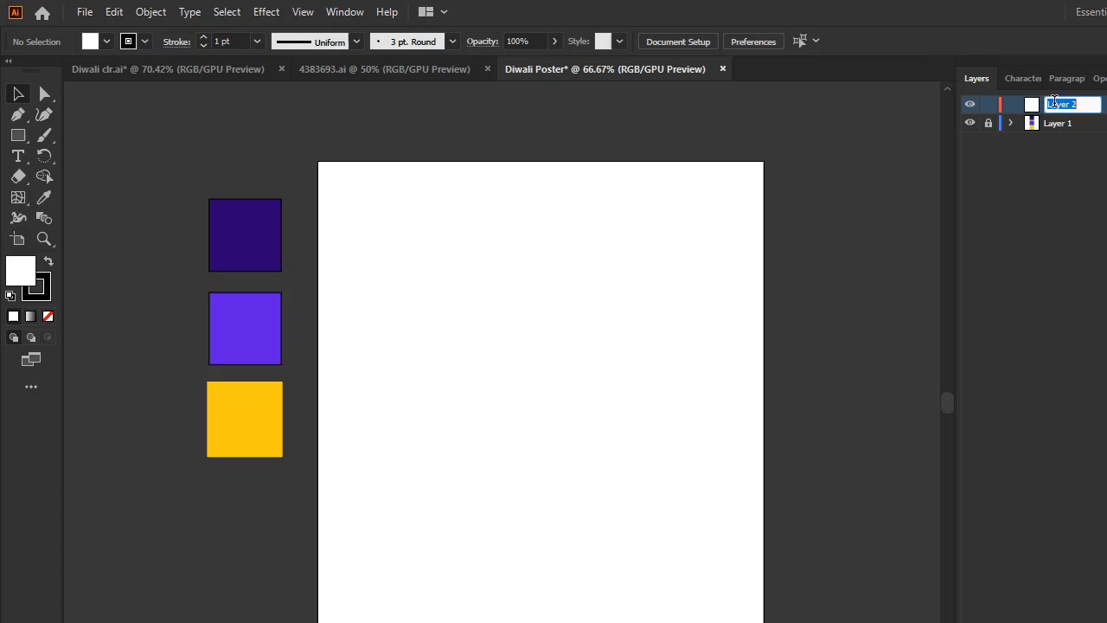
type("E")
key("Return")
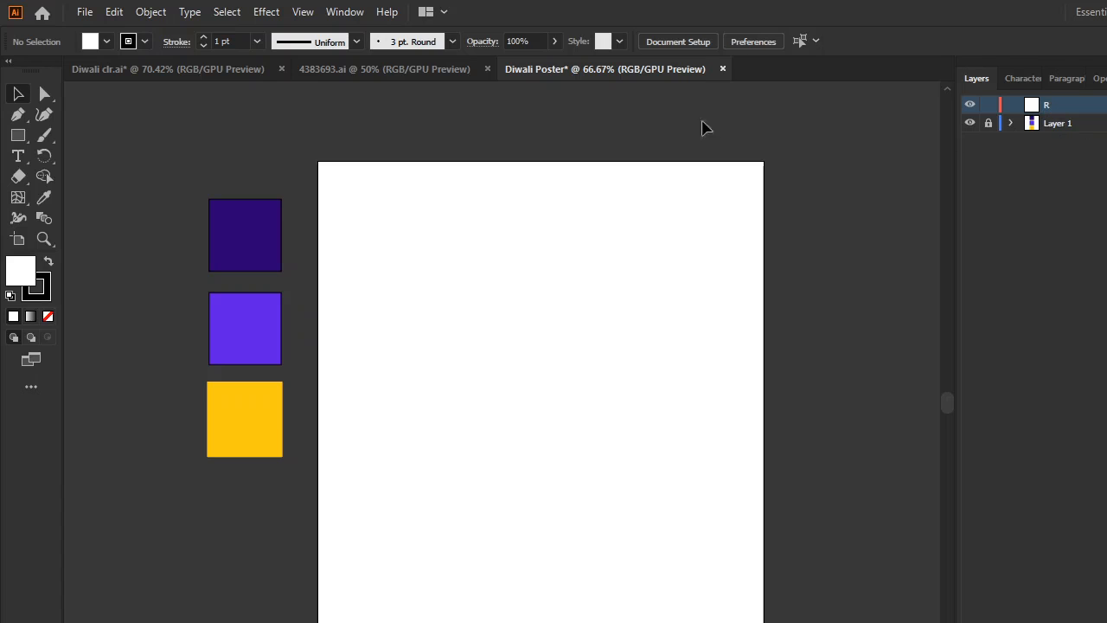
- Draw an 8.5 by 11 in rectangle covering the whole poster artboard on layer R
left_click(21, 138)
left_click_drag(378, 285, 381, 244)
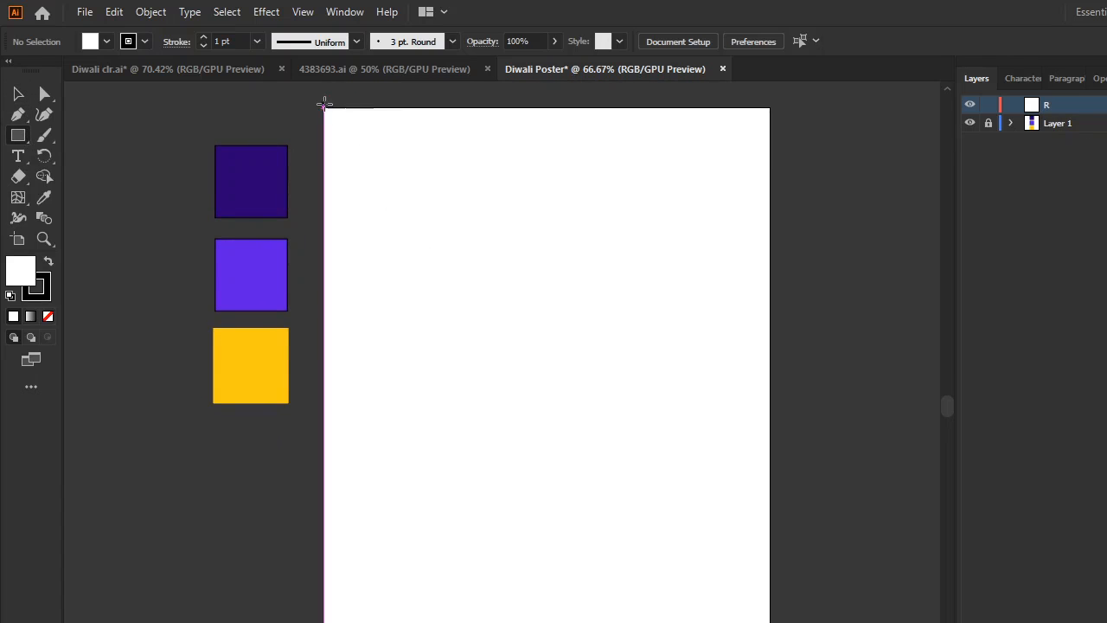
left_click_drag(324, 104, 770, 622)
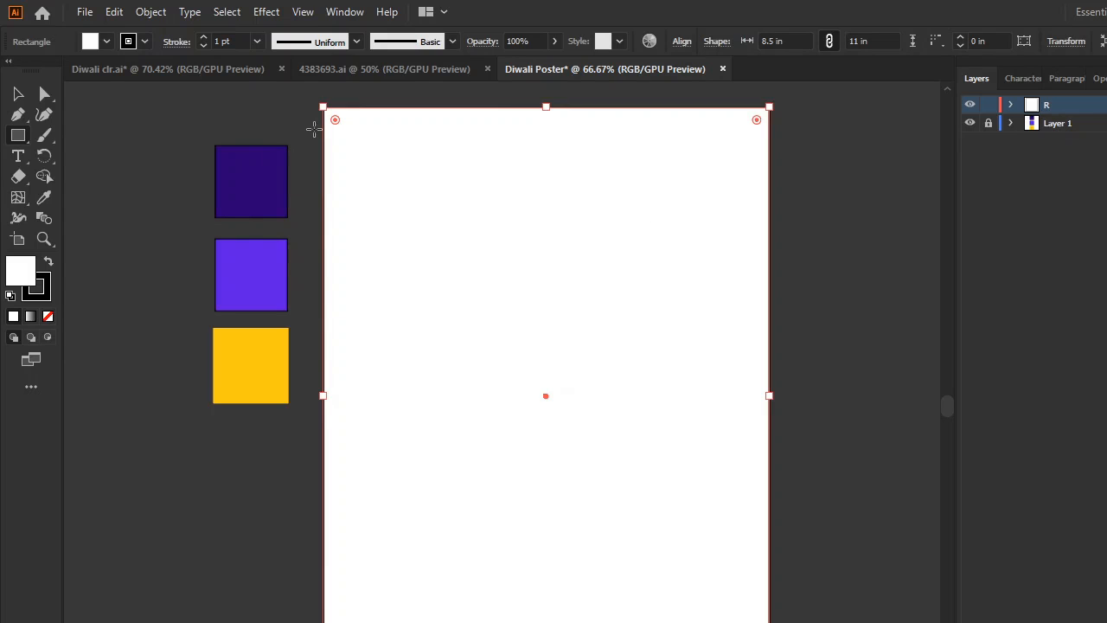
- Fill the background rectangle with the dark purple sampled from the first colour square
key("i")
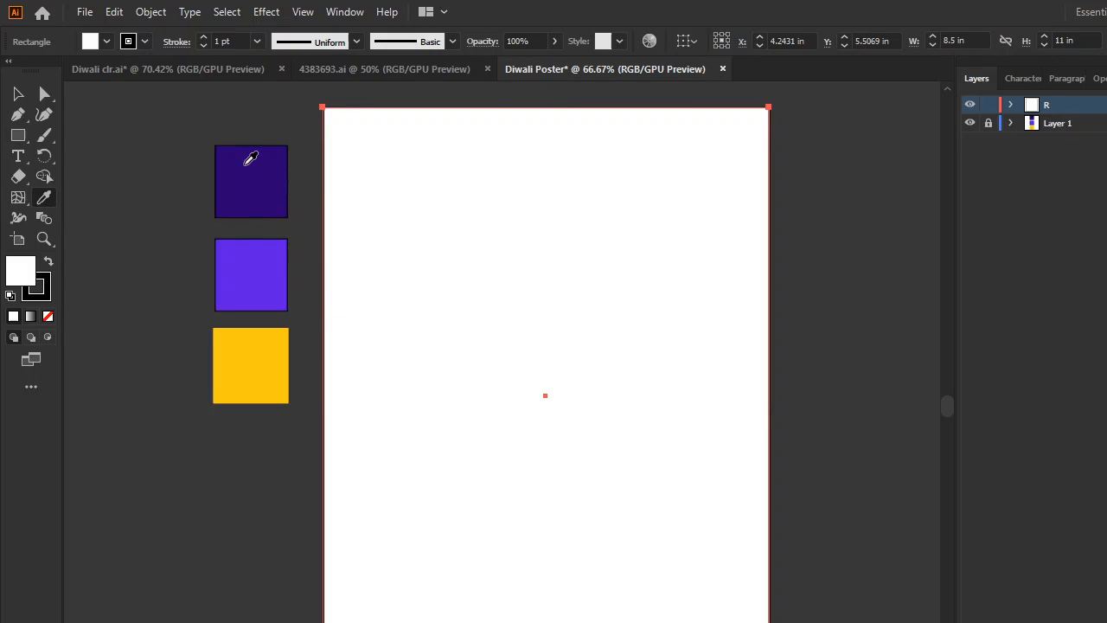
left_click(250, 161)
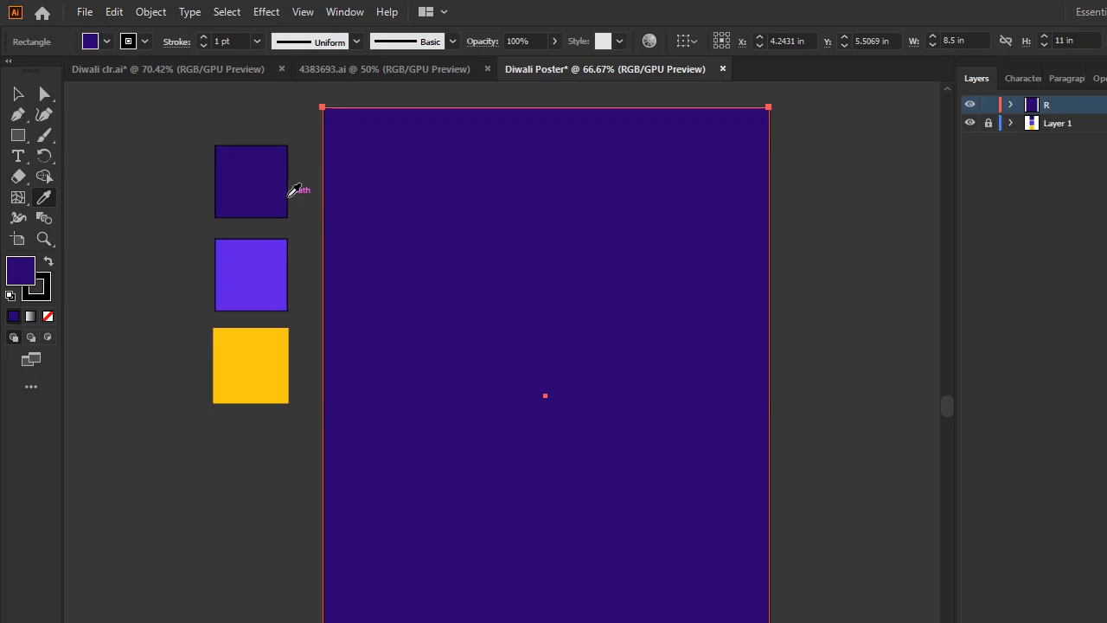
key("v")
left_click(828, 168)
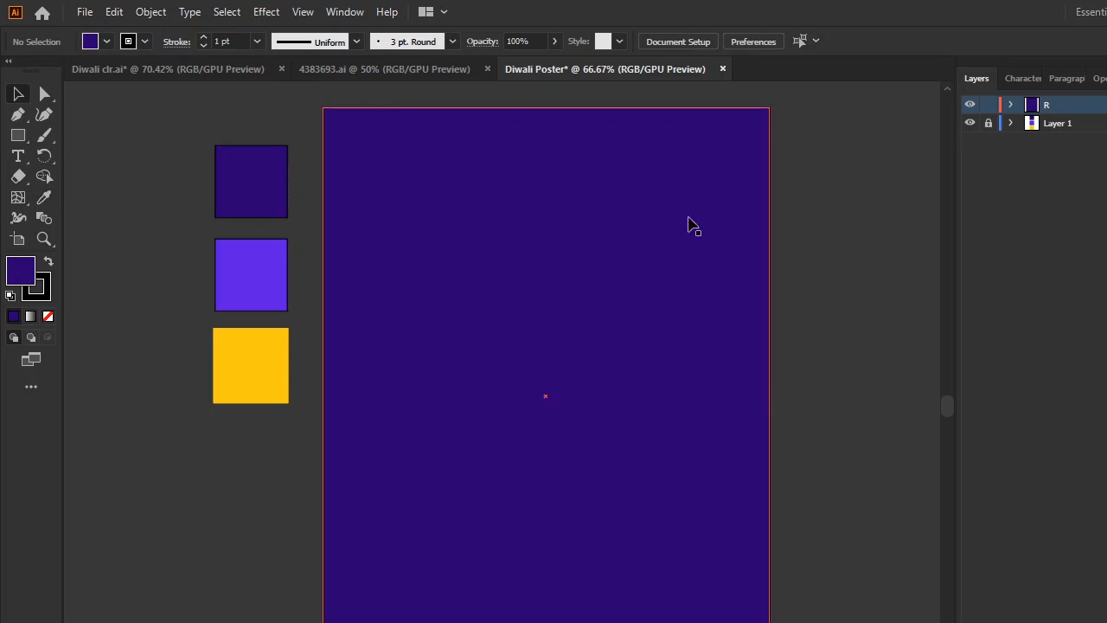
- Ungroup the Diwali lamp artwork in the 4383693.ai document
left_click(390, 68)
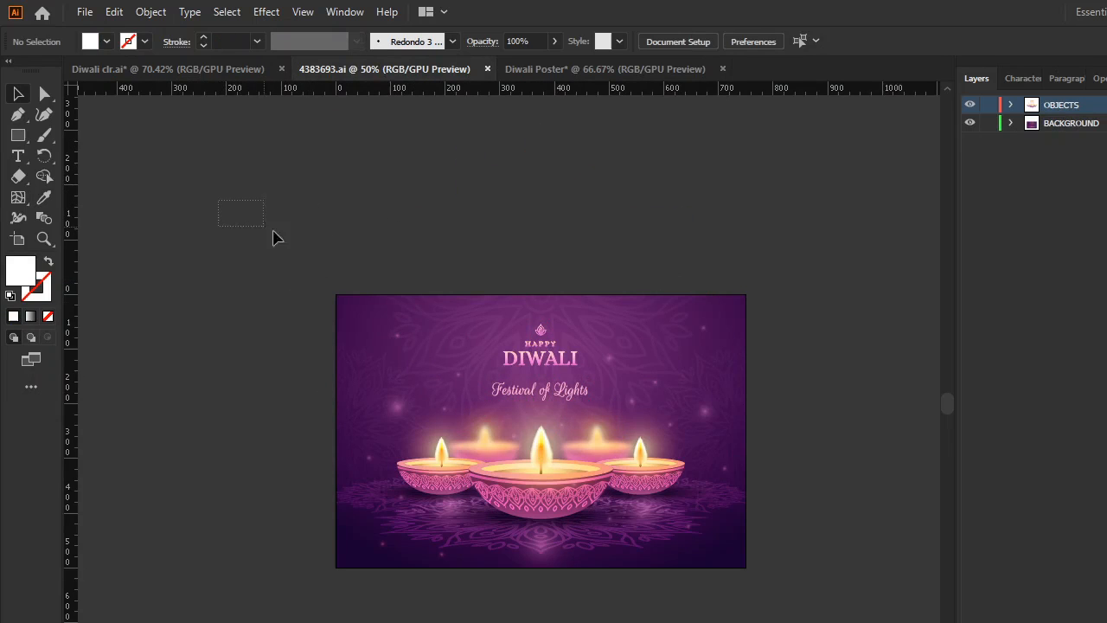
left_click_drag(218, 200, 869, 621)
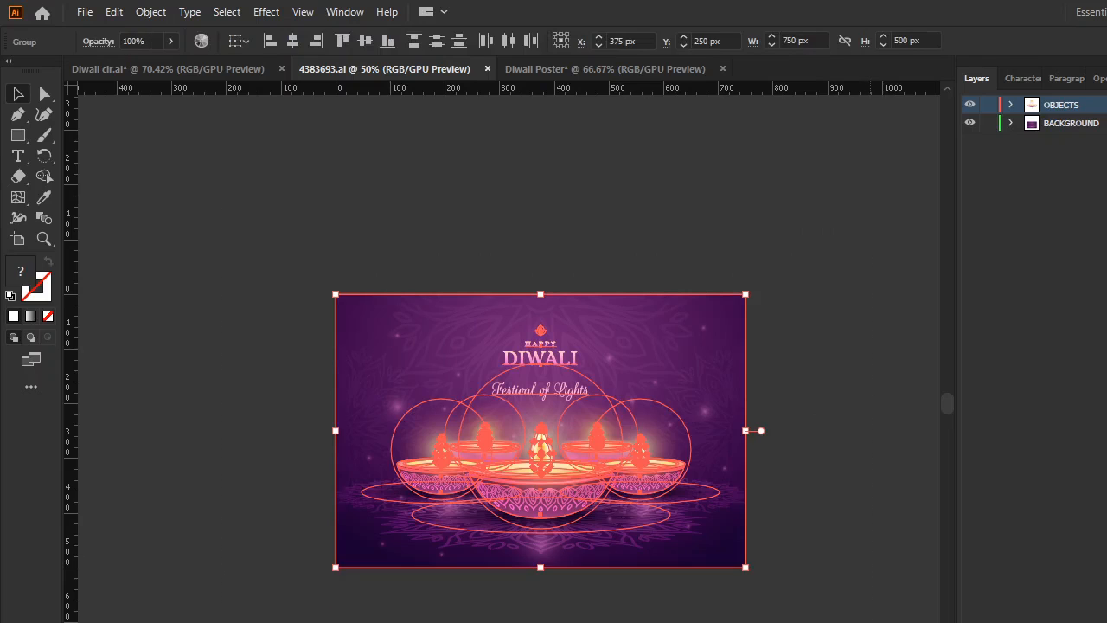
left_click(198, 124)
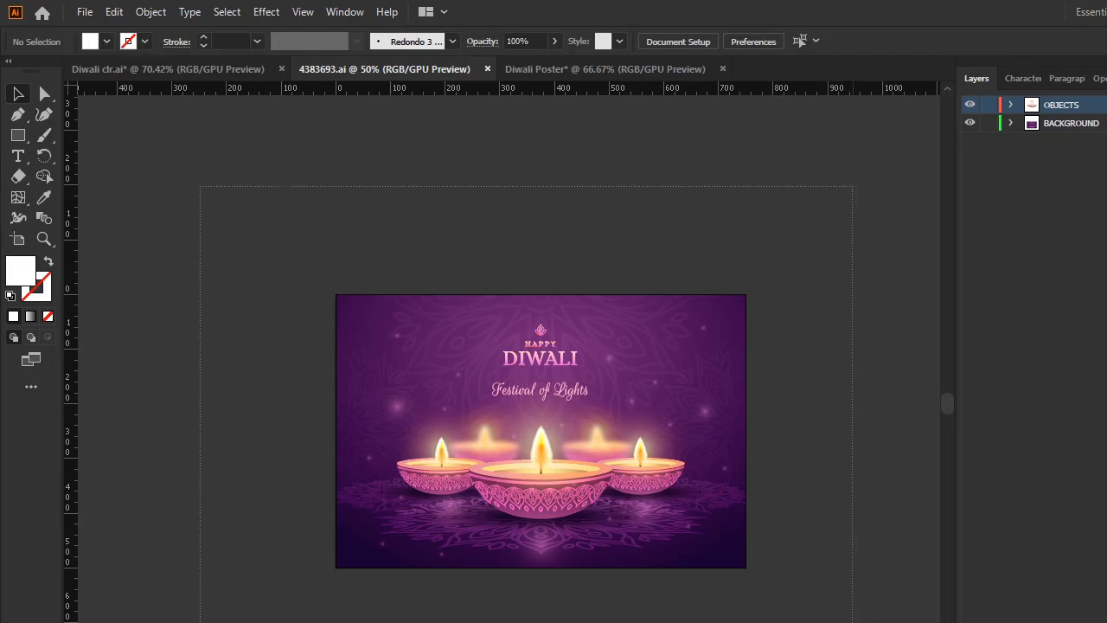
left_click(682, 404)
right_click(650, 383)
left_click(701, 531)
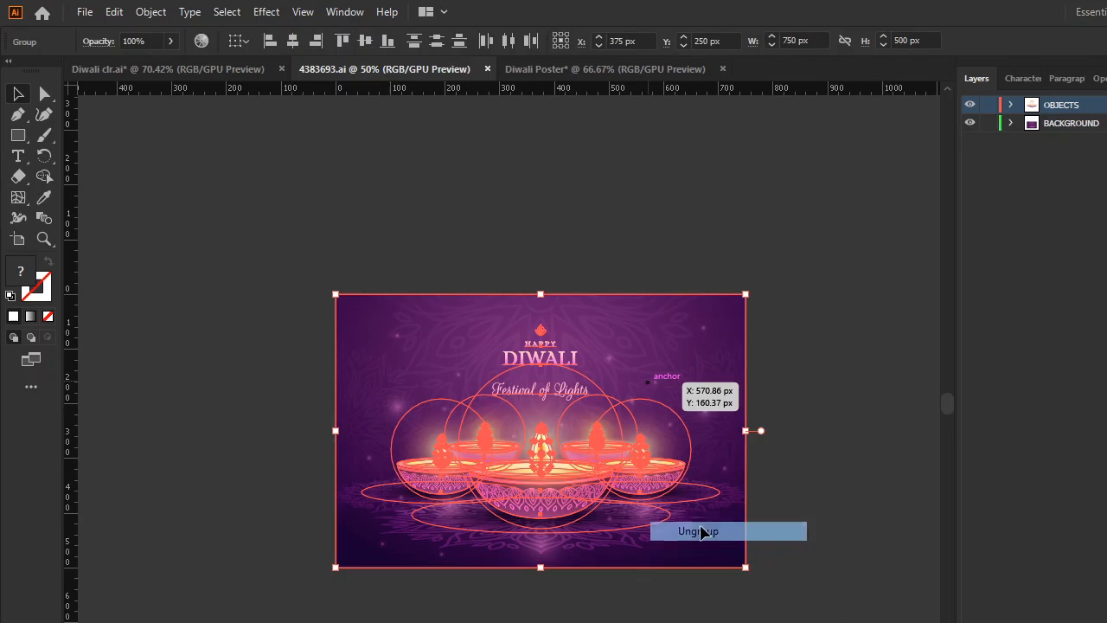
left_click(838, 425)
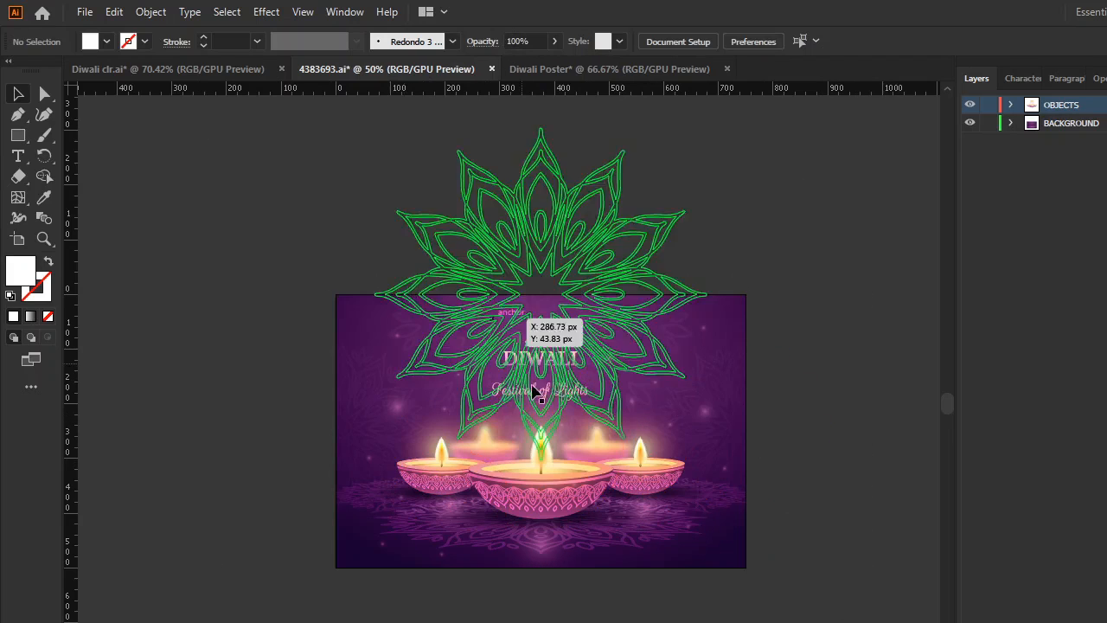
- Copy the lamp group from 4383693.ai into the Diwali Poster document, over the lower part of the purple background
left_click(595, 489)
left_click_drag(599, 486, 577, 71)
left_click_drag(536, 530, 608, 571)
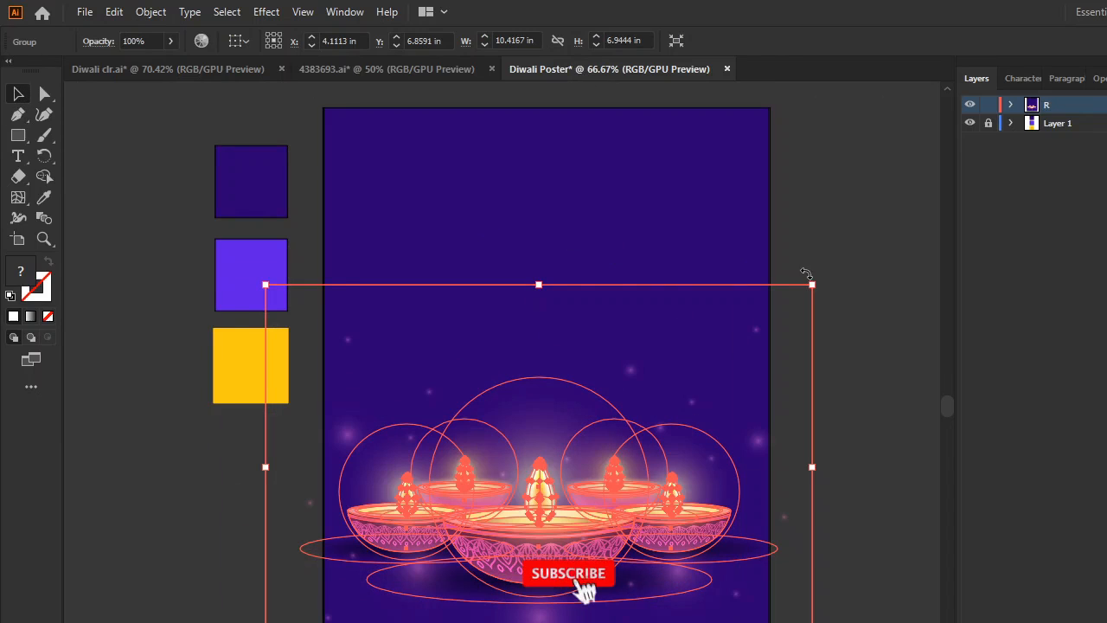
- Scale the lamp group proportionally to about 7.54 in wide and place it centred near the poster's lower edge
left_click_drag(542, 284, 527, 389)
scroll(527, 389, "down", 3)
scroll(527, 389, "right", 1)
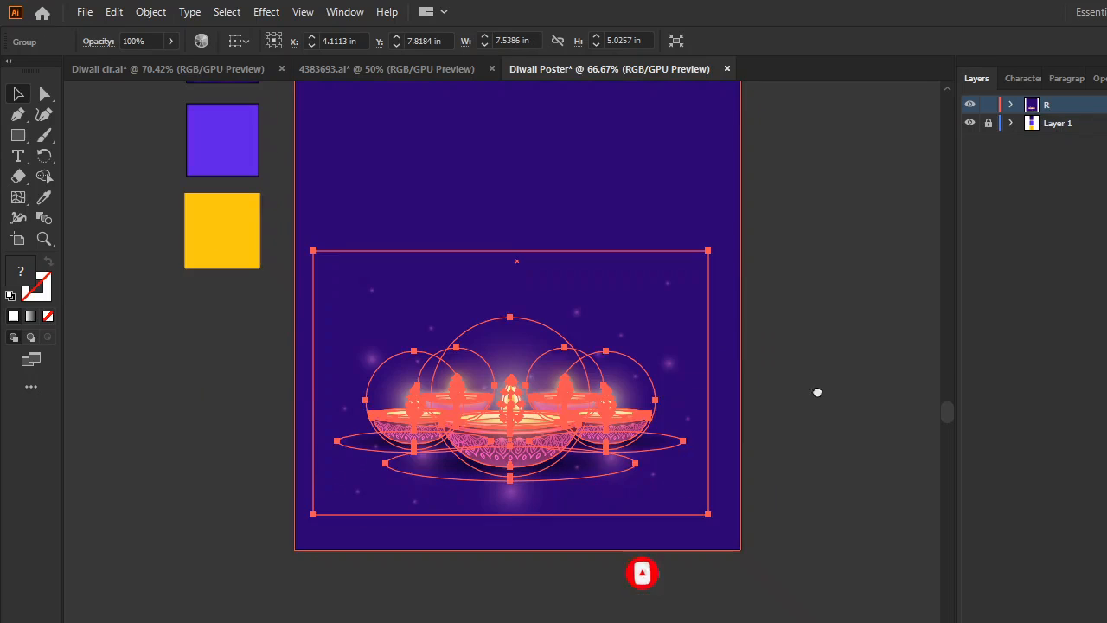
left_click_drag(545, 470, 549, 503)
left_click_drag(549, 504, 555, 499)
left_click(821, 375)
scroll(821, 374, "down", 2)
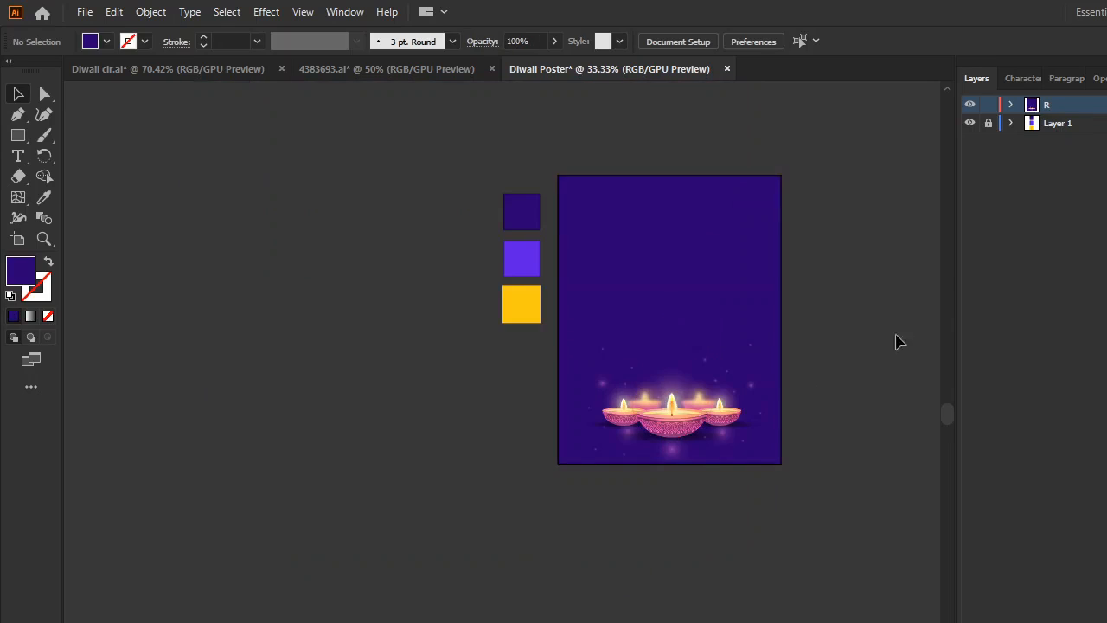
left_click_drag(906, 278, 890, 308)
scroll(780, 326, "up", 1)
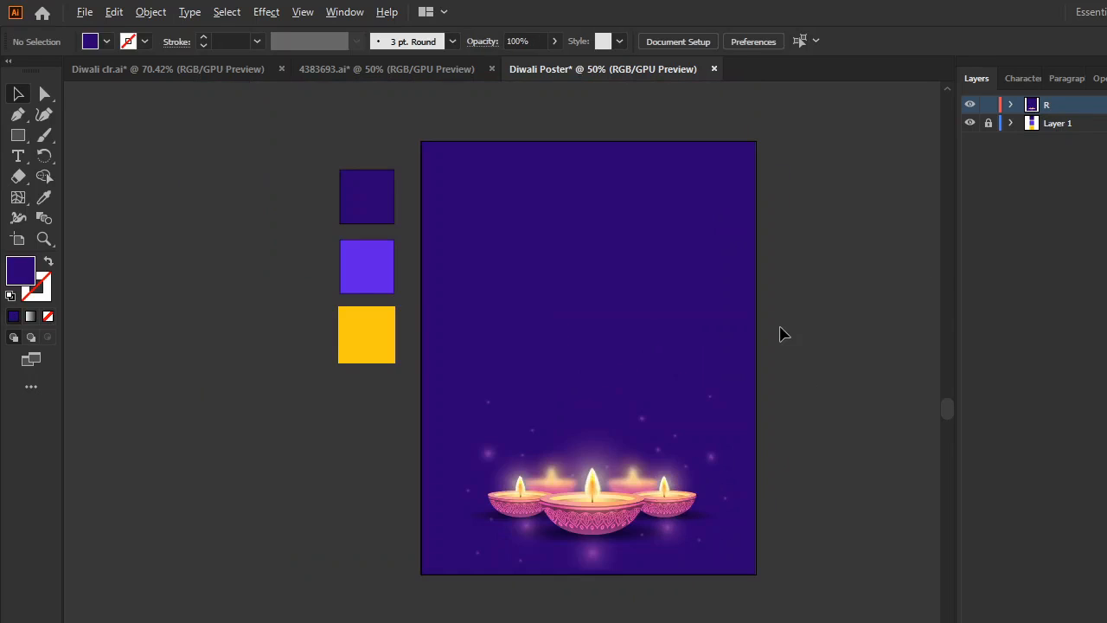
left_click_drag(826, 367, 797, 375)
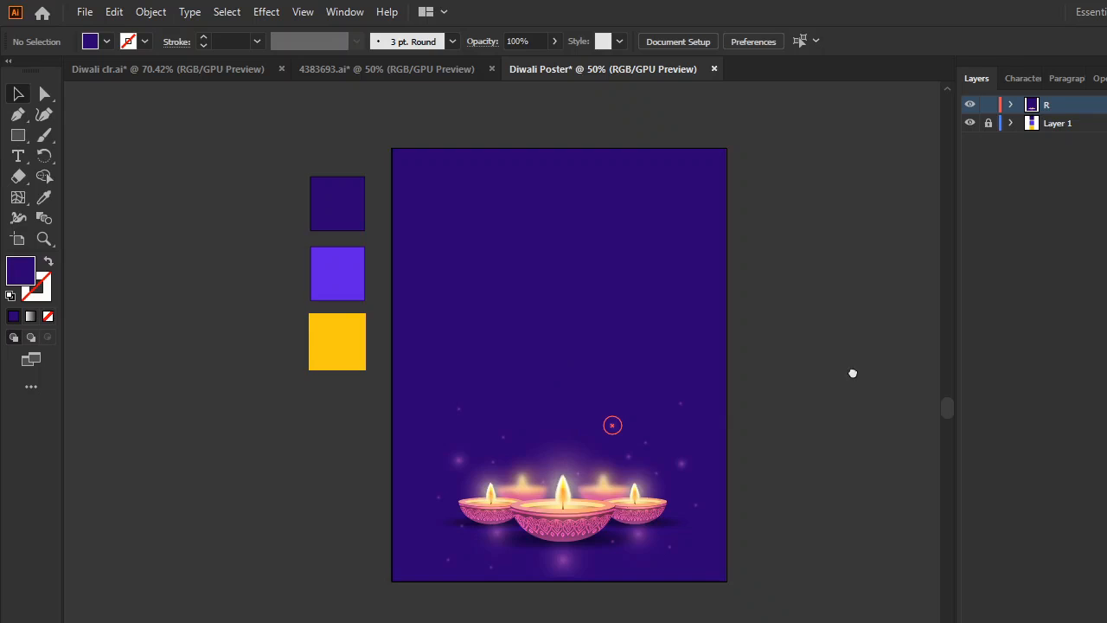
scroll(657, 407, "down", 2)
scroll(613, 311, "up", 2)
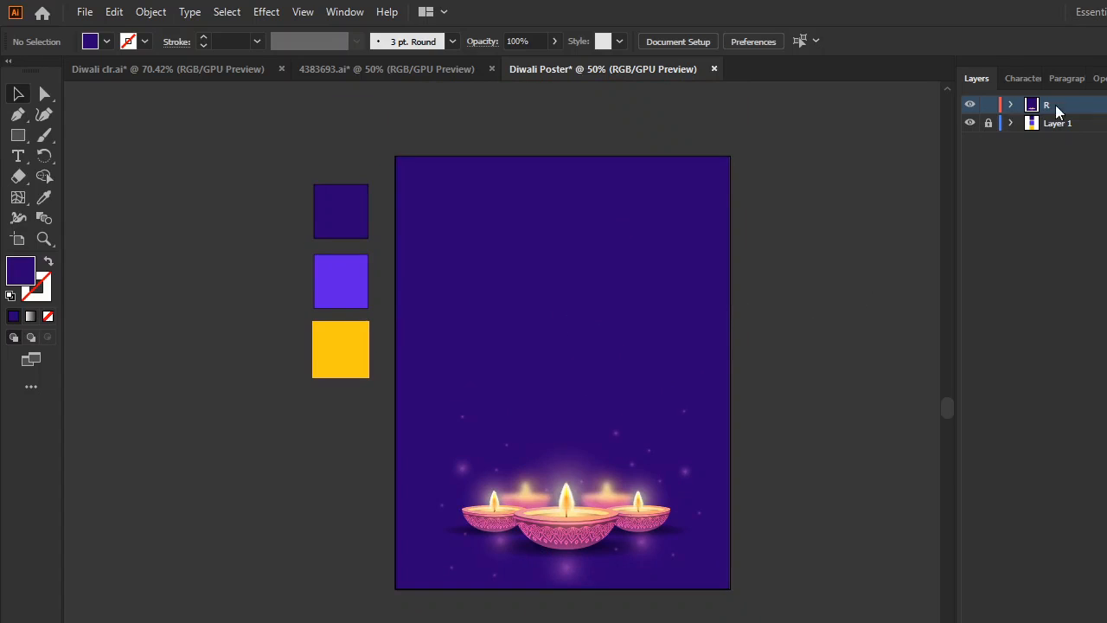
- Expand layer R and lock the lamp group, keeping the background rectangle selected
left_click(1011, 104)
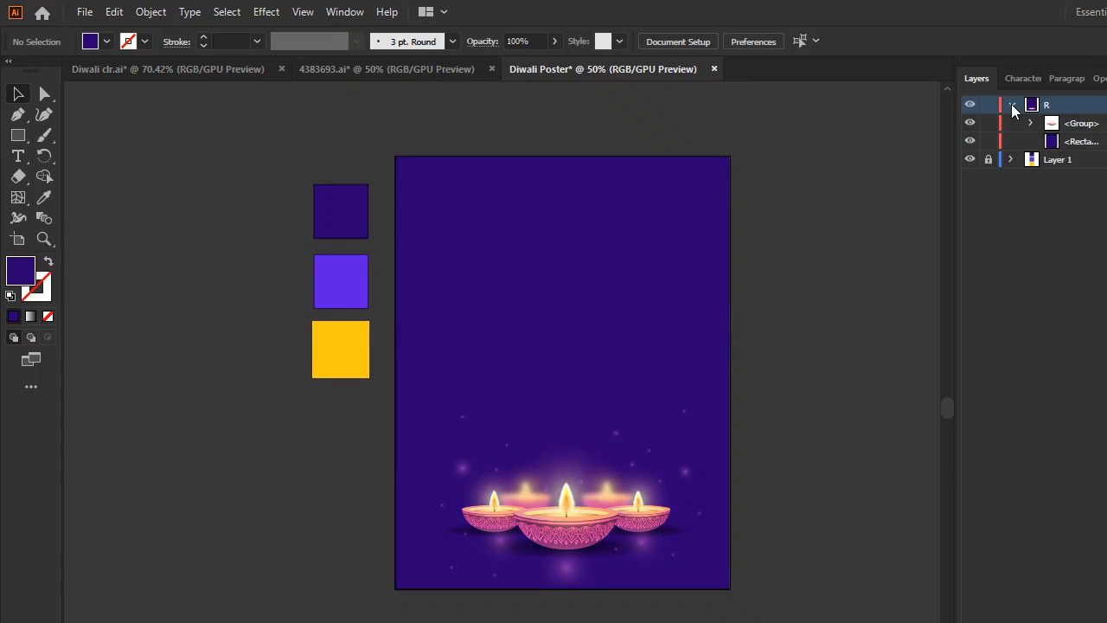
left_click(534, 317)
left_click(574, 534)
left_click(640, 256)
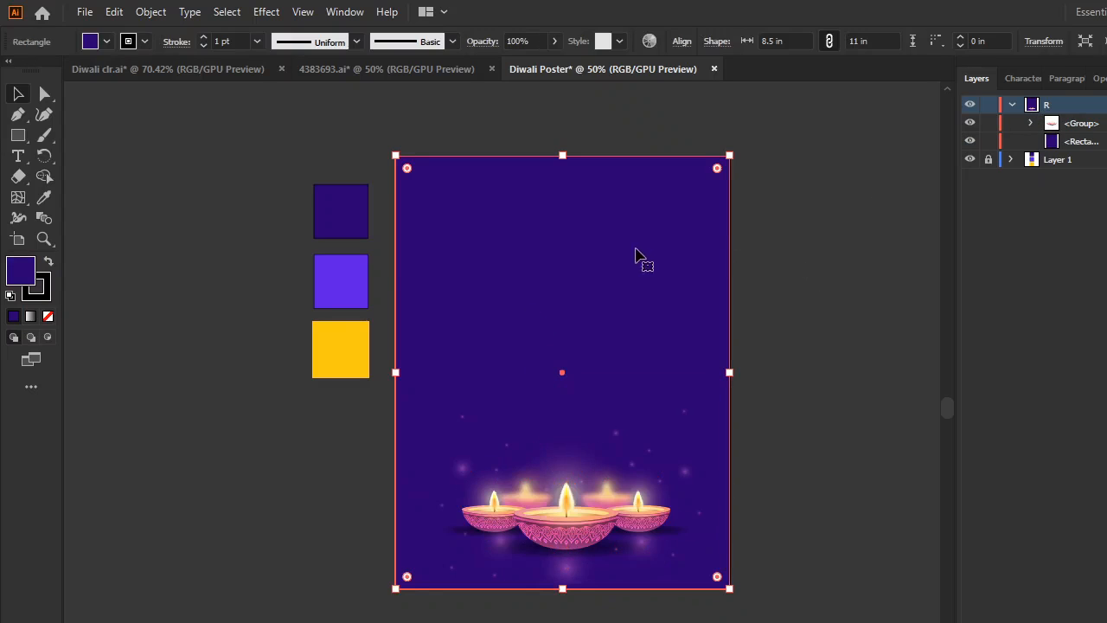
left_click(989, 122)
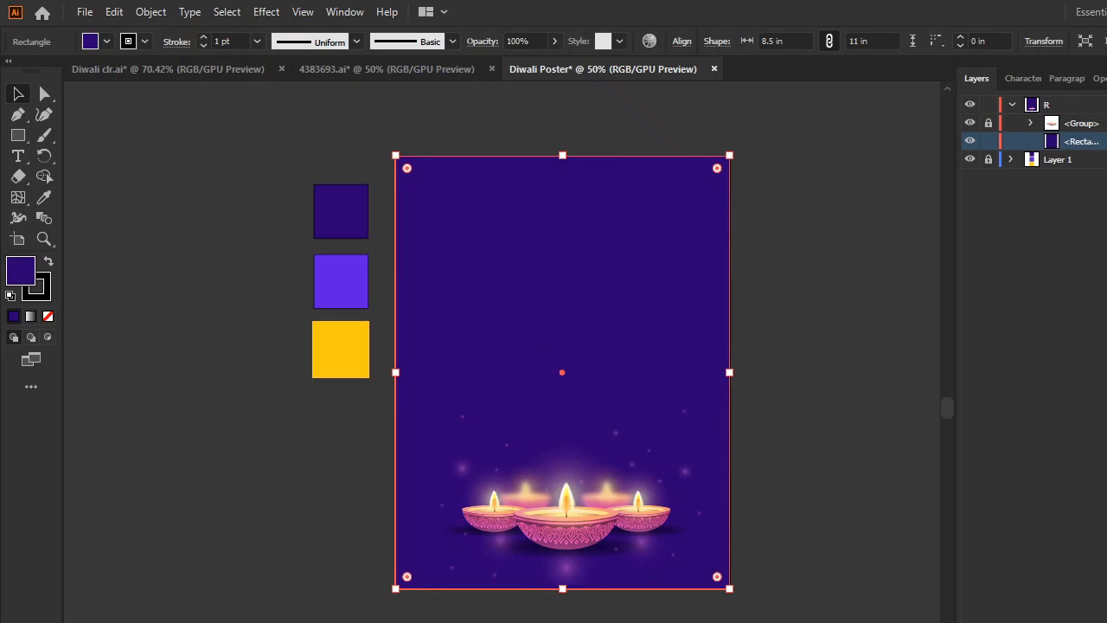
- Add a gradient mesh point to the background behind the central lamp and colour it with the lighter purple swatch
left_click(18, 201)
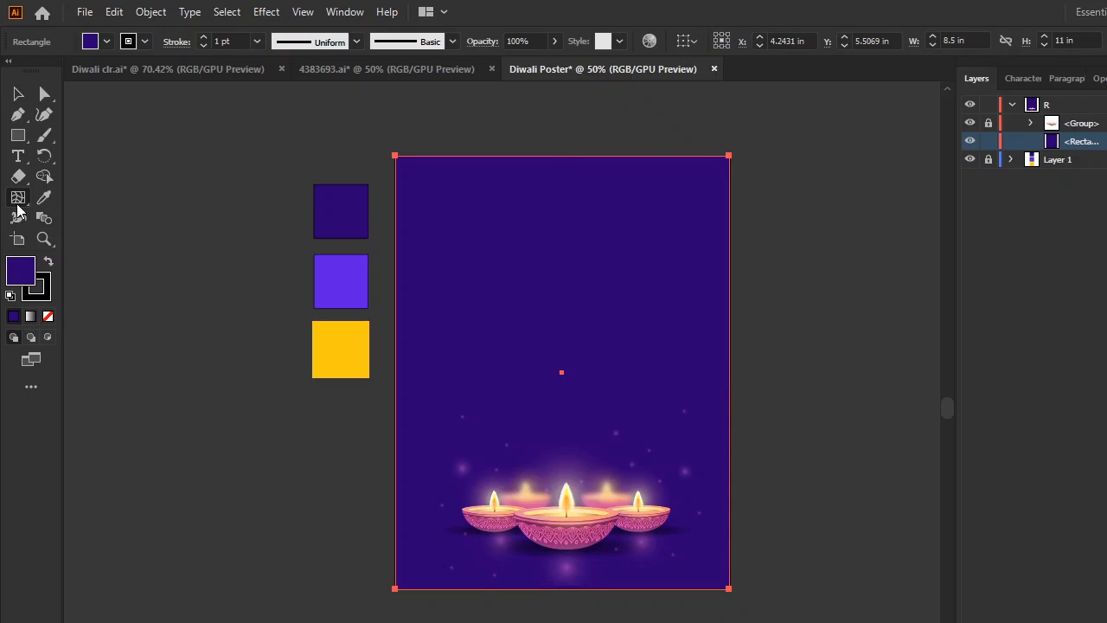
left_click(567, 522)
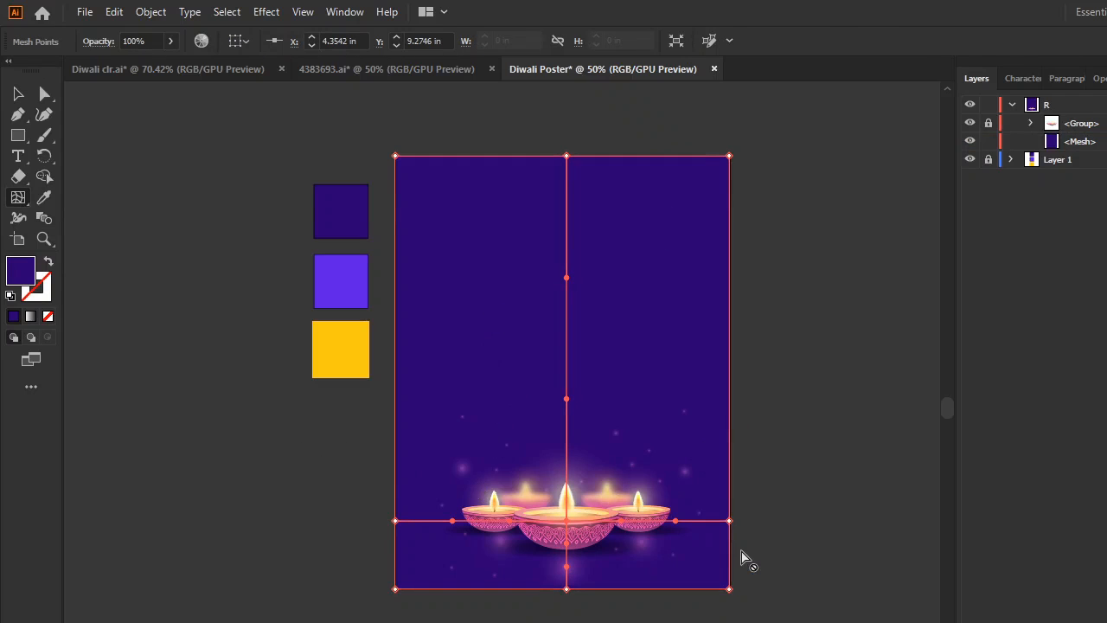
left_click(50, 197)
left_click(337, 270)
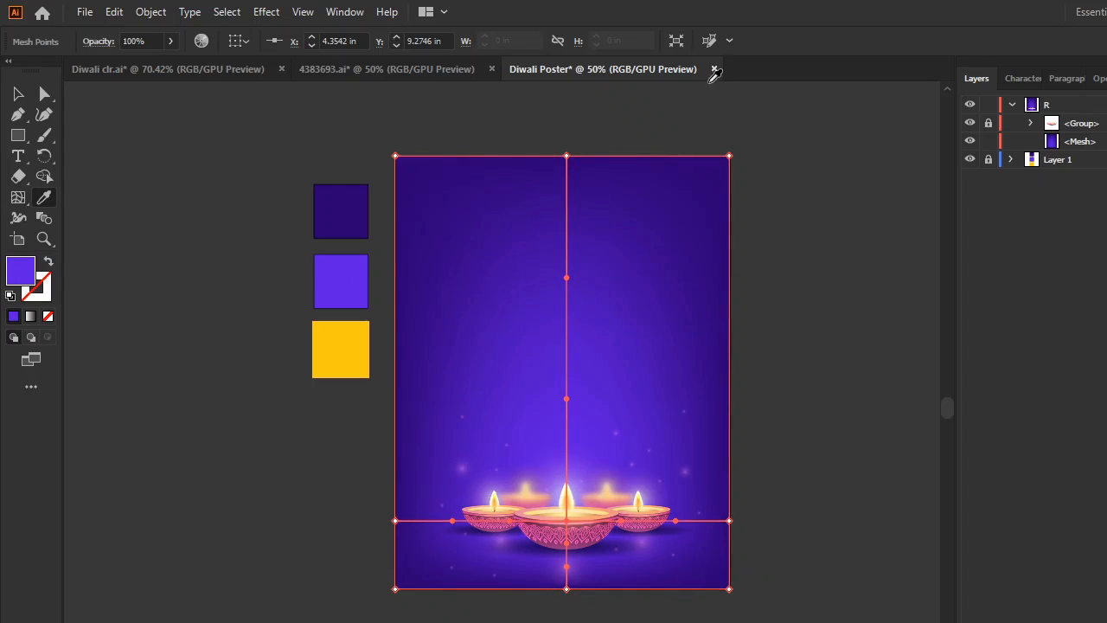
left_click(17, 93)
left_click(877, 346)
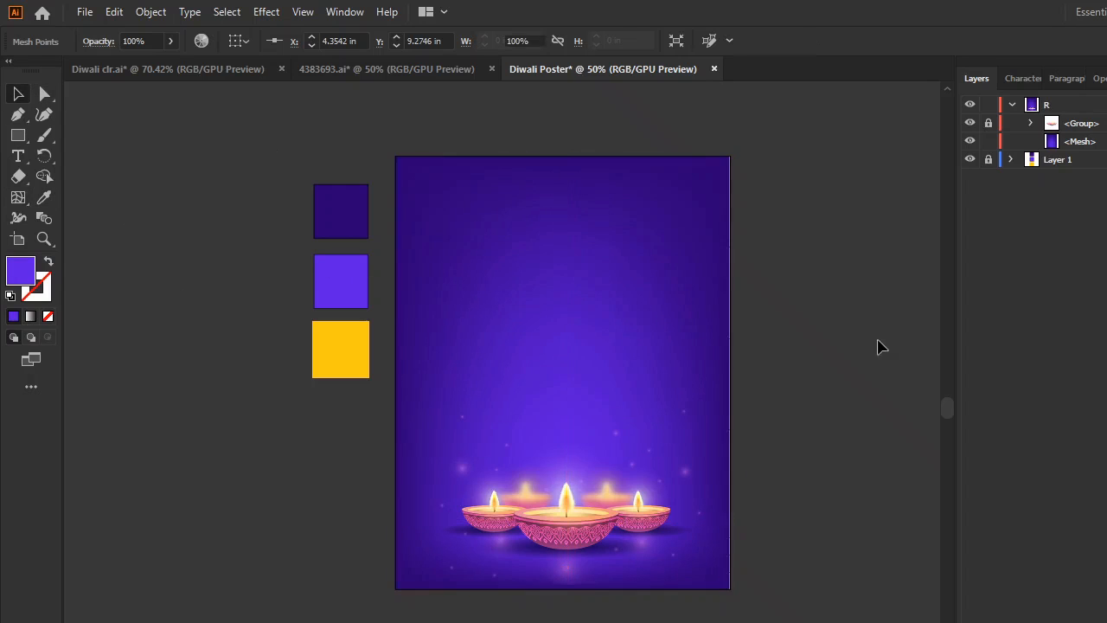
key("ctrl+1")
key("ctrl+minus")
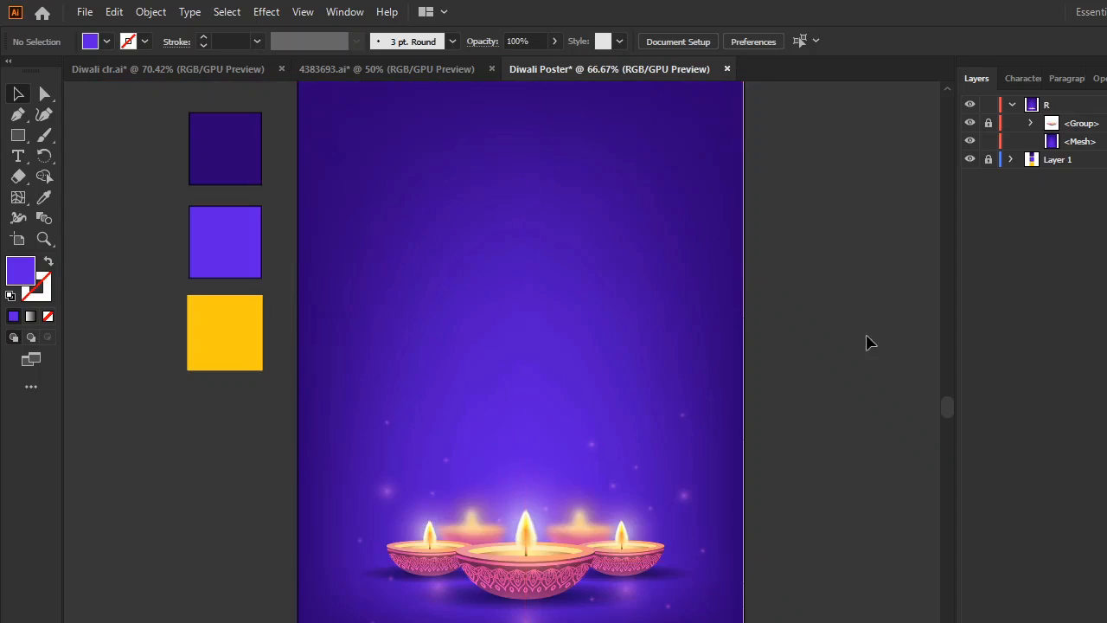
- Widen the purple mesh background slightly so that it covers the artboard's right edge
scroll(833, 314, "up", 1)
left_click(701, 221)
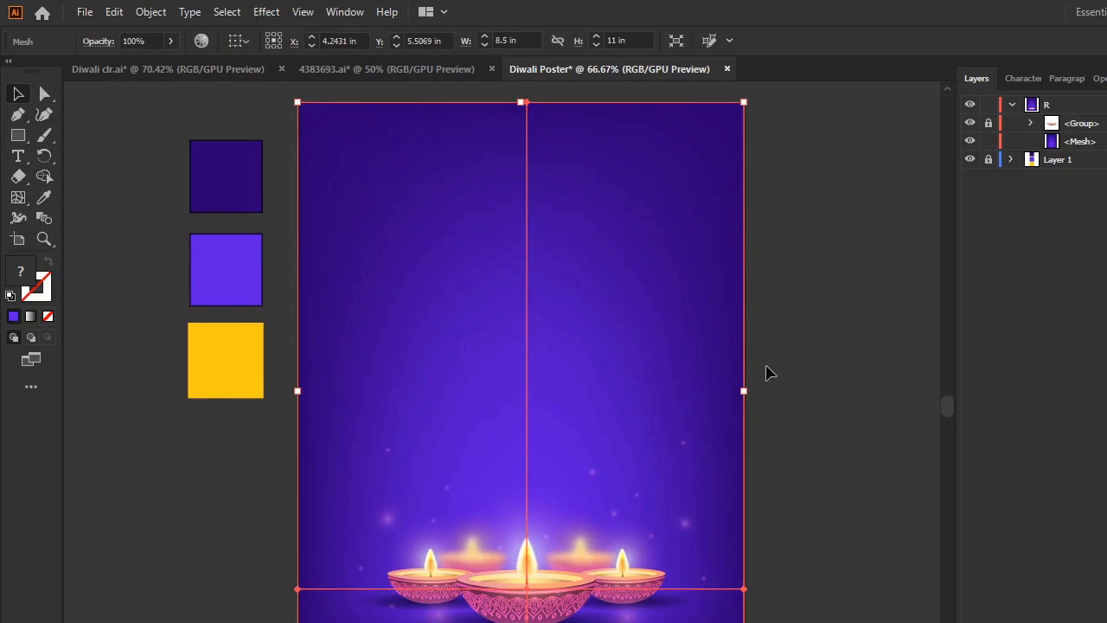
left_click_drag(743, 391, 746, 391)
left_click(837, 373)
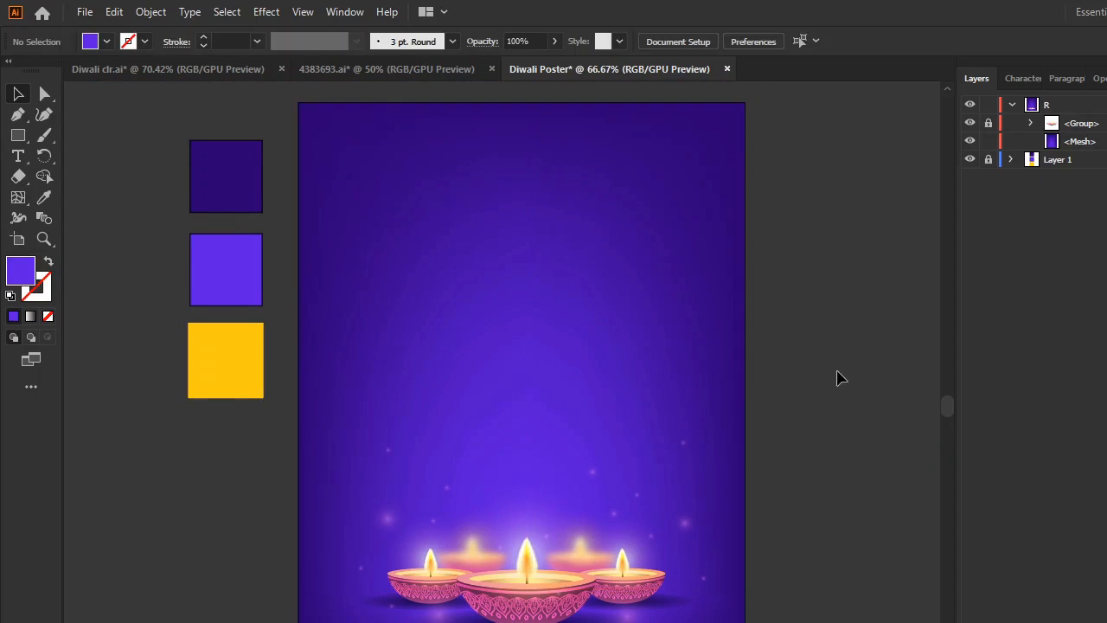
scroll(834, 378, "down", 1)
key("super")
key("super")
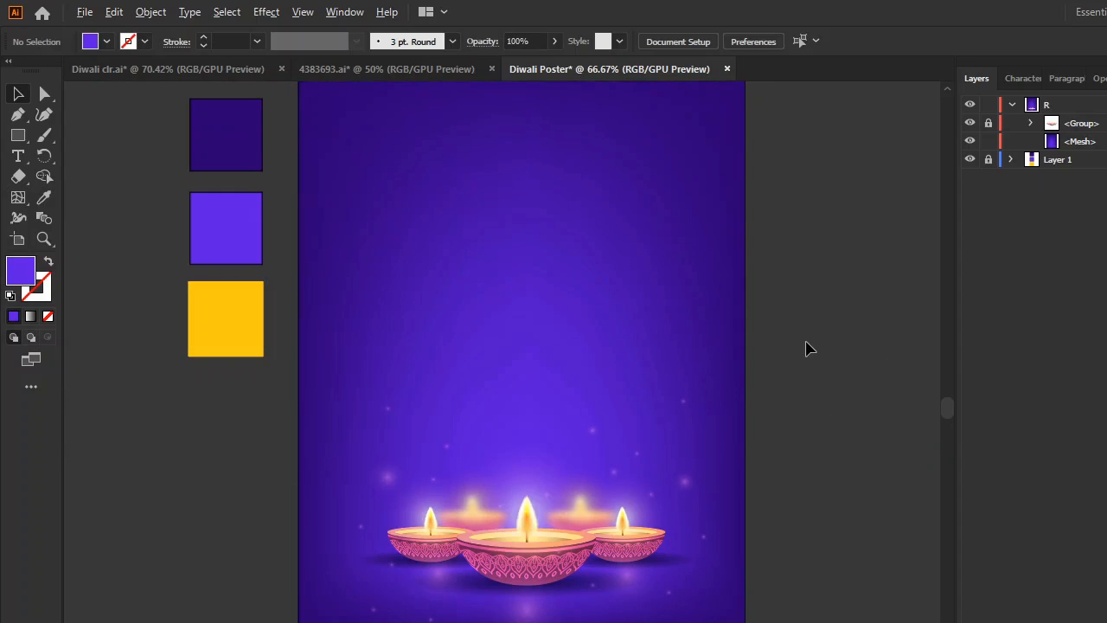
scroll(806, 349, "down", 2, "alt")
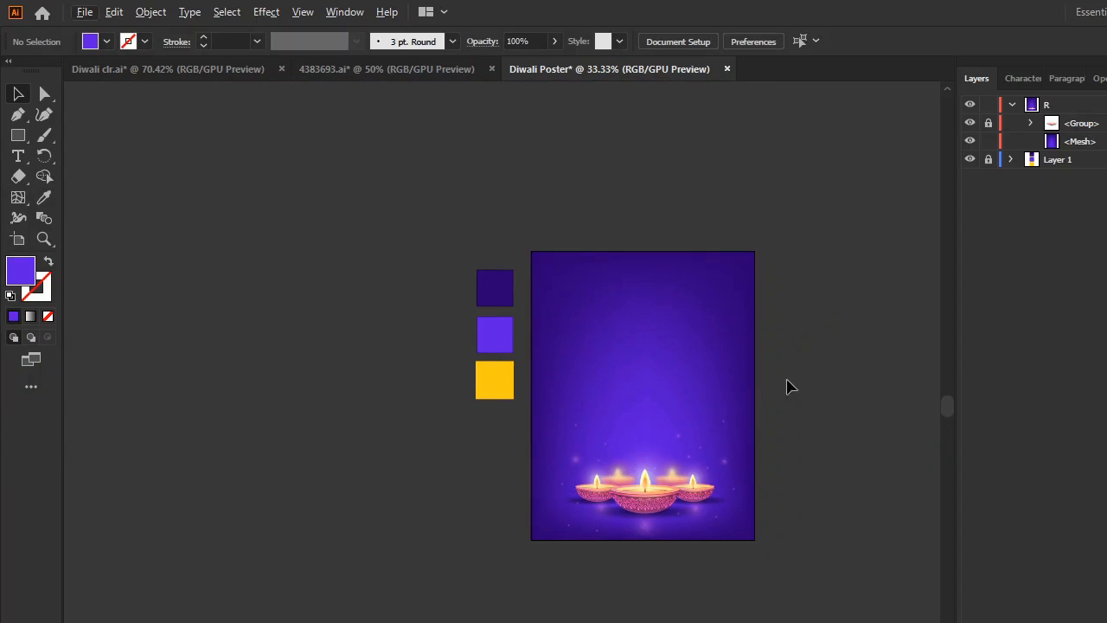
scroll(791, 386, "up", 2, "alt")
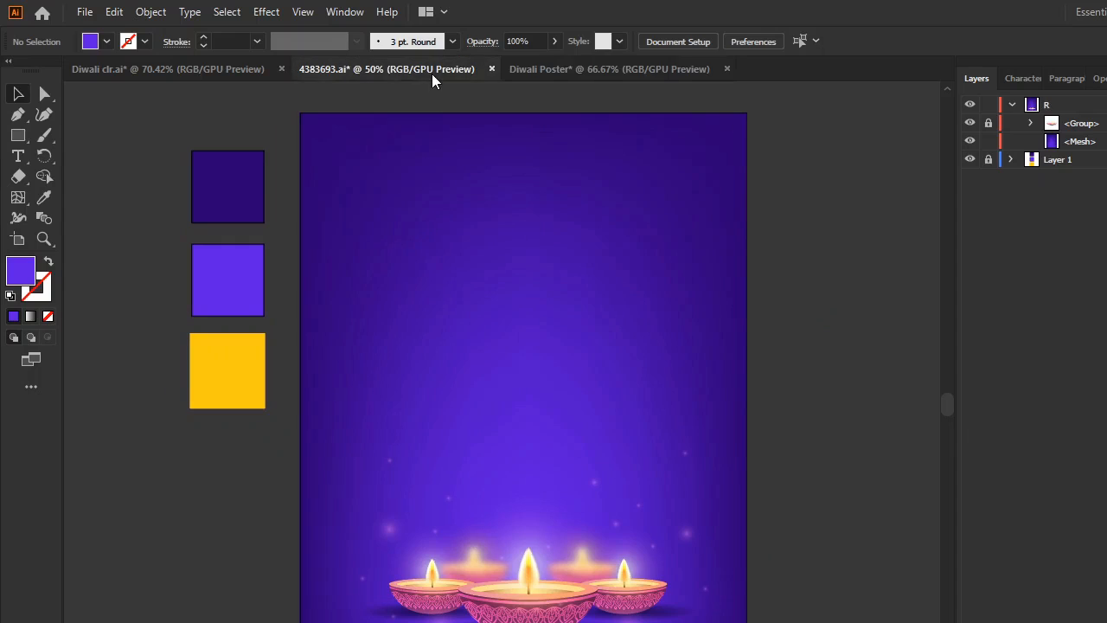
- Switch to 4383693.ai, move the lamp group partly off the artboard's right side, and select all the artwork
left_click(431, 74)
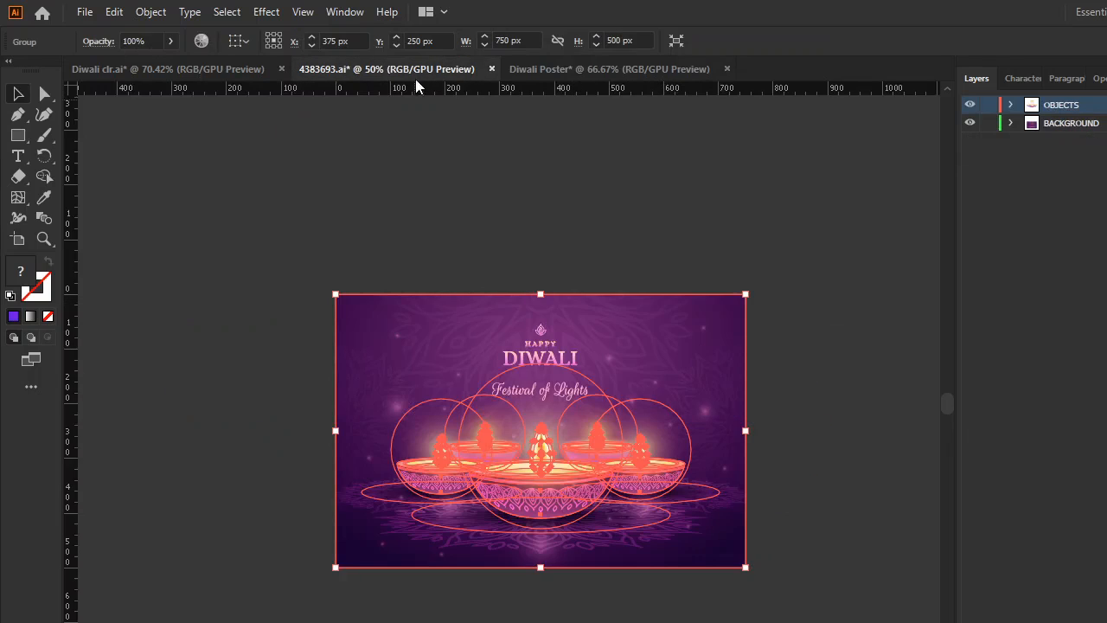
left_click(687, 192)
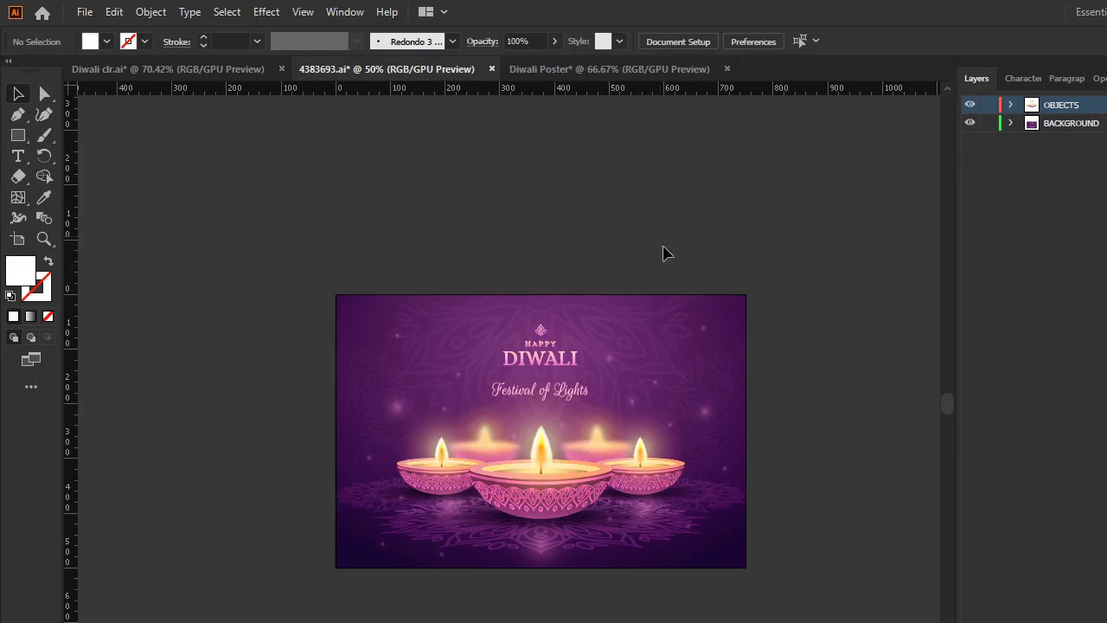
left_click(576, 303)
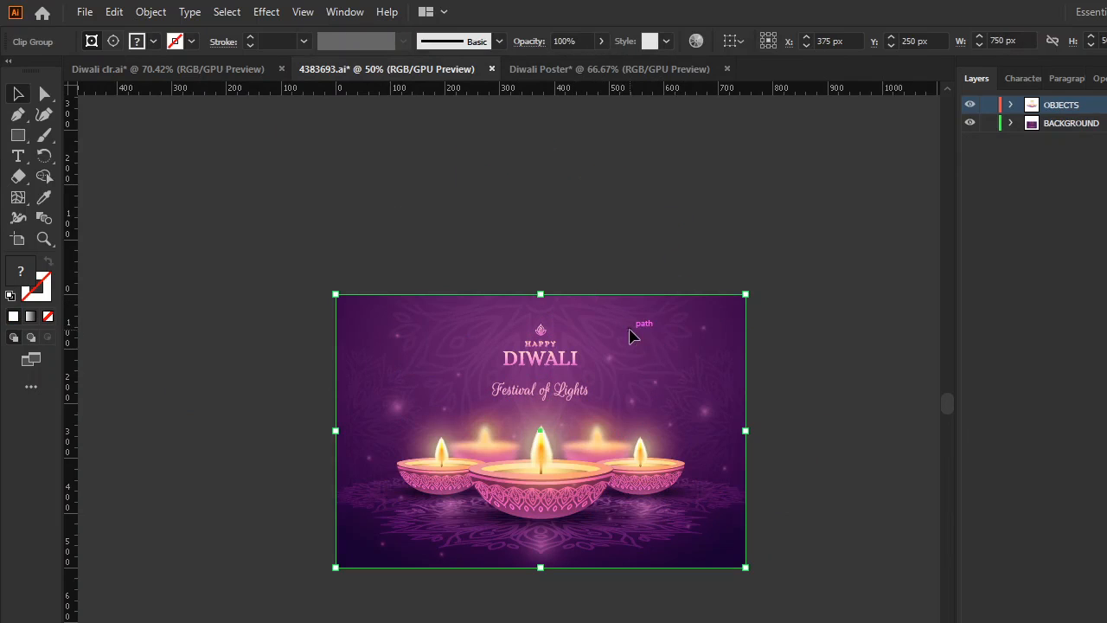
left_click(697, 232)
left_click_drag(579, 520, 678, 512)
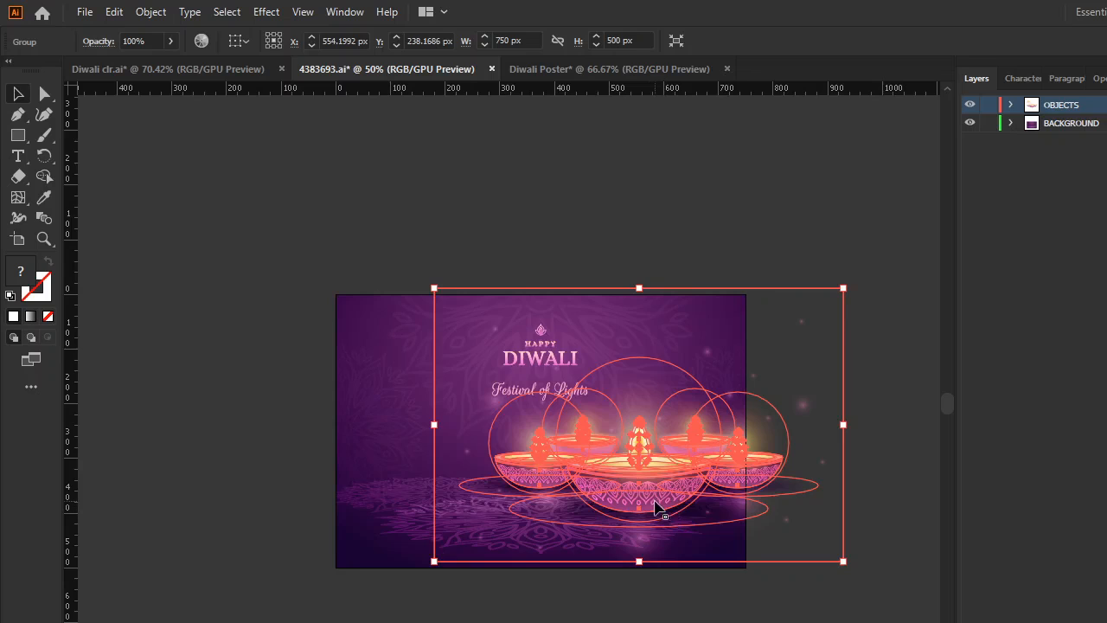
left_click(610, 264)
key("ctrl+a")
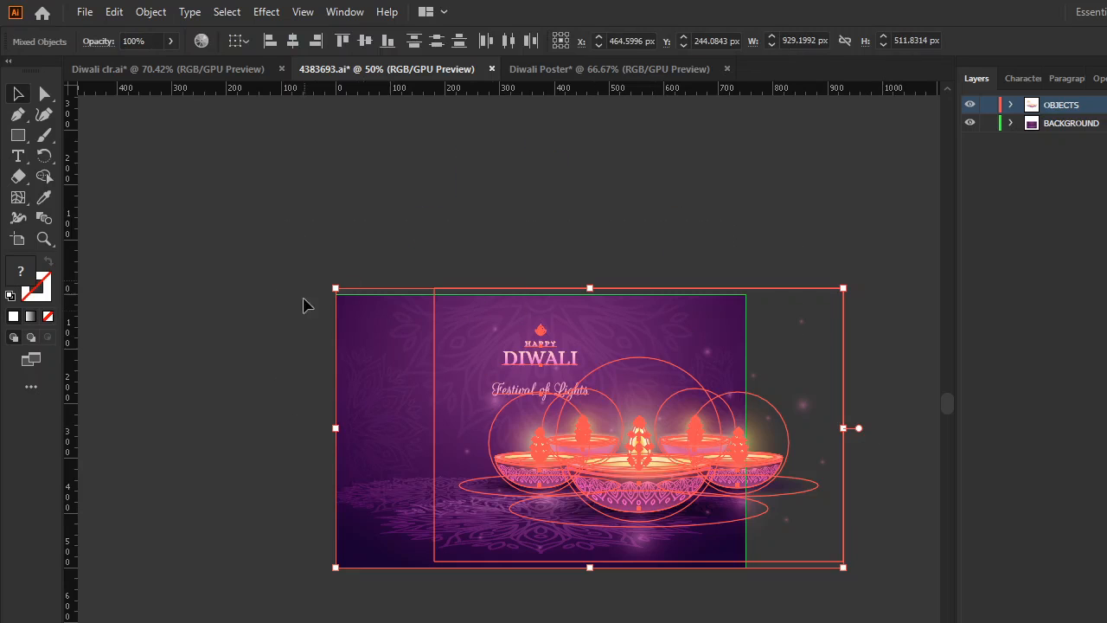
left_click(381, 350)
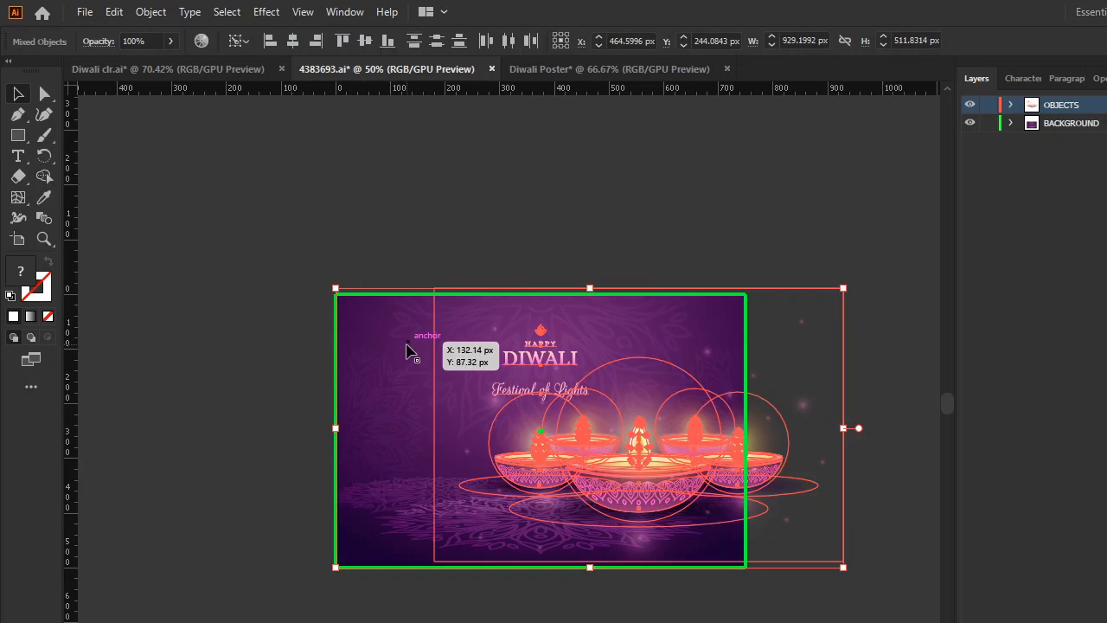
left_click_drag(407, 341, 430, 192)
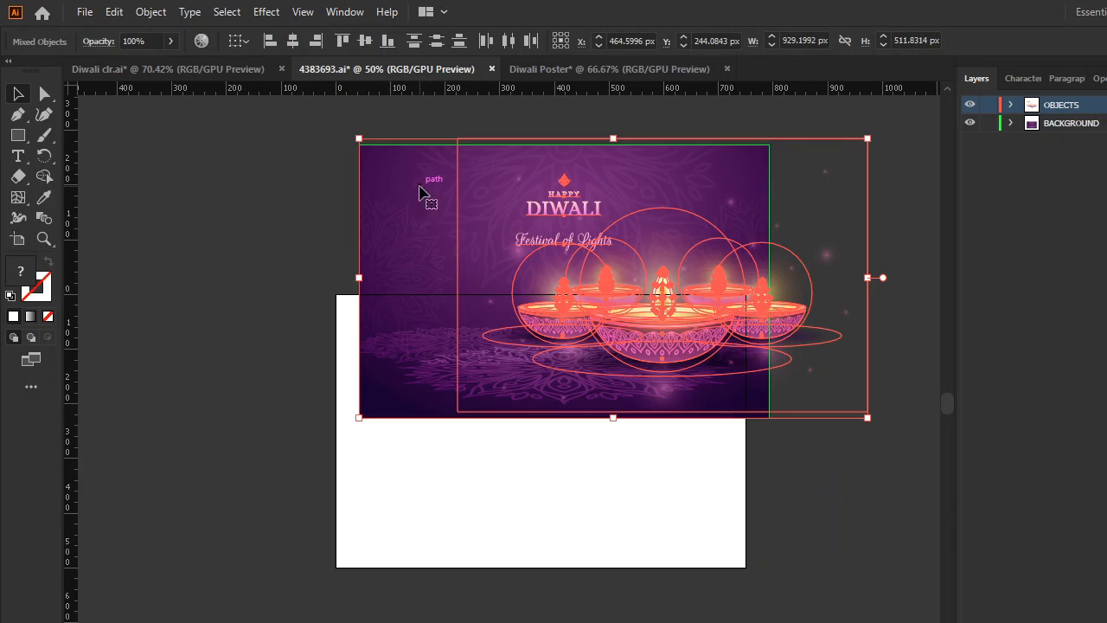
key("ctrl+z")
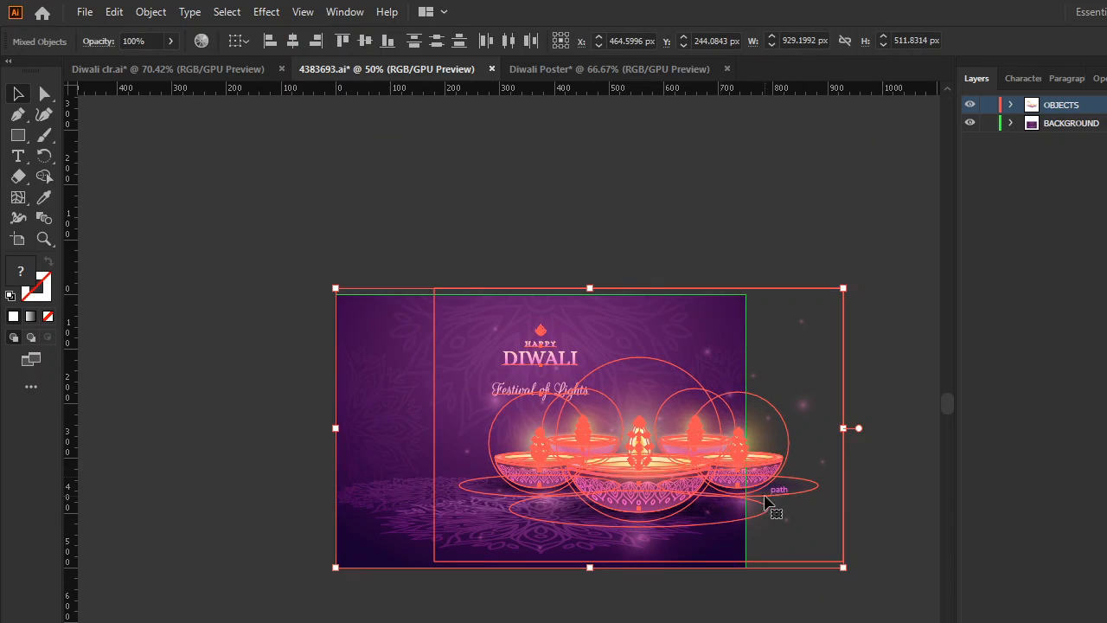
- Group all the selected artwork and ungroup it again so that every object sits on the OBJECTS layer
right_click(598, 370)
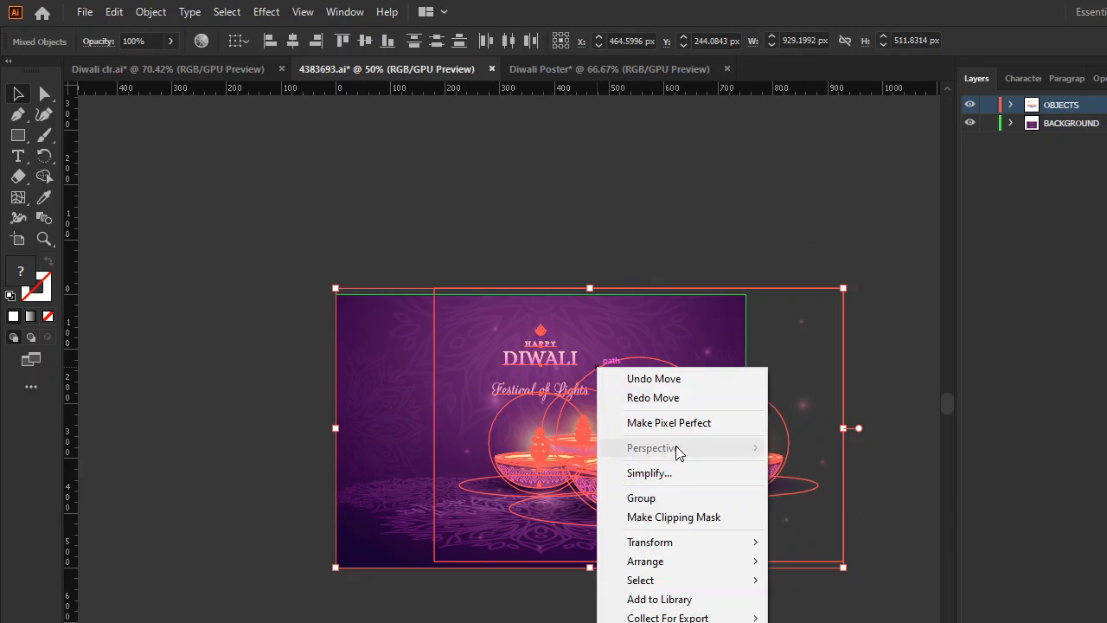
left_click(683, 500)
right_click(487, 387)
left_click(558, 528)
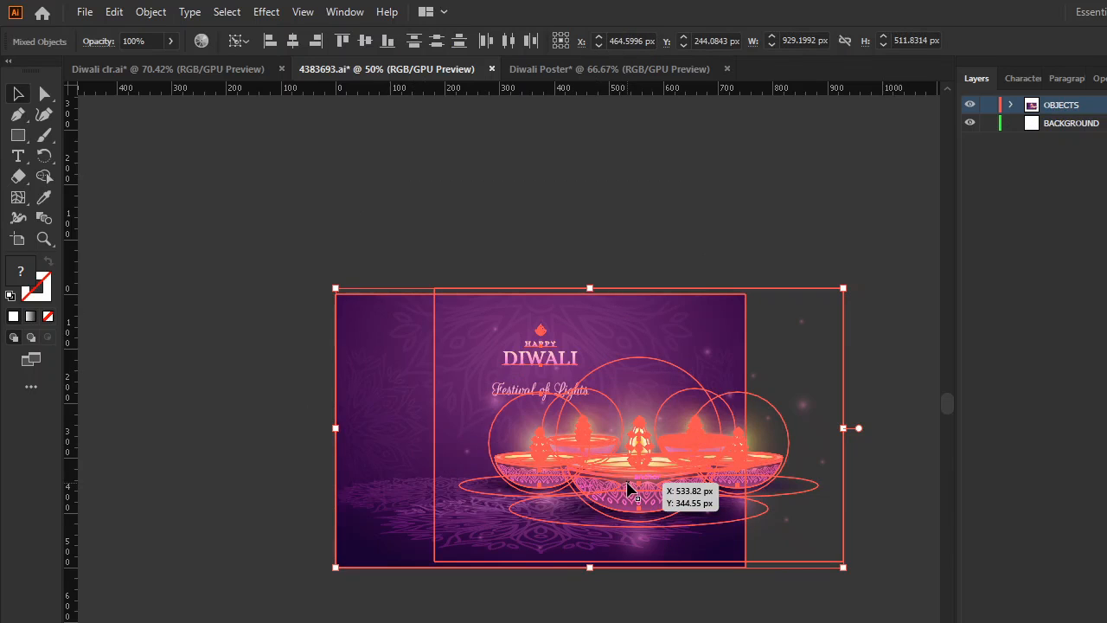
key("Delete")
key("ctrl+z")
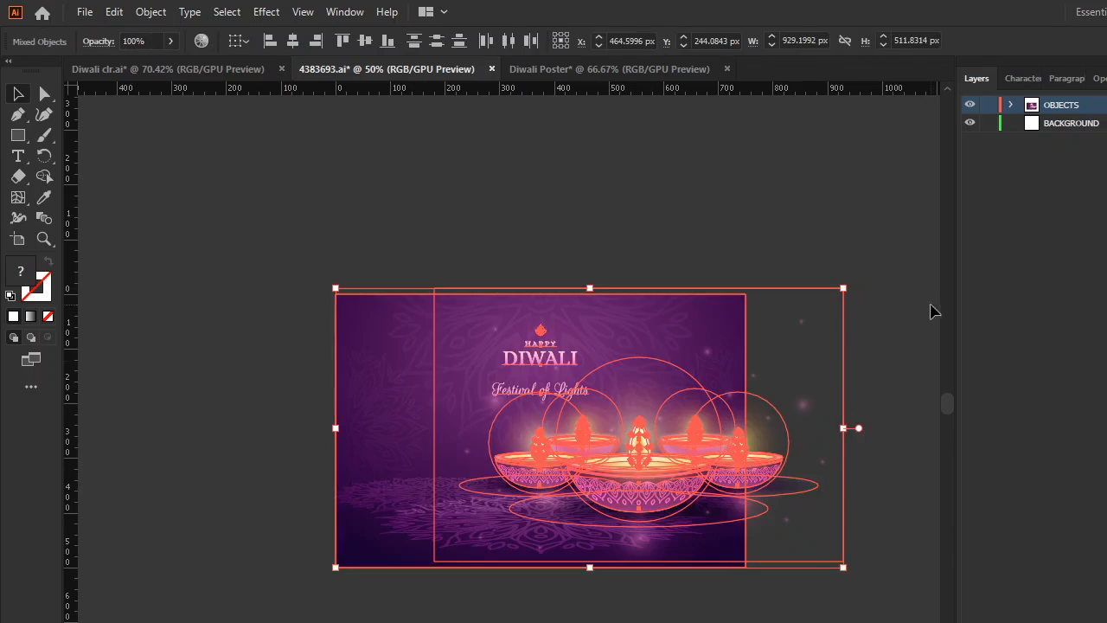
- Expand the OBJECTS layer and select only the clip group that holds the mandala pattern
left_click(1013, 105)
left_click(1096, 161)
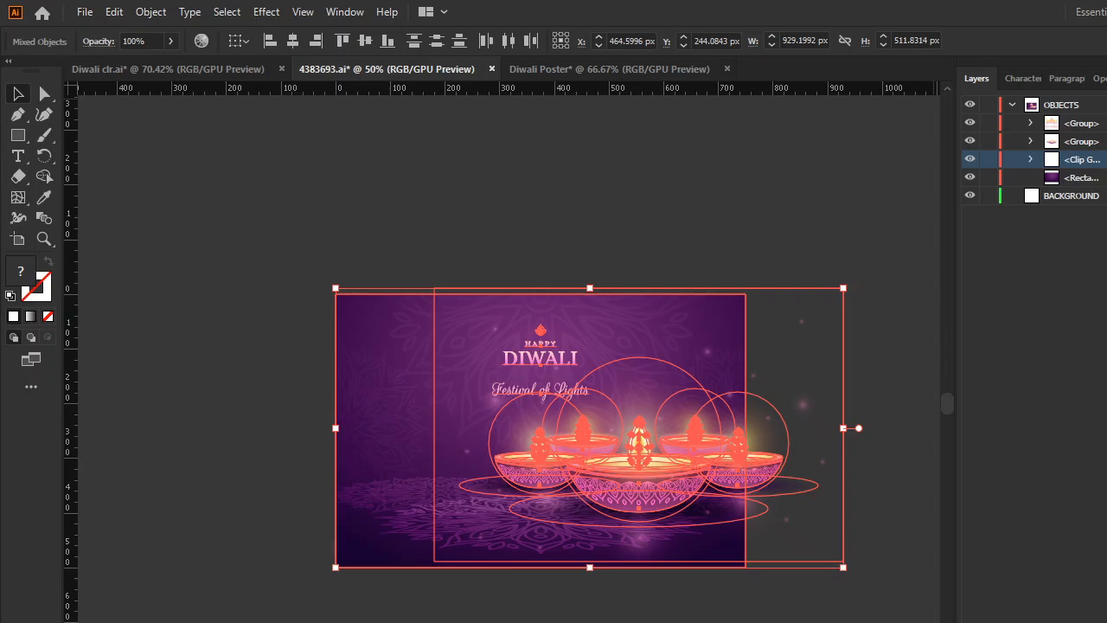
left_click(1106, 105)
left_click(1106, 123)
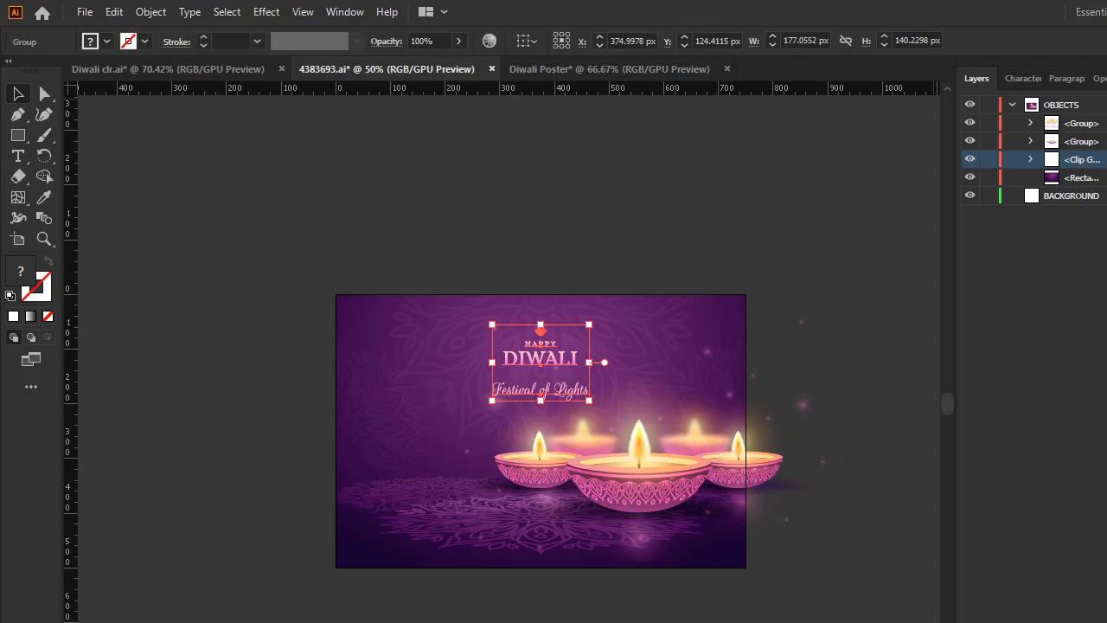
left_click(1106, 141)
left_click(1106, 159)
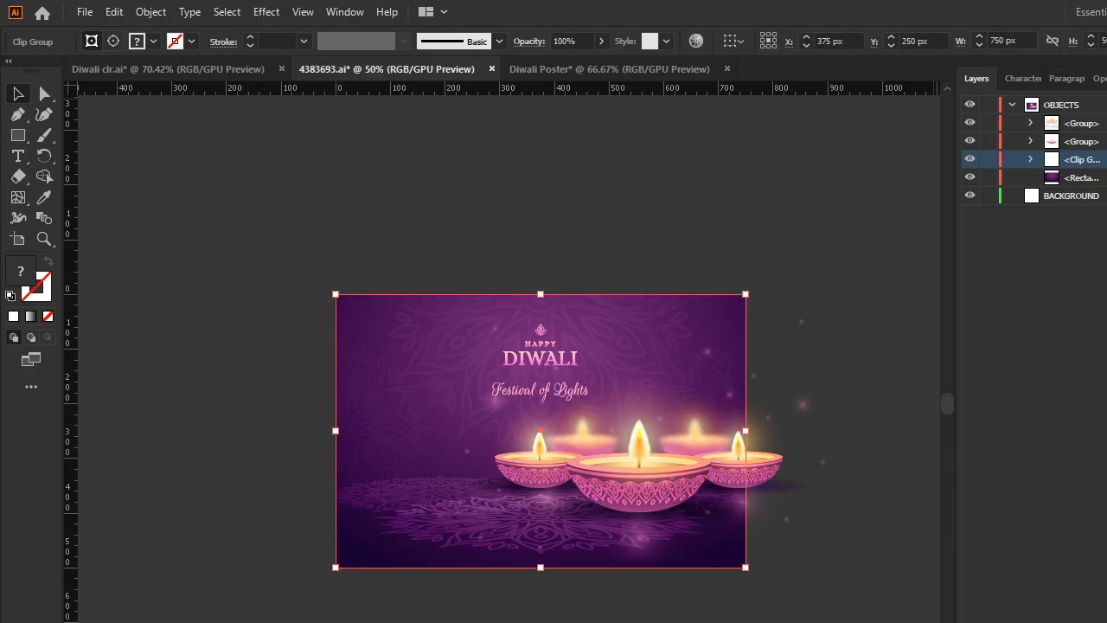
- Move the mandala clip group up, partly off the artboard, and release its clipping mask
left_click_drag(430, 359, 470, 239)
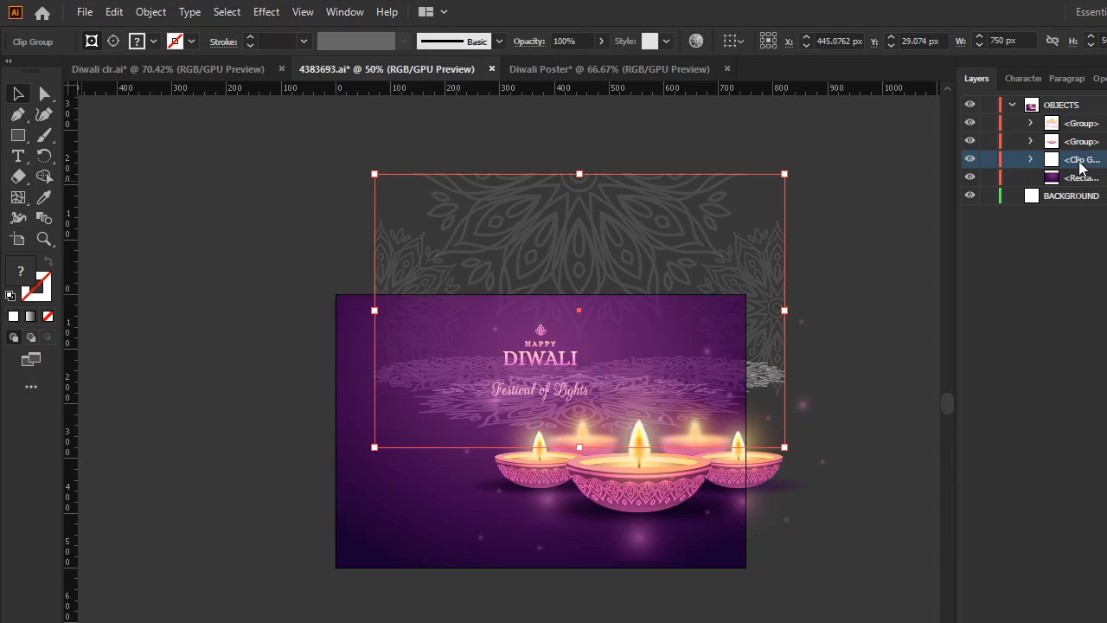
left_click_drag(635, 228, 638, 222)
right_click(637, 222)
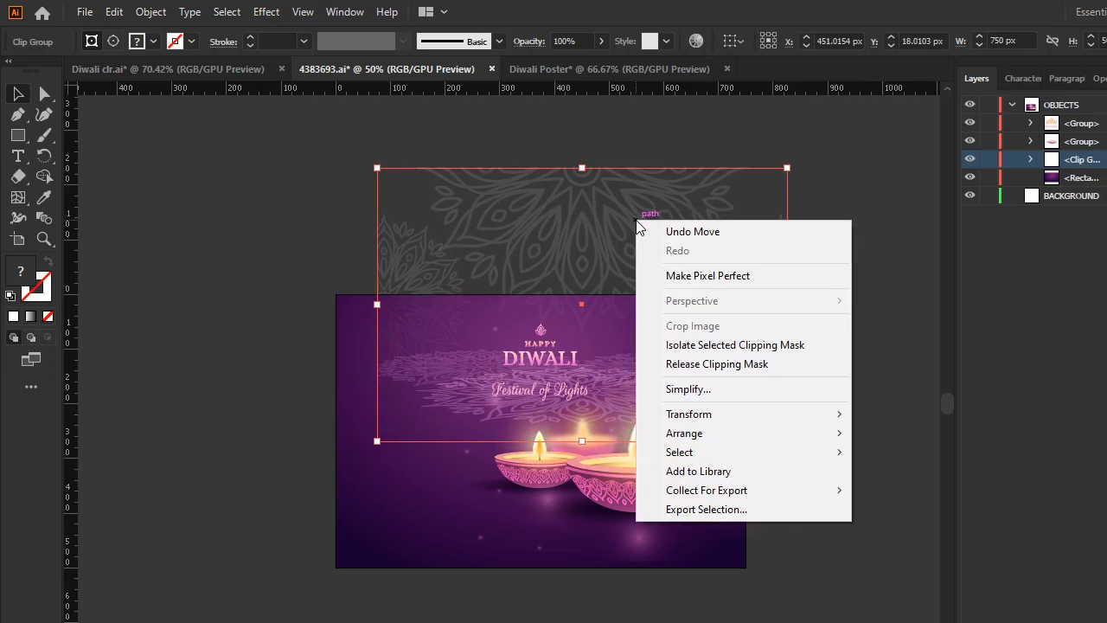
left_click(717, 365)
- Copy the released mandala ornaments into the Diwali Poster document, centre the large one over the purple background, and deselect them
left_click_drag(631, 259, 572, 102)
left_click_drag(523, 414, 580, 473)
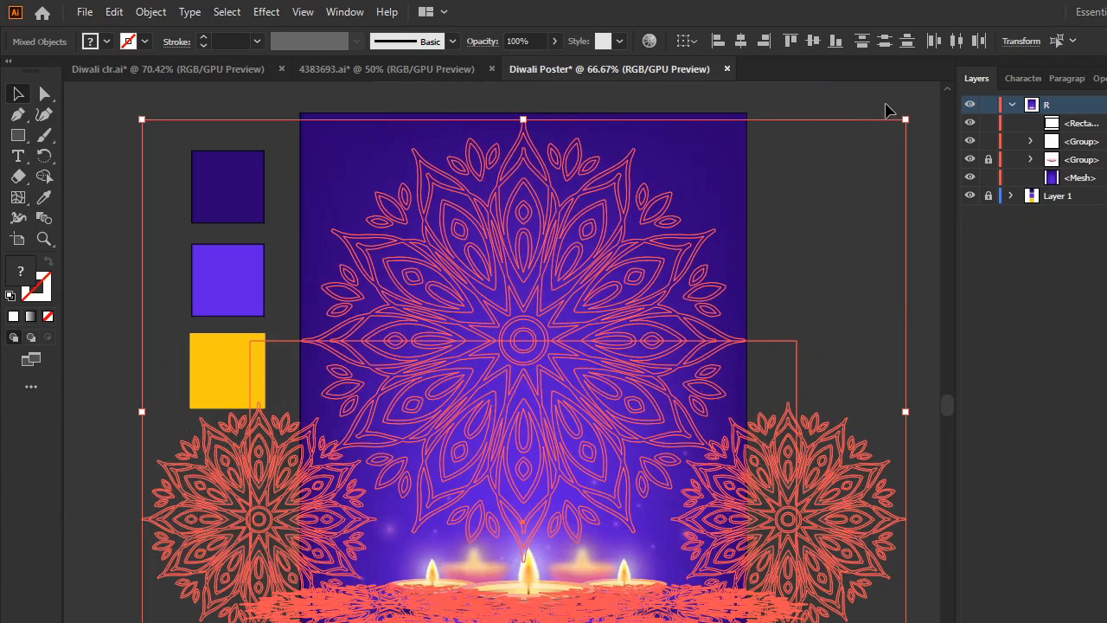
key("Return")
left_click(696, 512)
left_click(122, 105)
- Examine how the mandala ornaments sit on the poster background and around the lamps
scroll(641, 443, "down", 2)
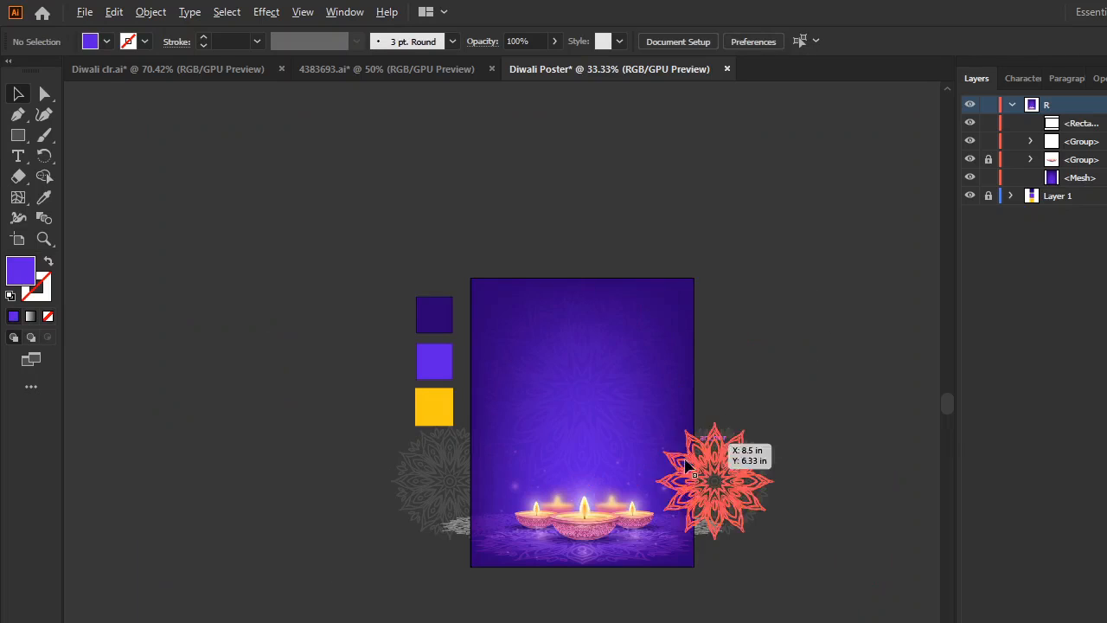
scroll(692, 502, "up", 2)
scroll(846, 605, "left", 1)
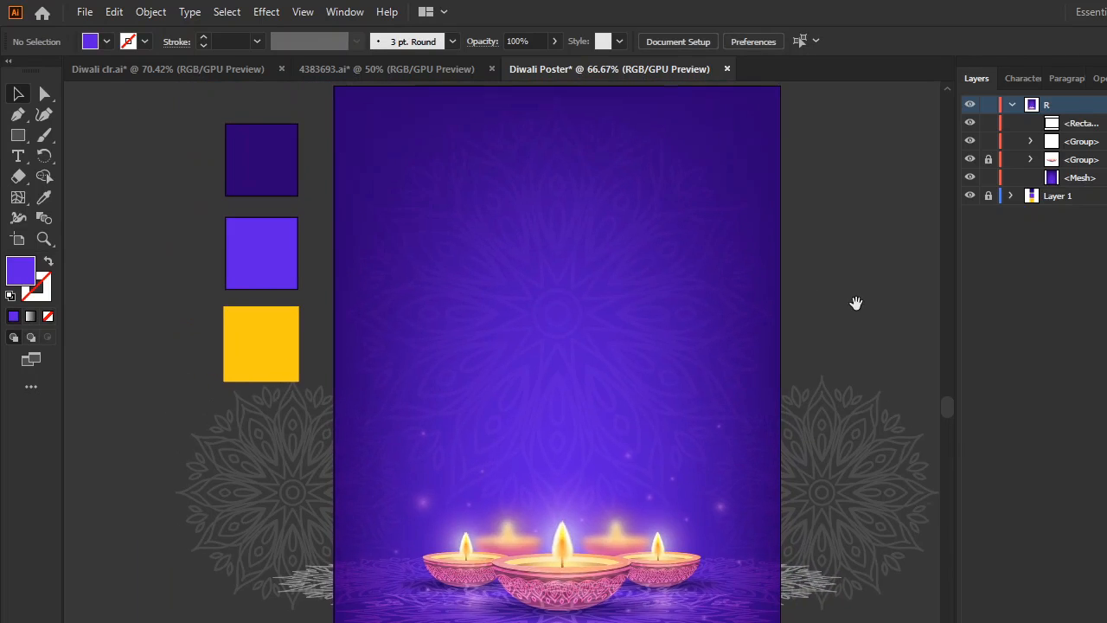
scroll(851, 328, "up", 1)
scroll(749, 460, "down", 1)
left_click_drag(672, 393, 687, 373)
scroll(692, 377, "up", 1)
scroll(718, 328, "right", 2)
scroll(762, 260, "up", 1)
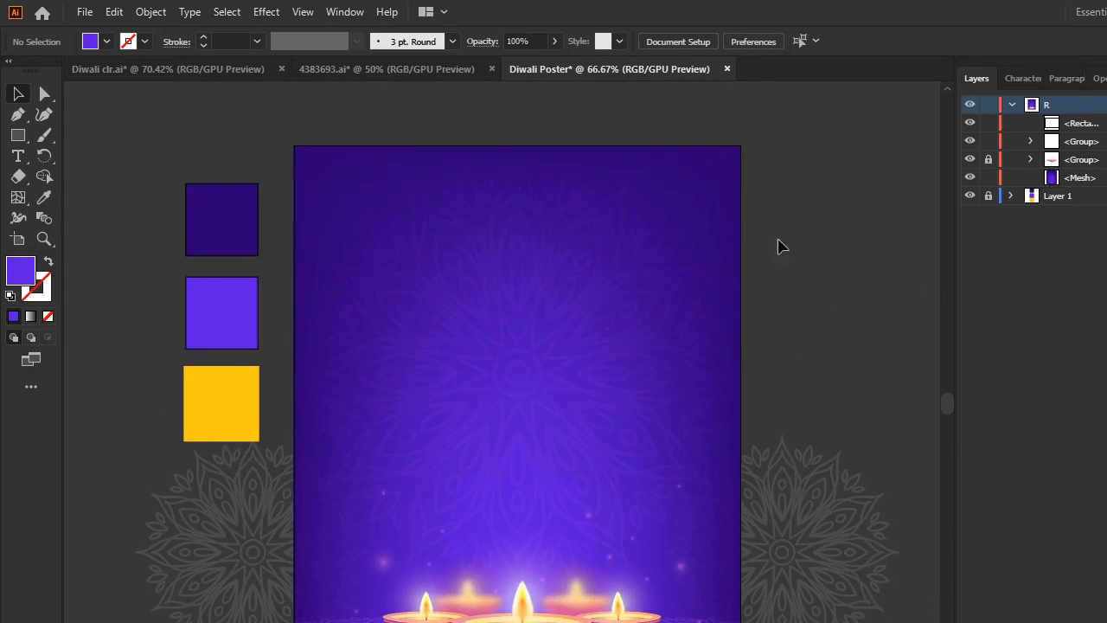
scroll(768, 260, "down", 1)
scroll(773, 294, "up", 1)
scroll(749, 252, "left", 1)
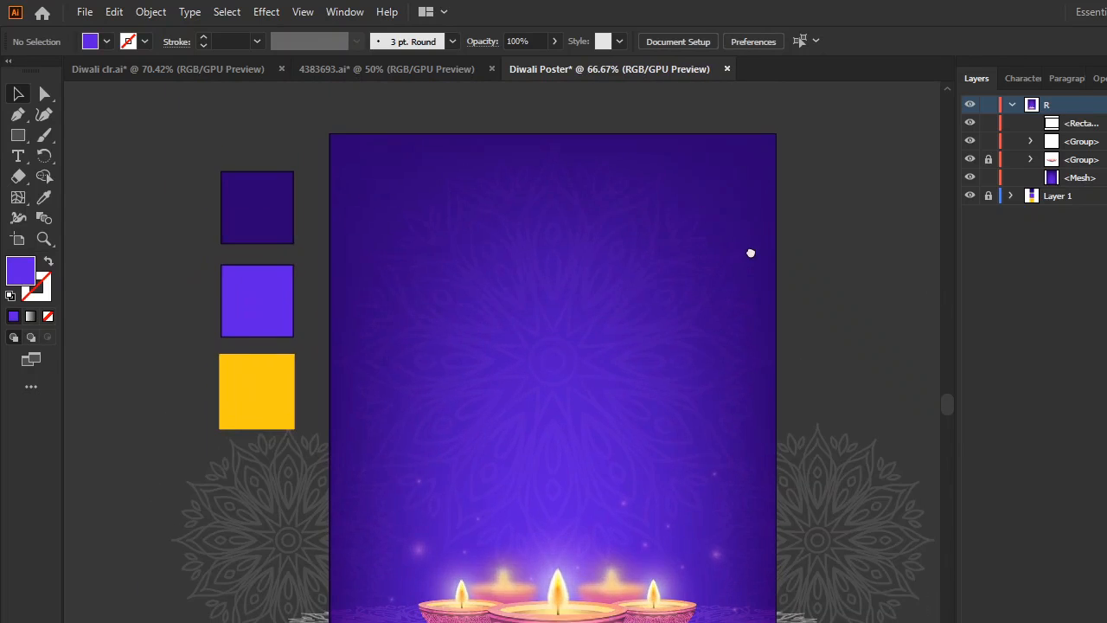
left_click_drag(736, 320, 722, 337)
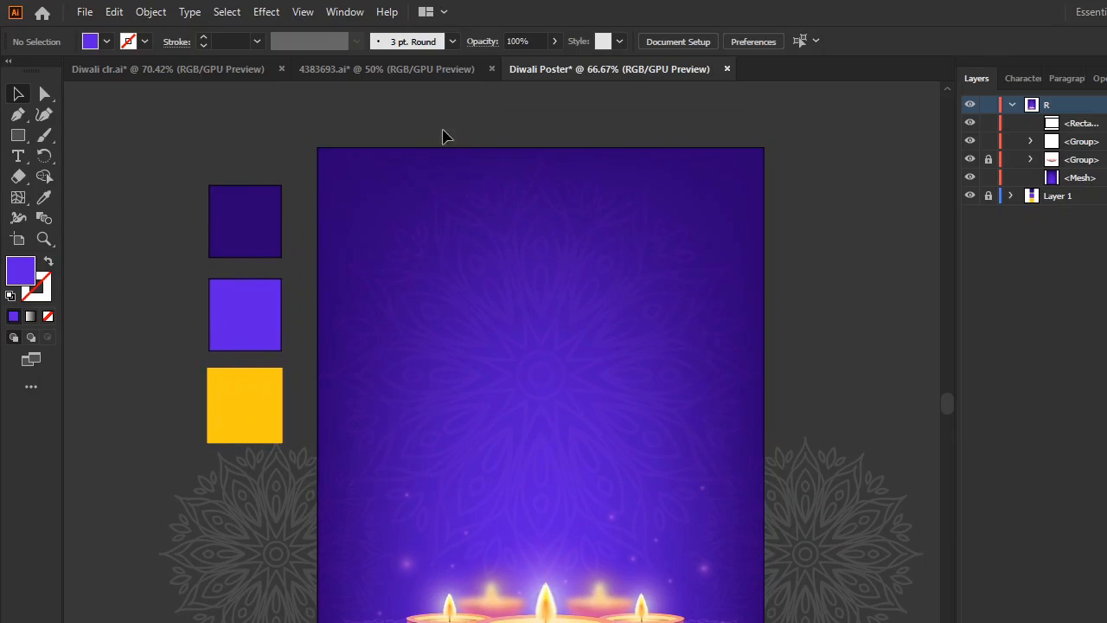
- Switch to 4383693.ai, move the mandala ornaments down and to the right, clear of the heading, and inspect the remaining artwork
left_click(430, 68)
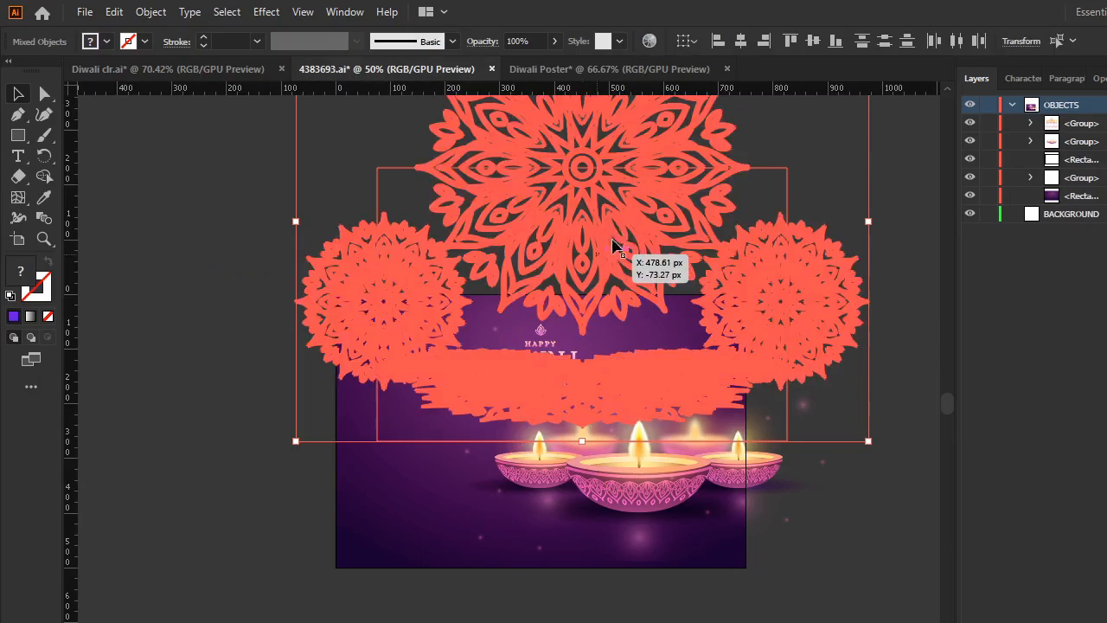
left_click_drag(614, 231, 729, 596)
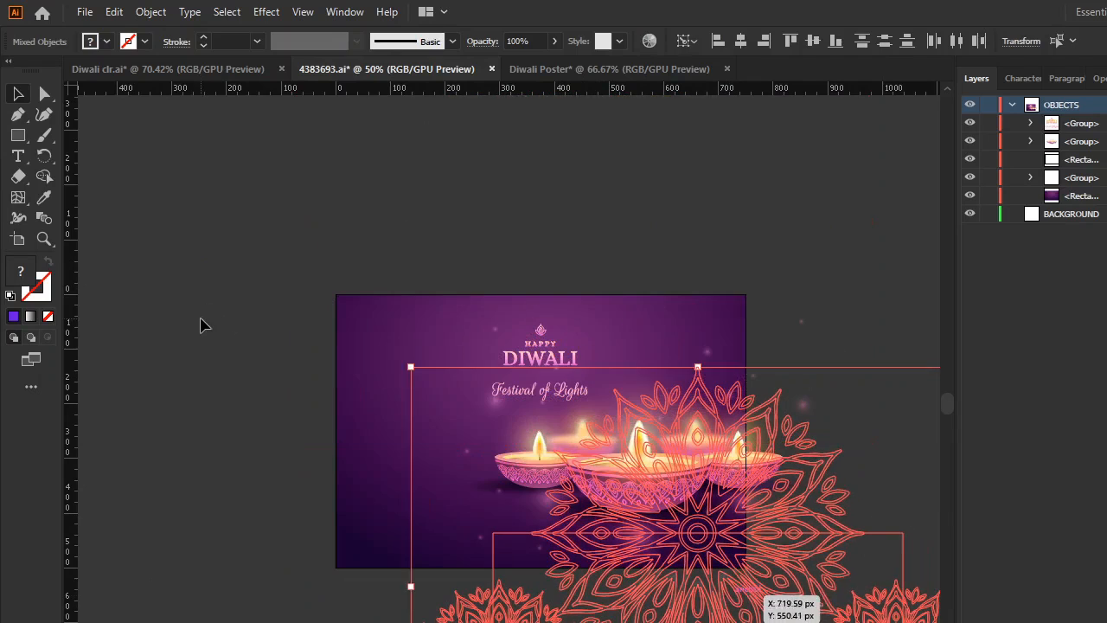
left_click(201, 325)
scroll(537, 372, "down", 1)
scroll(611, 379, "up", 3)
left_click_drag(552, 249, 581, 89)
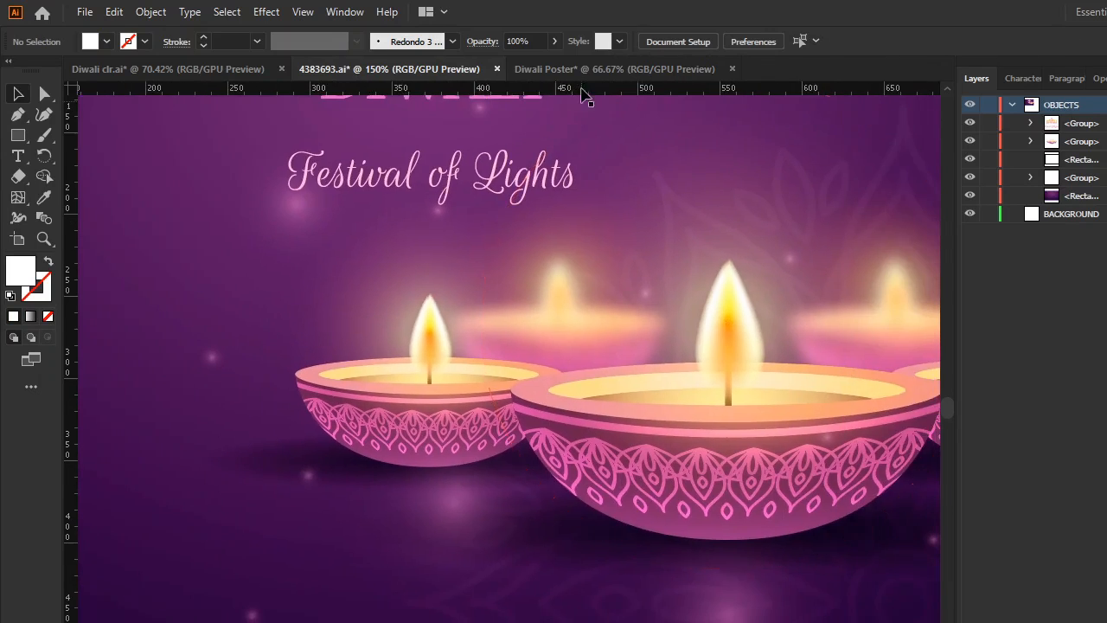
scroll(544, 366, "down", 3)
left_click_drag(544, 366, 611, 320)
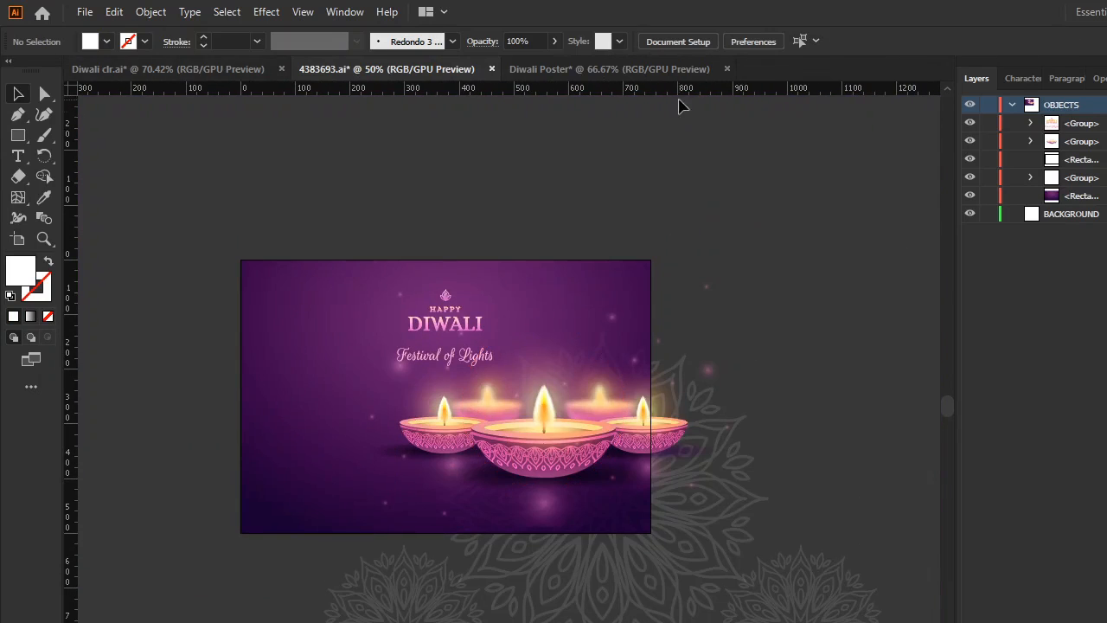
- Return to the Diwali Poster document and bring over the three-line offer text selected in Notepad
left_click(634, 66)
left_click_drag(643, 411, 684, 389)
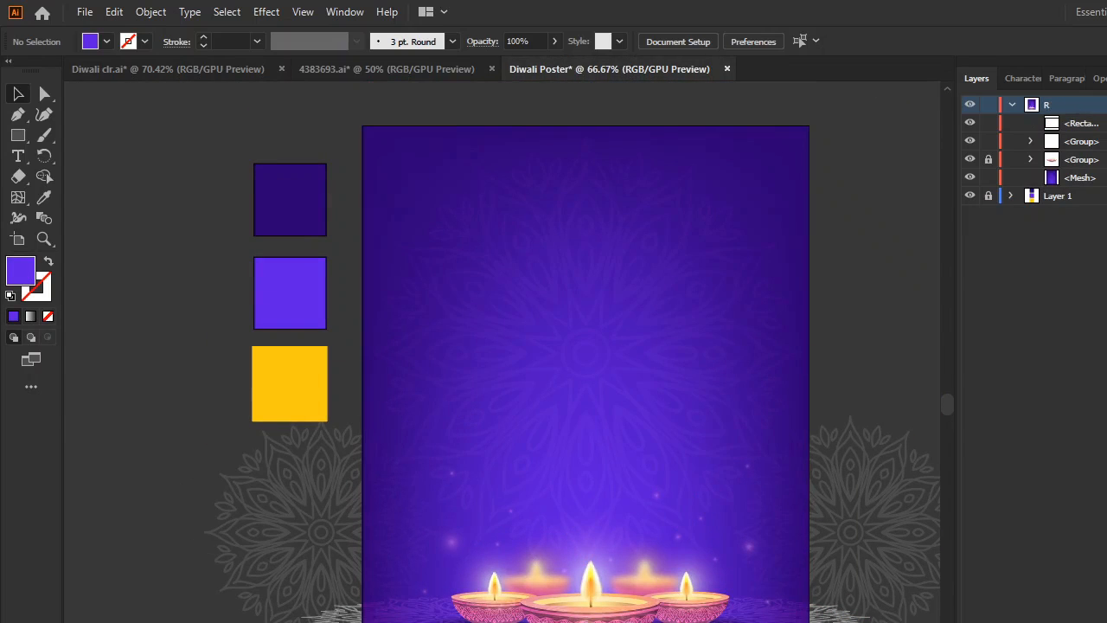
key("alt+Tab")
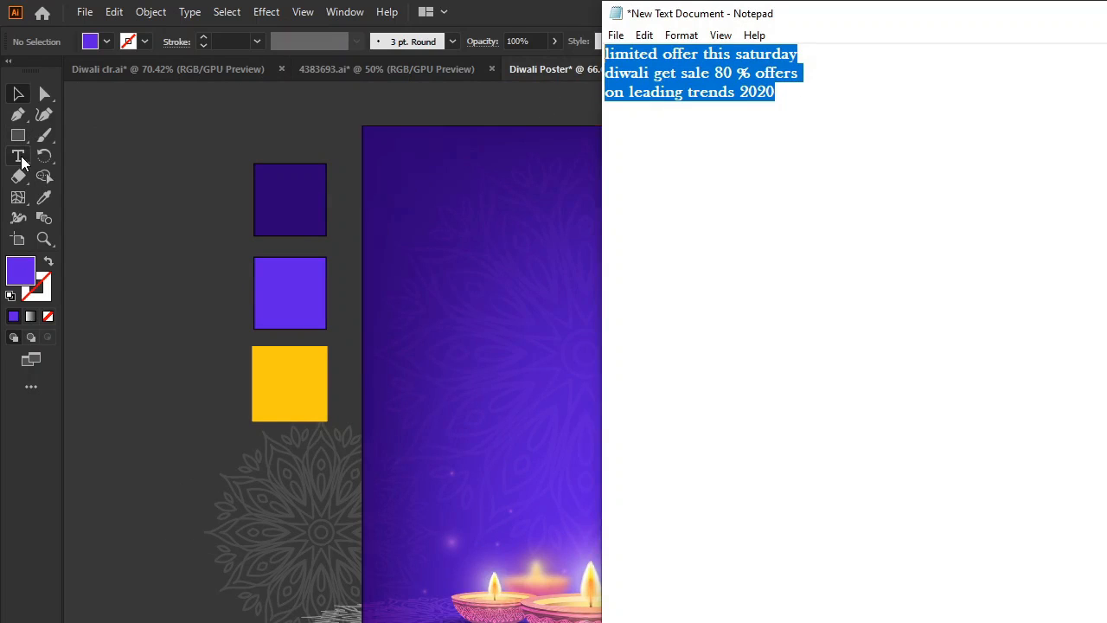
left_click(270, 125)
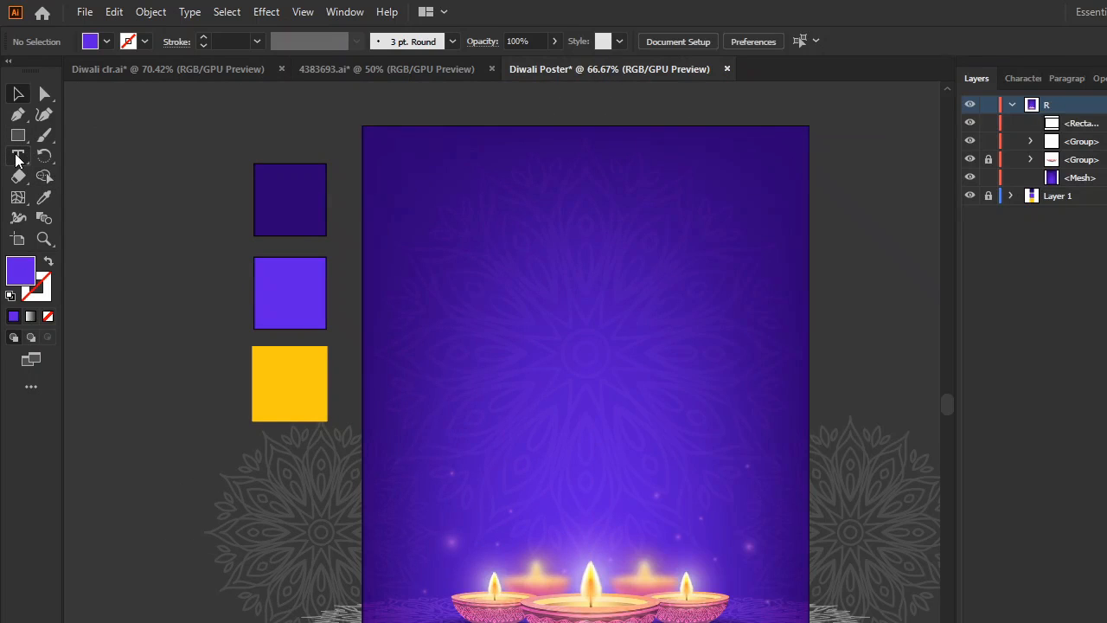
- Create a new layer above layer R for the text and name it T
left_click(18, 157)
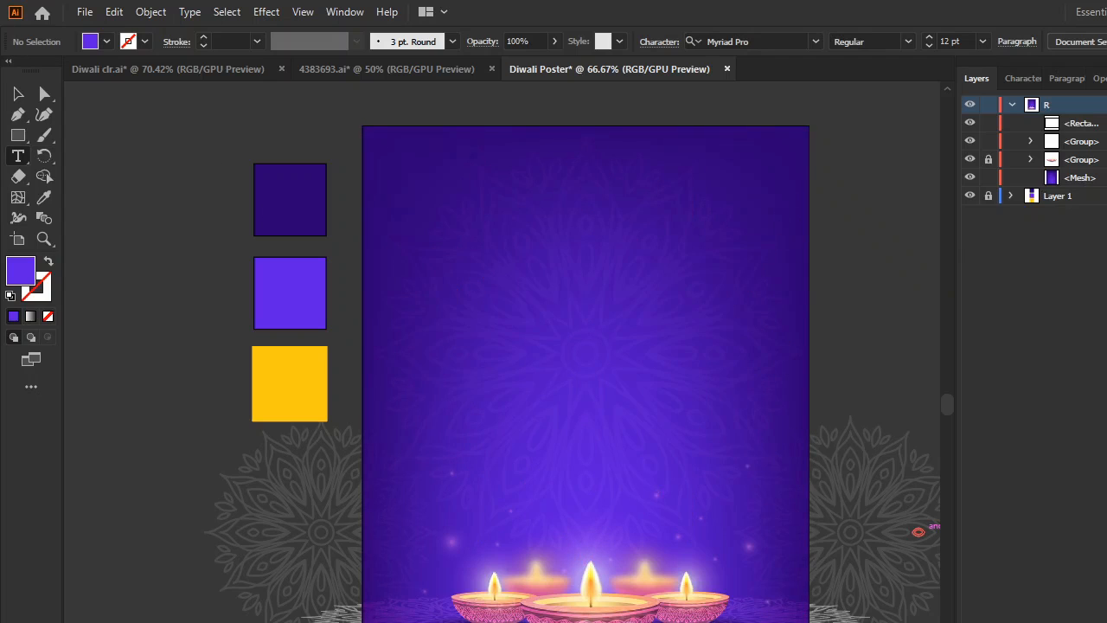
key("ctrl+l")
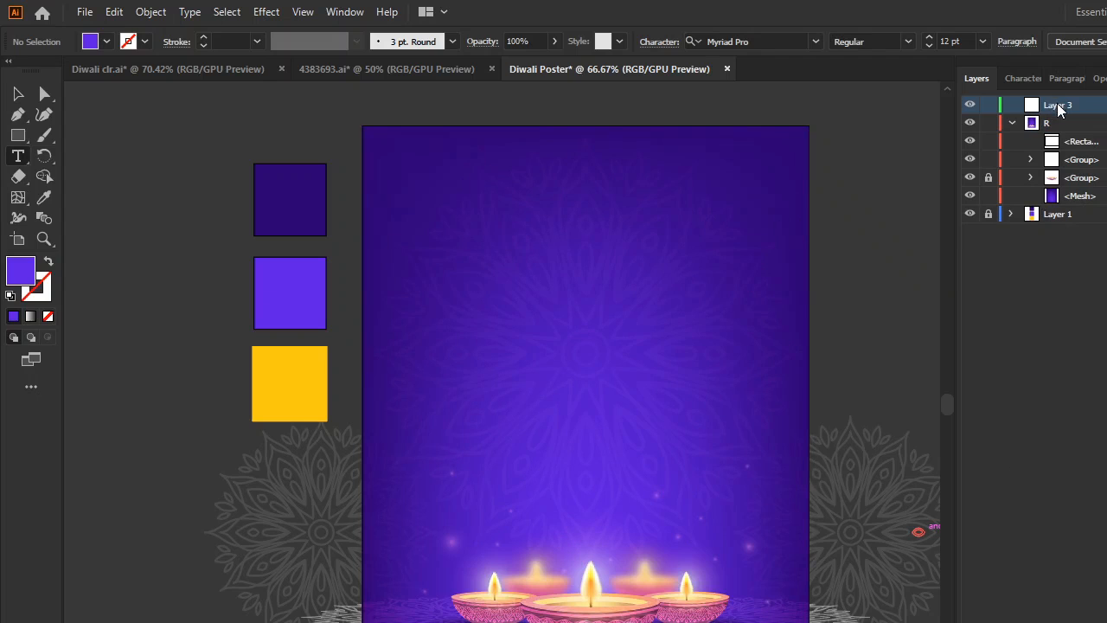
double_click(1059, 105)
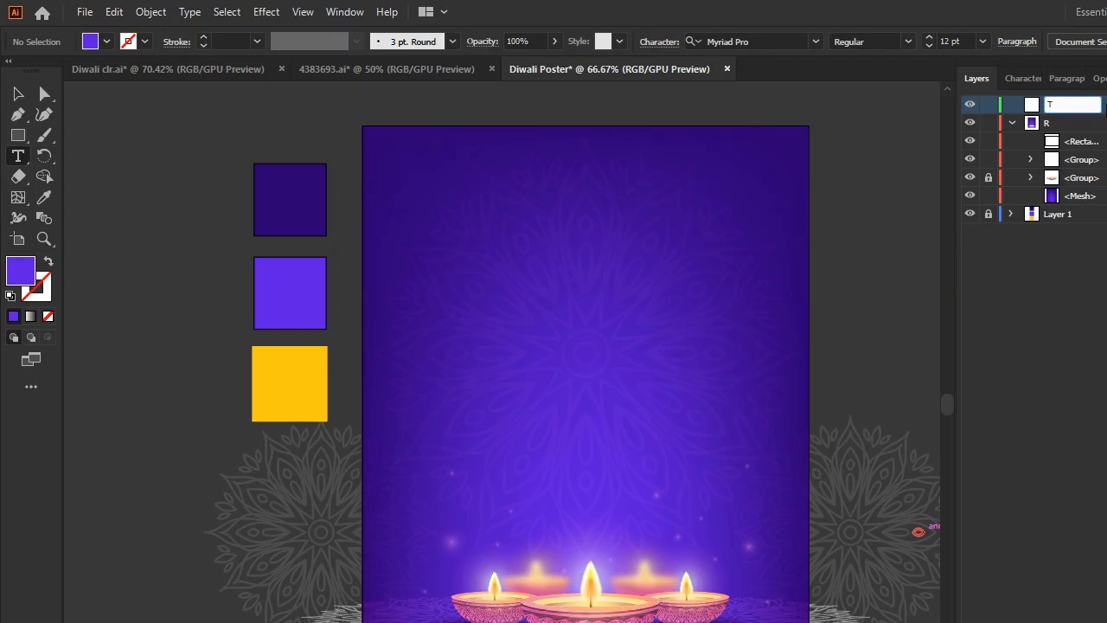
type("T")
key("Return")
- Place the offer text "limited offer this saturday / diwali get sale 80 % offers / on leading trends 2020" on the poster, enlarged to about 47 pt
left_click(440, 249)
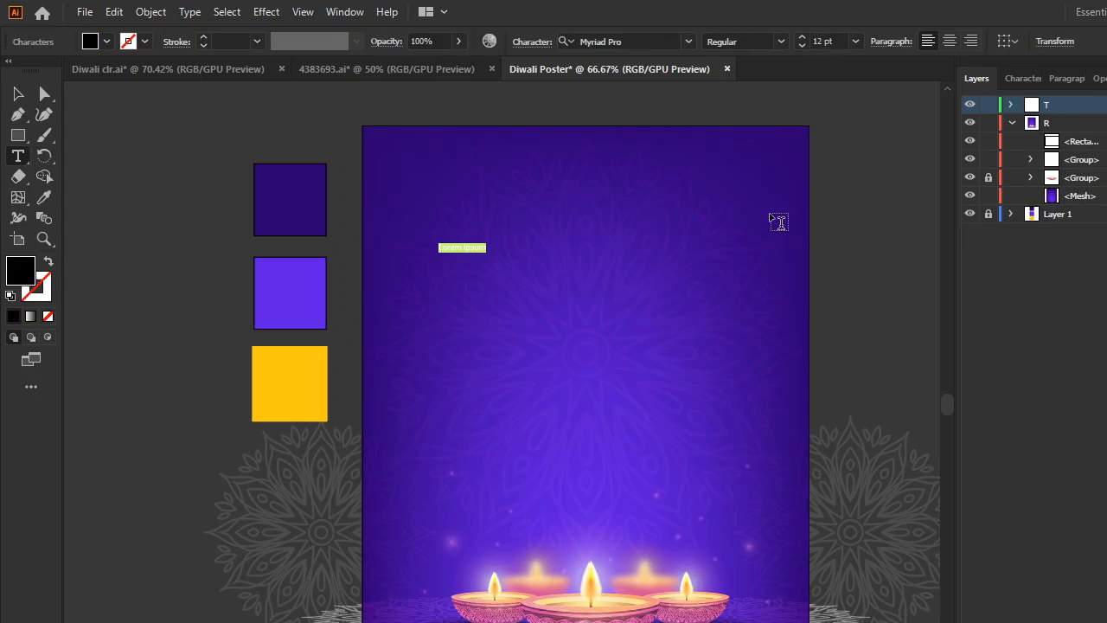
type("limited offer this saturday diwali get sale 80 % offers on leading trends 2020")
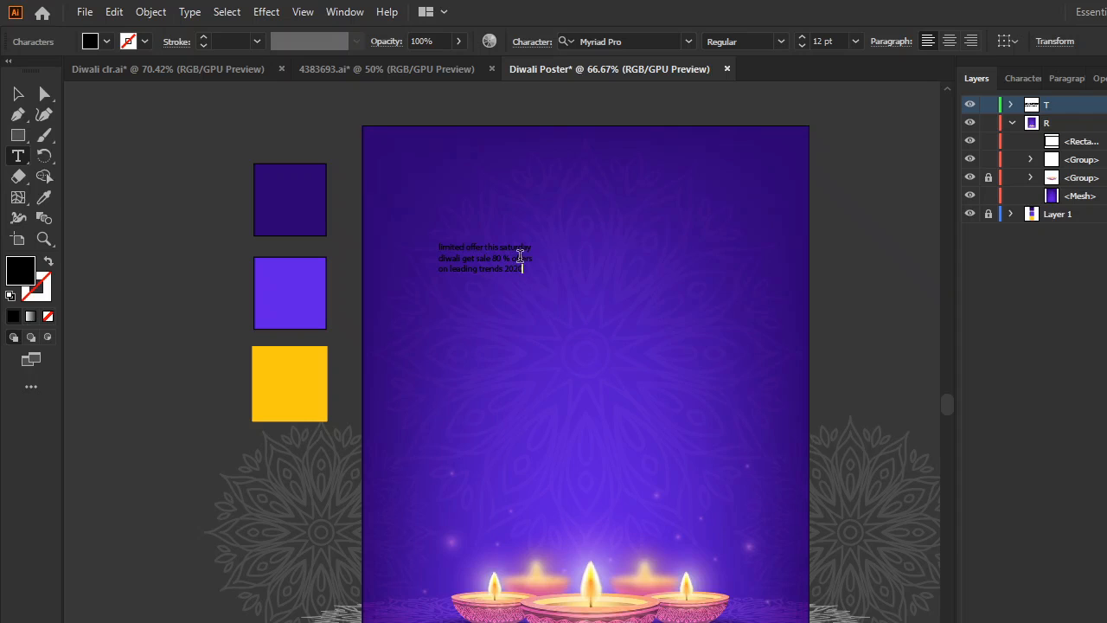
left_click_drag(534, 273, 712, 370)
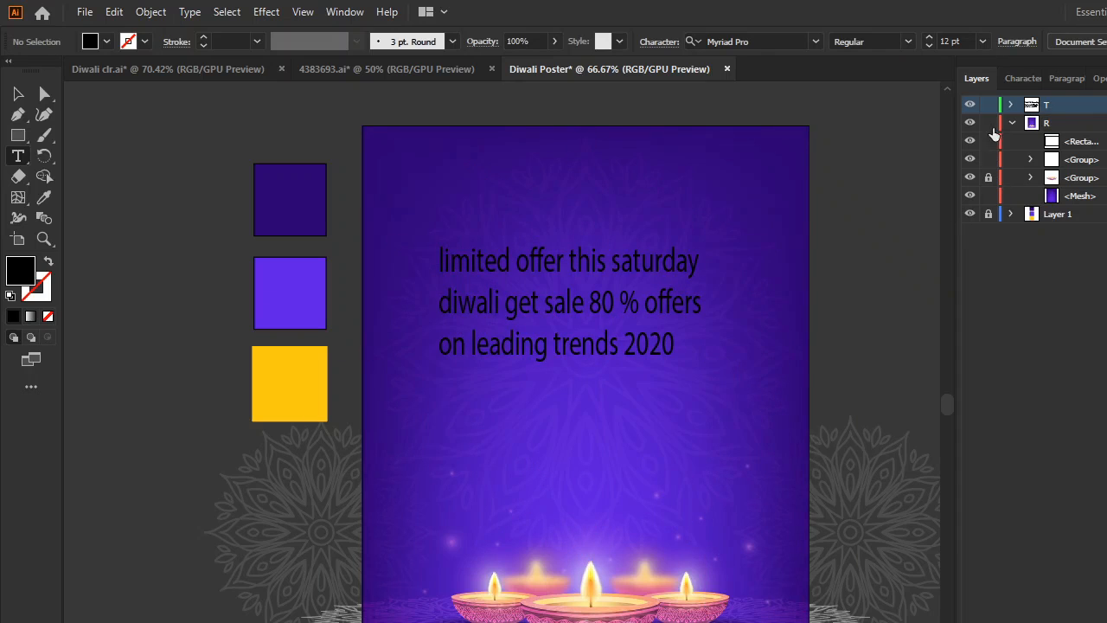
- With layer R locked, enlarge the offer text to about 83 pt and move it down towards the lamps
left_click(1011, 124)
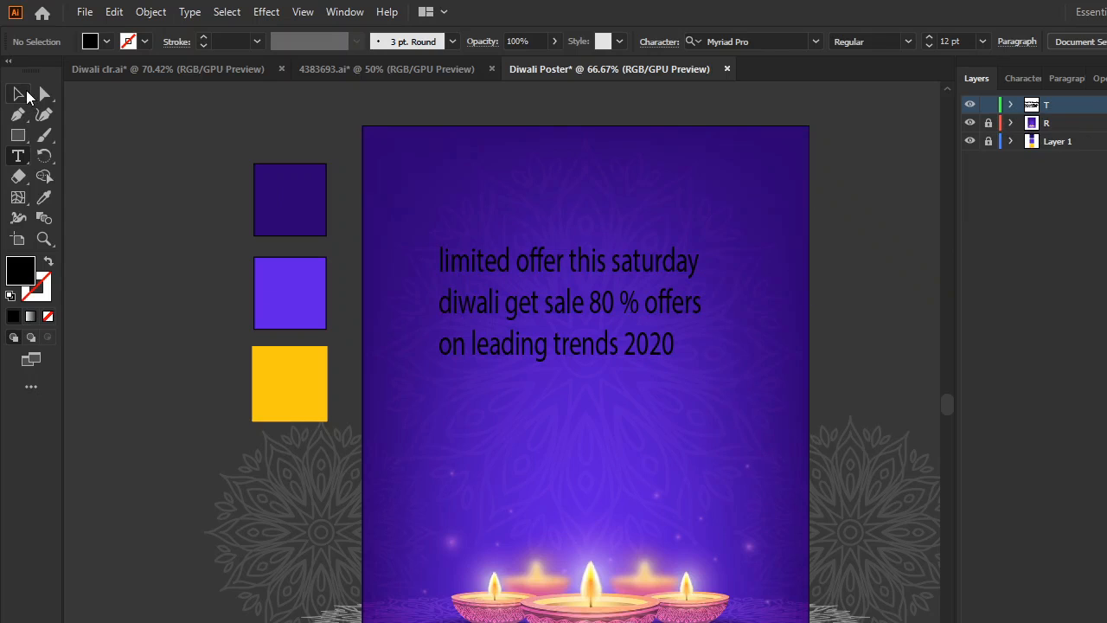
left_click(26, 95)
left_click(707, 367)
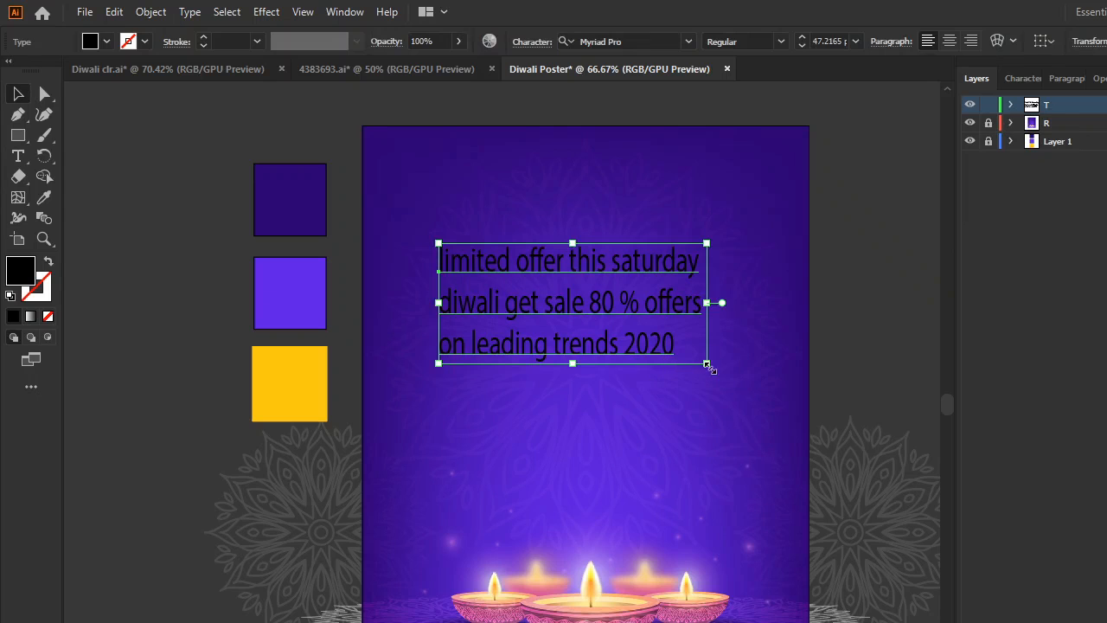
left_click_drag(708, 366, 741, 407)
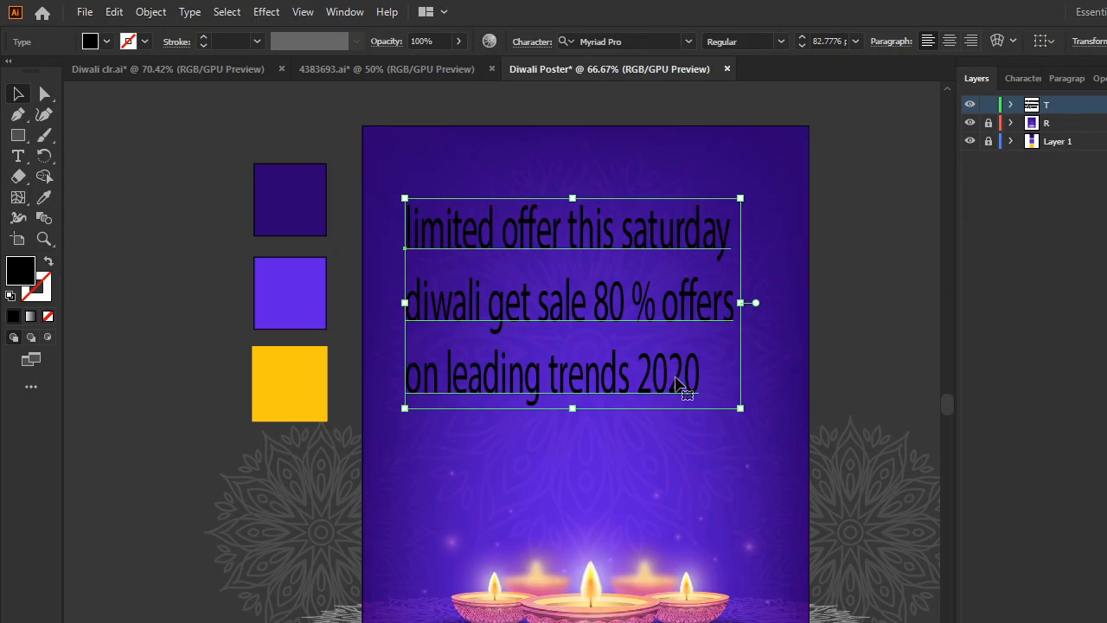
left_click_drag(679, 386, 709, 552)
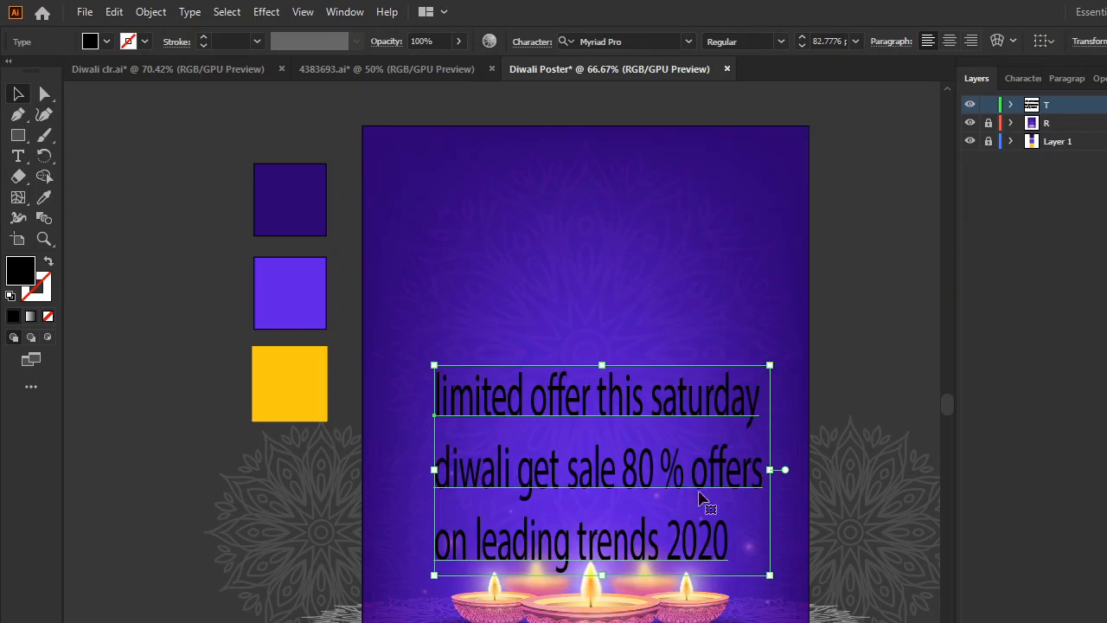
- Cut the line "limited offer this saturday" out of the offer text block
double_click(629, 399)
key("ctrl+a")
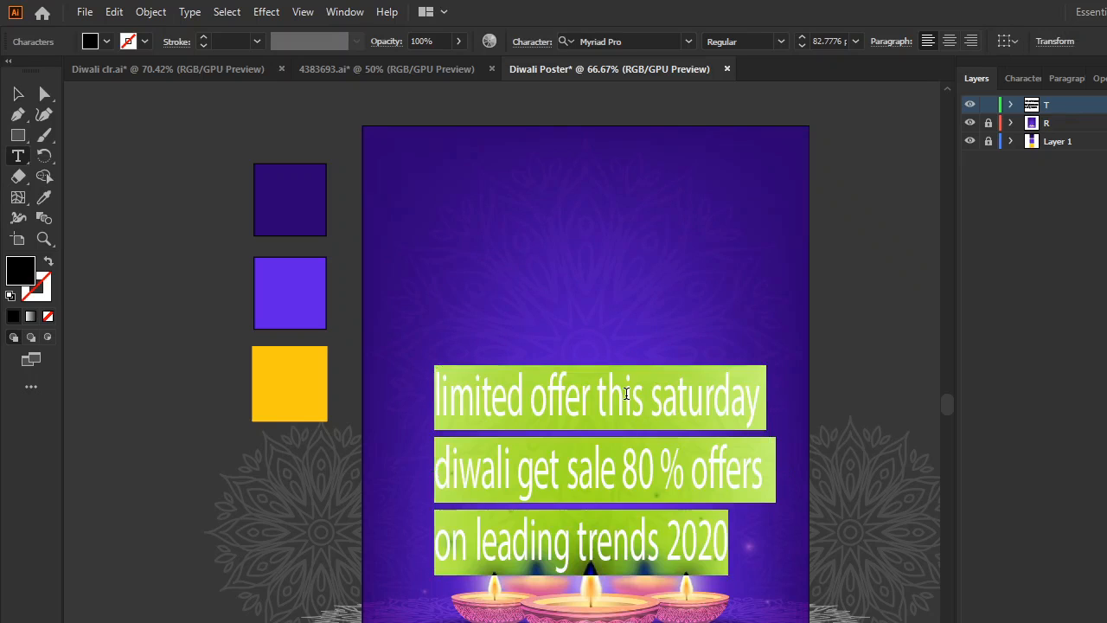
left_click(625, 396)
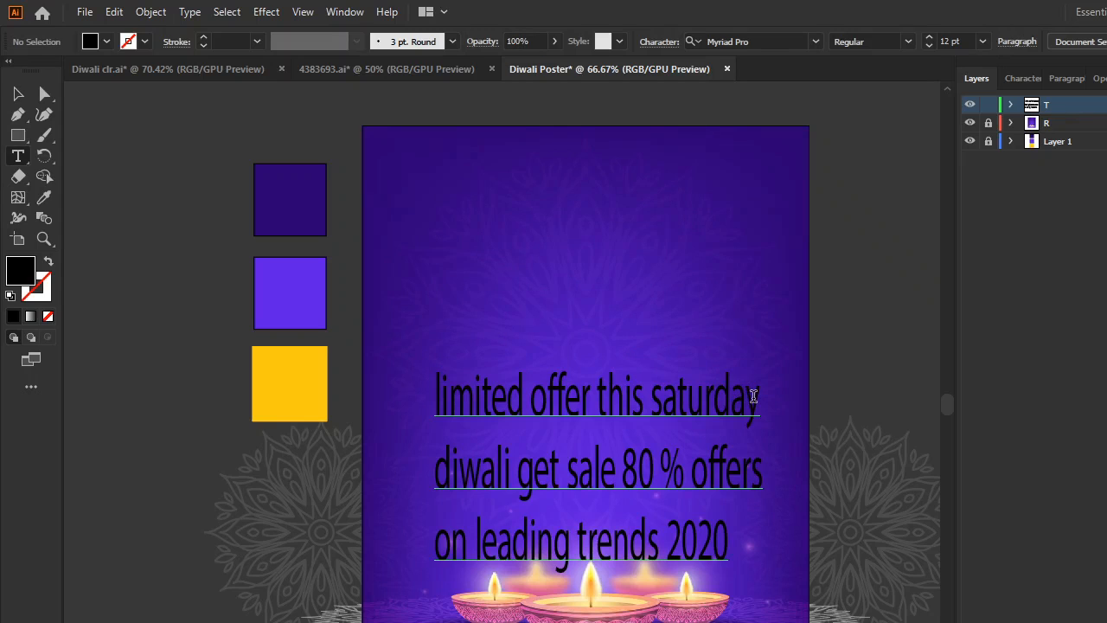
left_click_drag(759, 398, 439, 354)
key("ctrl+c")
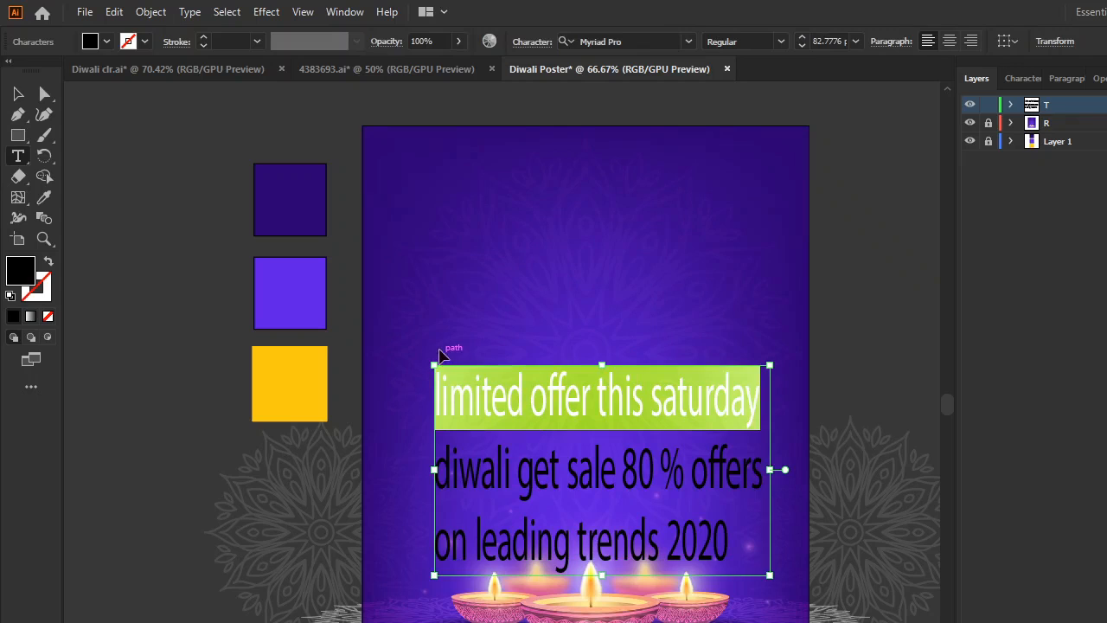
key("BackSpace")
key("Escape")
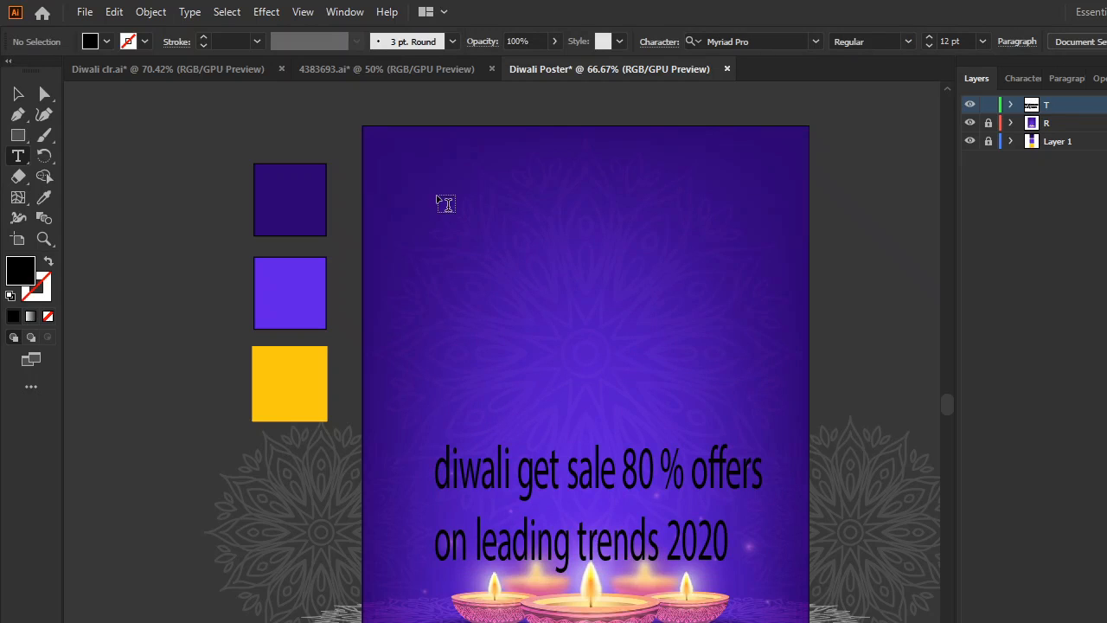
- Paste "limited offer this saturday" as a separate text object and place it in the poster's upper area
key("ctrl+v")
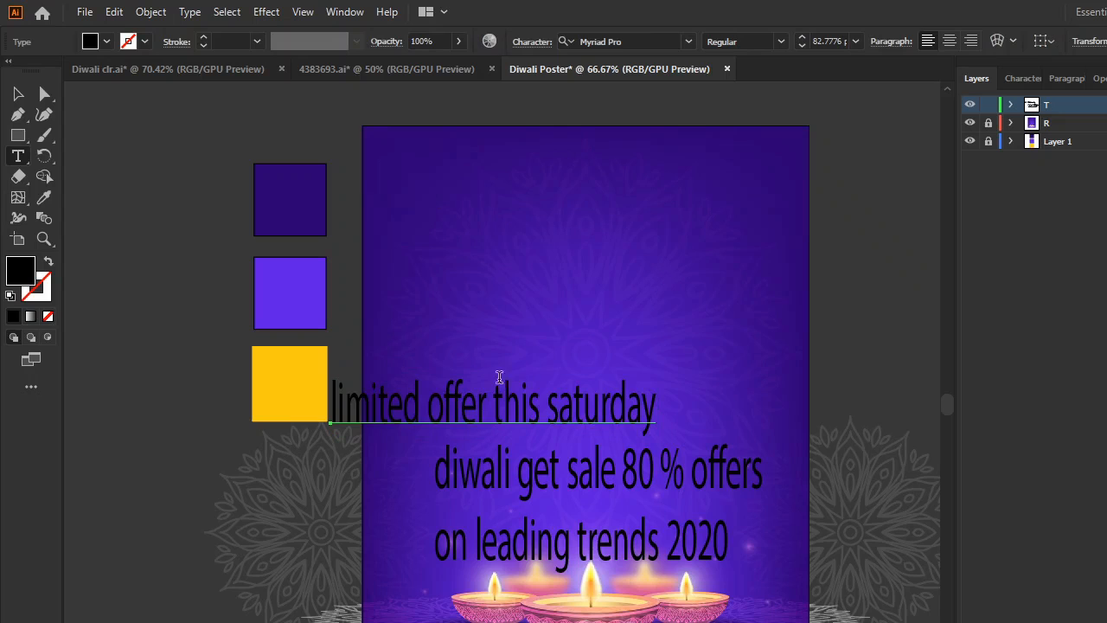
left_click(18, 94)
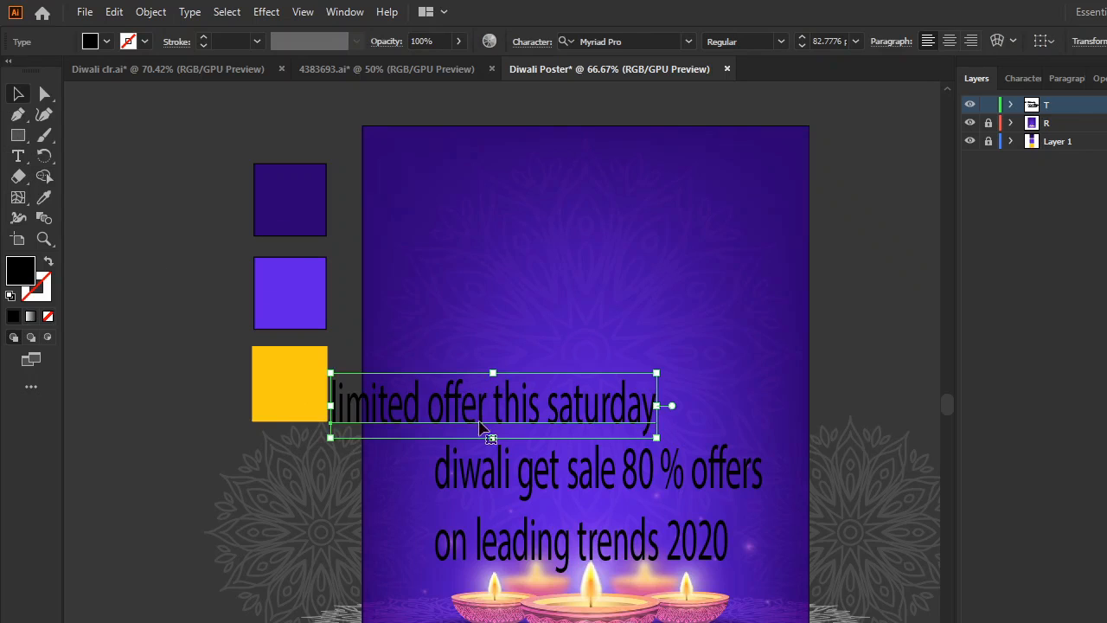
left_click_drag(471, 415, 567, 276)
- Set the whole "limited offer this saturday" line in All Caps
double_click(572, 259)
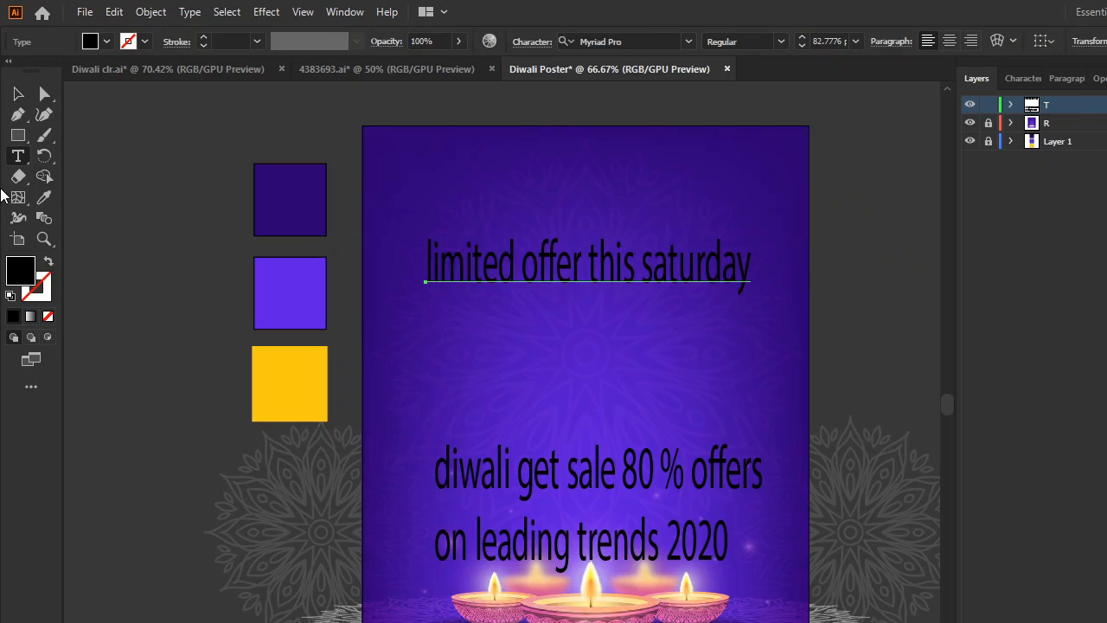
left_click(494, 261)
key("ctrl+a")
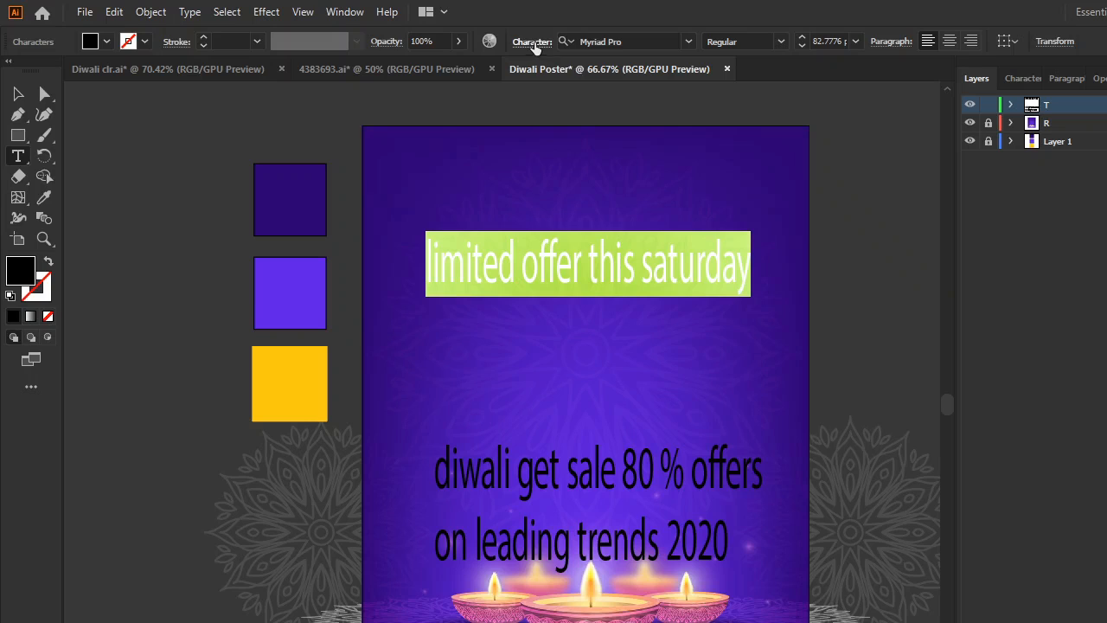
left_click(534, 42)
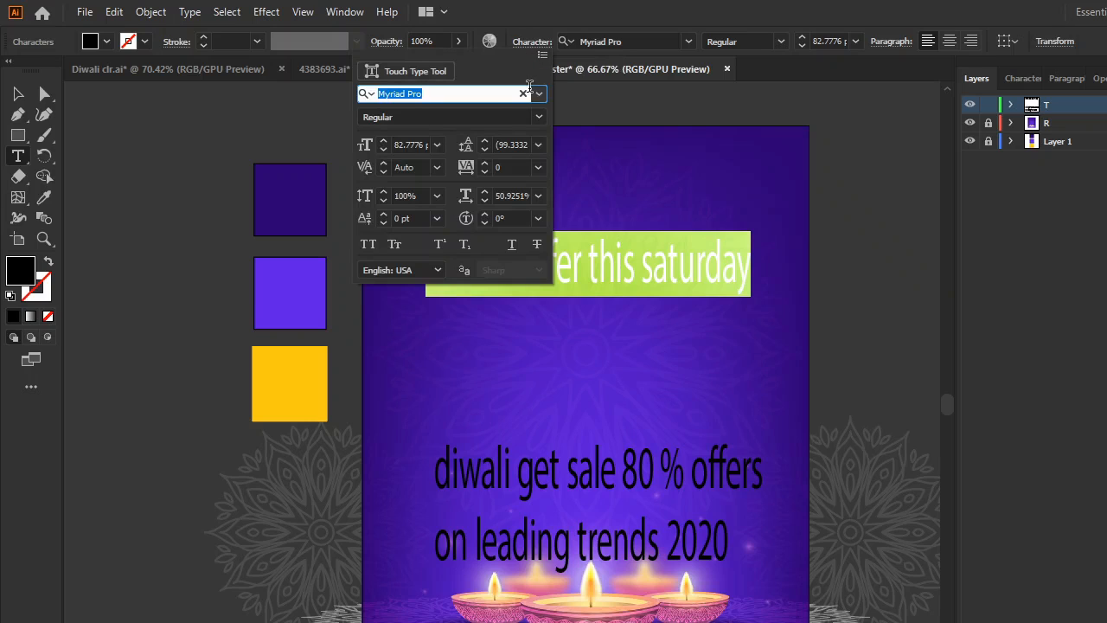
left_click(367, 247)
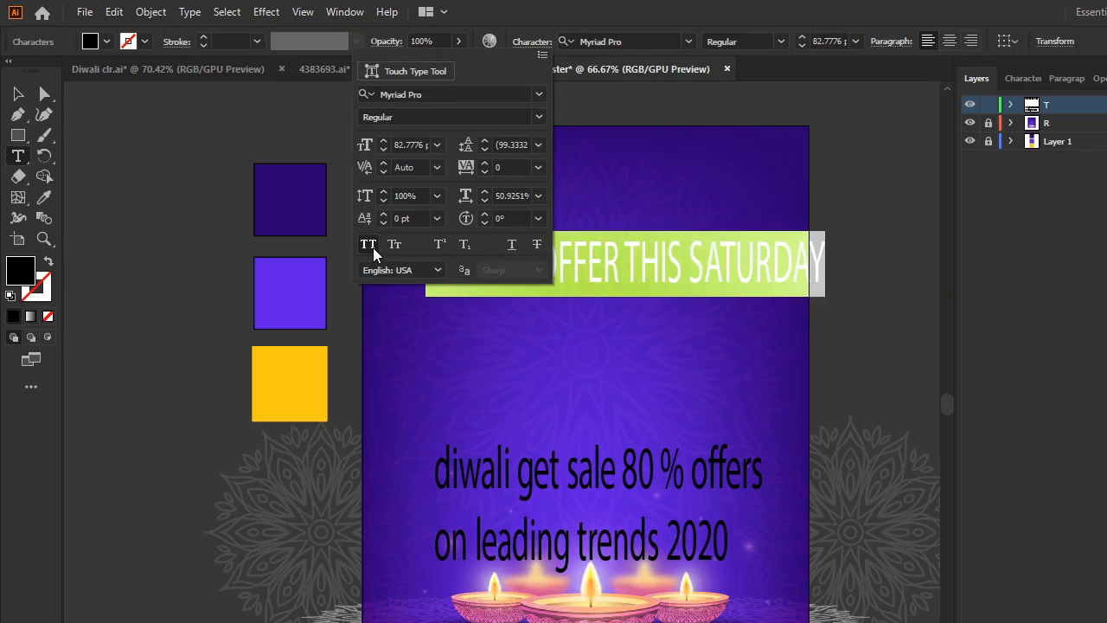
- Try Tw Cen MT Condensed Extra Bold on the LIMITED OFFER THIS SATURDAY line, and settle on Bahnschrift as its font
left_click(539, 95)
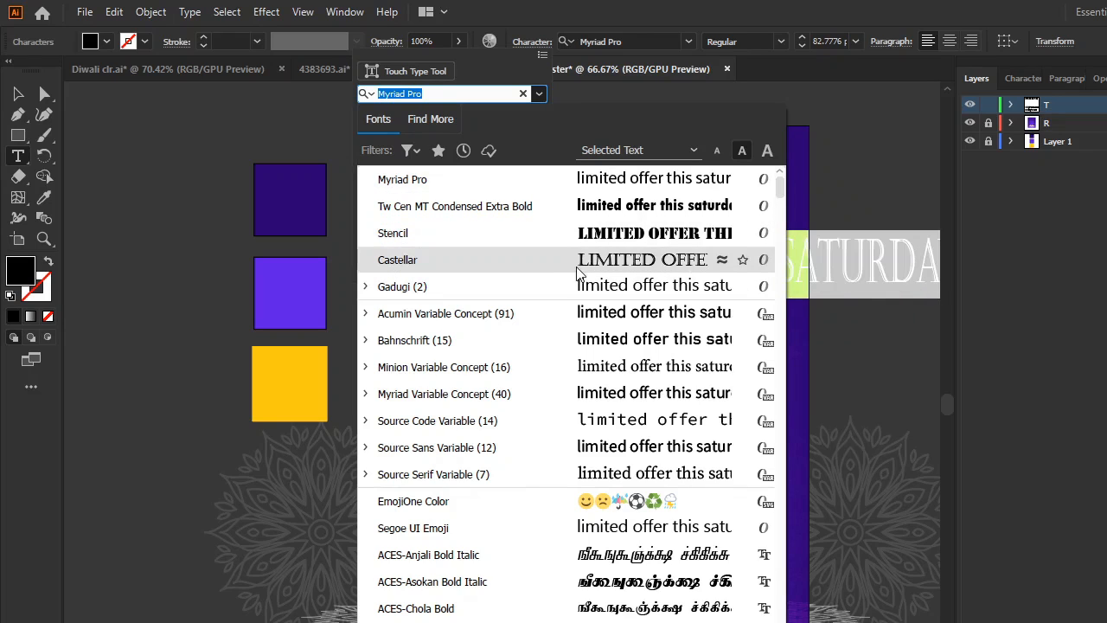
left_click(599, 215)
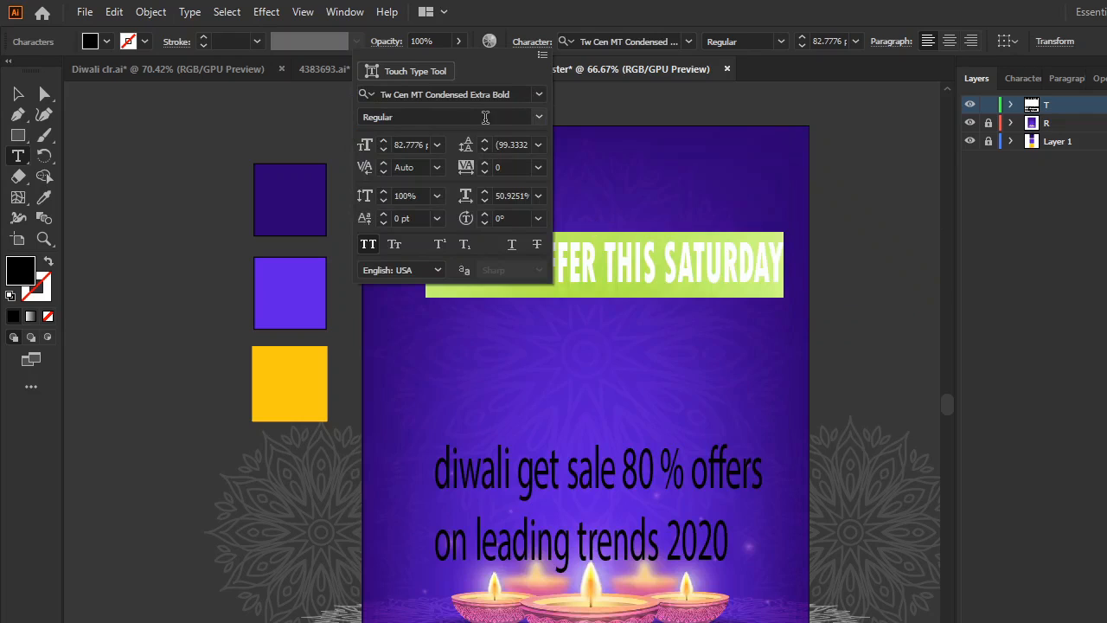
left_click(504, 92)
left_click(534, 97)
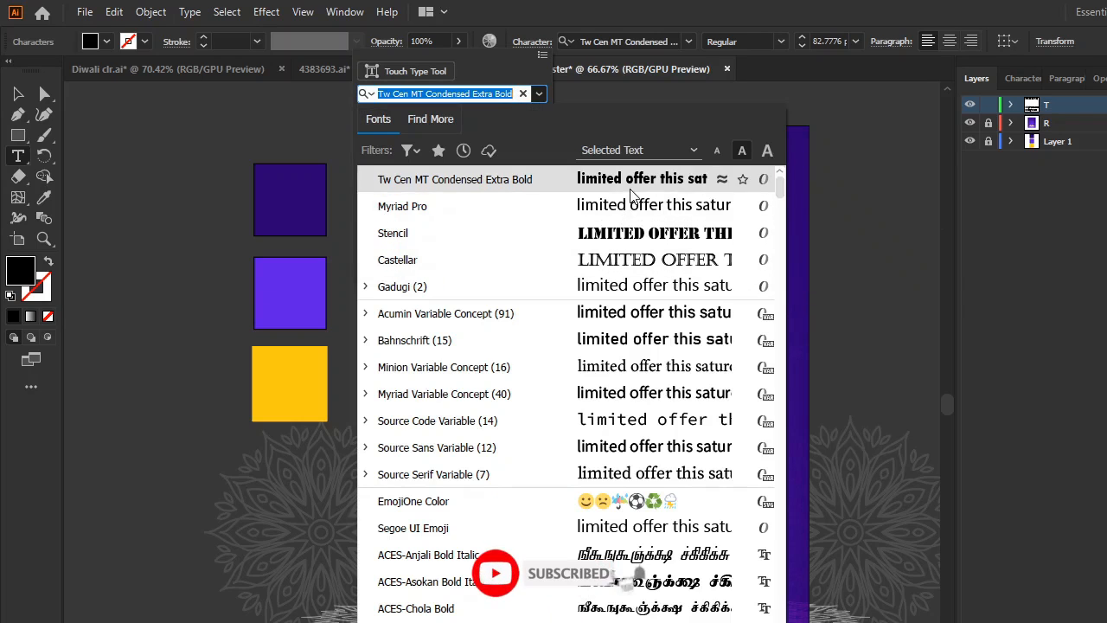
left_click(632, 345)
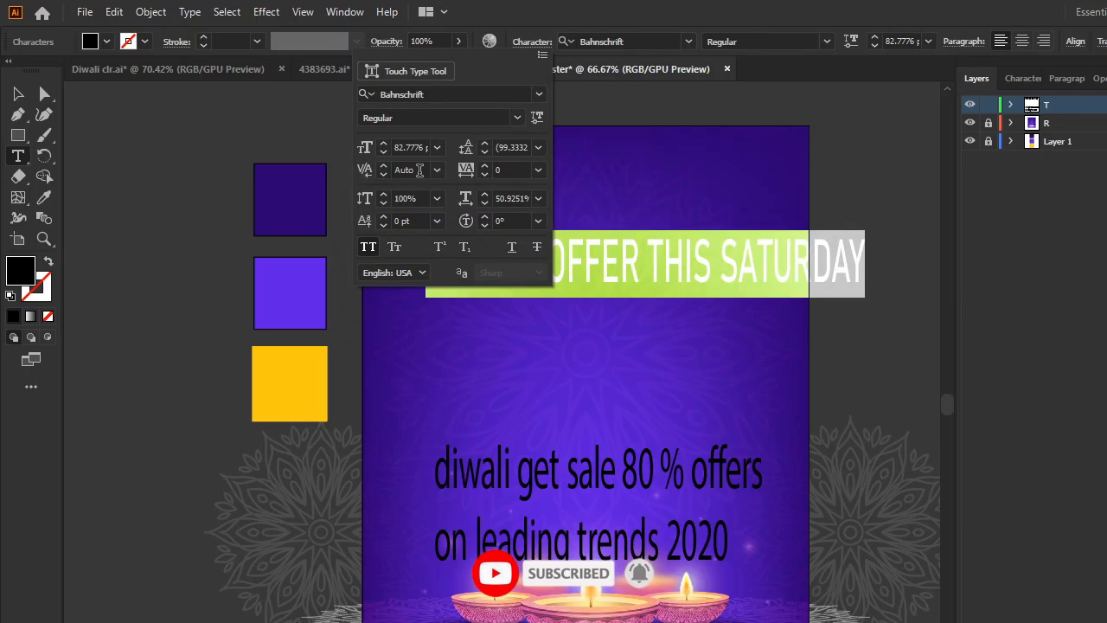
- Reduce the vertical scale of the LIMITED OFFER THIS SATURDAY line to 73%
left_click(419, 198)
type("93")
key("Return")
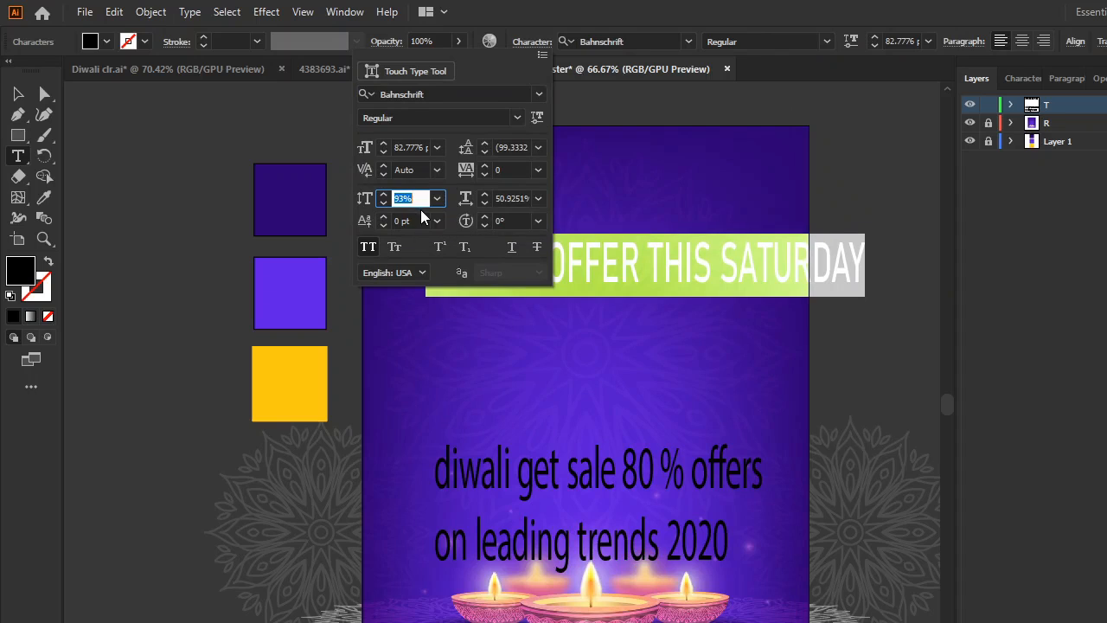
key("Down")
key("Down")
key("Down")
key("Down")
key("Down")
key("Down")
key("Down")
key("Down")
key("Down")
key("Down")
key("Down")
key("Down")
key("Down")
key("Down")
key("Down")
key("Down")
key("Down")
key("Down")
key("Down")
key("Down")
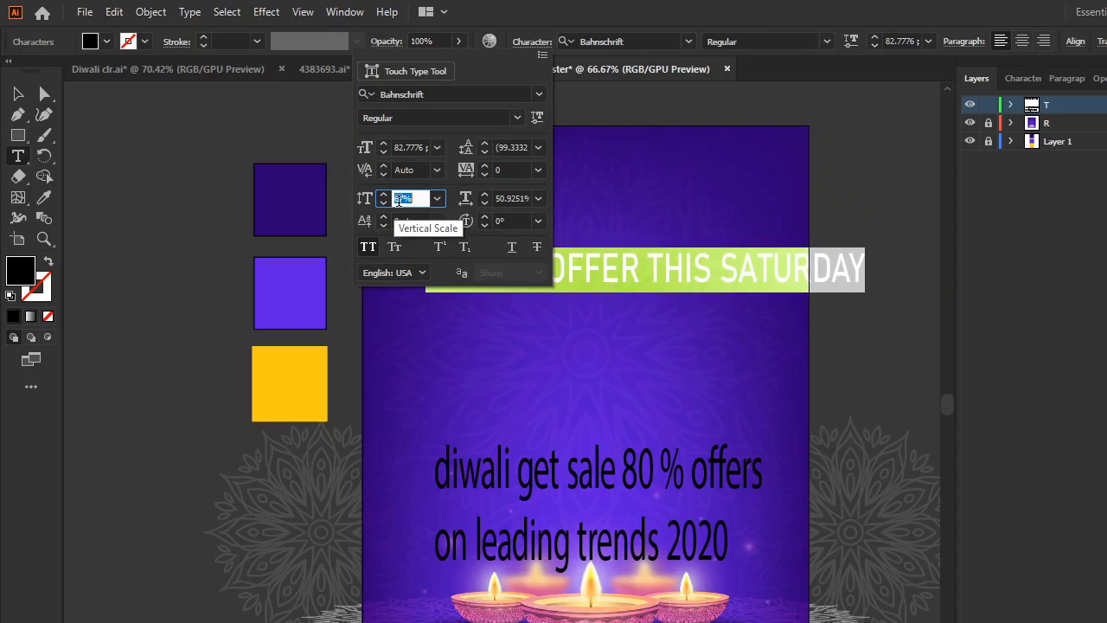
key("Up")
key("Up")
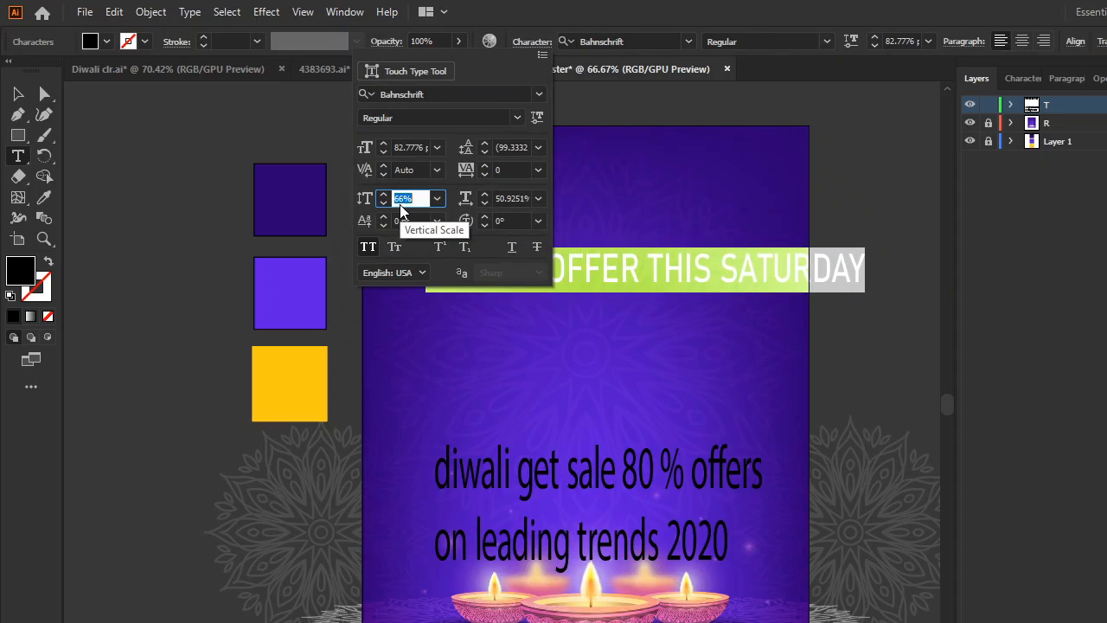
key("Up")
key("Up")
key("Up")
key("Up")
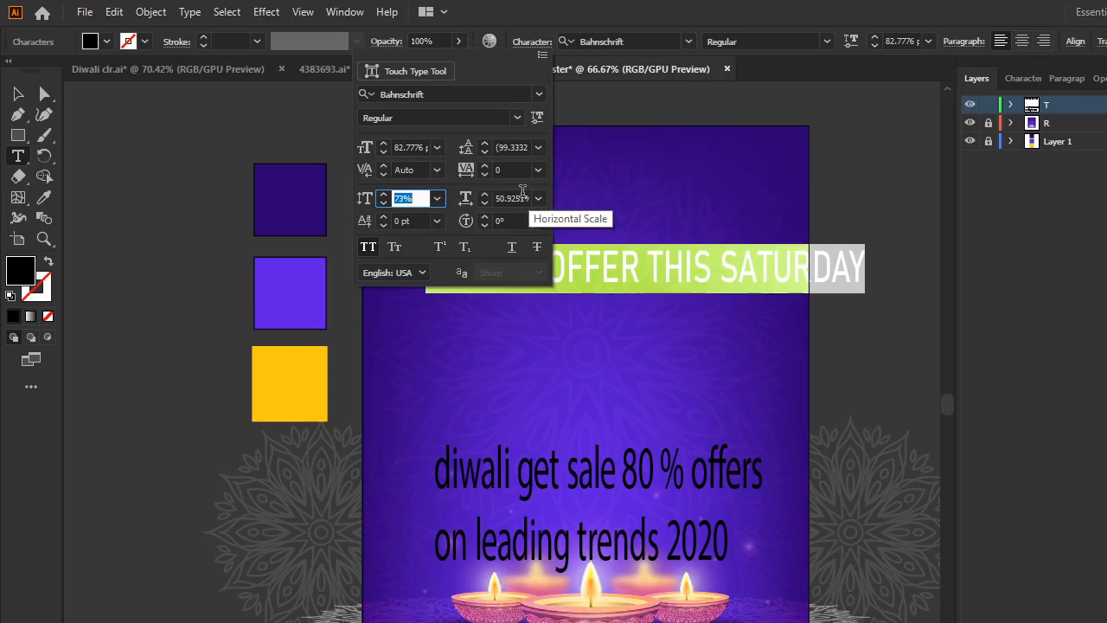
left_click(48, 98)
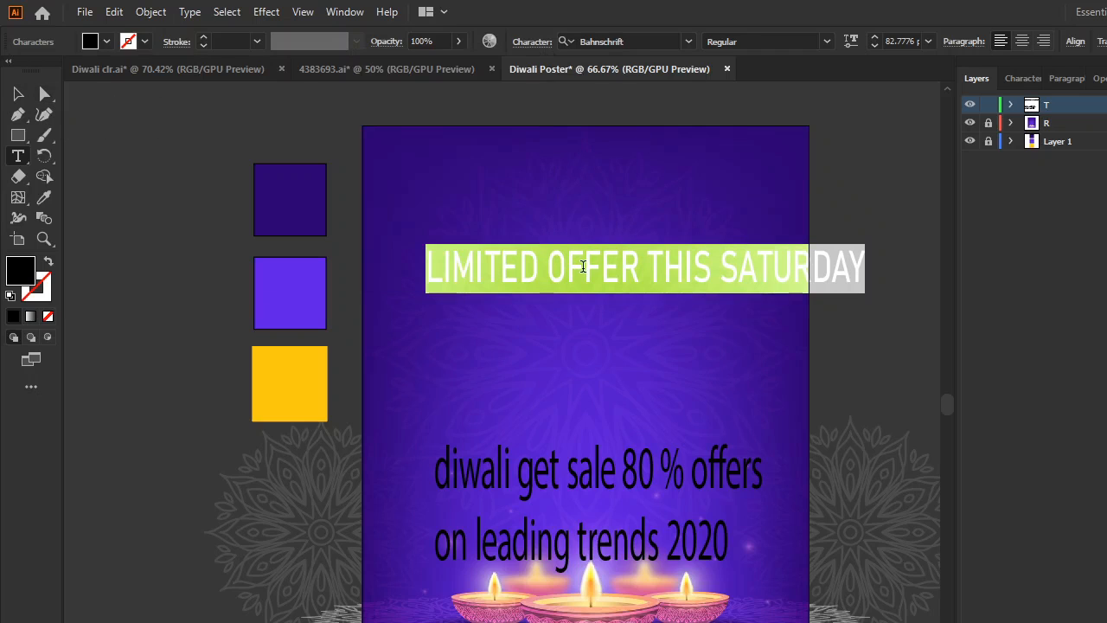
- Move the LIMITED OFFER THIS SATURDAY line left so it spans the width of the poster
left_click(18, 93)
left_click(692, 285)
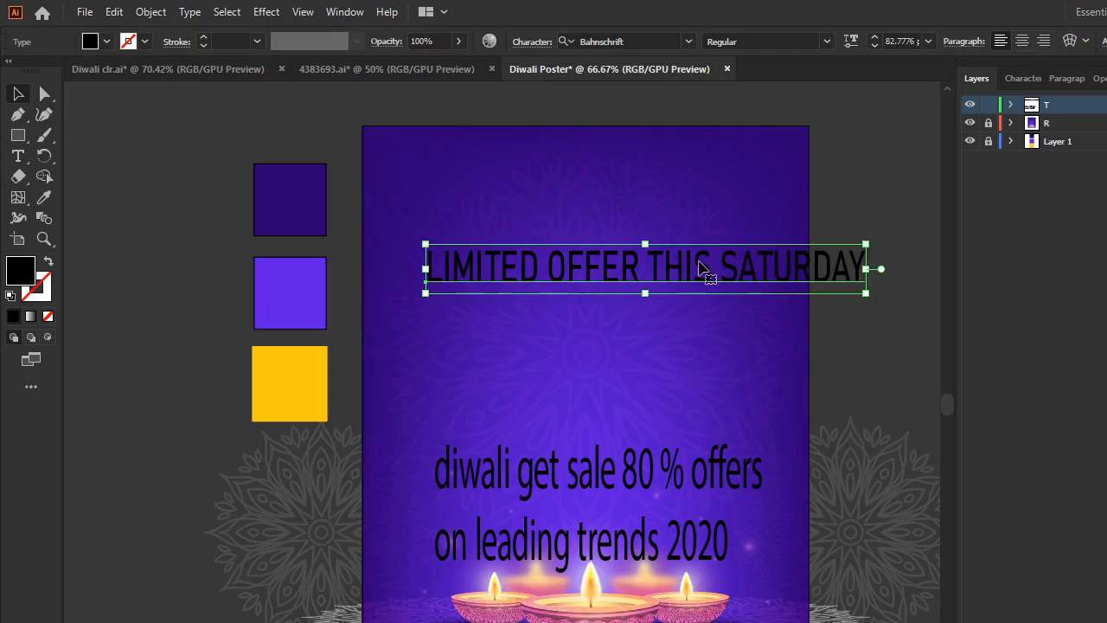
left_click_drag(708, 276, 653, 272)
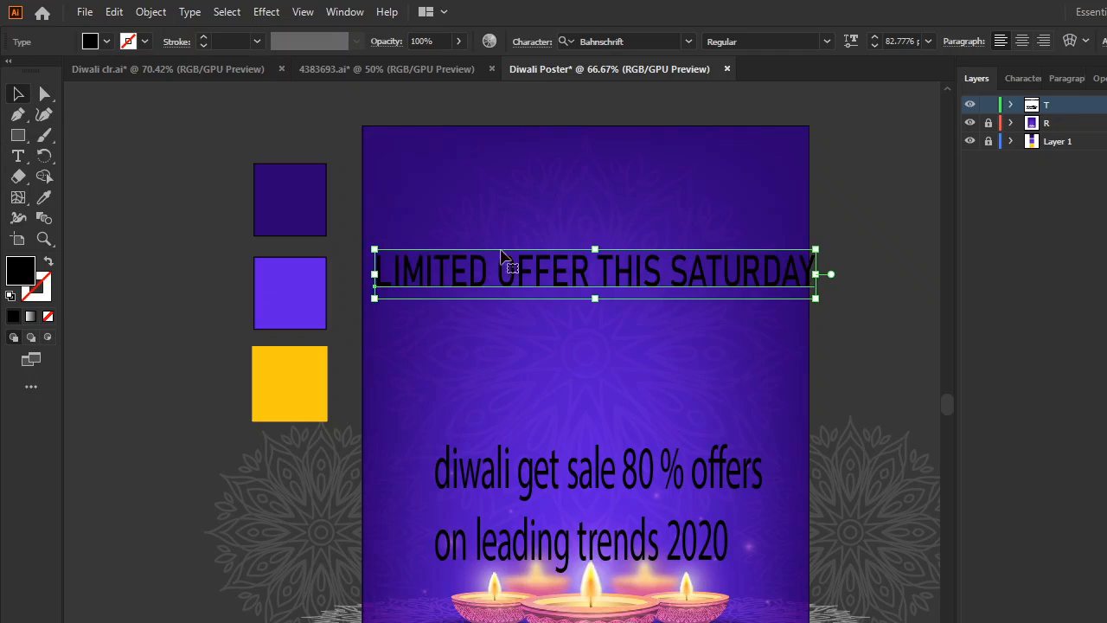
left_click(44, 197)
left_click(317, 391)
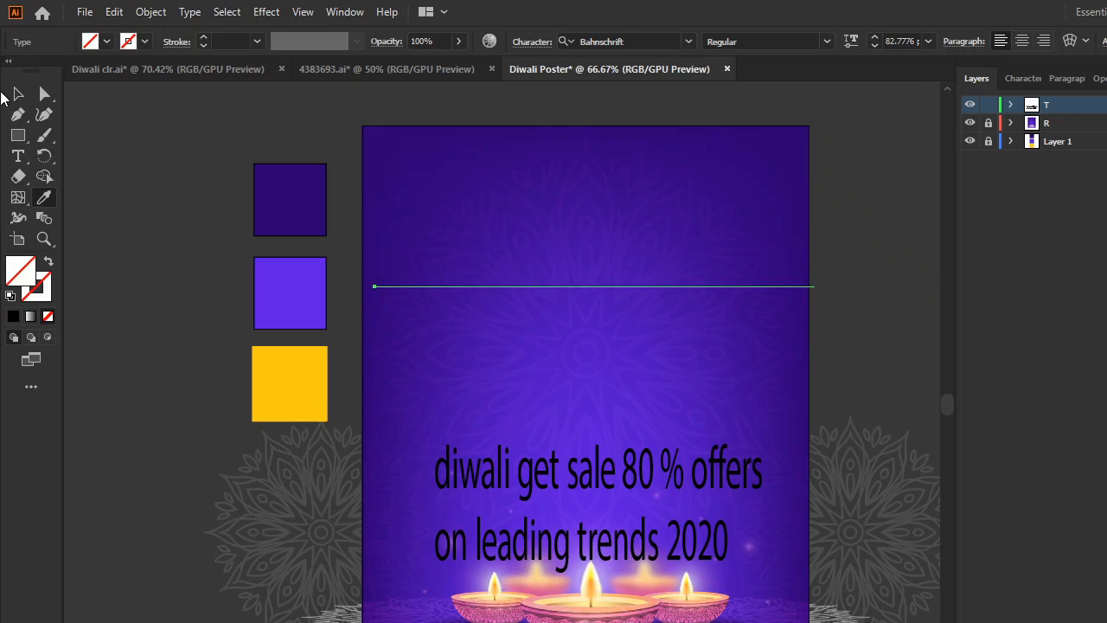
left_click(20, 96)
key("ctrl+z")
- Recolor the LIMITED OFFER THIS SATURDAY line with the yellow swatch and nudge it left to fit within the poster
left_click(506, 289)
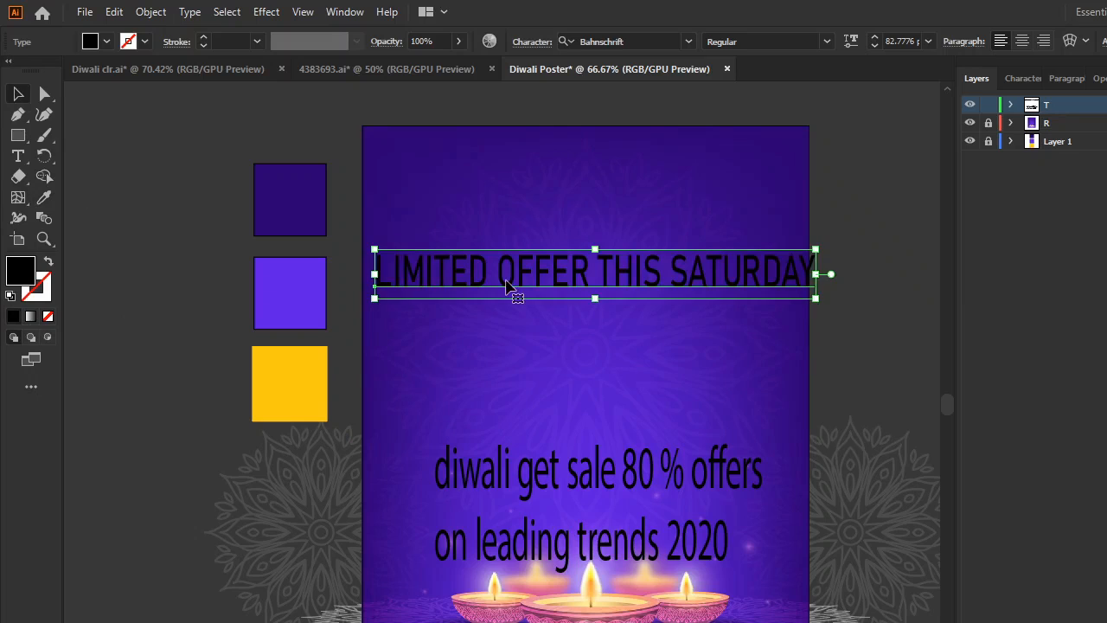
triple_click(507, 275)
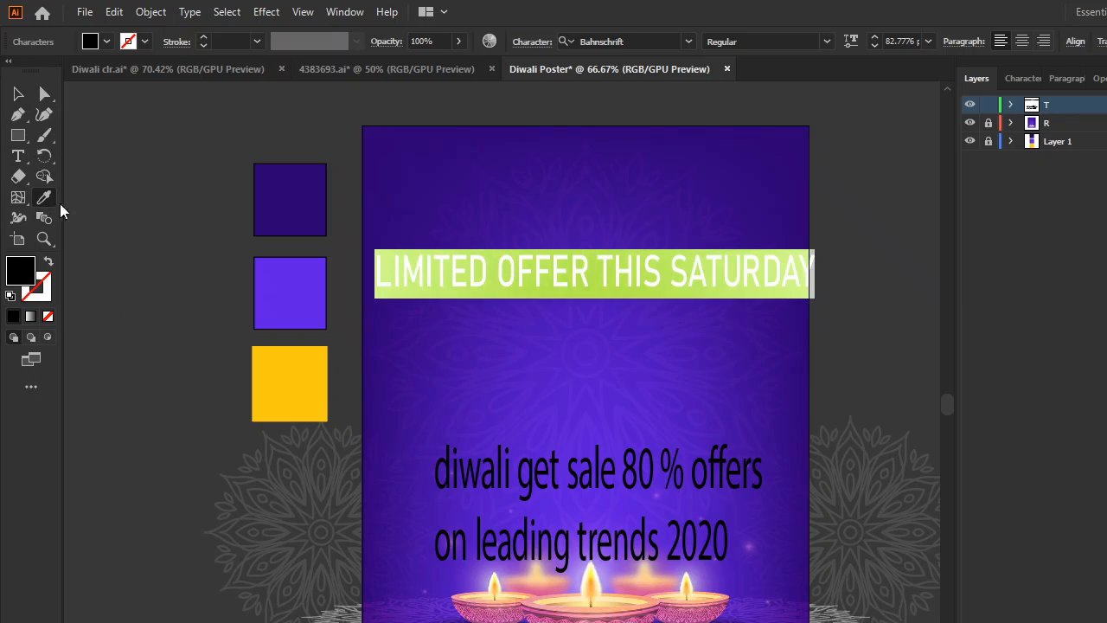
left_click(292, 377)
left_click(24, 98)
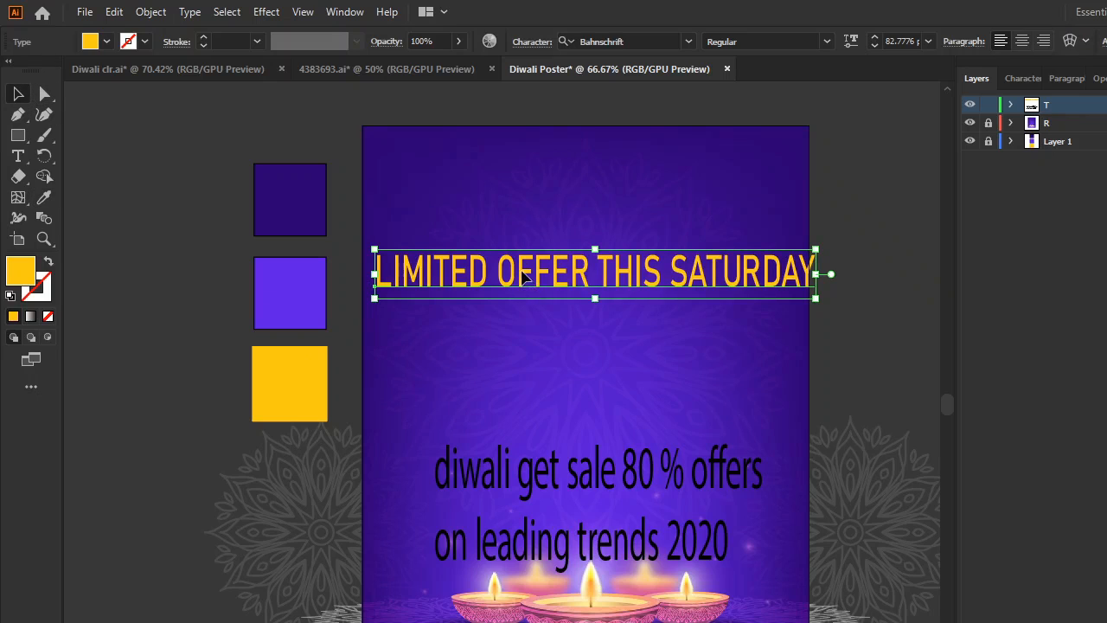
left_click_drag(522, 270, 516, 269)
left_click(884, 245)
scroll(642, 276, "up", 2)
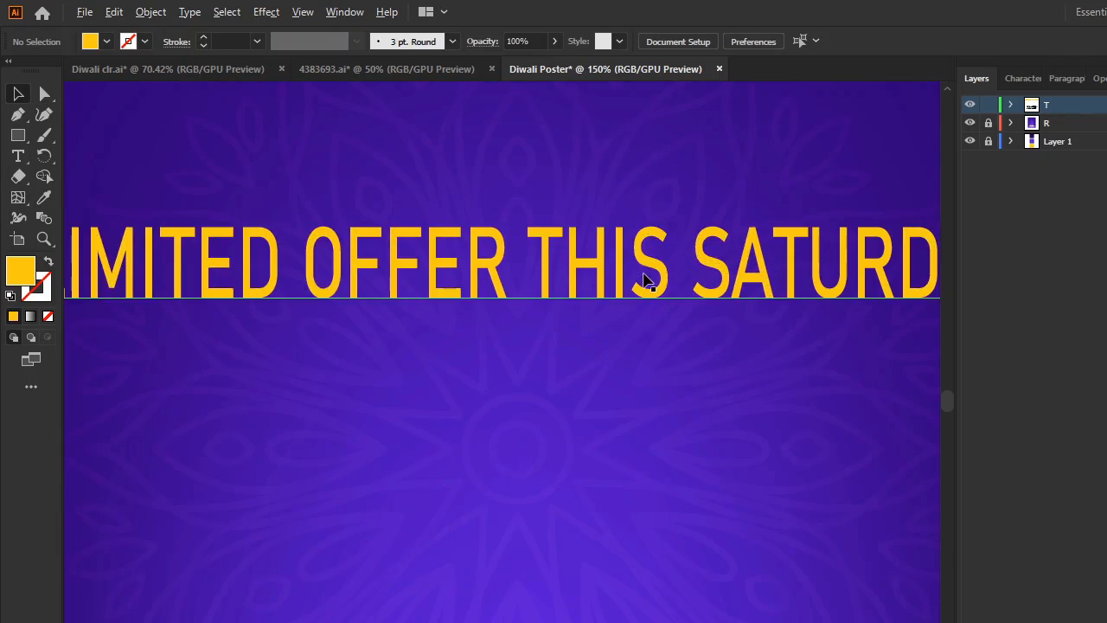
scroll(642, 278, "down", 3)
scroll(648, 317, "up", 1)
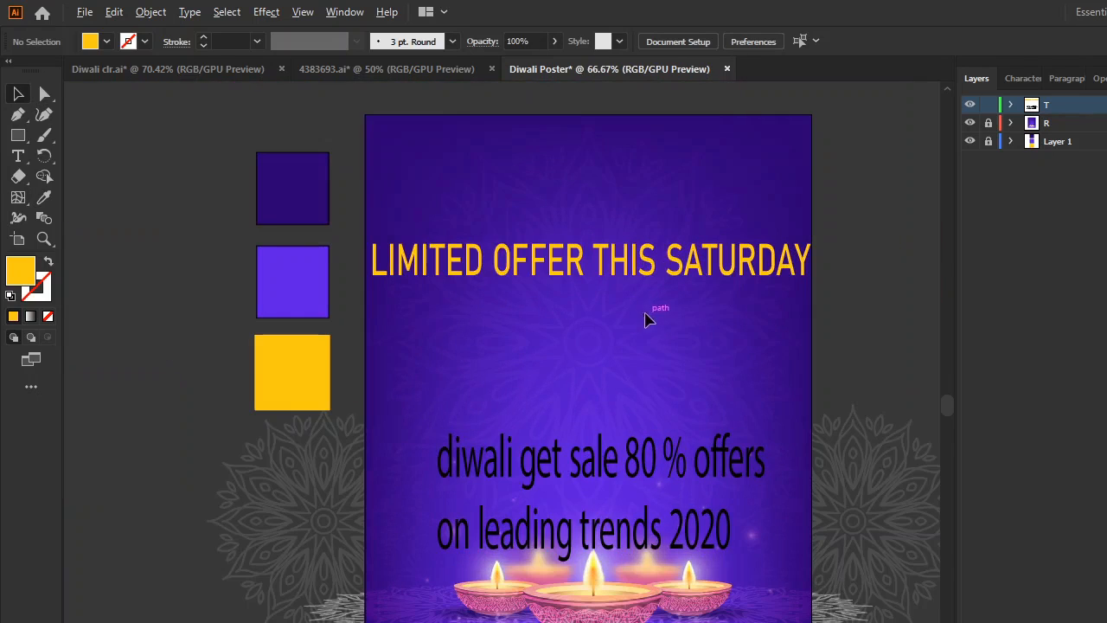
left_click(611, 268)
key("t")
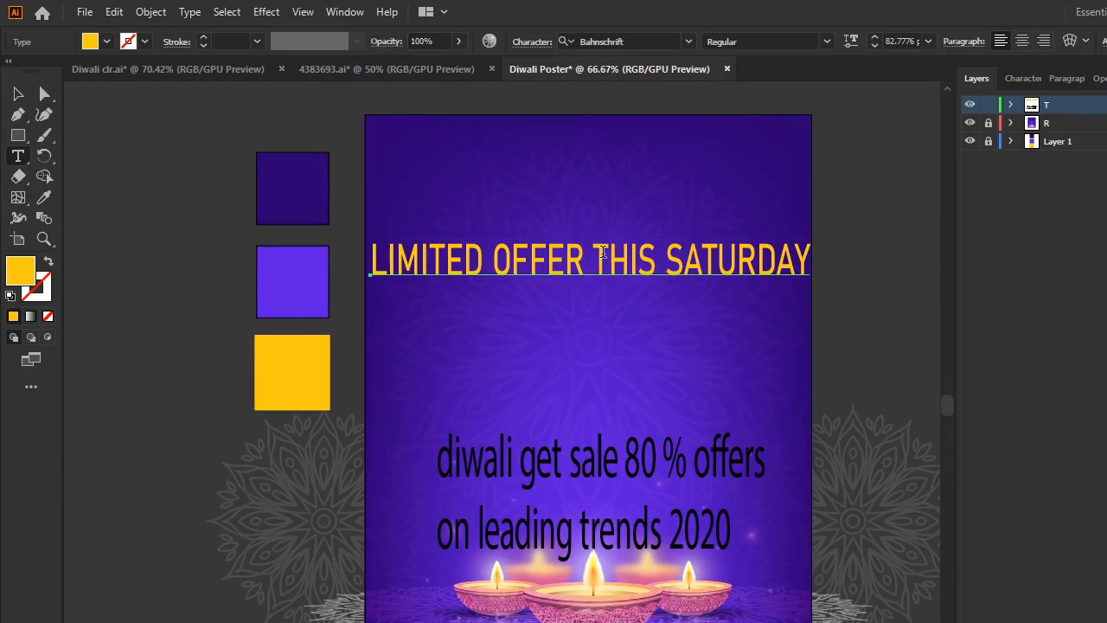
left_click(500, 253)
key("ctrl+a")
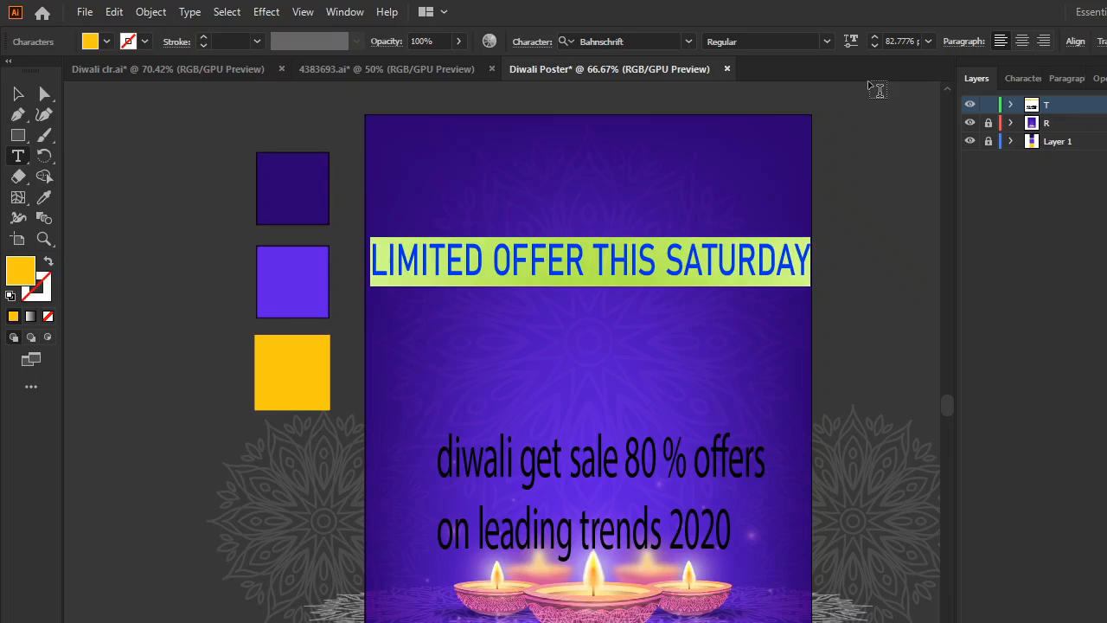
left_click(18, 99)
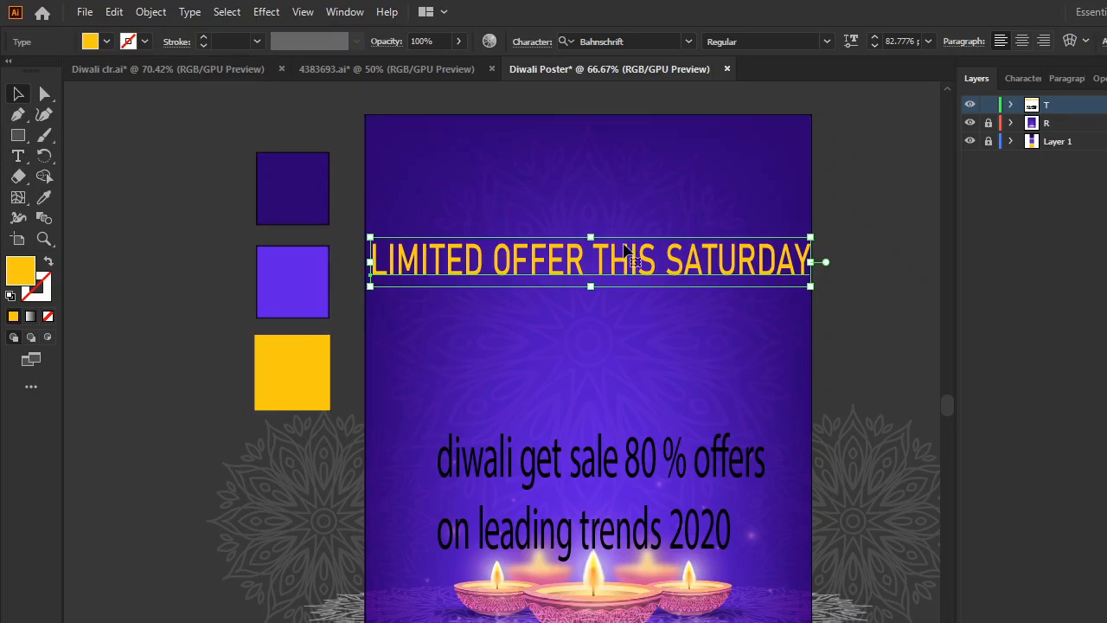
left_click(871, 215)
- Warp the LIMITED OFFER THIS SATURDAY line with a horizontal Arc envelope at 100% bend
left_click(754, 261)
left_click(1070, 43)
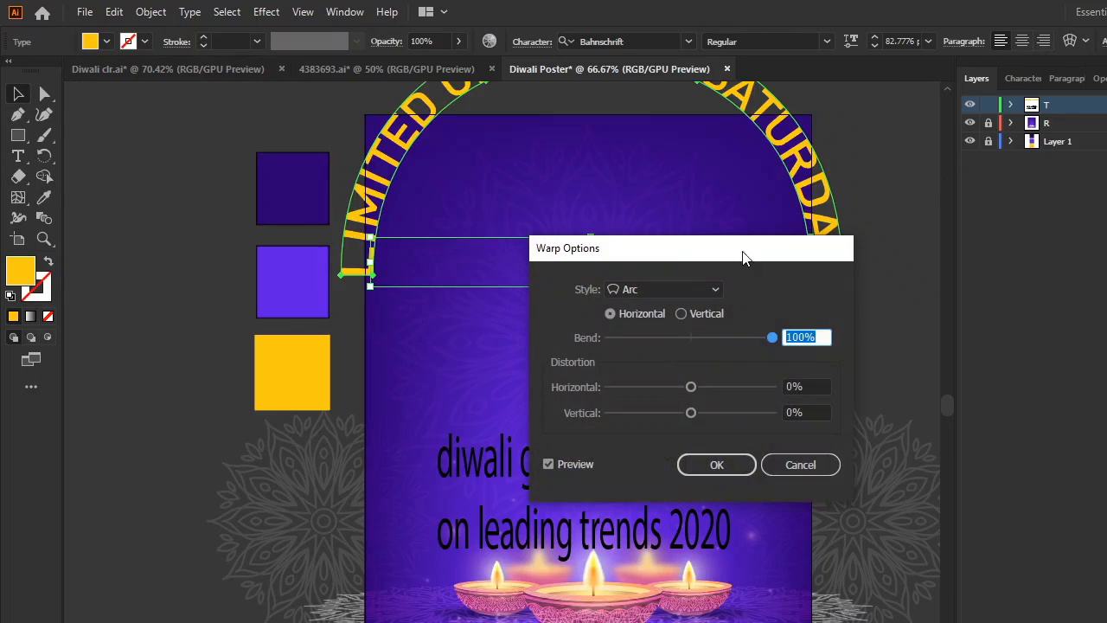
left_click_drag(673, 254, 794, 286)
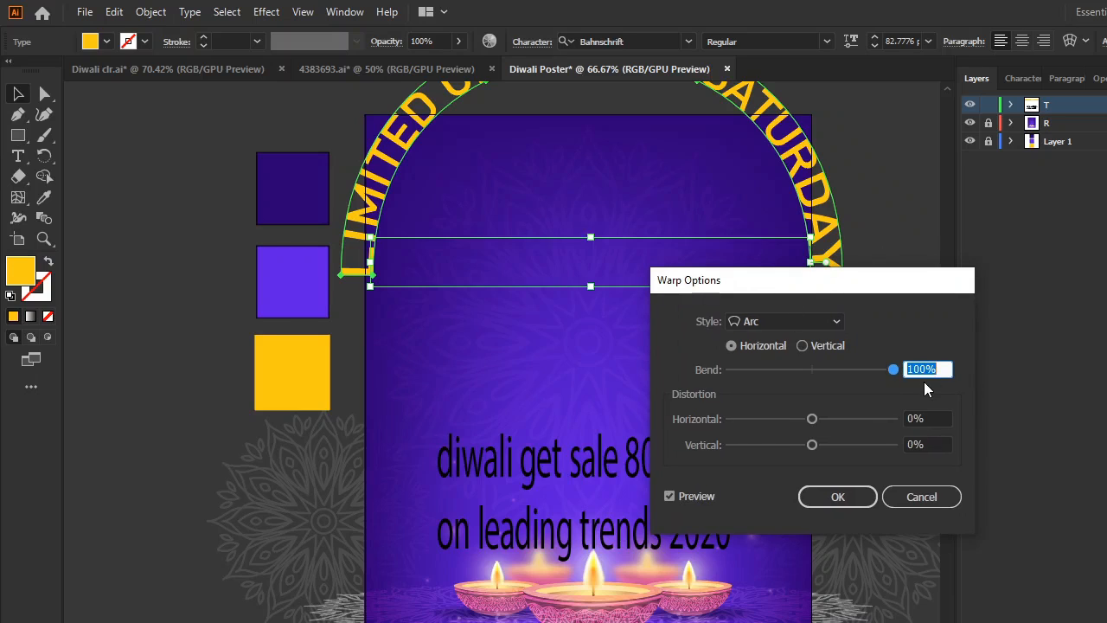
left_click(865, 507)
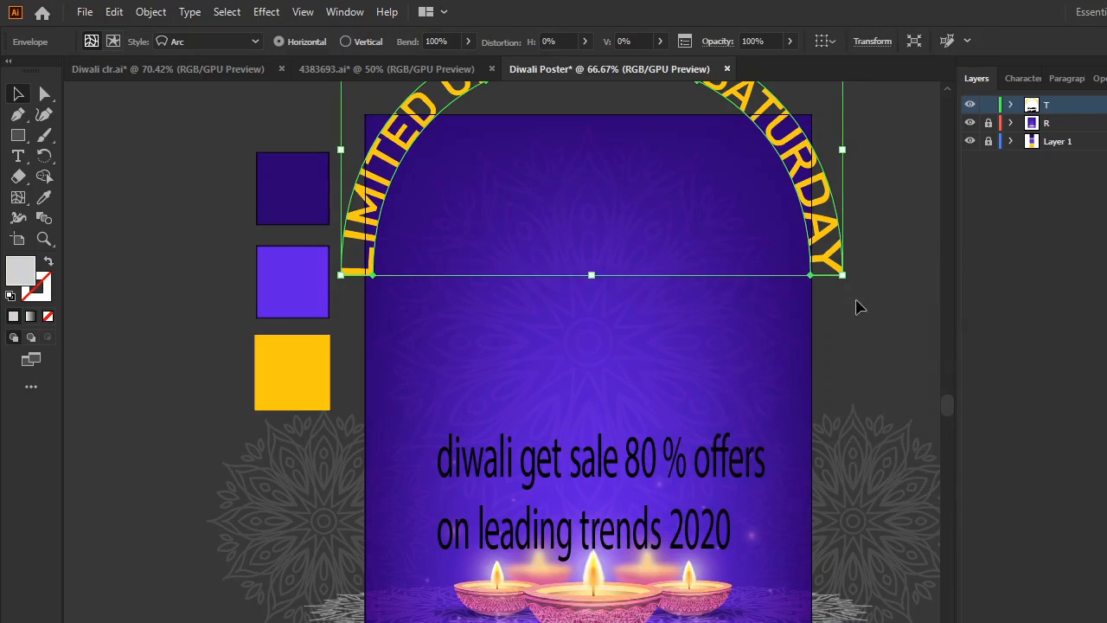
- Scale down the arched offer text and move it inside the upper part of the poster, centered horizontally
scroll(696, 220, "up", 3)
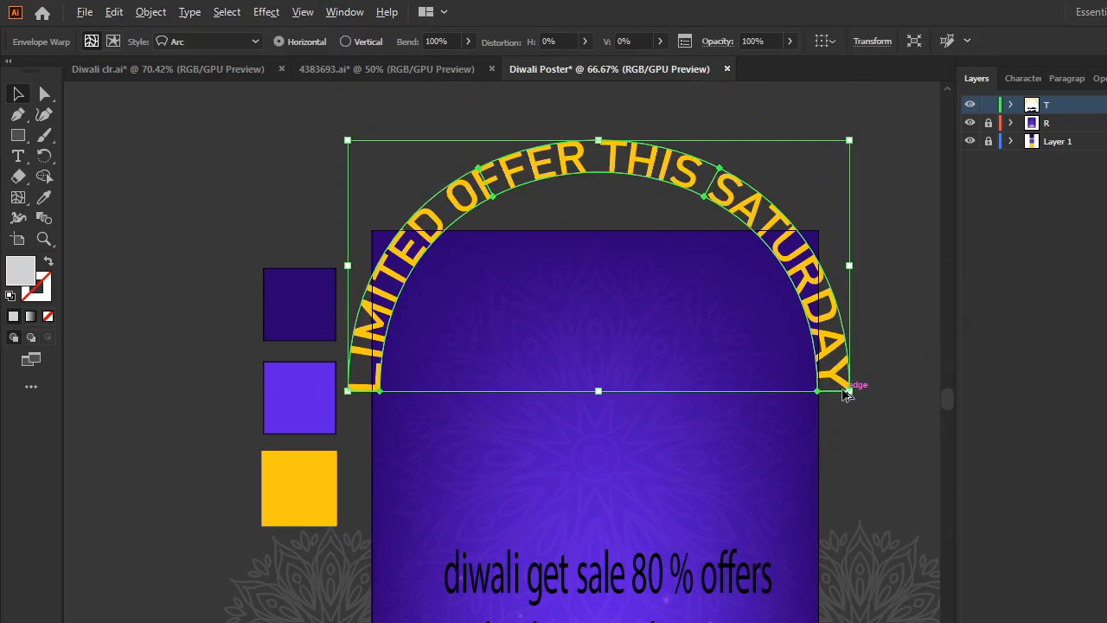
left_click_drag(850, 391, 750, 341)
left_click_drag(725, 277, 767, 402)
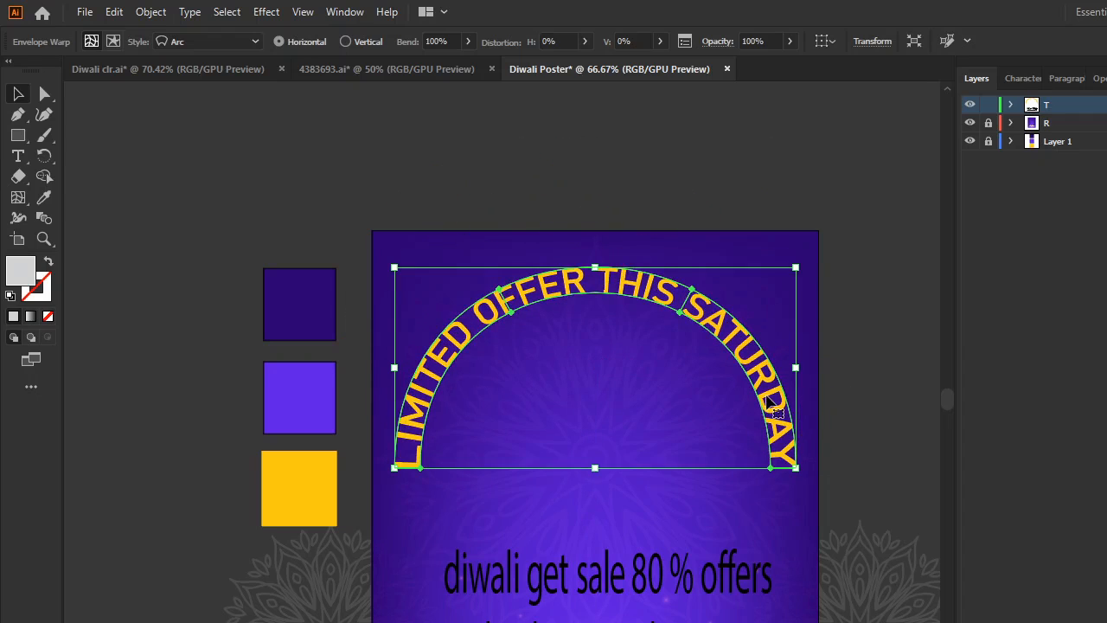
key("t")
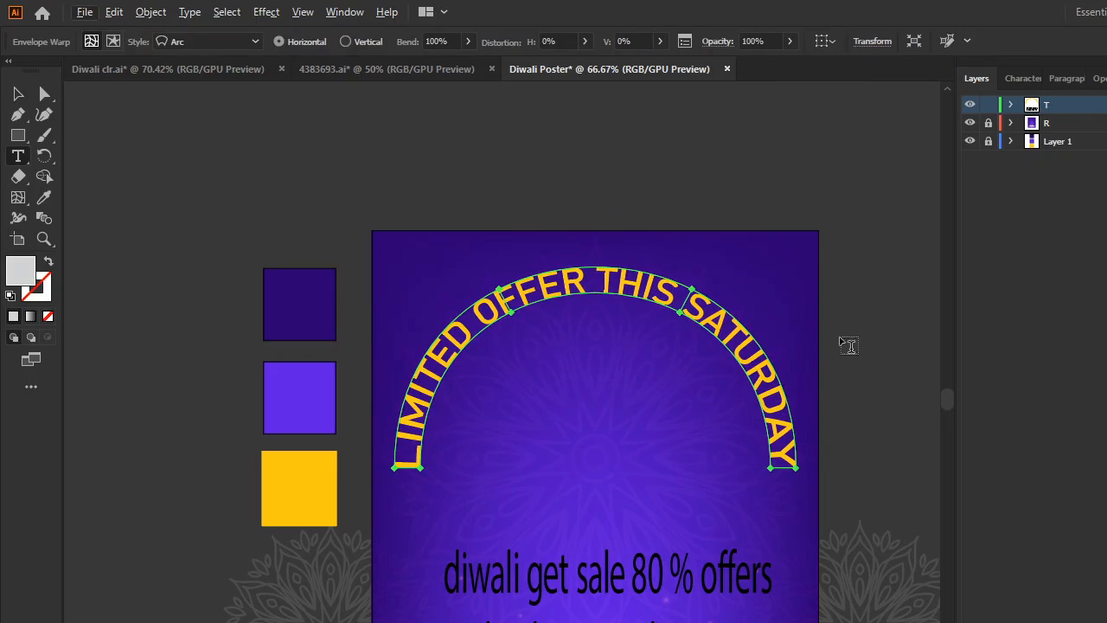
left_click(24, 102)
left_click(838, 261)
- Cut the word diwali from the lower text block and paste it as a separate text object on the poster
scroll(767, 350, "down", 4)
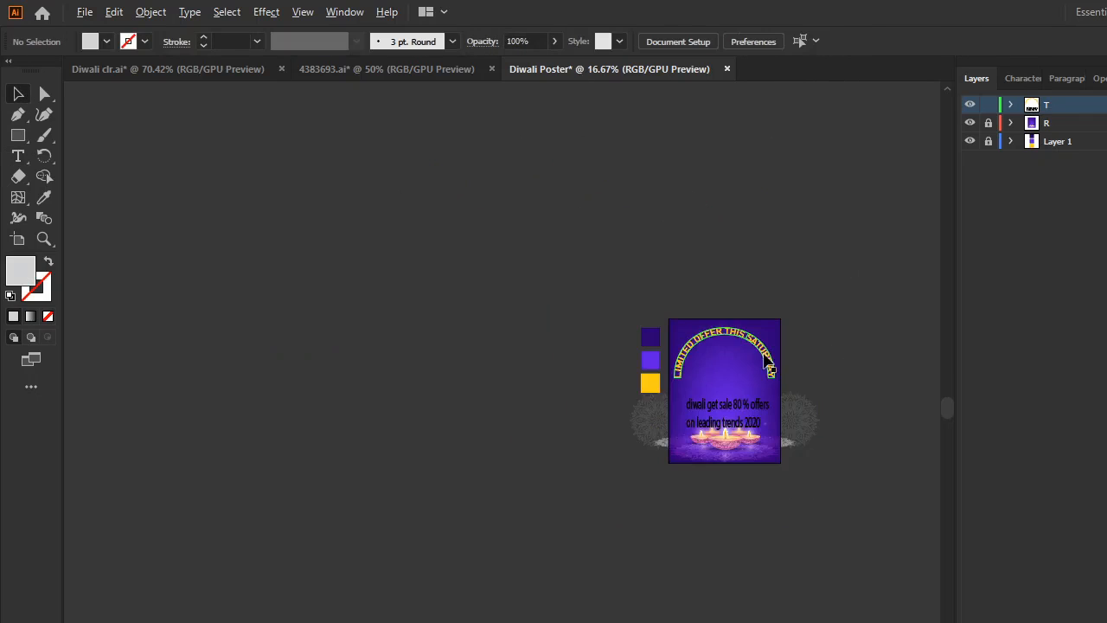
scroll(756, 392, "up", 4)
left_click_drag(743, 398, 771, 452)
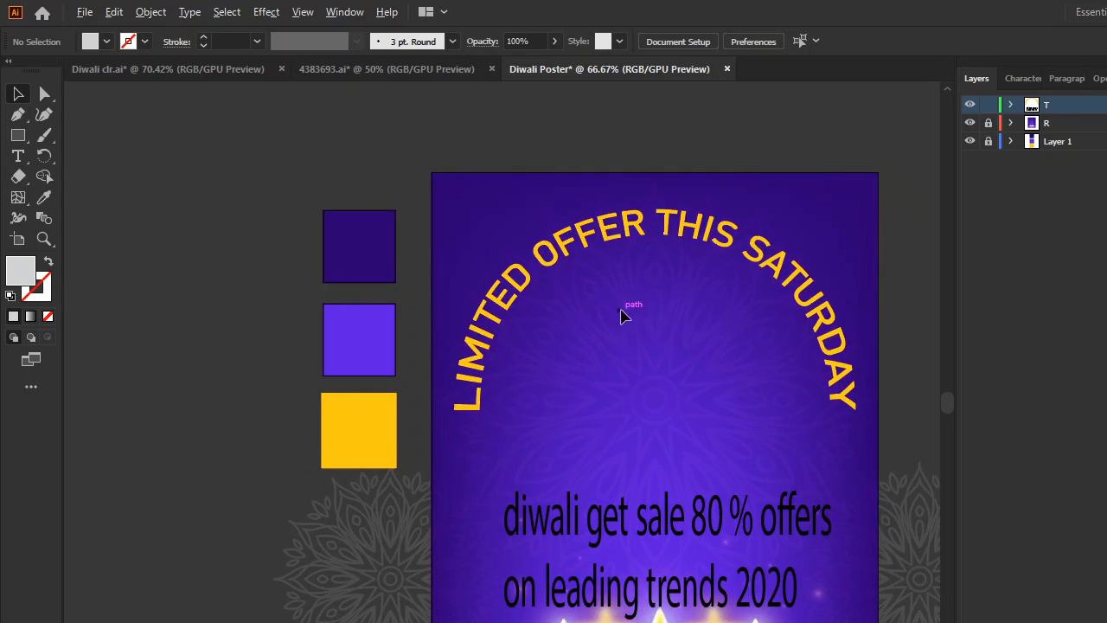
left_click(694, 523)
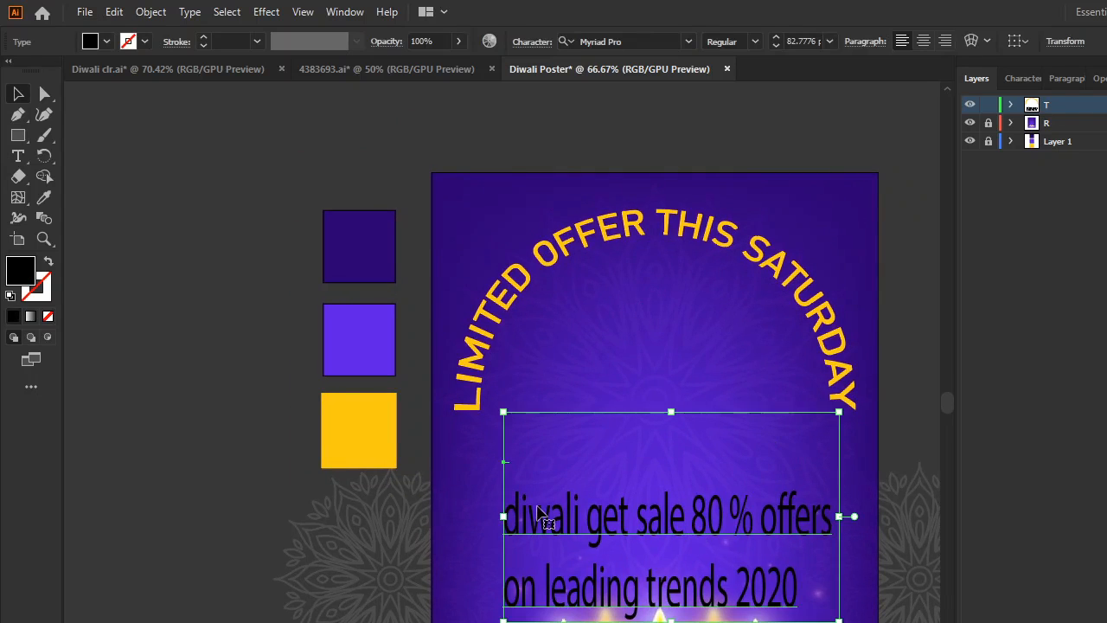
double_click(579, 516)
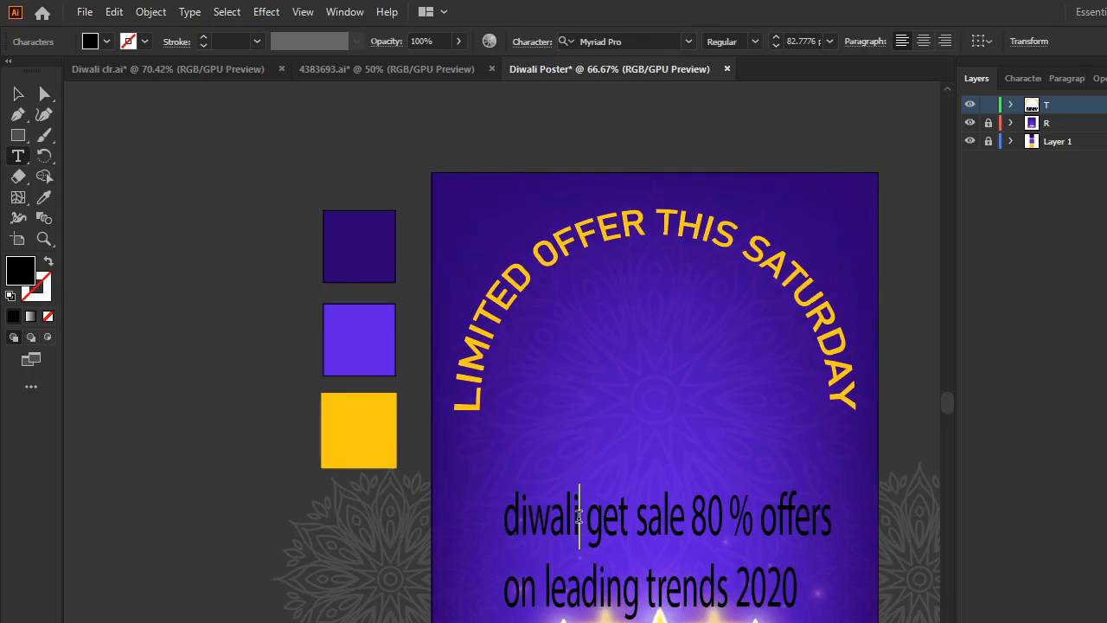
left_click_drag(575, 517, 521, 516)
left_click_drag(588, 515, 502, 516)
key("ctrl+x")
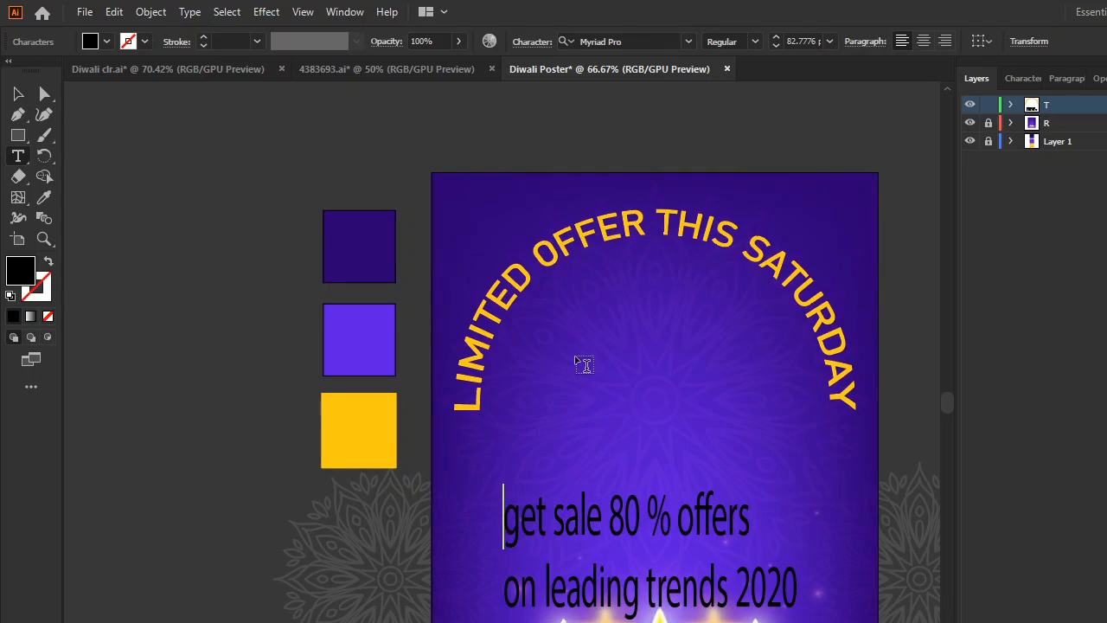
left_click(583, 364, "ctrl")
key("ctrl+v")
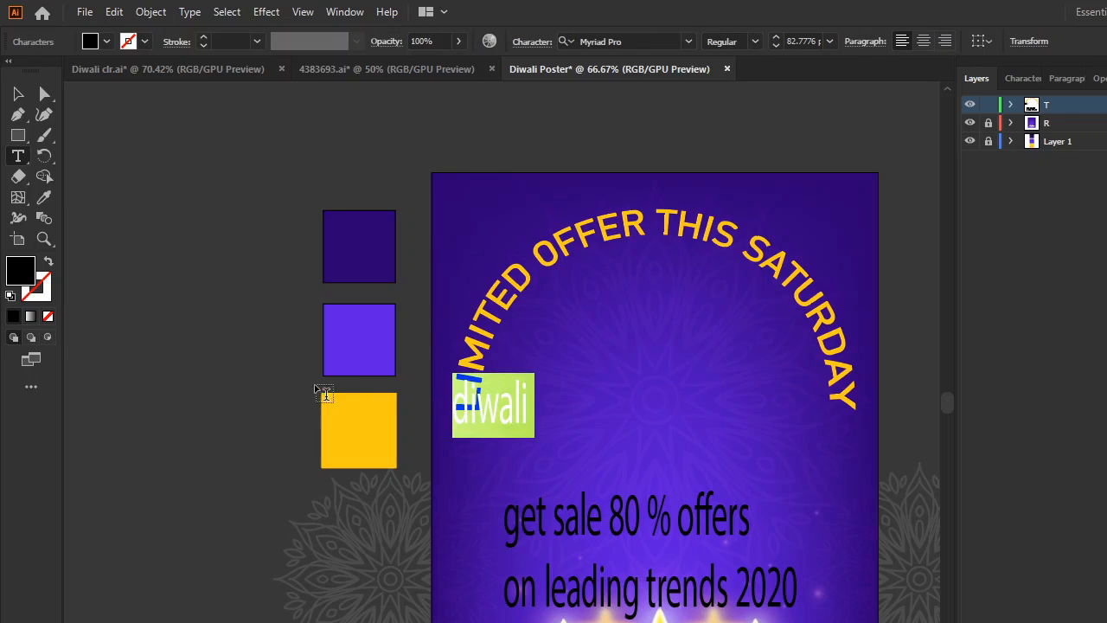
- Select the separated word diwali and color it with the yellow swatch
key("BackSpace")
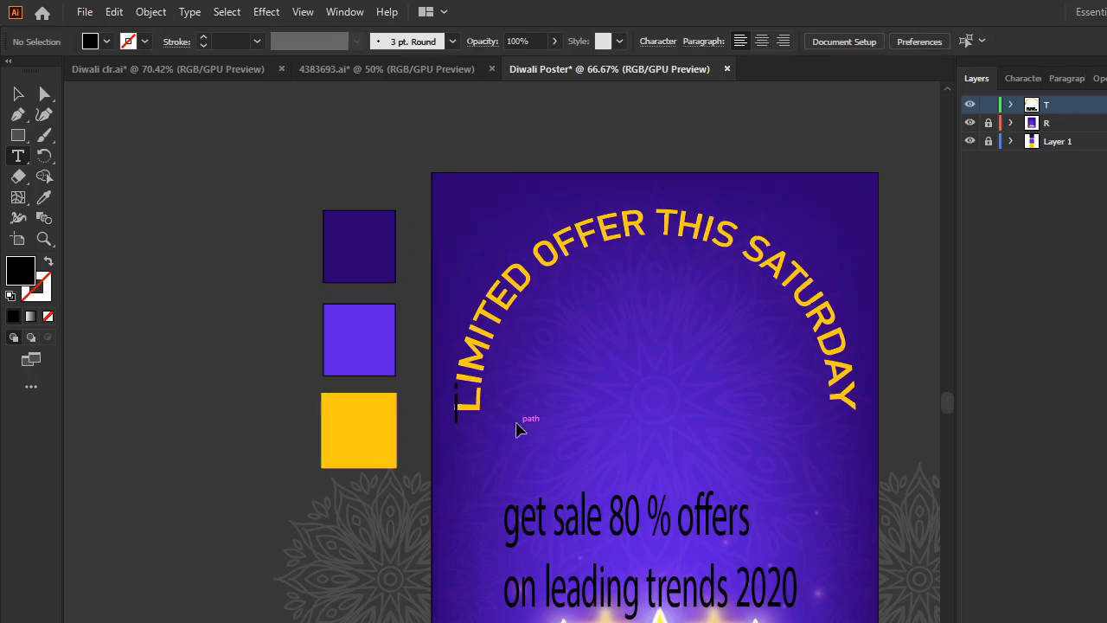
key("ctrl+z")
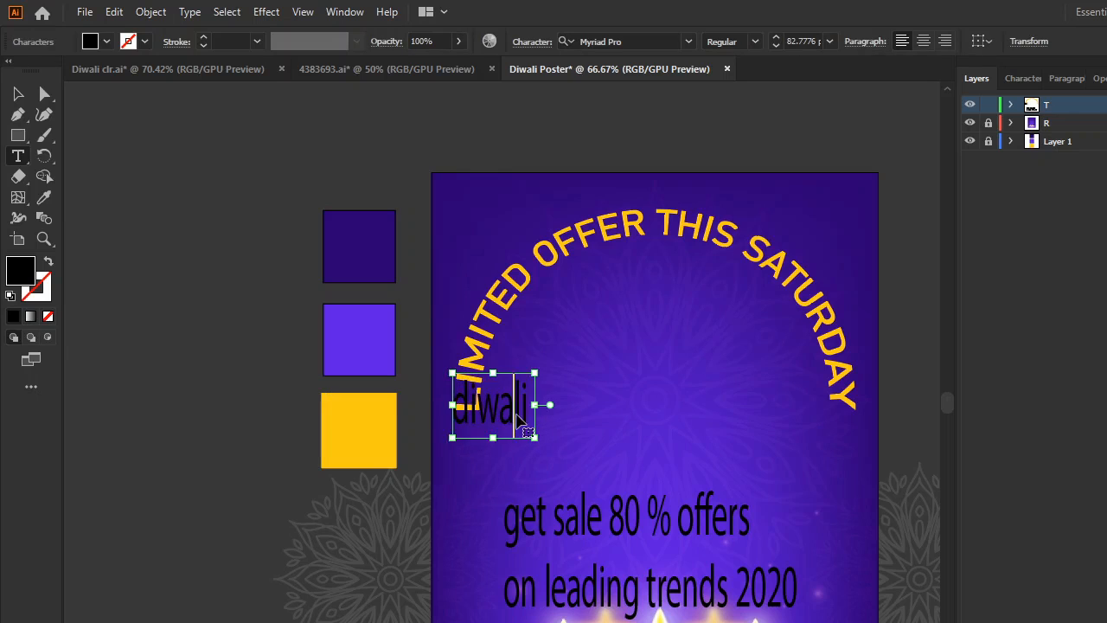
key("ctrl+a")
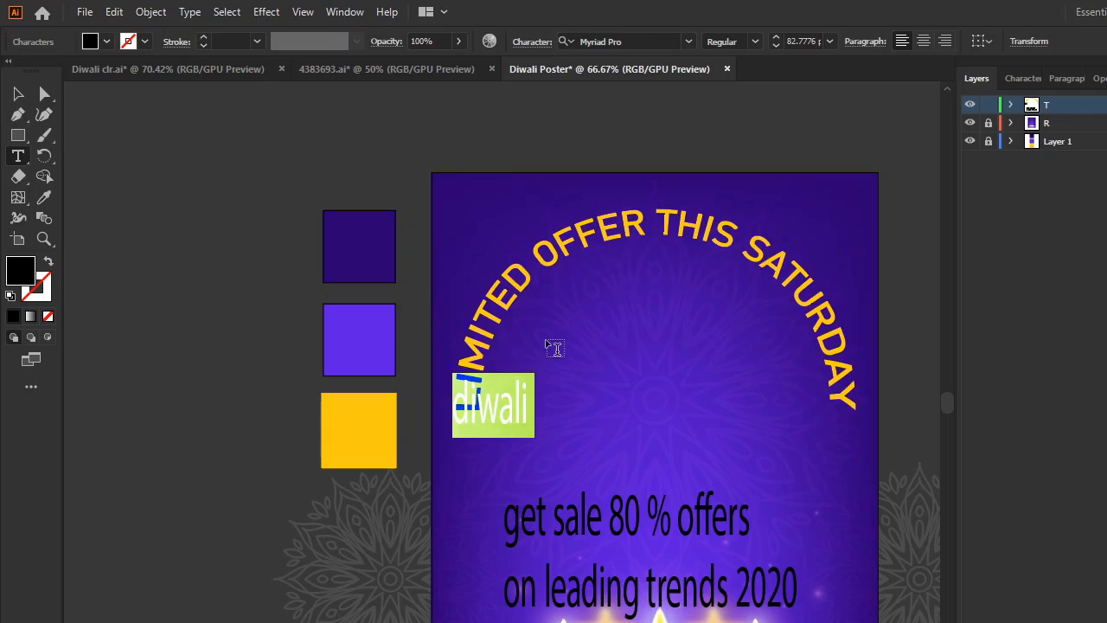
key("BackSpace")
key("ctrl+z")
left_click(44, 197)
left_click(383, 412)
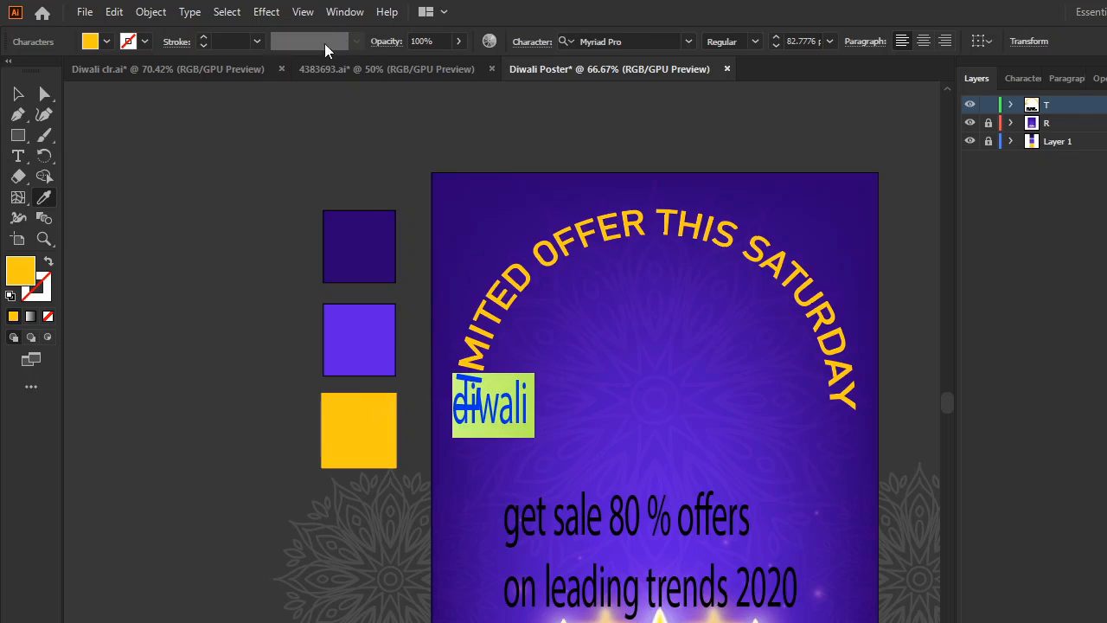
- Set the word diwali in All Caps with a heavy condensed font, enlarged beneath the arched offer text
left_click(533, 40)
left_click(369, 245)
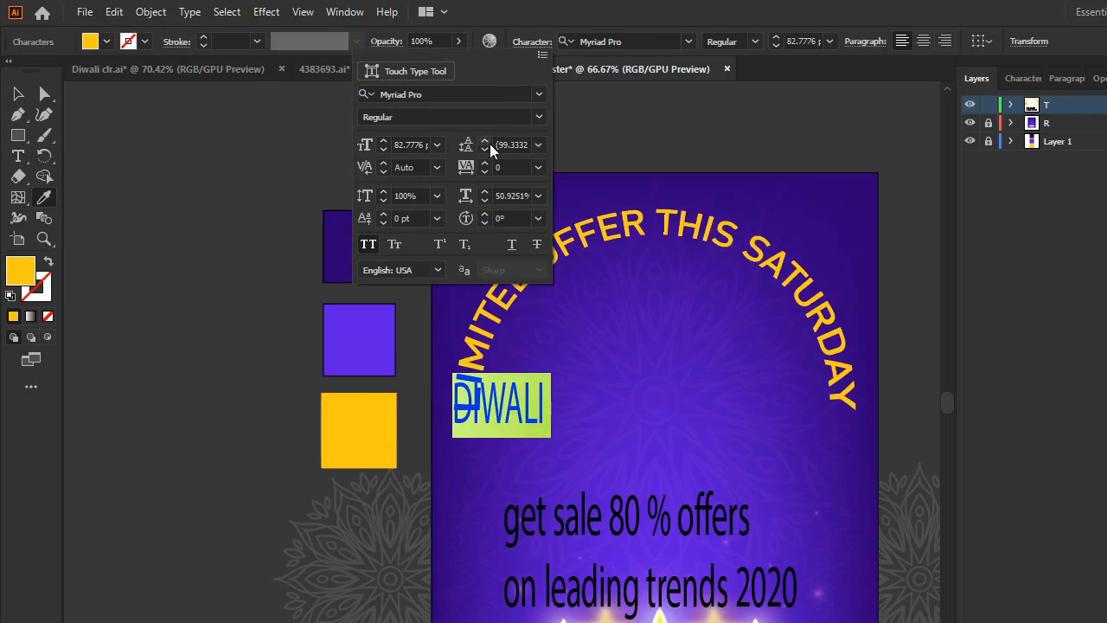
left_click(538, 94)
left_click(597, 202)
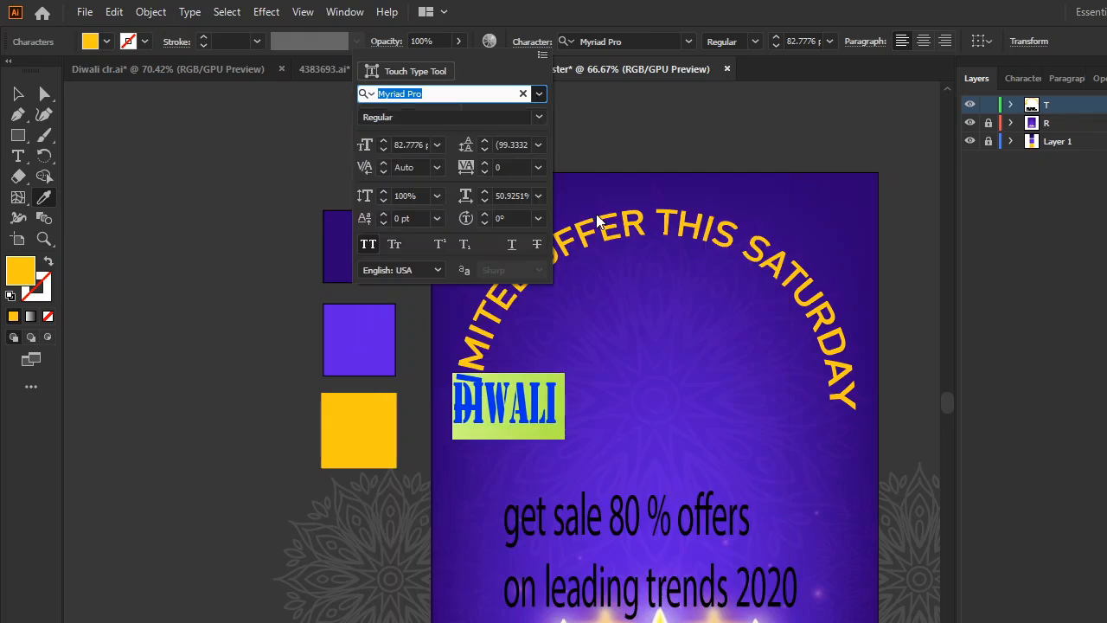
left_click(513, 99)
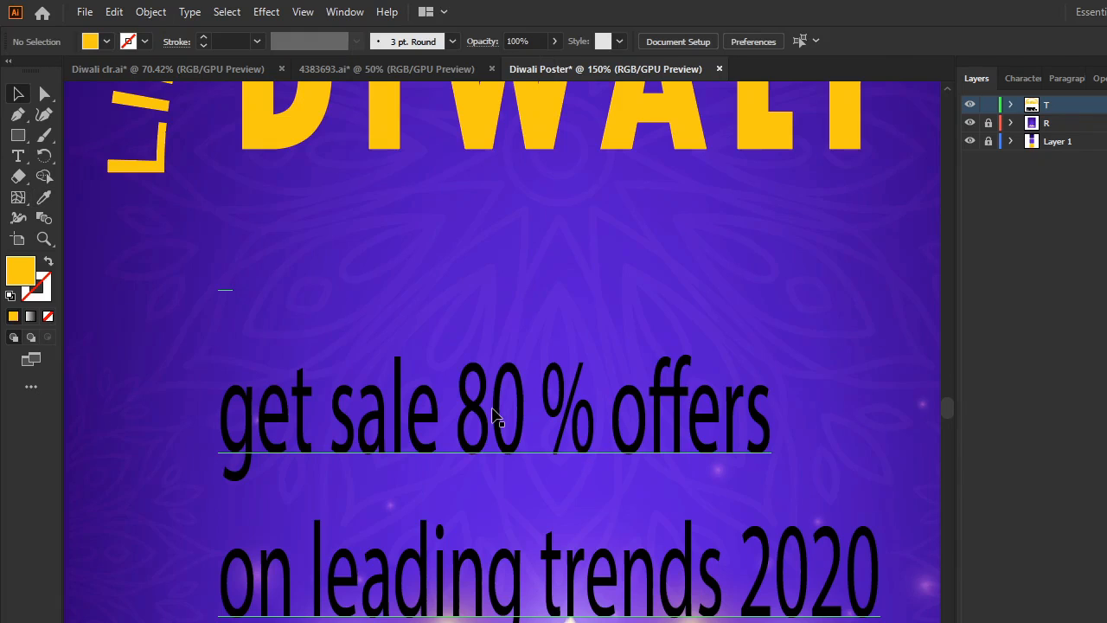
- Draw a near-horizontal line segment just below DIWALI, spanning the width of the word
scroll(493, 410, "down", 2)
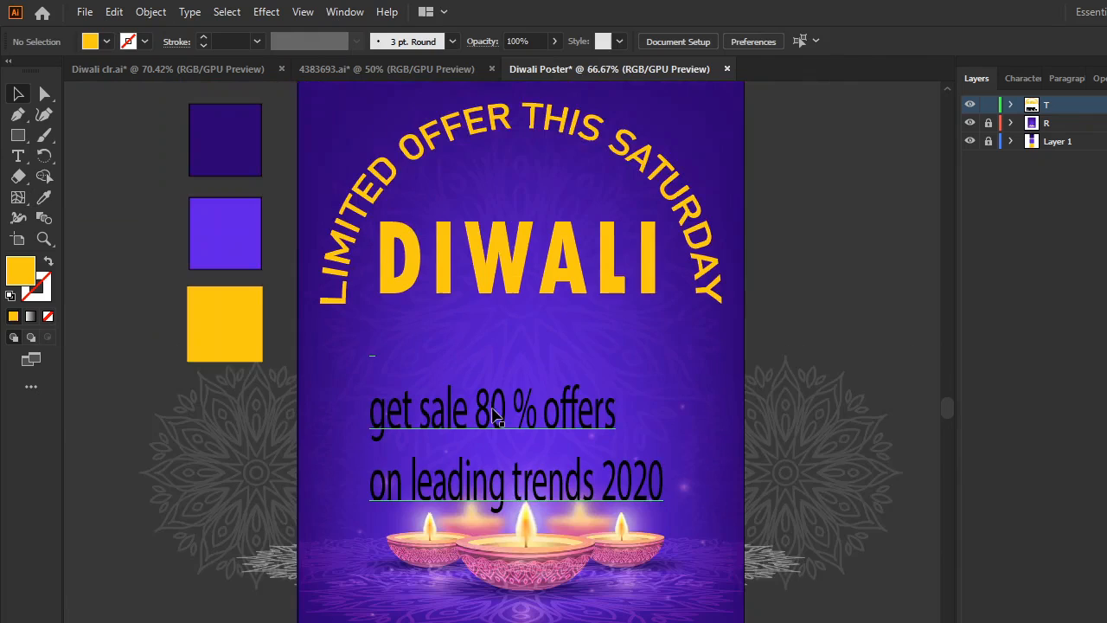
left_click_drag(560, 340, 594, 333)
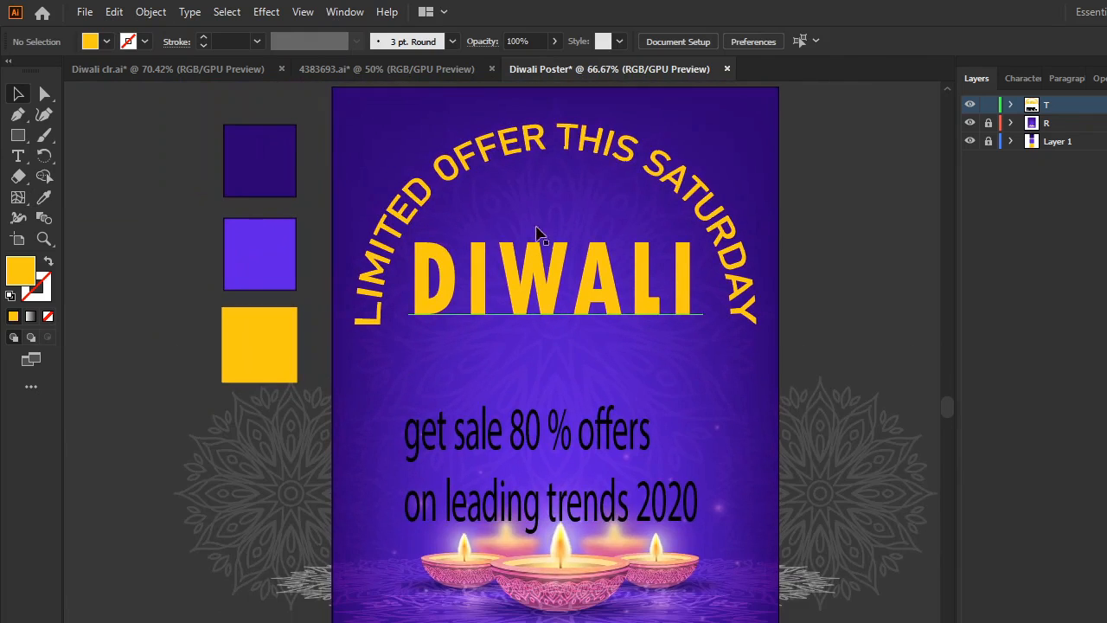
left_click_drag(636, 179, 565, 218)
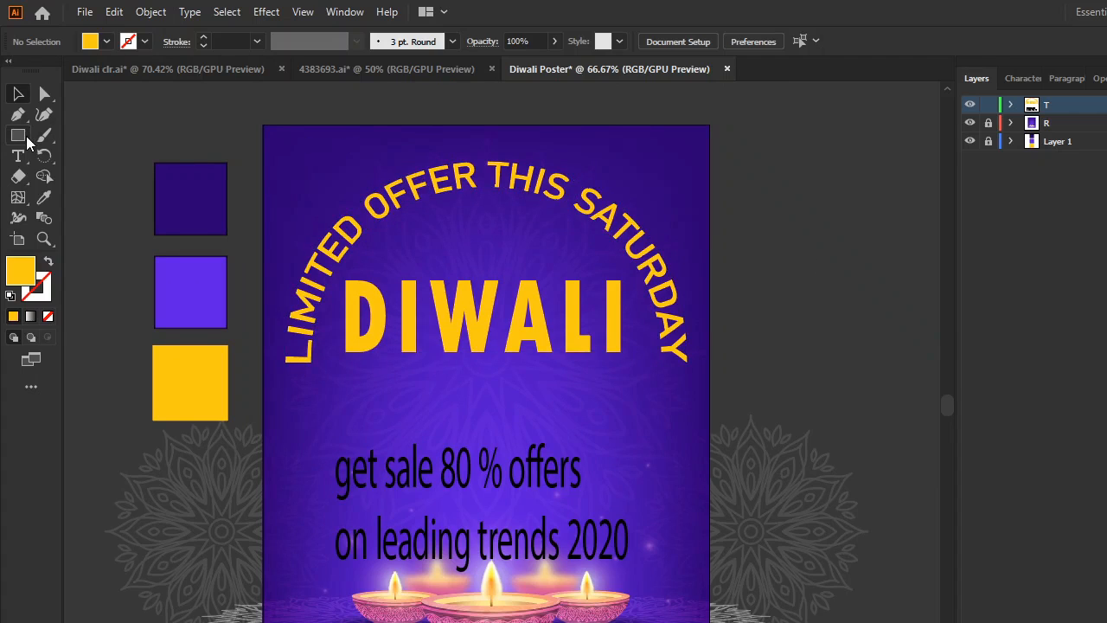
left_click(24, 138)
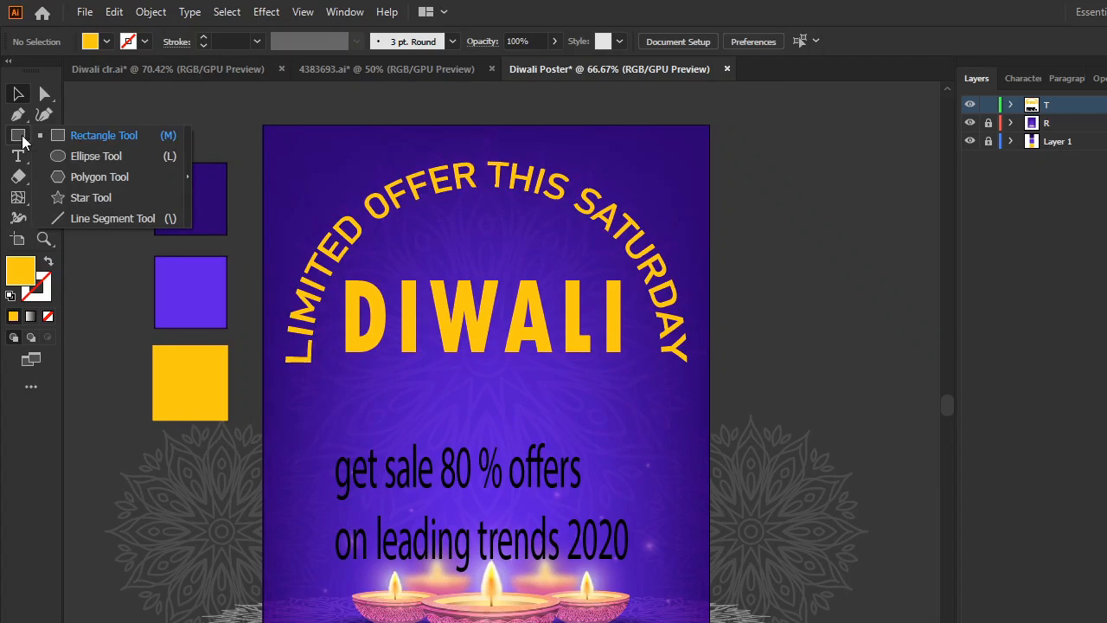
left_click(125, 220)
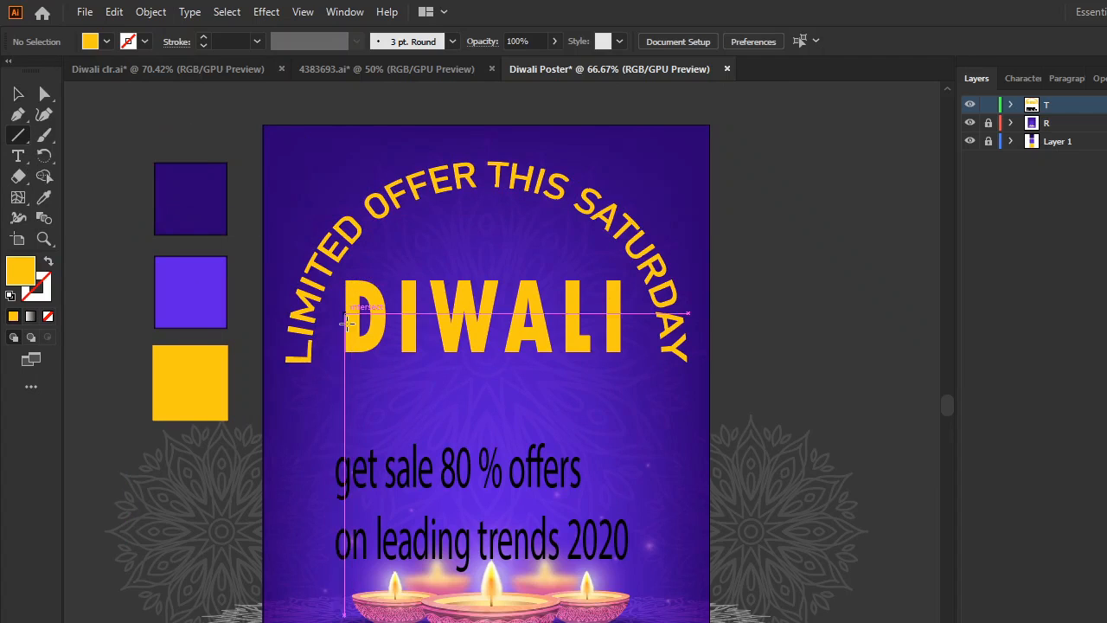
left_click_drag(343, 365, 621, 364)
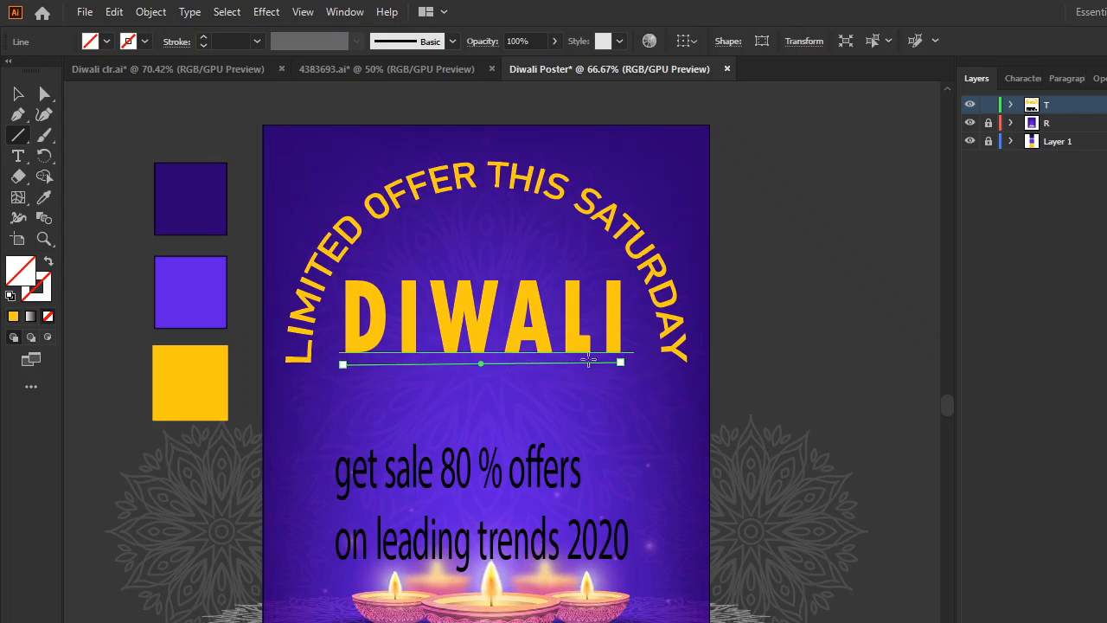
scroll(587, 362, "up", 2)
left_click_drag(471, 379, 610, 474)
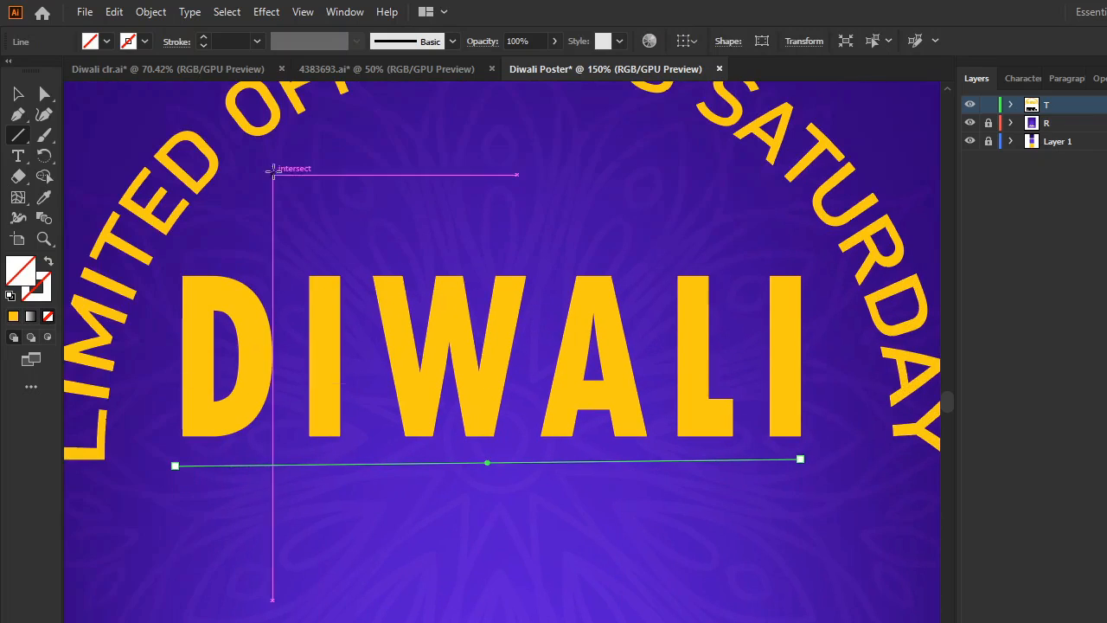
- Give the slightly tilted line below DIWALI a 4 pt stroke, and delete that line
left_click(258, 41)
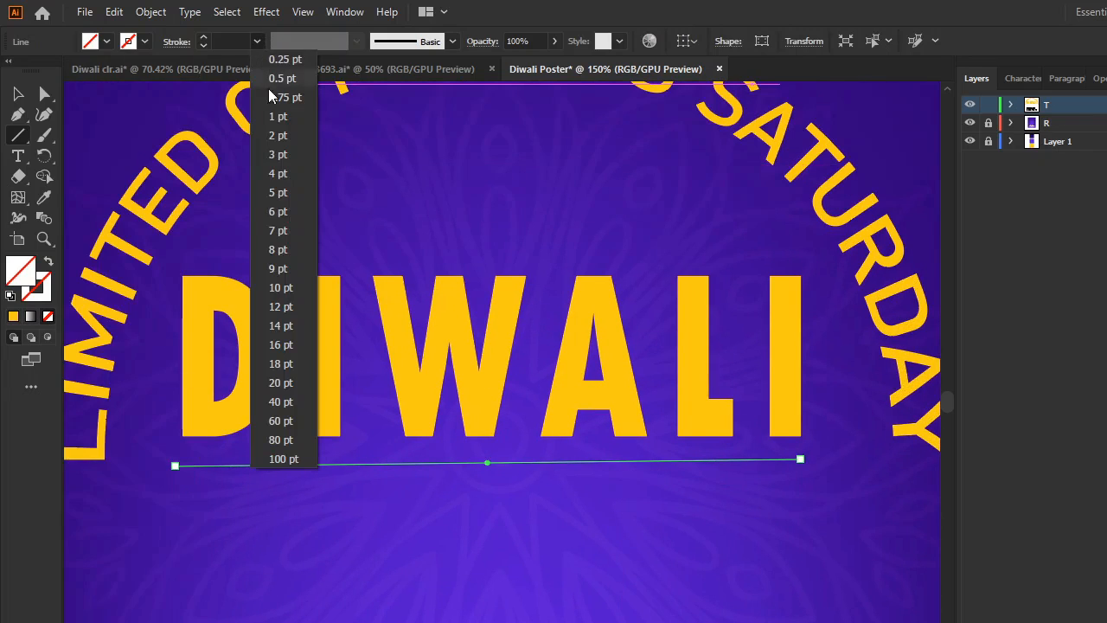
left_click(289, 176)
scroll(721, 468, "down", 2)
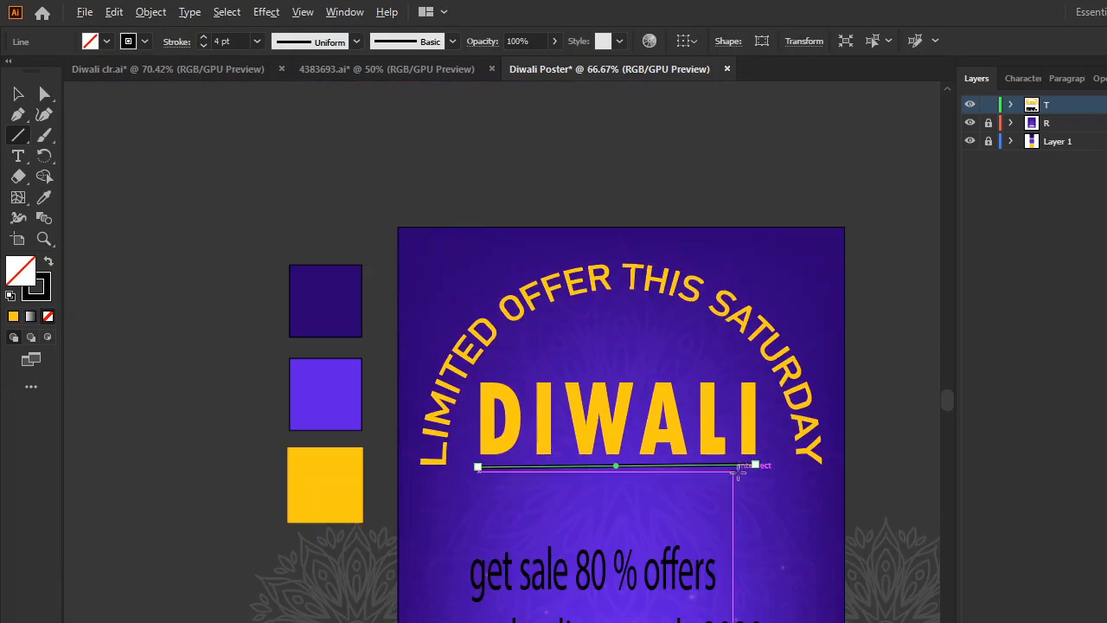
left_click_drag(829, 491, 771, 500)
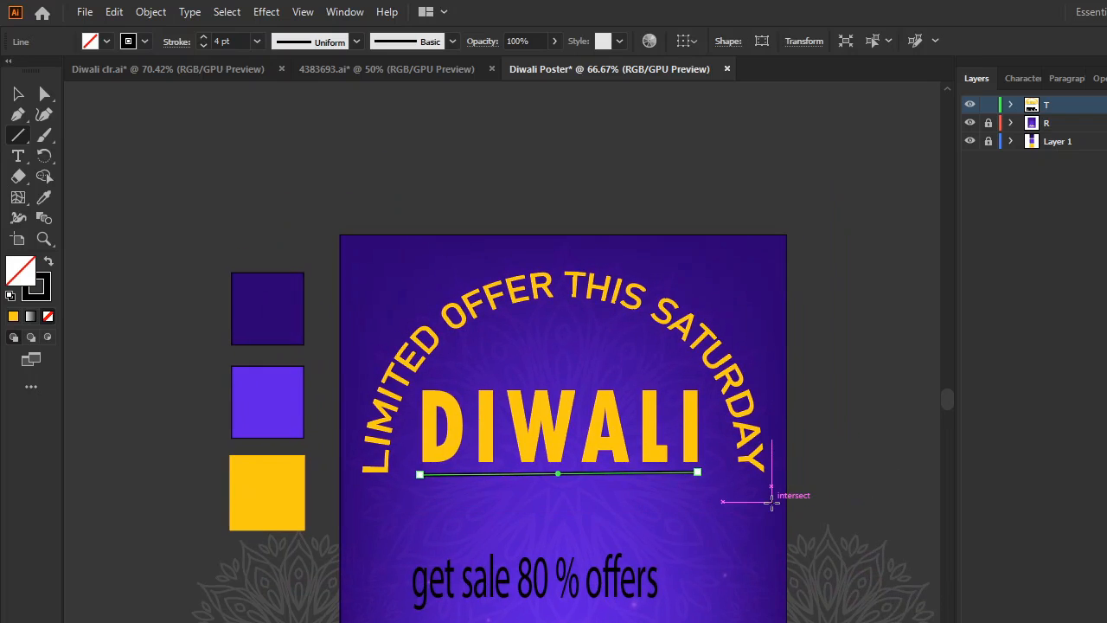
key("Delete")
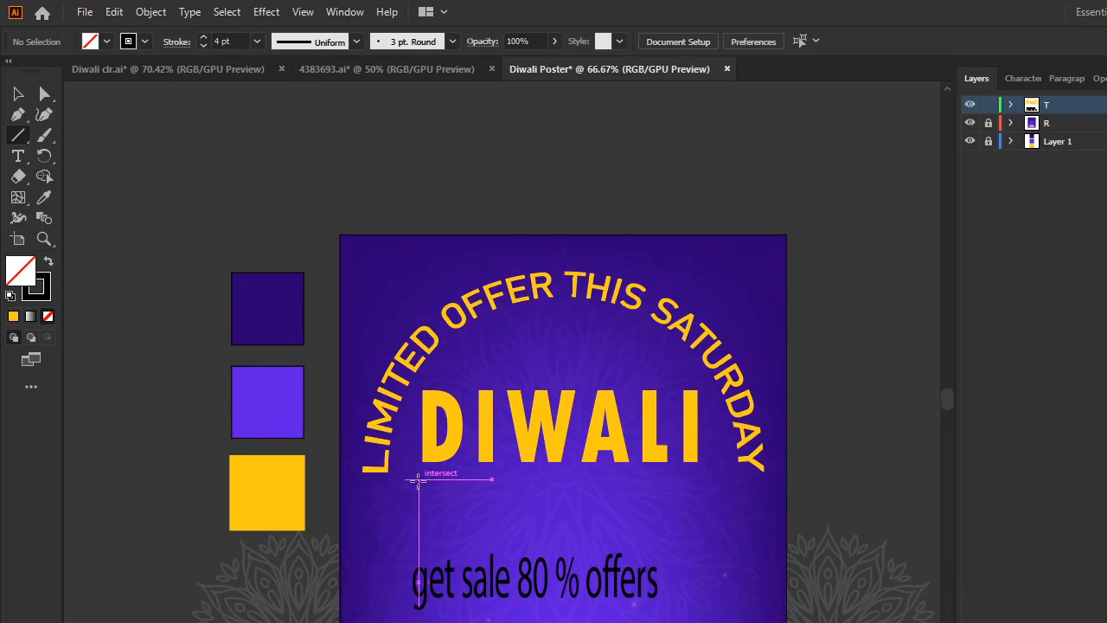
- Draw a horizontal line about 5.72 in long just below DIWALI and apply the yellow swatch to it with the Eyedropper
mouse_move(419, 481)
left_mouse_down()
mouse_move(568, 501)
mouse_move(726, 492)
mouse_move(723, 471)
mouse_move(719, 481)
mouse_move(412, 478)
left_mouse_up()
key("ctrl+z")
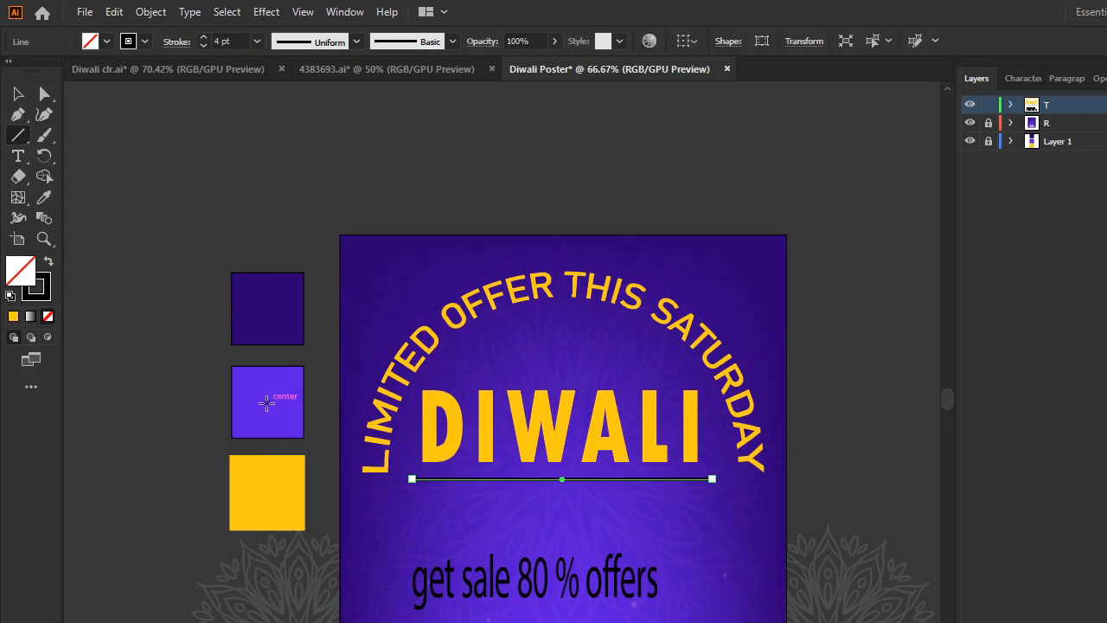
left_click(44, 199)
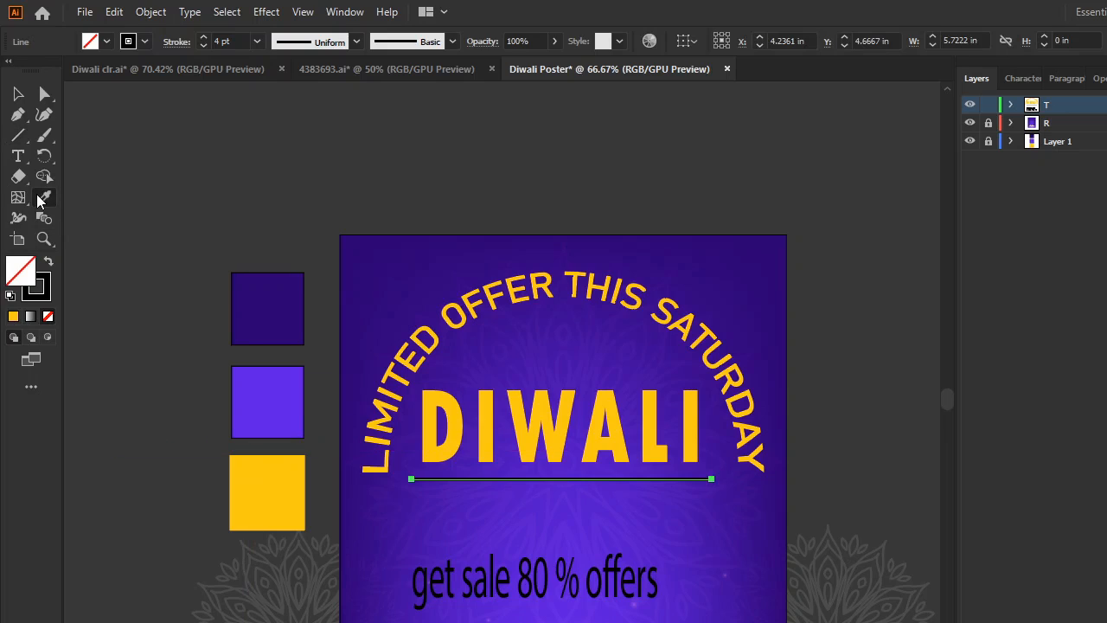
left_click(242, 482)
left_click(22, 93)
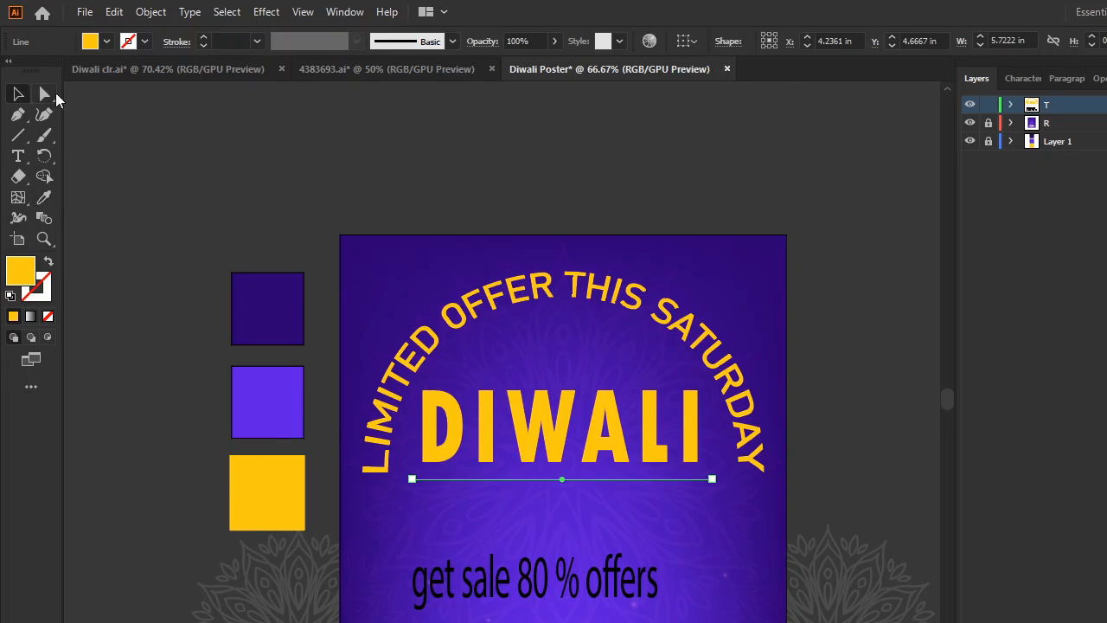
- Select the line below DIWALI and set its stroke weight to 5 pt
left_click(832, 497)
left_click(597, 481)
left_click(257, 41)
left_click(284, 176)
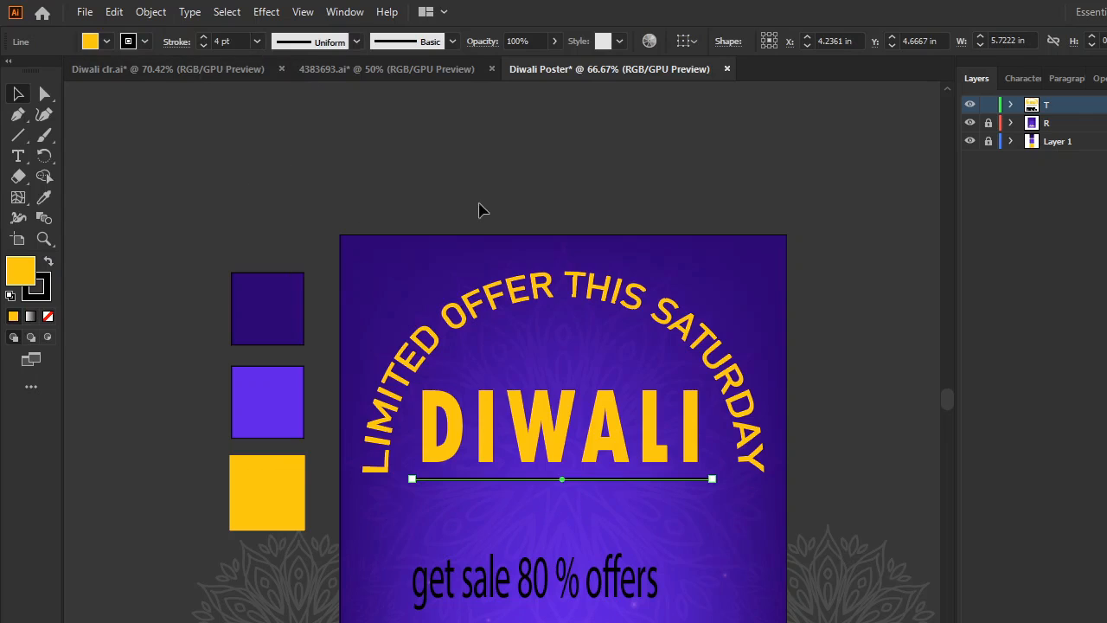
left_click(257, 41)
left_click(304, 192)
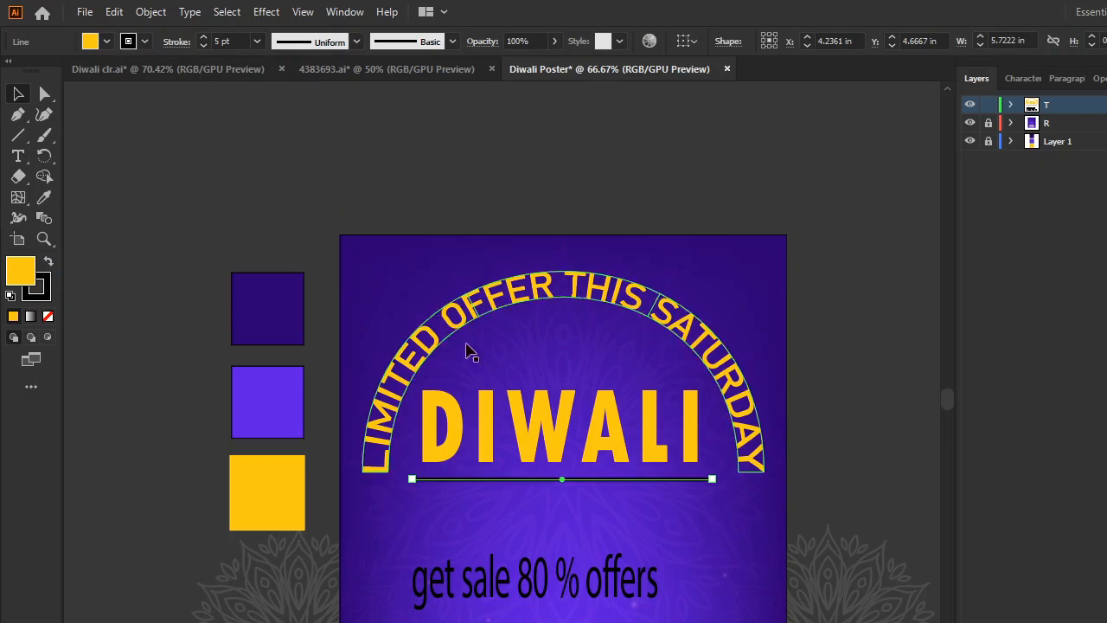
- Apply the yellow swatch to the line with the Eyedropper and set its stroke weight to 8 pt
left_click(49, 195)
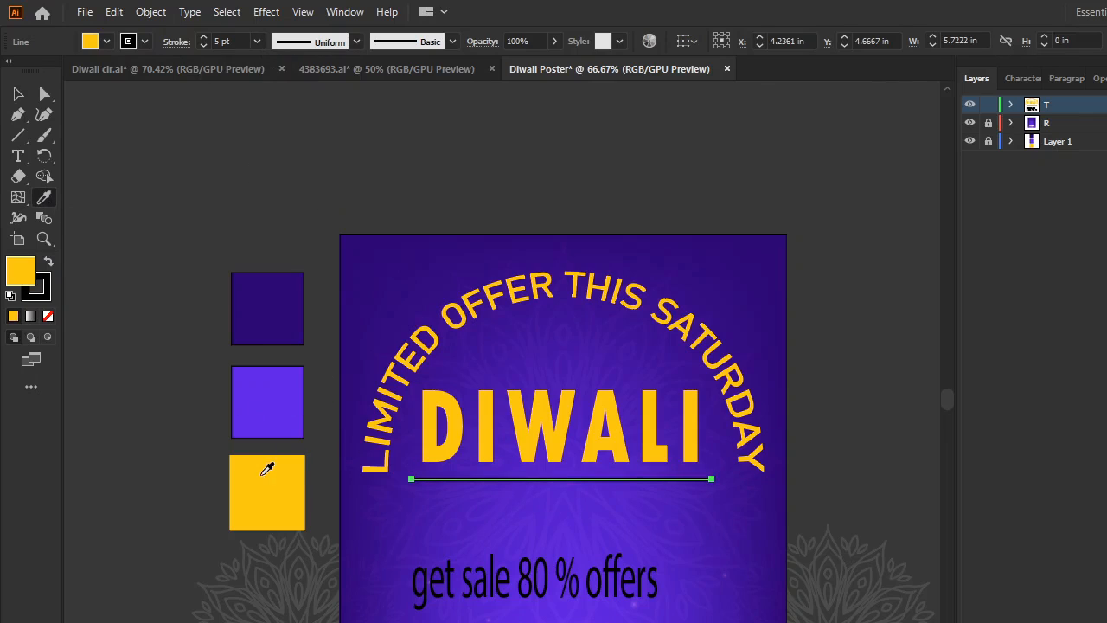
left_click(267, 468)
left_click(19, 95)
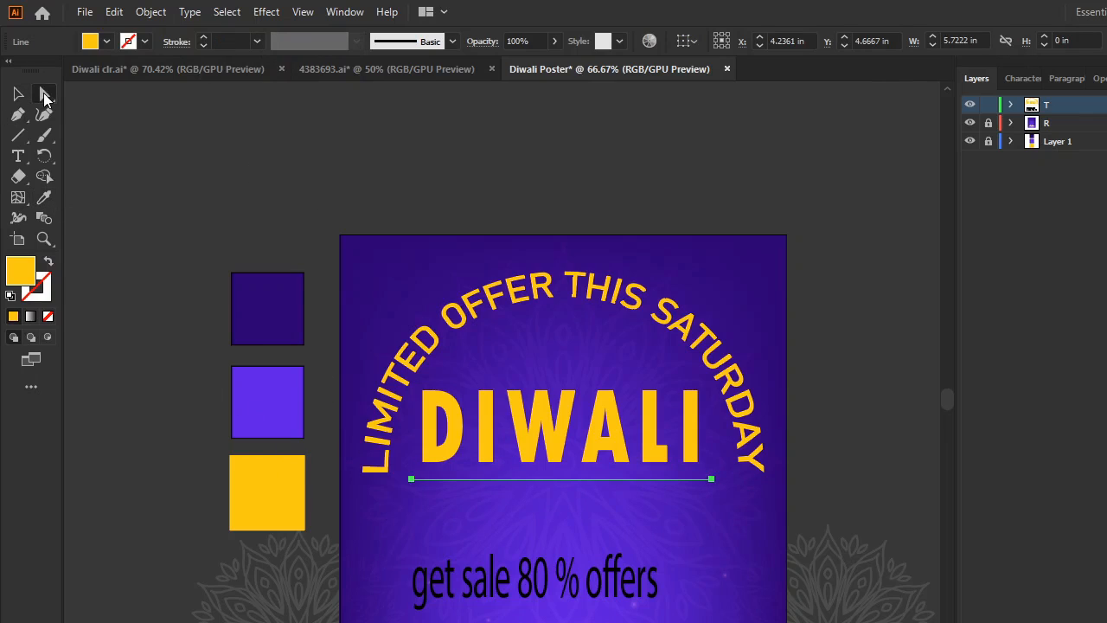
left_click(552, 480)
left_click(561, 482)
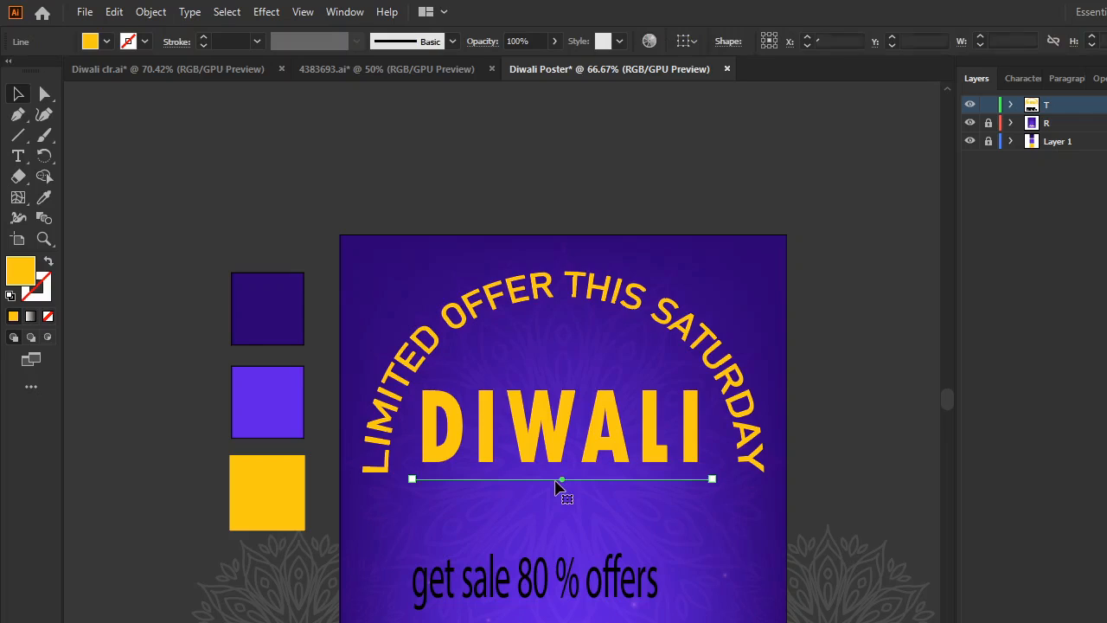
left_click(258, 42)
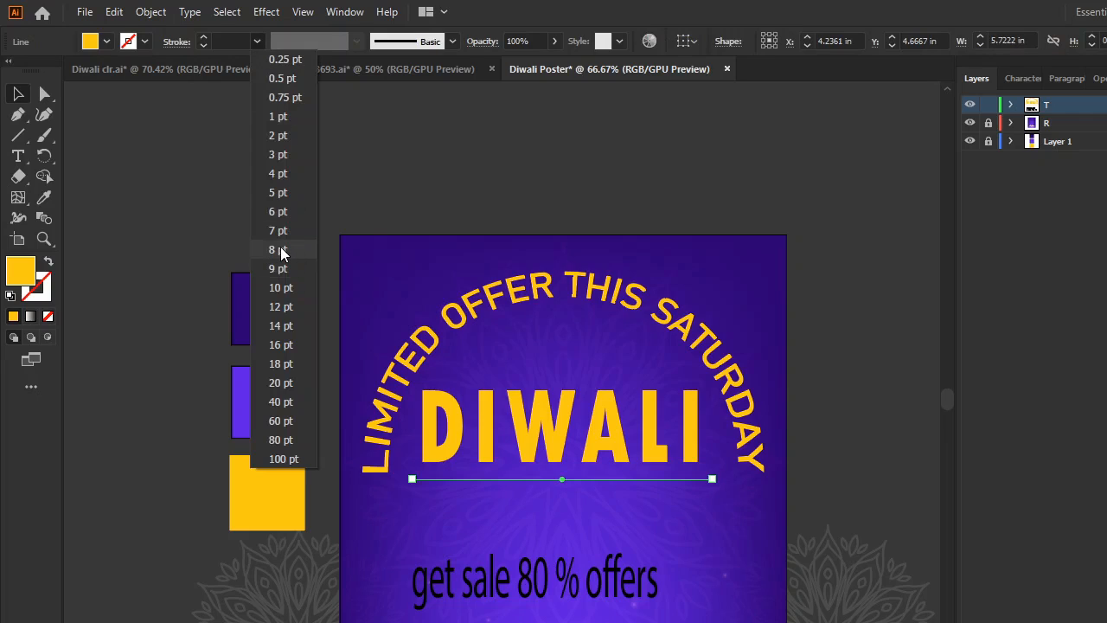
left_click(280, 250)
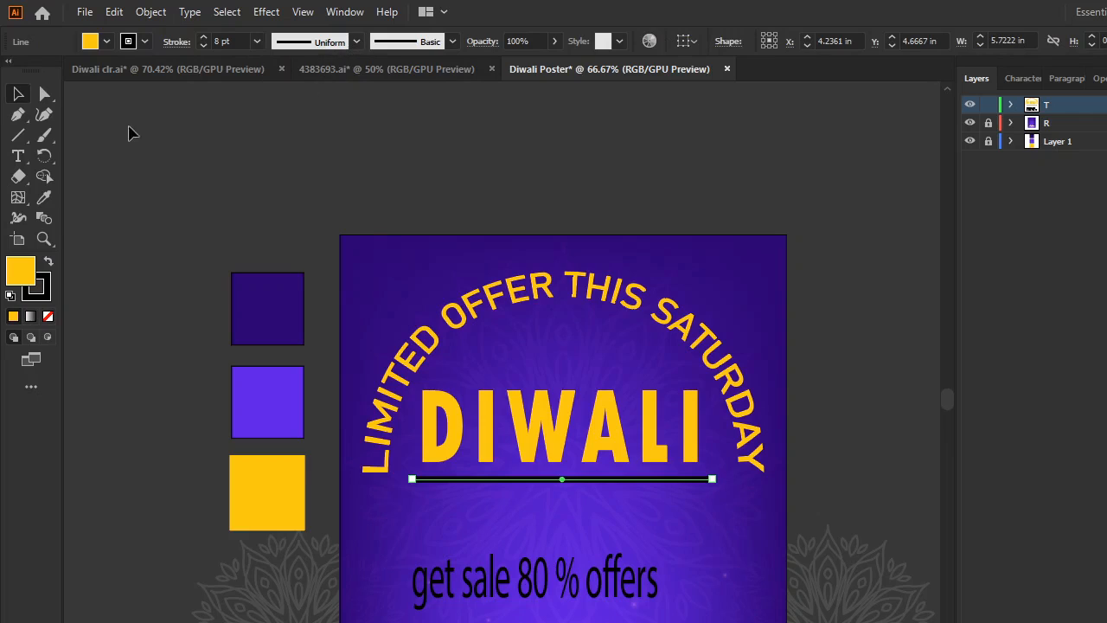
- Sample the yellow swatch onto the line again, set its stroke to 12 pt, and deselect it
left_click(45, 198)
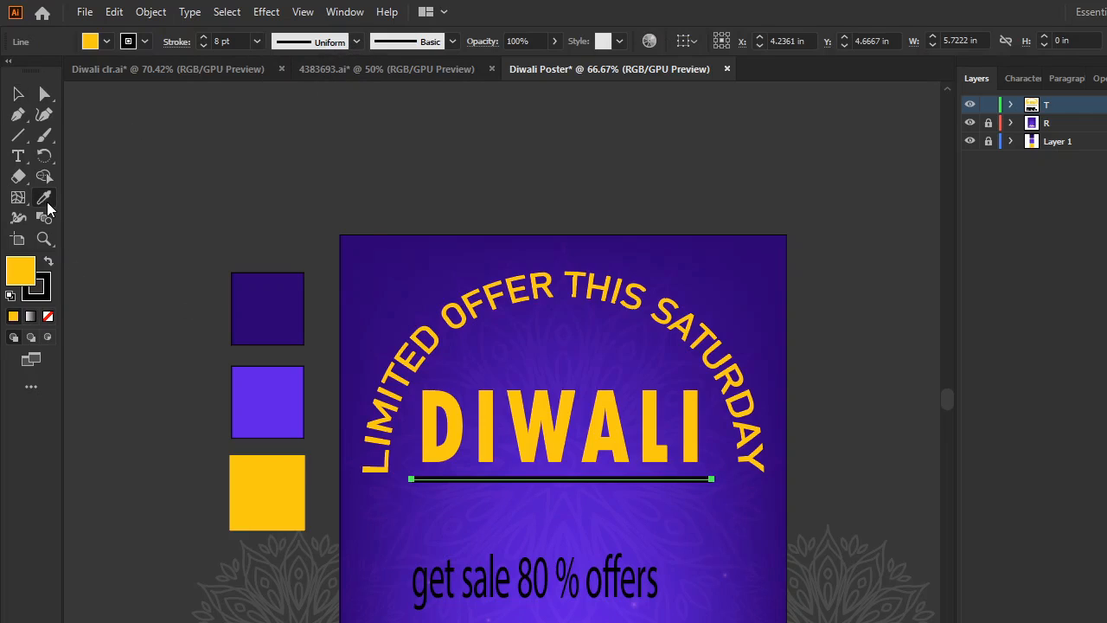
left_click(290, 479)
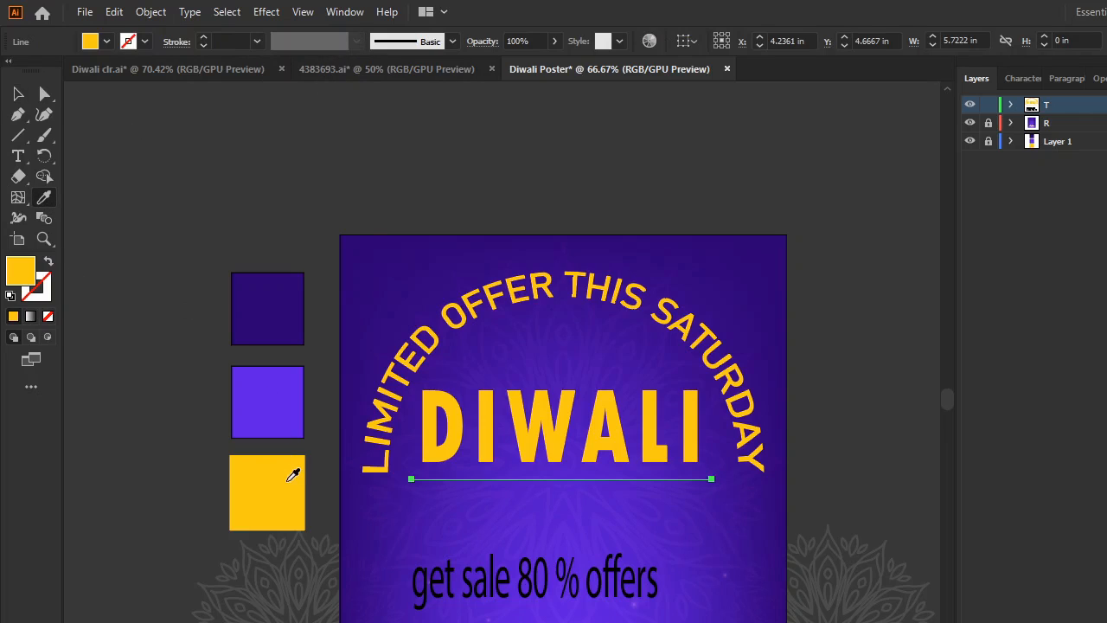
left_click(258, 42)
left_click(293, 305)
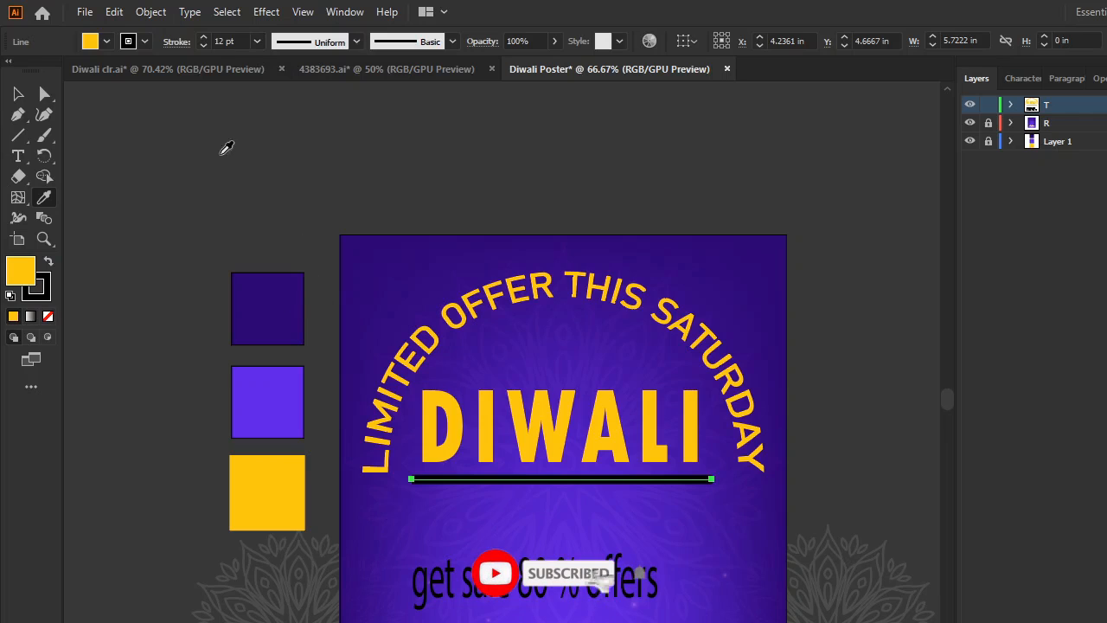
key("v")
left_click(488, 148)
scroll(684, 484, "up", 3)
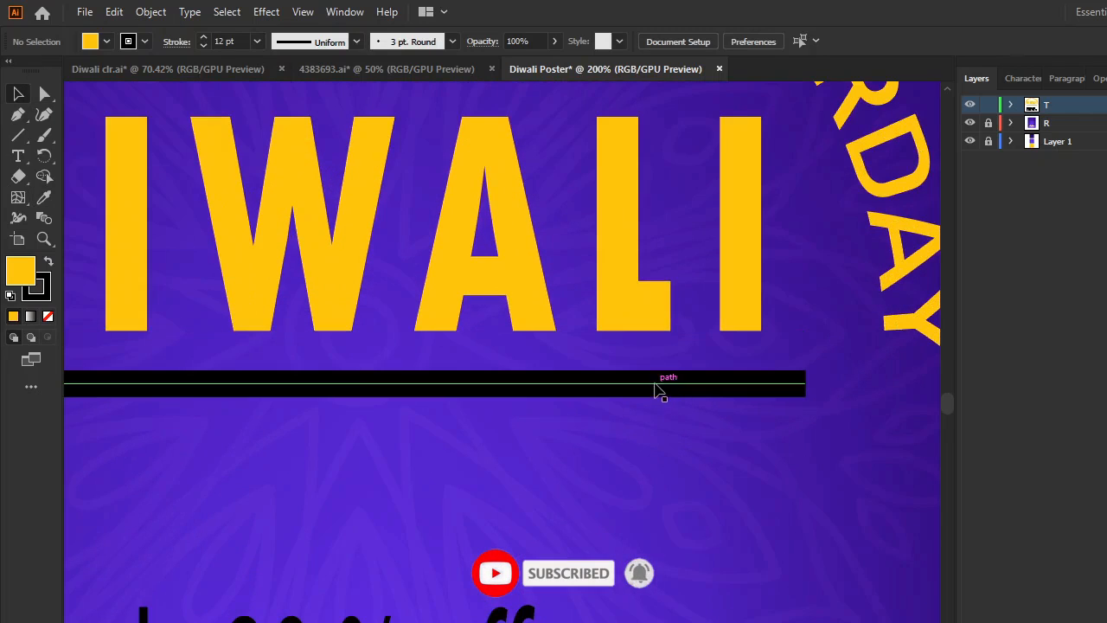
- Select the thick line below DIWALI and expand layer T to list its objects
left_click(630, 394)
left_click_drag(628, 391, 640, 391)
key("ctrl+z")
left_click(640, 420)
left_click(655, 387)
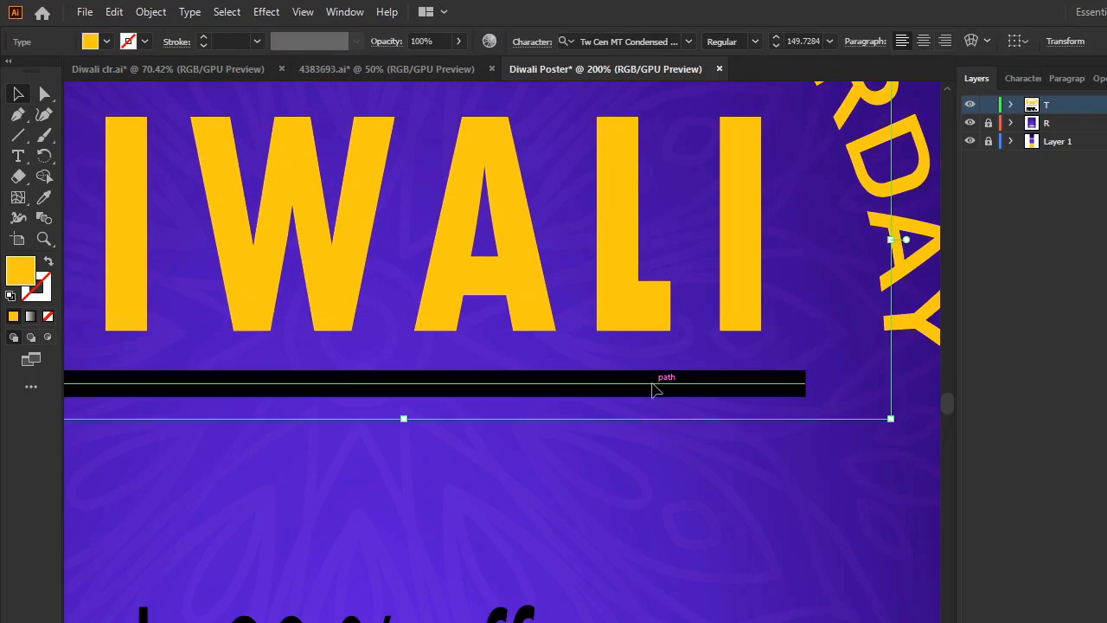
left_click_drag(662, 385, 662, 333)
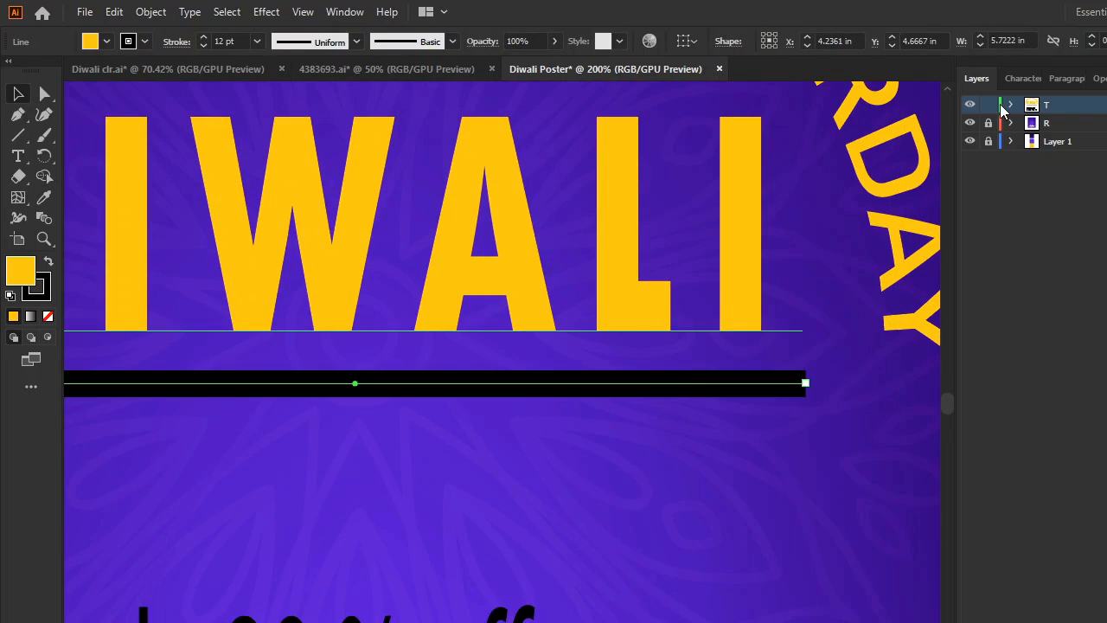
left_click(1009, 104)
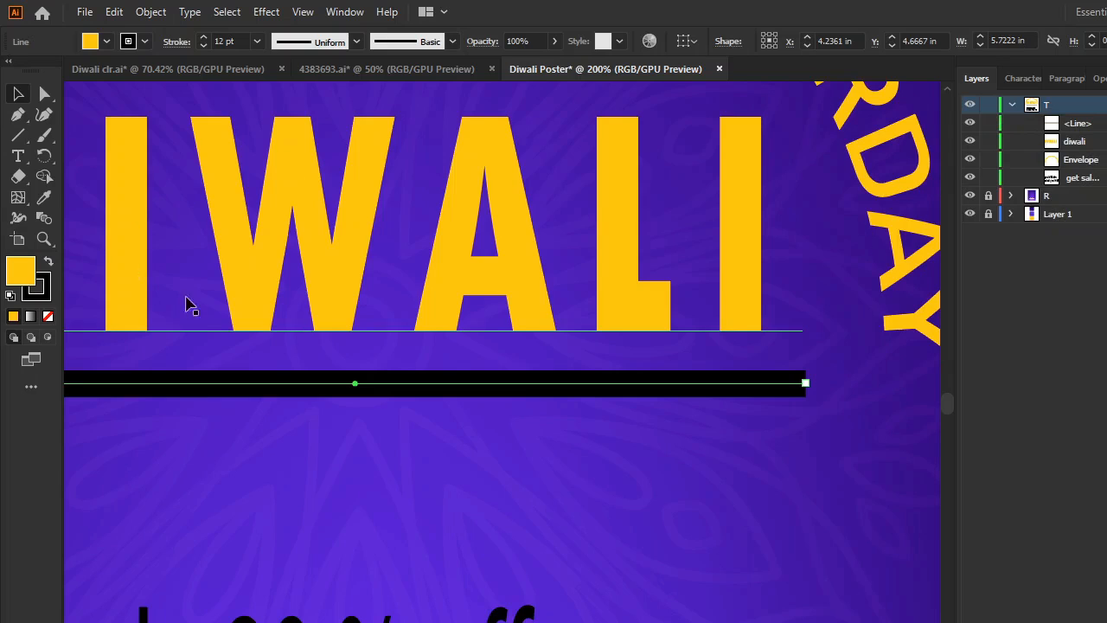
scroll(318, 250, "left", 3)
scroll(318, 250, "down", 1)
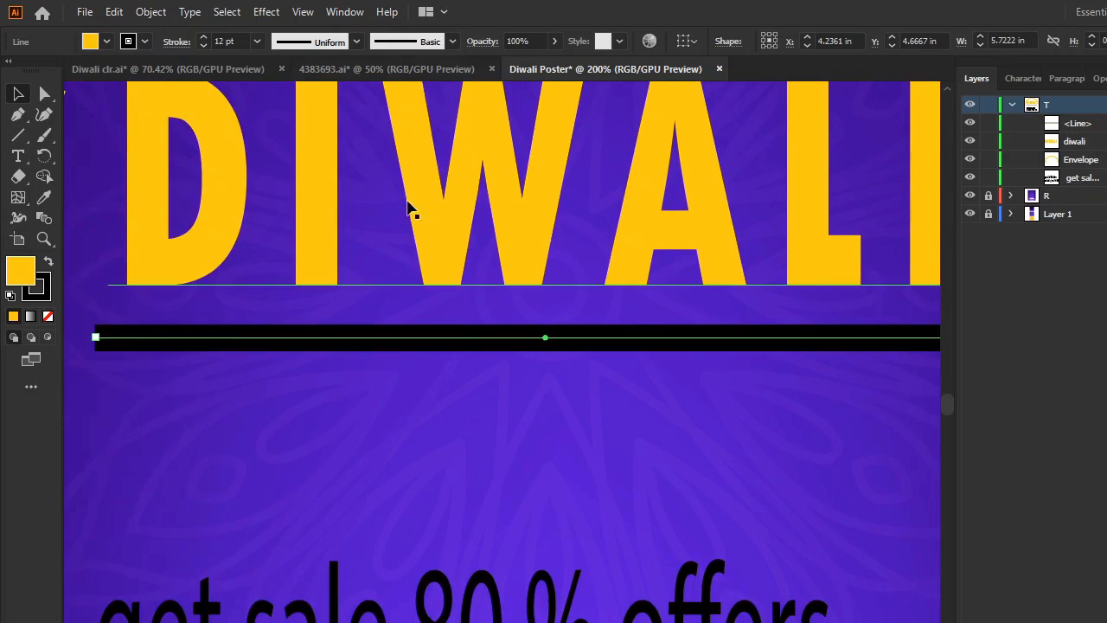
- Make the selected line's stroke the active attribute and set it to None
left_click(450, 42)
left_click(450, 45)
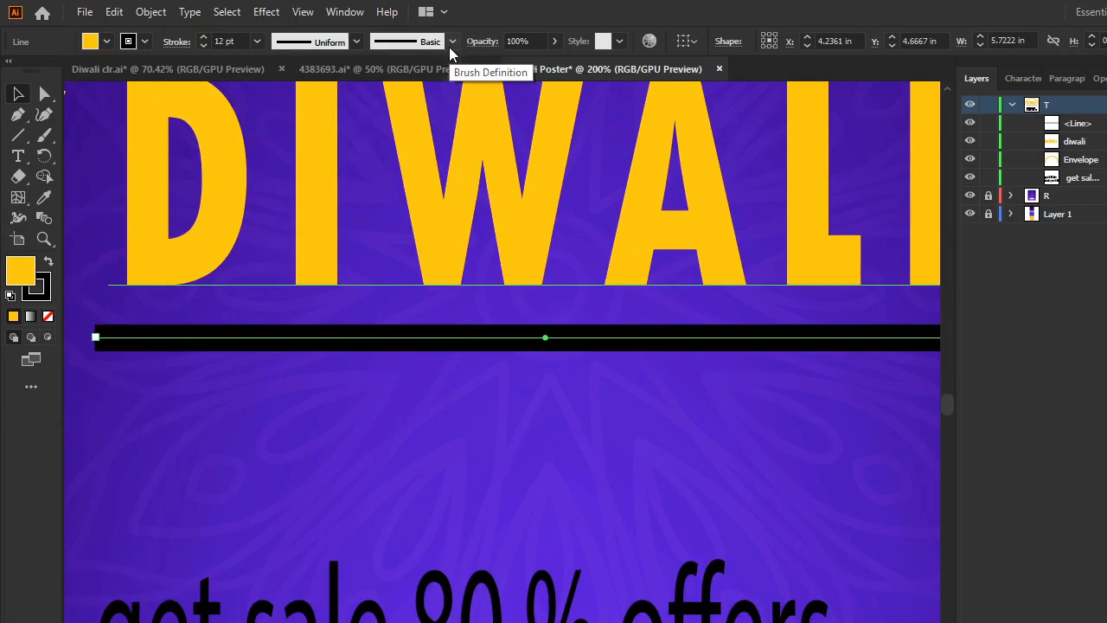
left_click(49, 291)
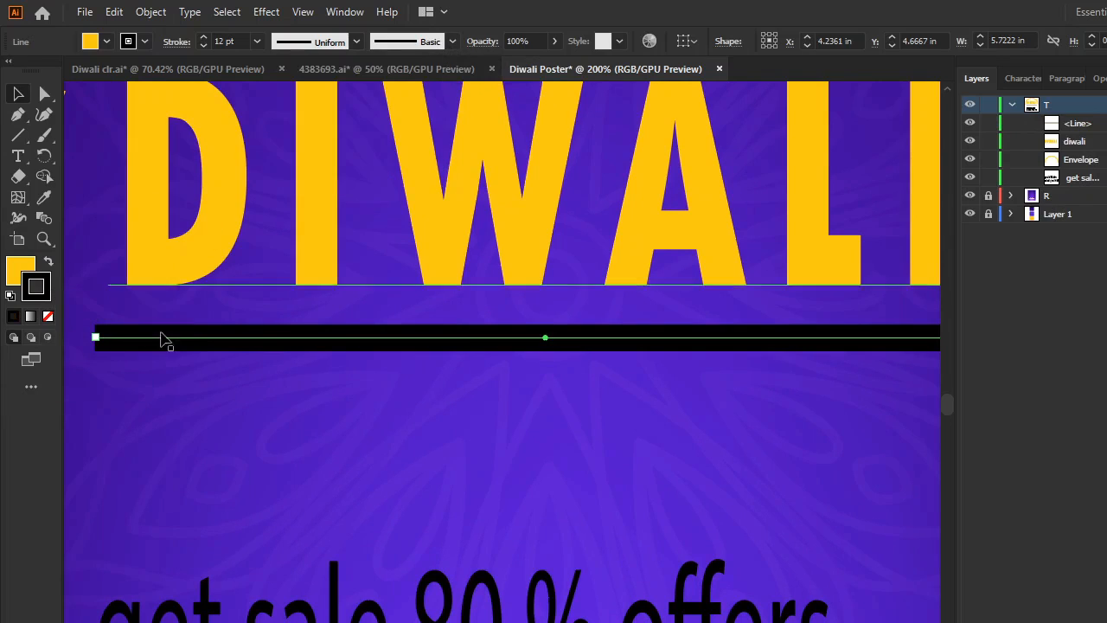
left_click(49, 319)
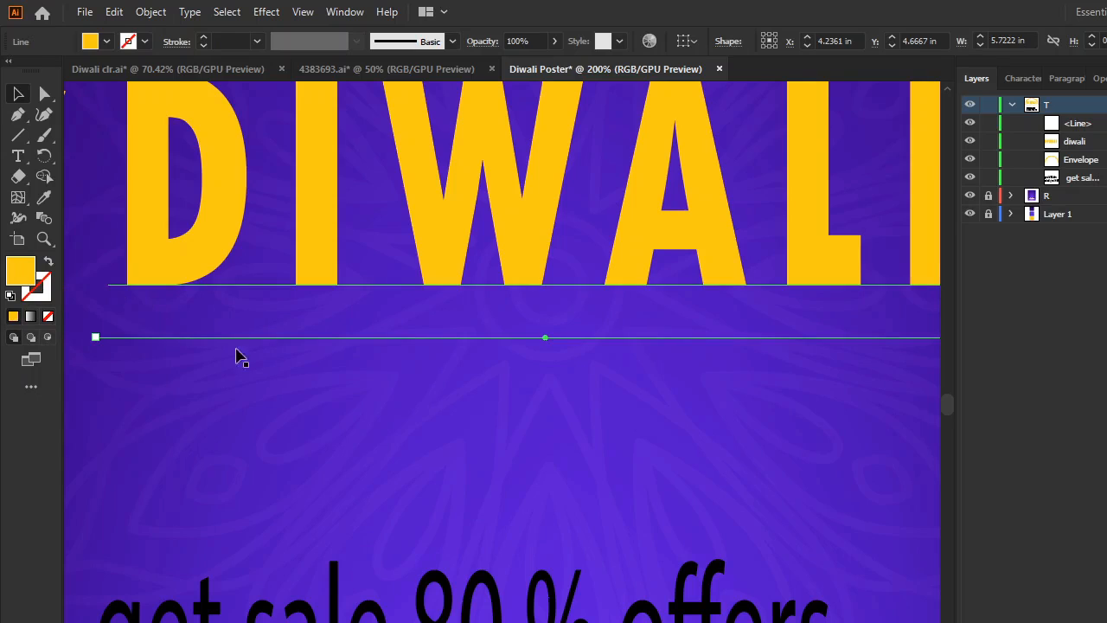
left_click_drag(172, 266, 221, 260)
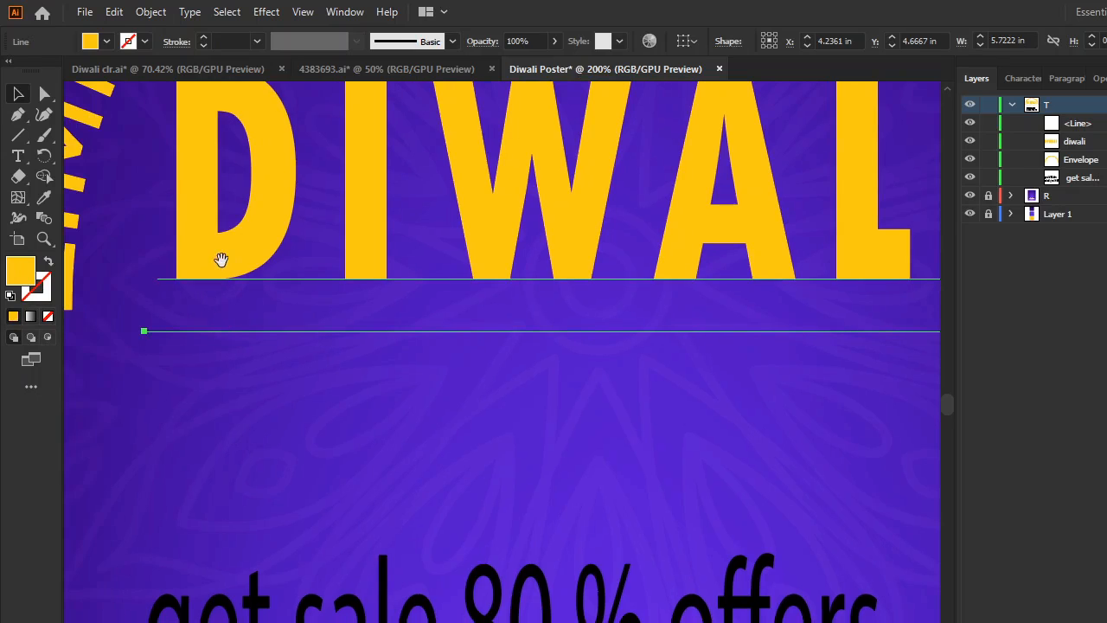
- Set the line's stroke weight to 4 pt and its active color attribute, the fill, to None
left_click(257, 41)
left_click(271, 177)
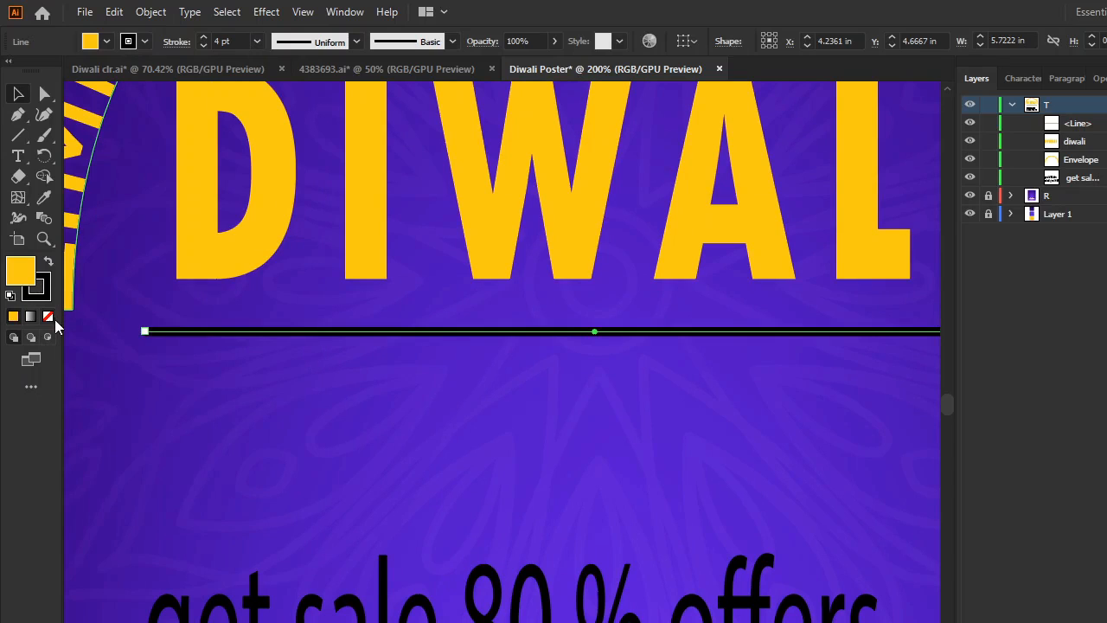
left_click(48, 316)
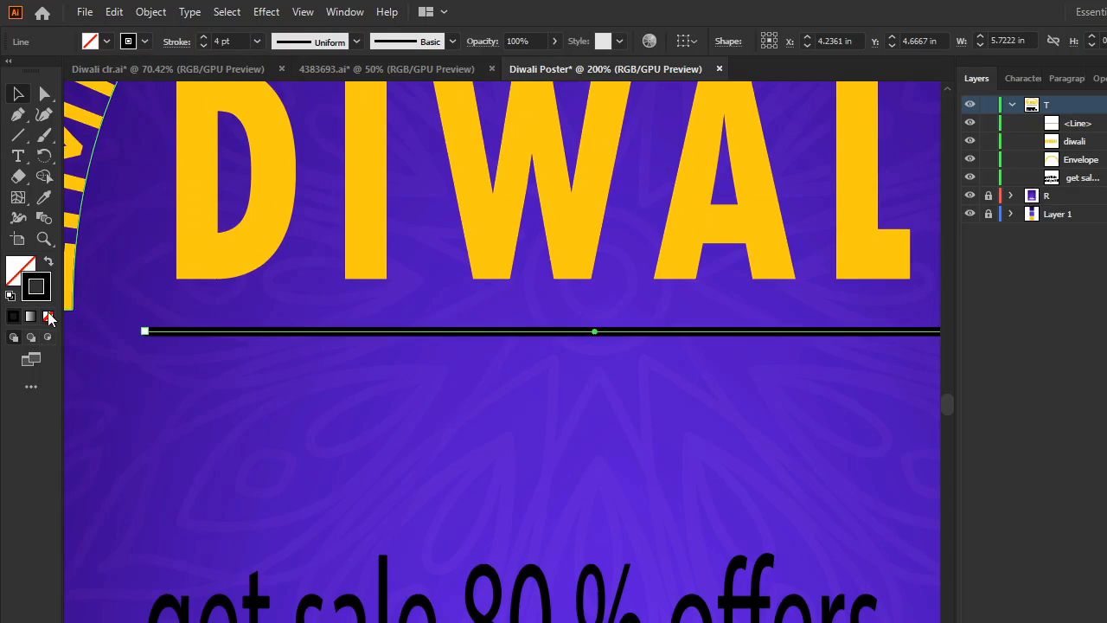
left_click_drag(168, 209, 332, 234)
- Sample the yellow of the DIWALI lettering onto the selected line with the Eyedropper
key("i")
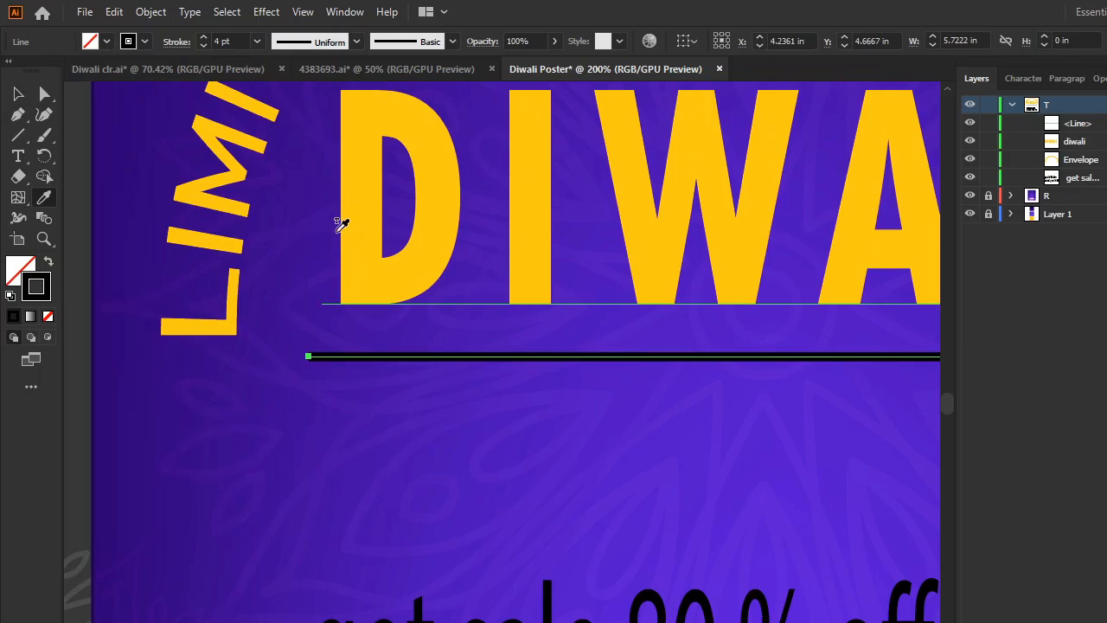
left_click(346, 229)
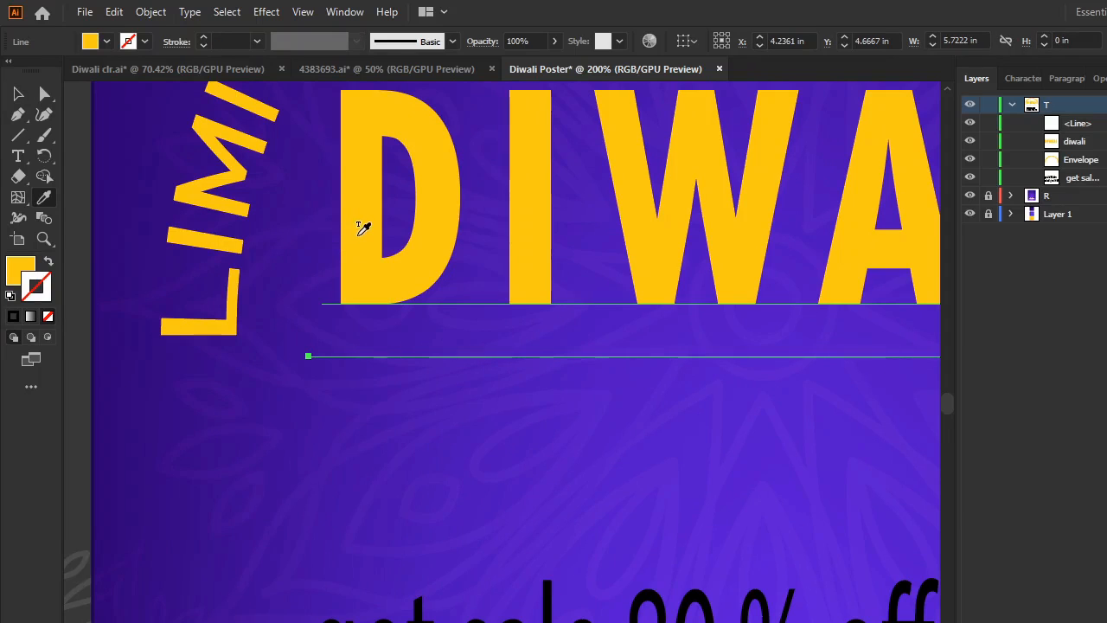
left_click_drag(289, 240, 400, 255)
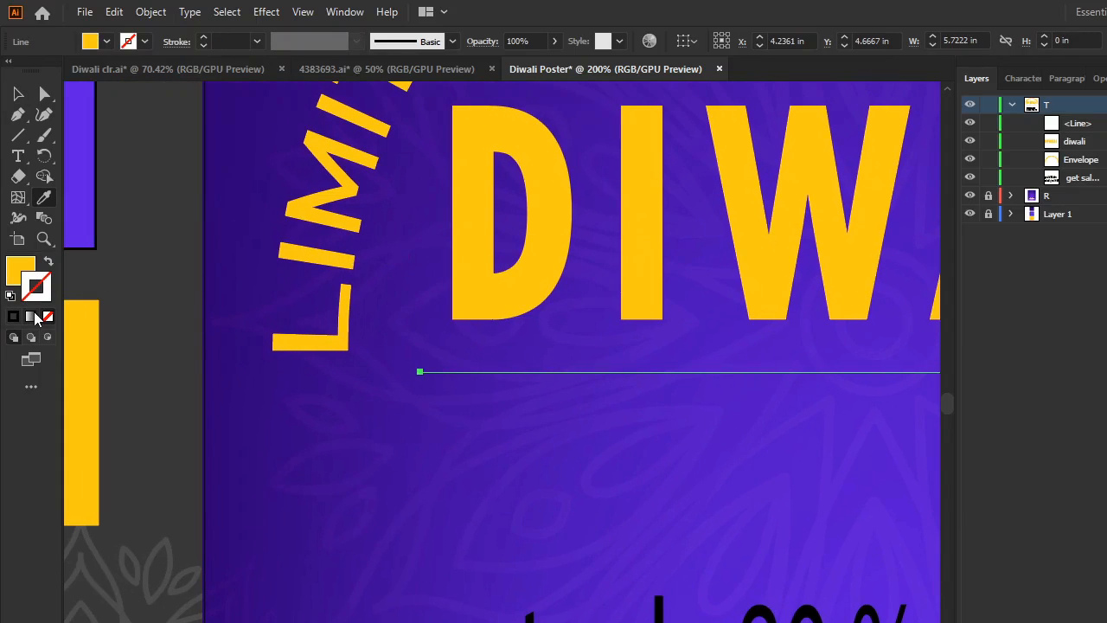
- Activate the line's stroke and color it solid yellow with a 1 pt weight
left_click(15, 317)
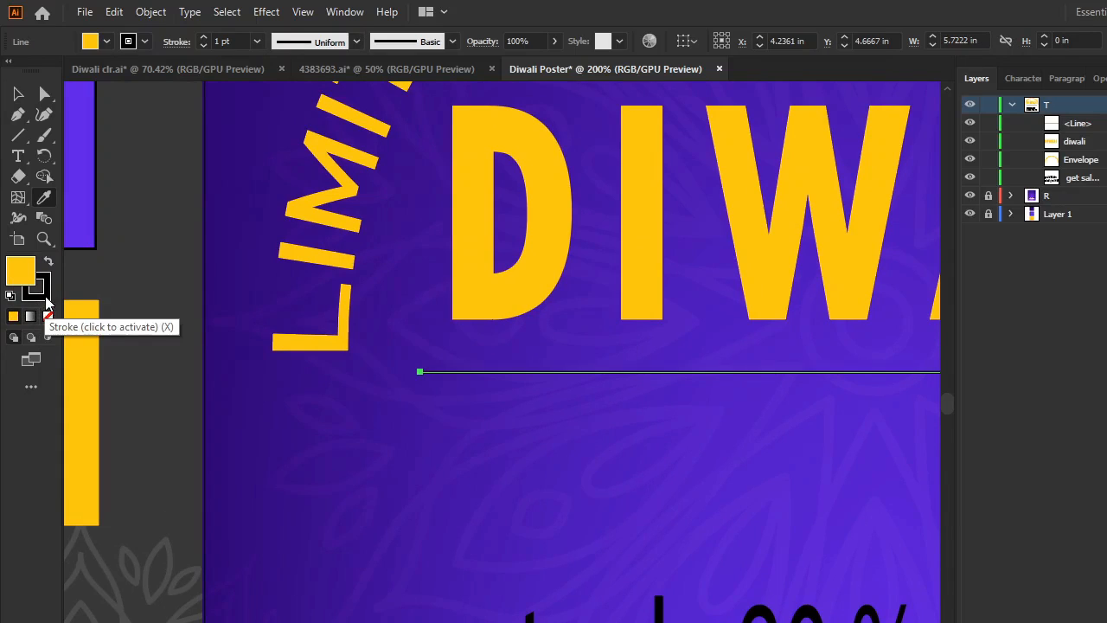
left_click(37, 288)
left_click(48, 317)
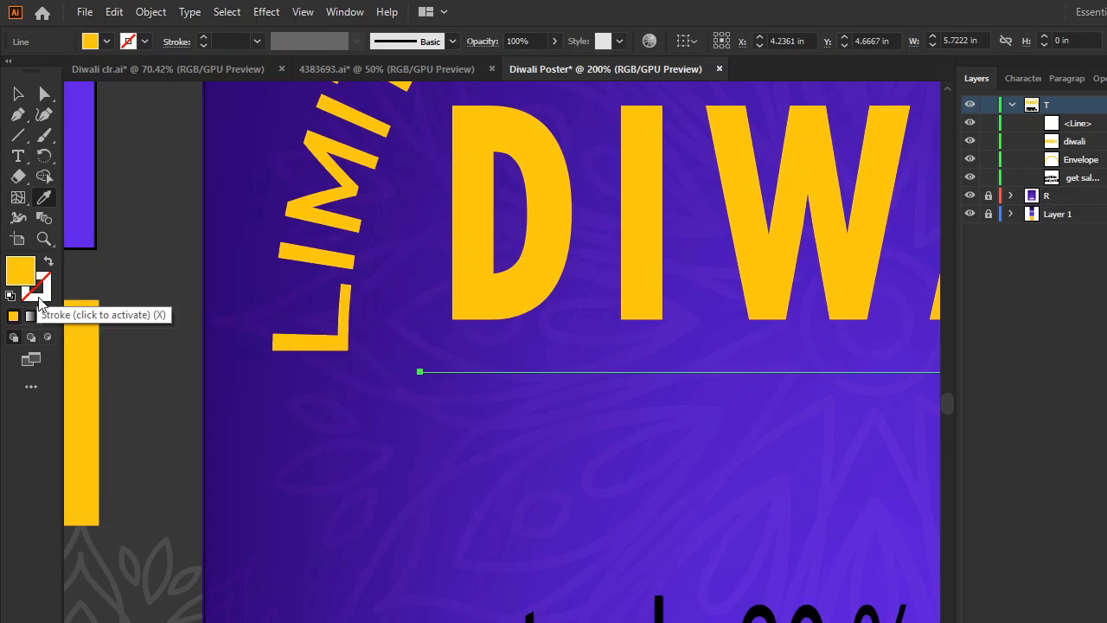
left_click(38, 289)
left_click(15, 317)
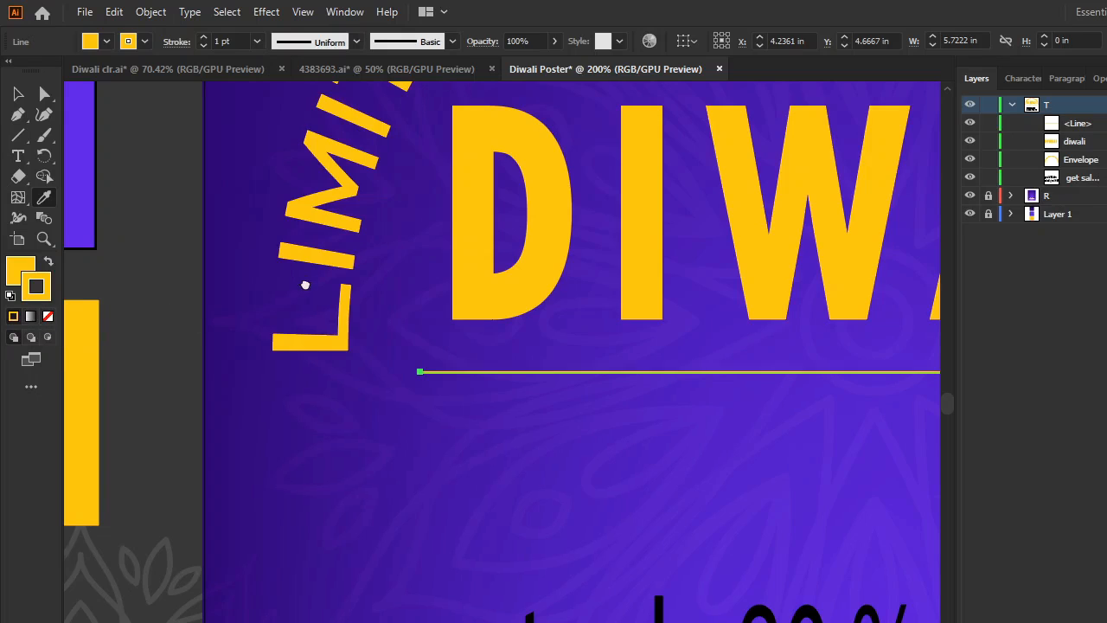
scroll(129, 217, "right", 3)
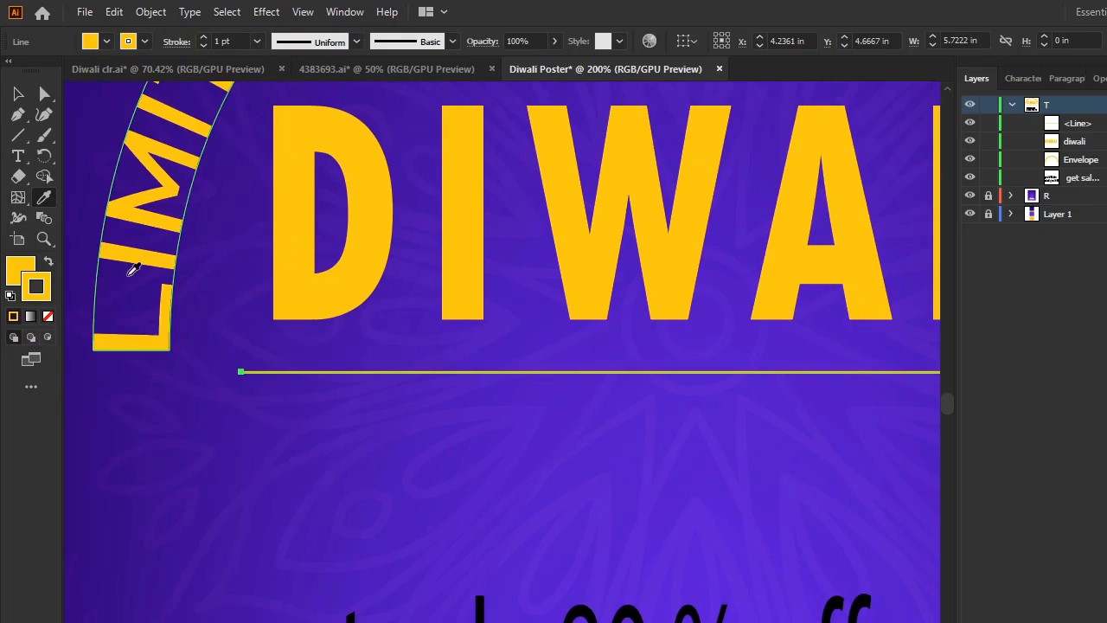
- Set the underline's stroke weight to 4 pt and deselect it
left_click(257, 41)
left_click(268, 200)
key("ctrl+minus")
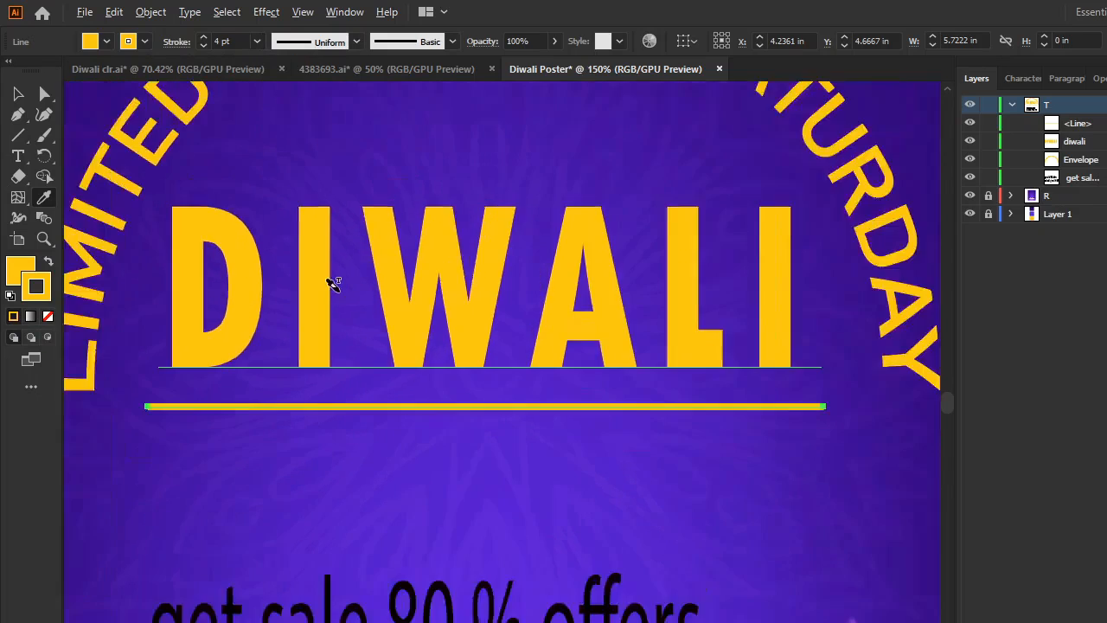
key("ctrl+minus")
key("ctrl+minus")
left_click(21, 95)
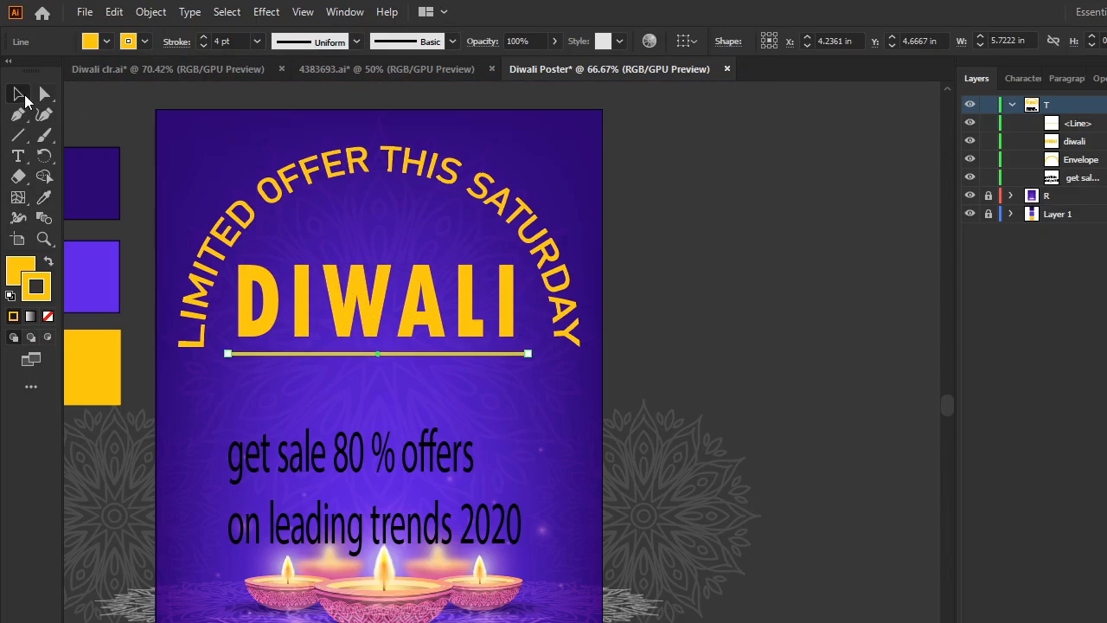
left_click(846, 326)
- Undo the accidental shift of the DIWALI lettering and nudge the underline to X 4.25 in to center it beneath the title
scroll(415, 374, "up", 3)
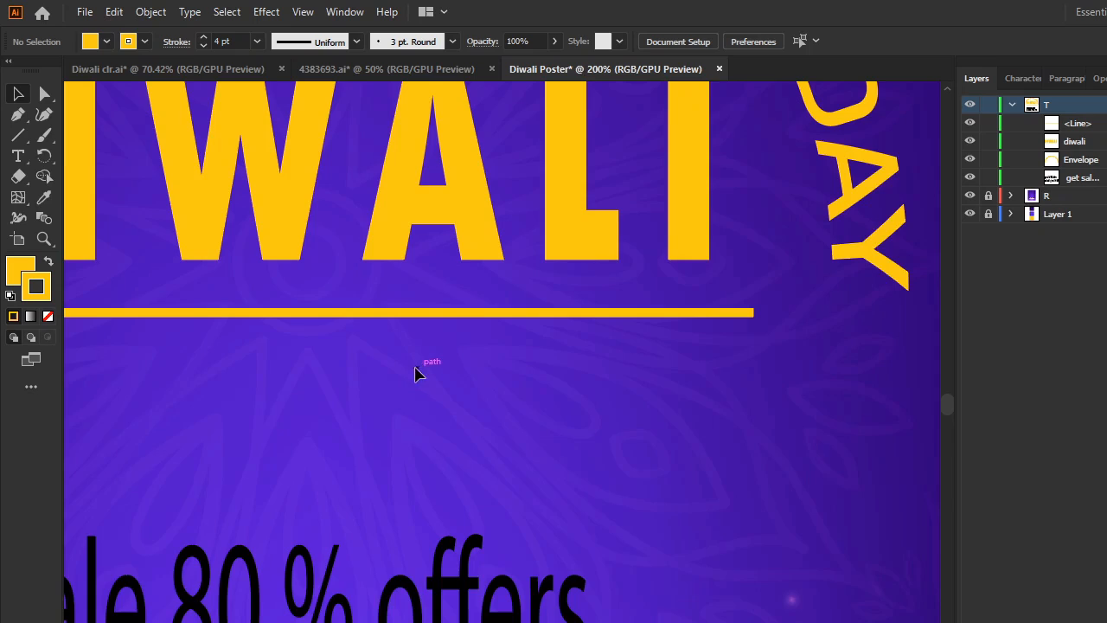
left_click_drag(415, 374, 493, 430)
left_click_drag(509, 375, 506, 371)
key("ctrl+z")
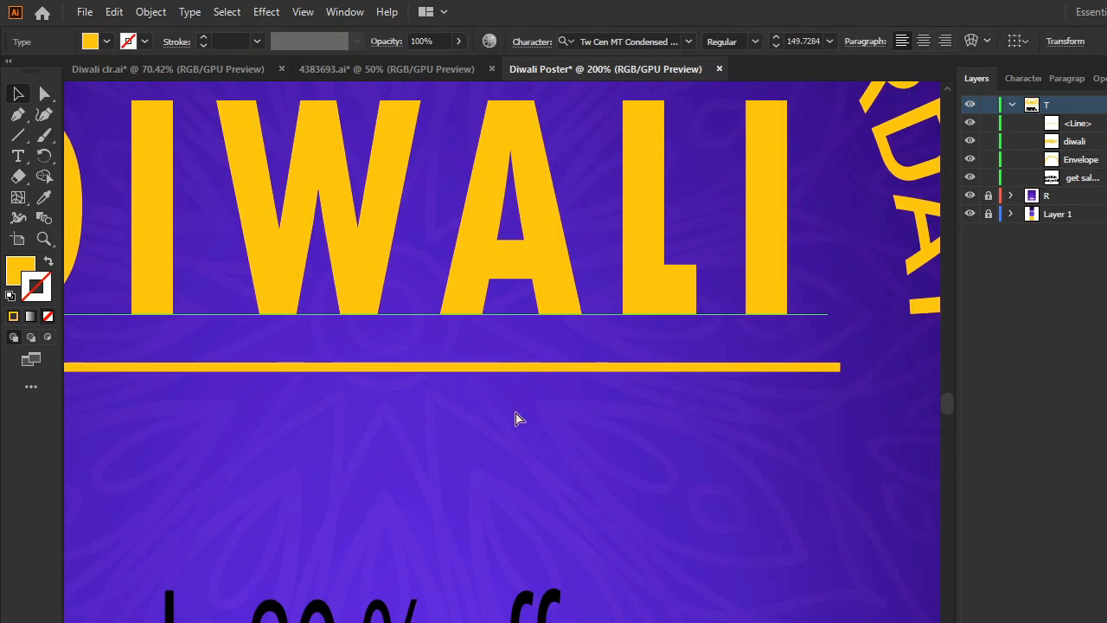
left_click(534, 370)
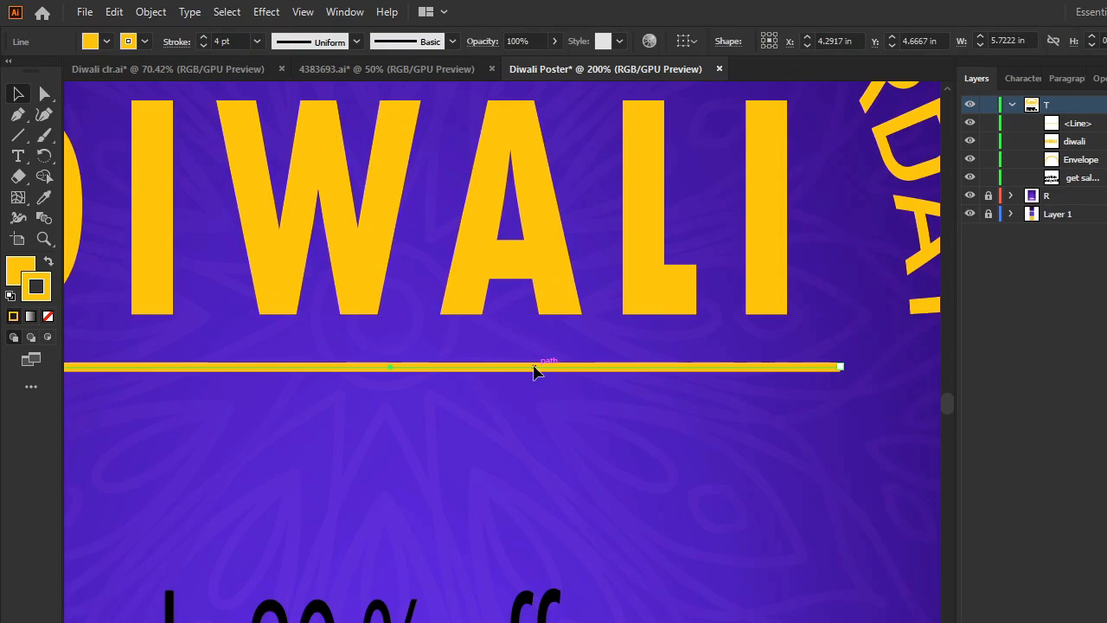
left_click_drag(517, 455, 607, 502)
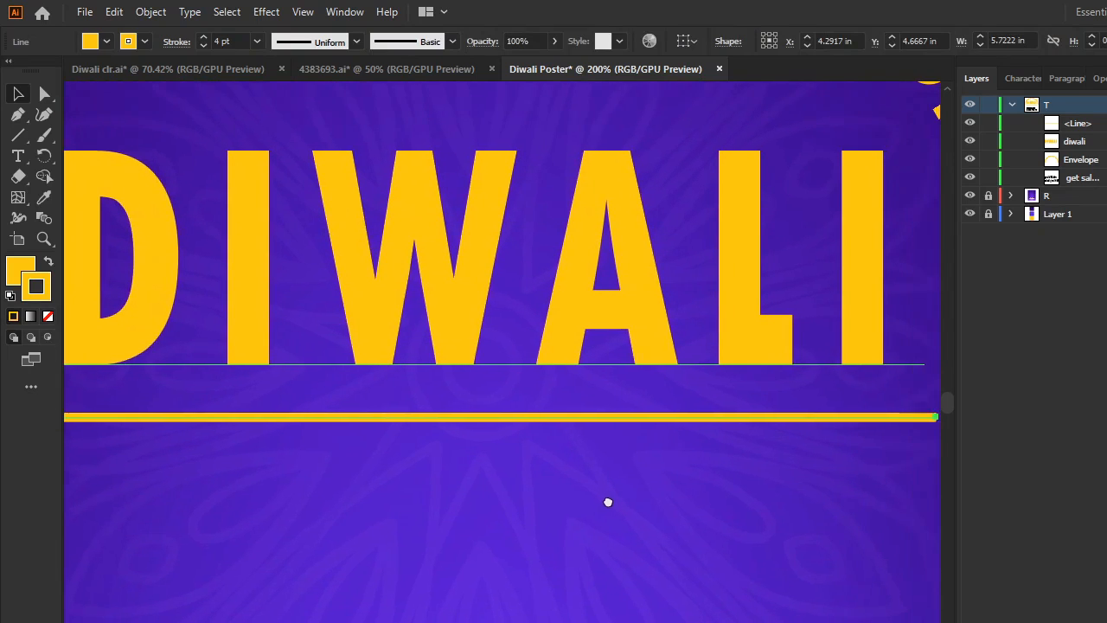
scroll(607, 502, "down", 1)
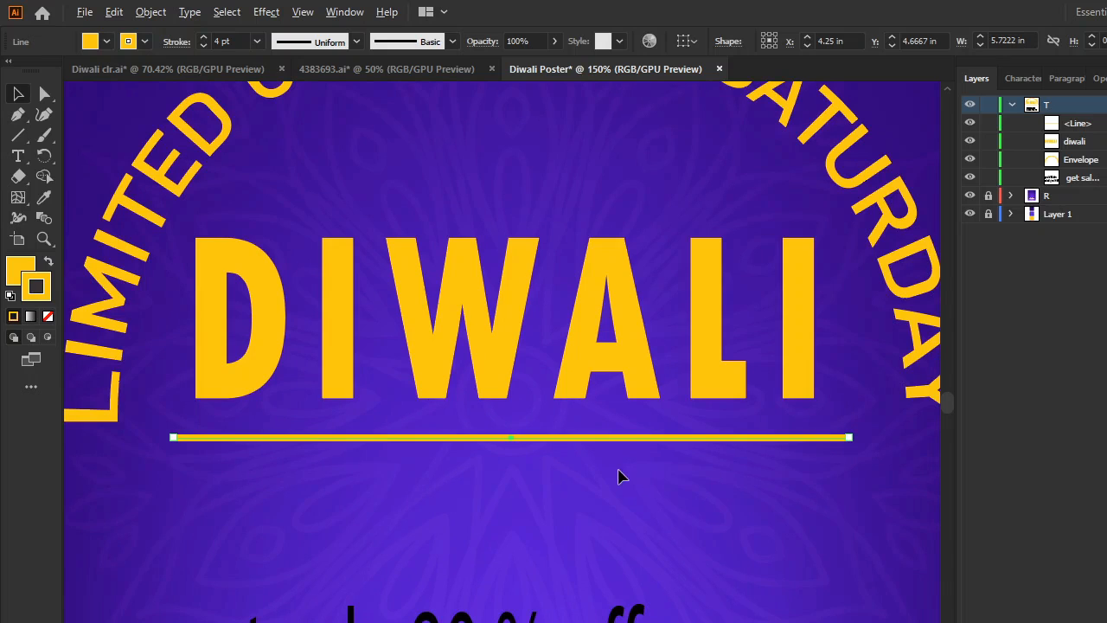
scroll(620, 475, "down", 2)
scroll(860, 378, "down", 2)
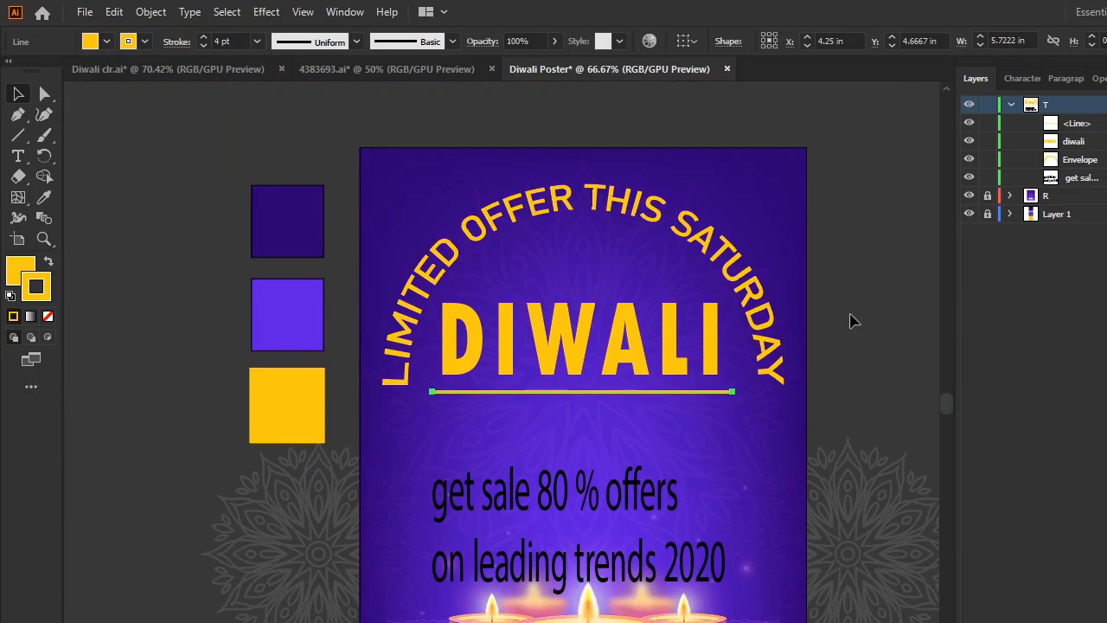
left_click(874, 365)
- Switch to the Eraser tool and enlarge its tip for cutting the underline below DIWALI
scroll(629, 400, "up", 3)
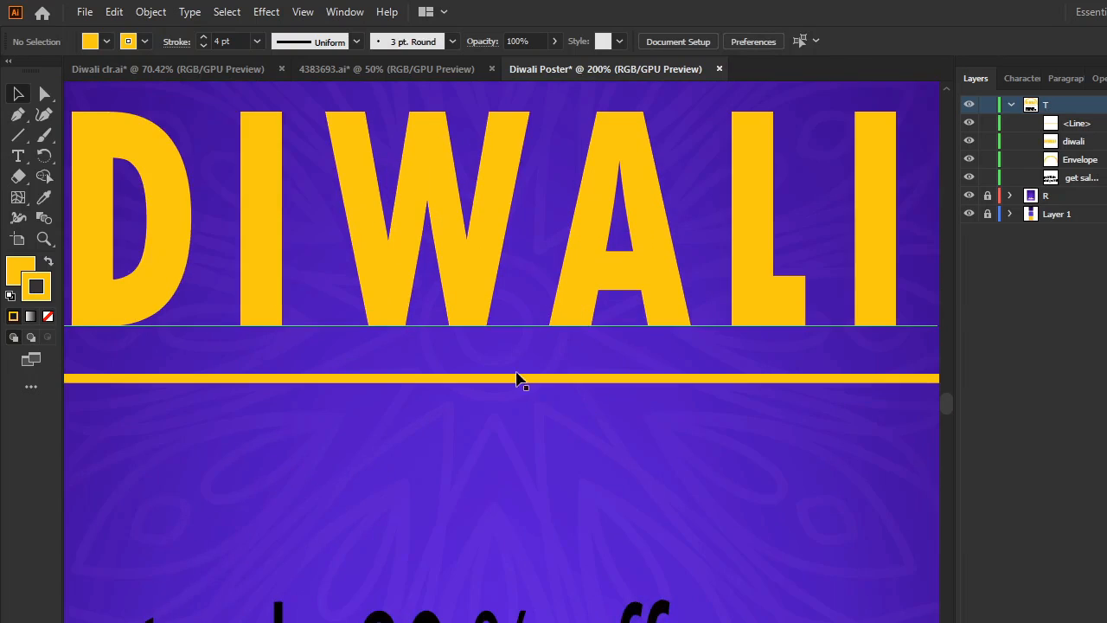
left_click_drag(516, 372, 608, 424)
left_click_drag(17, 177, 91, 177)
left_click_drag(668, 366, 428, 271)
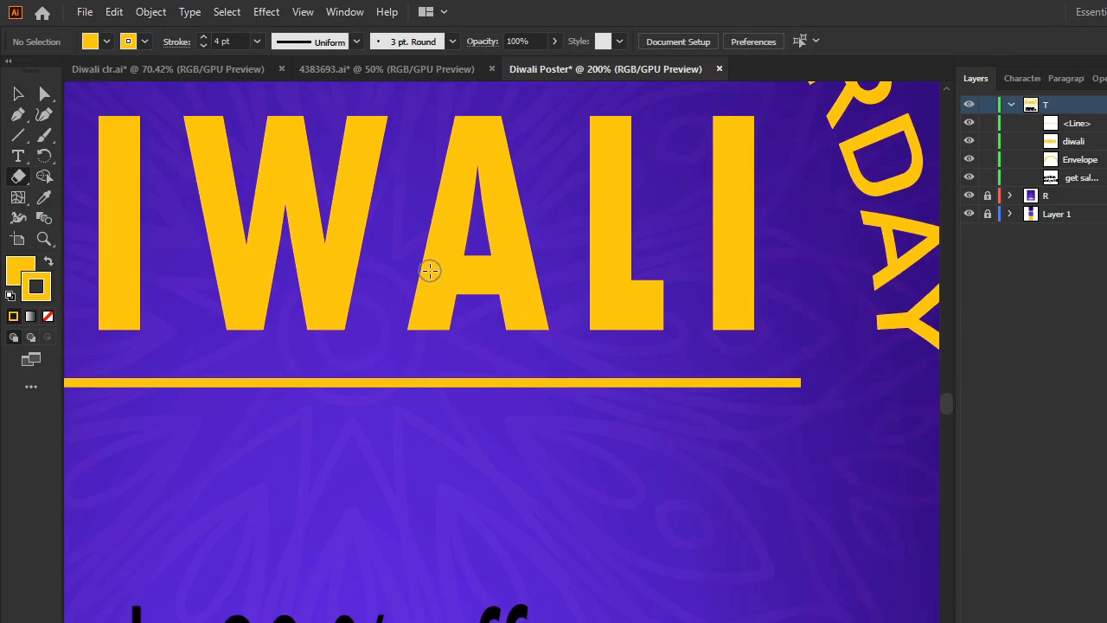
key("]")
key("]")
key("]")
key("]")
left_click_drag(284, 357, 432, 367)
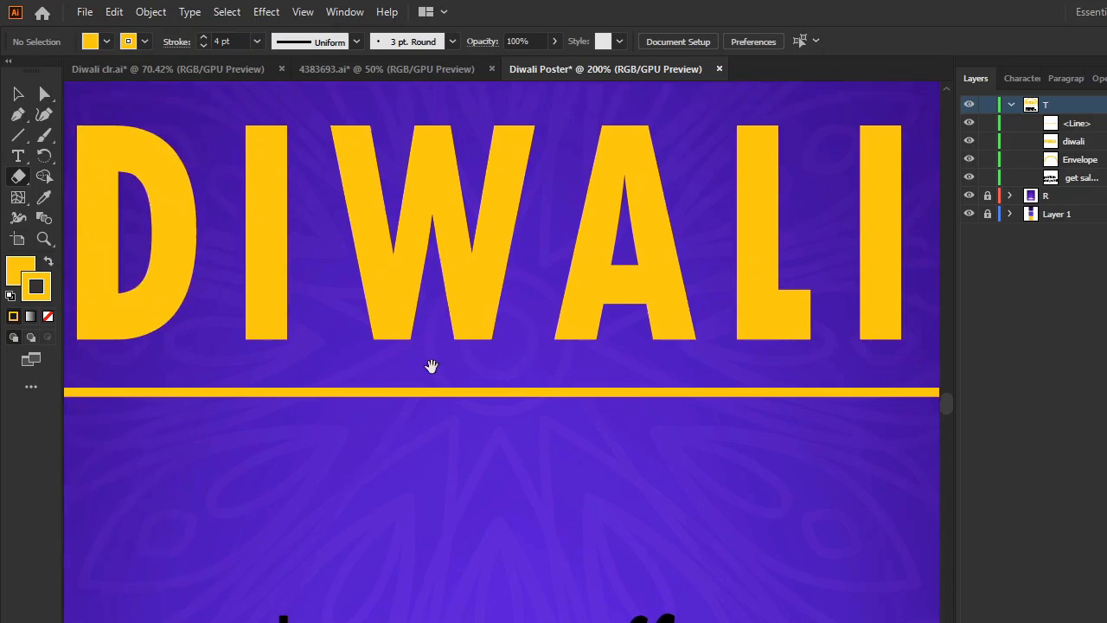
scroll(432, 367, "down", 3)
scroll(437, 388, "up", 3)
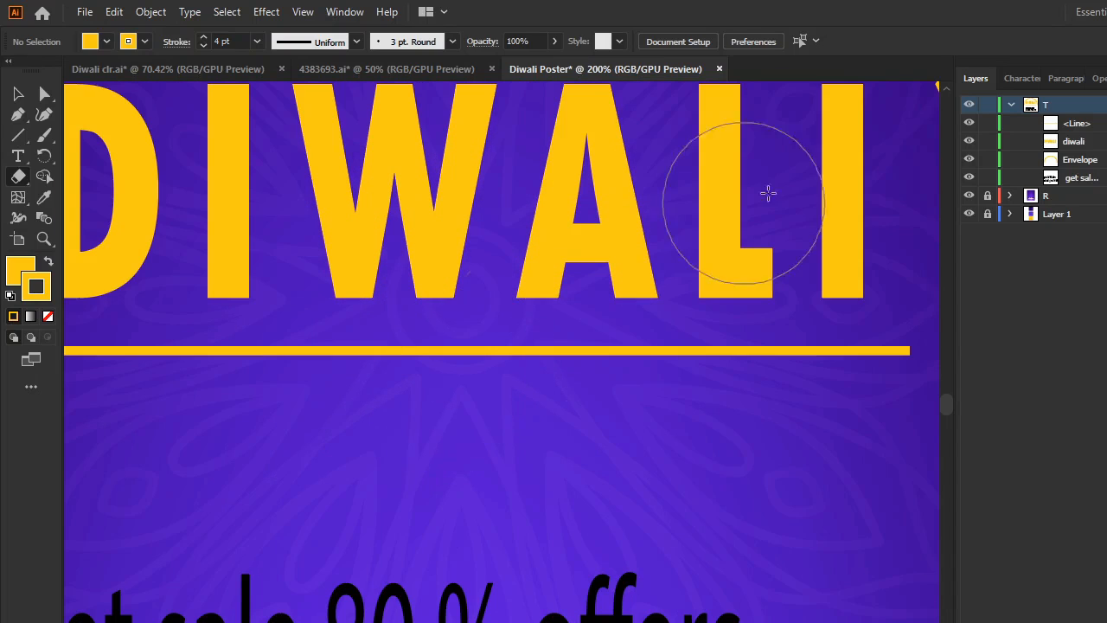
left_click(989, 142)
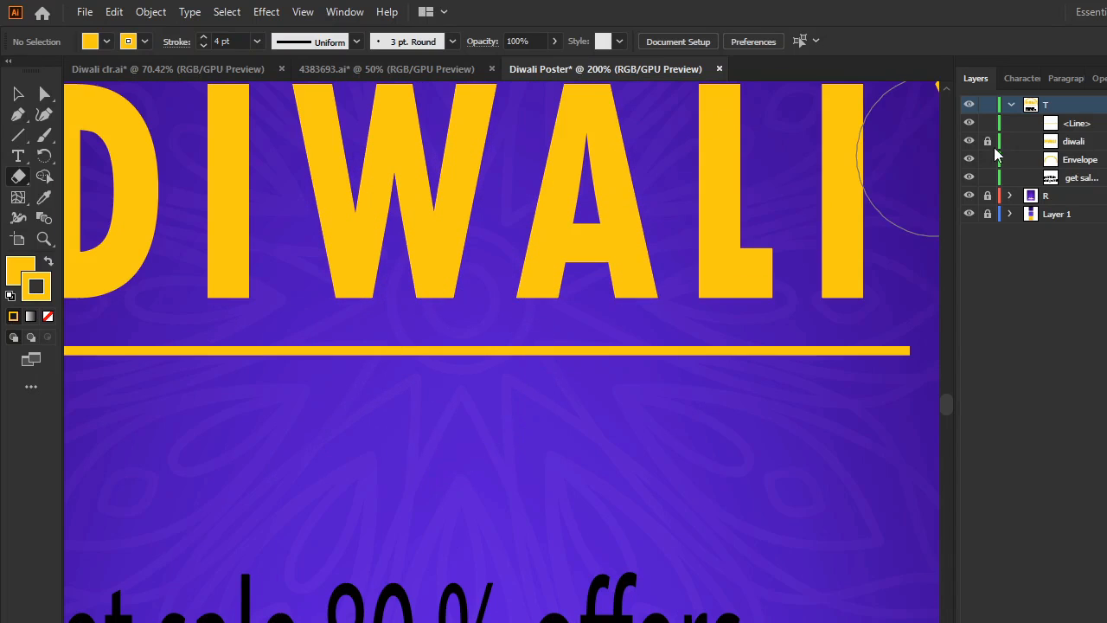
left_click_drag(338, 331, 414, 338)
scroll(545, 345, "down", 2)
scroll(539, 366, "up", 1)
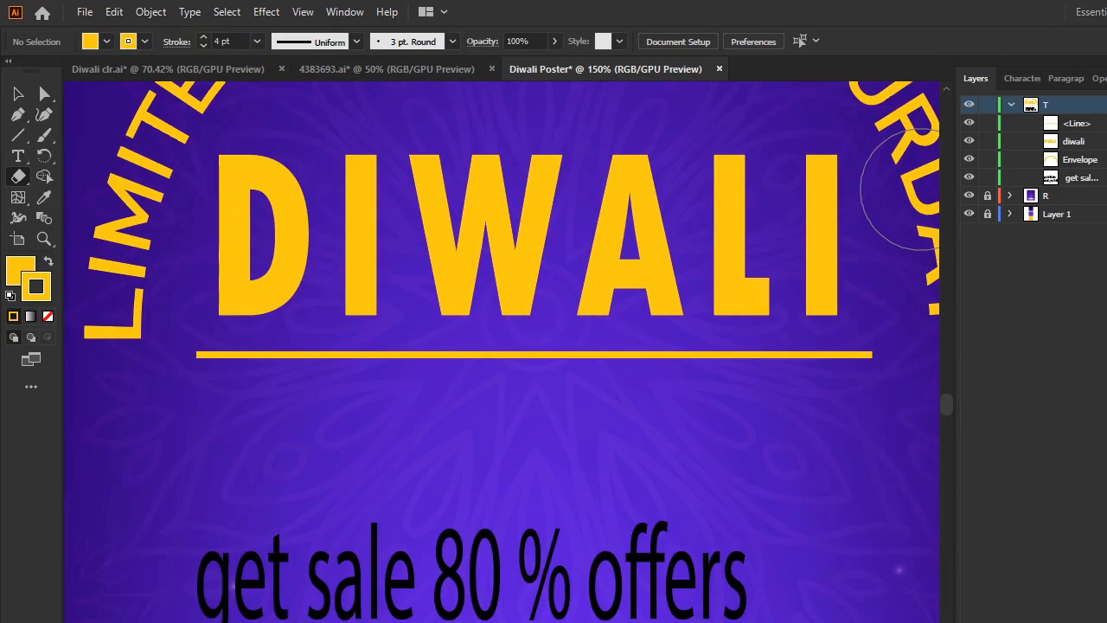
- Select the underline and erase a gap in its middle, beneath the W and A of DIWALI
left_click(1105, 123)
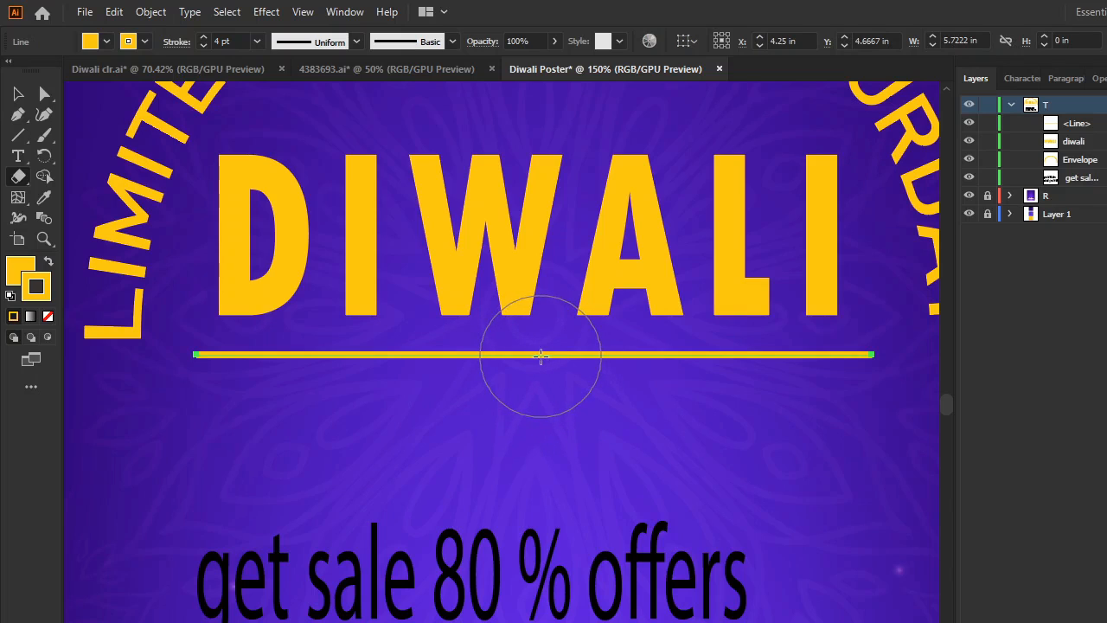
left_click_drag(539, 362, 563, 412)
scroll(563, 432, "down", 2)
scroll(591, 486, "up", 3)
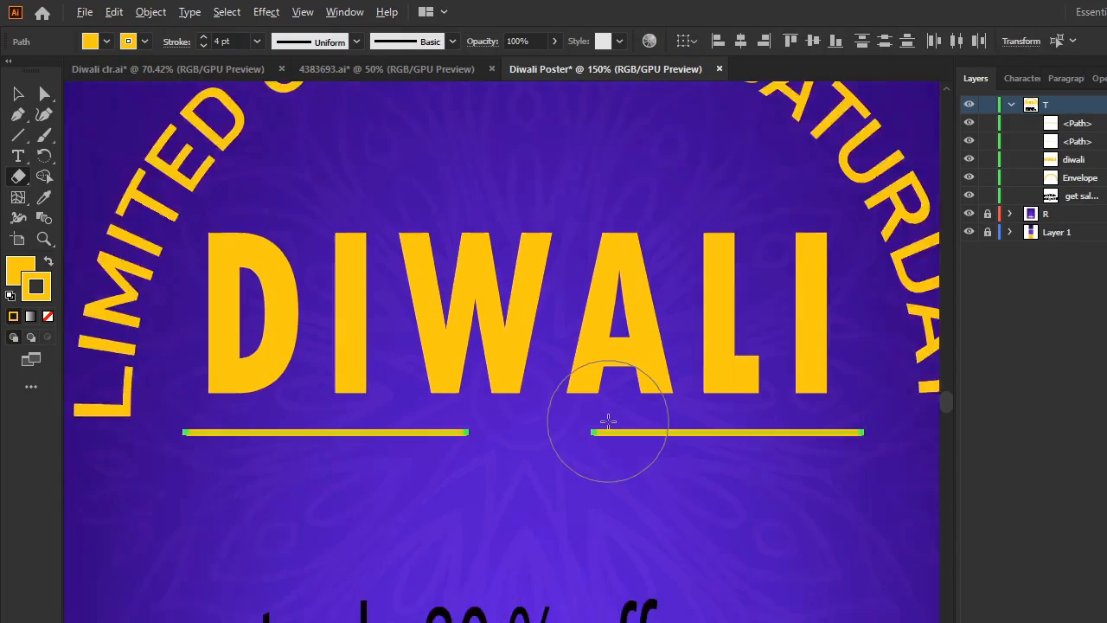
- Enlarge the eraser tip further and widen the gap in the middle of the underline
key("bracketright")
key("bracketright")
key("bracketright")
key("bracketright")
left_click(498, 438)
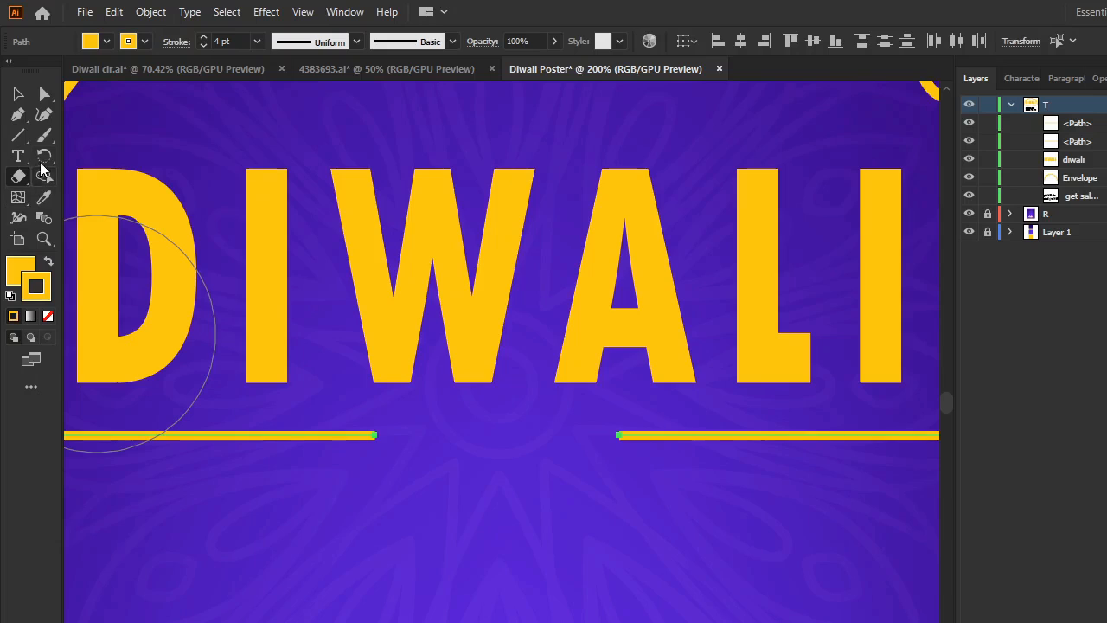
- Paint one large round yellow dot in the center of the underline's gap with the enlarged Paintbrush
left_click(45, 140)
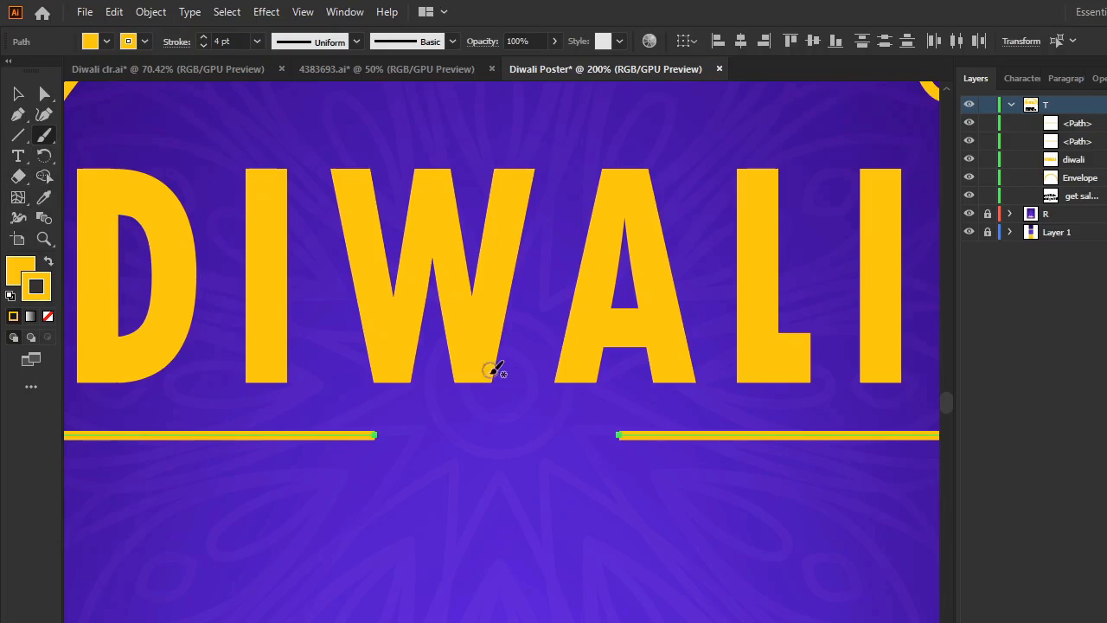
key("bracketright")
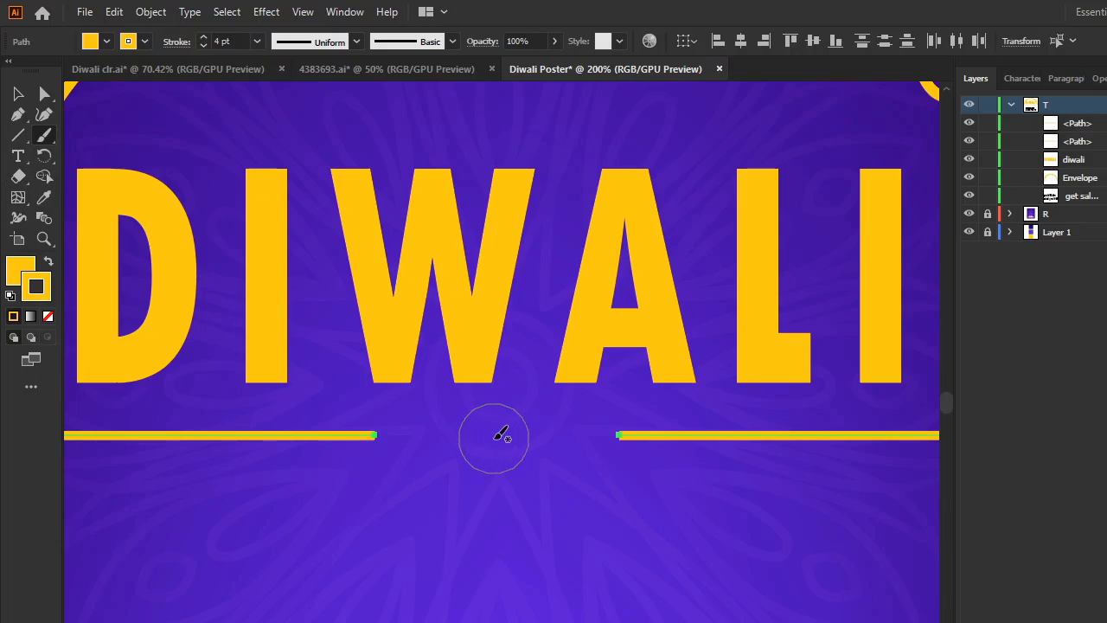
left_click(495, 437)
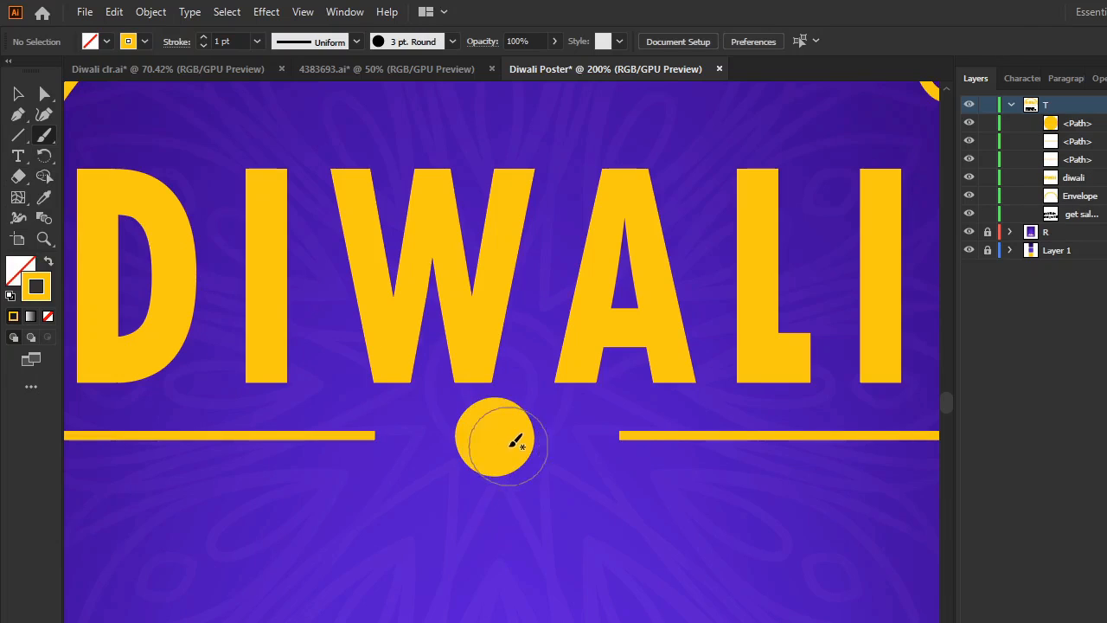
- Undo an oversized side dot, paint a smaller yellow dot on each side of the large one, and leave everything deselected
left_click(575, 437)
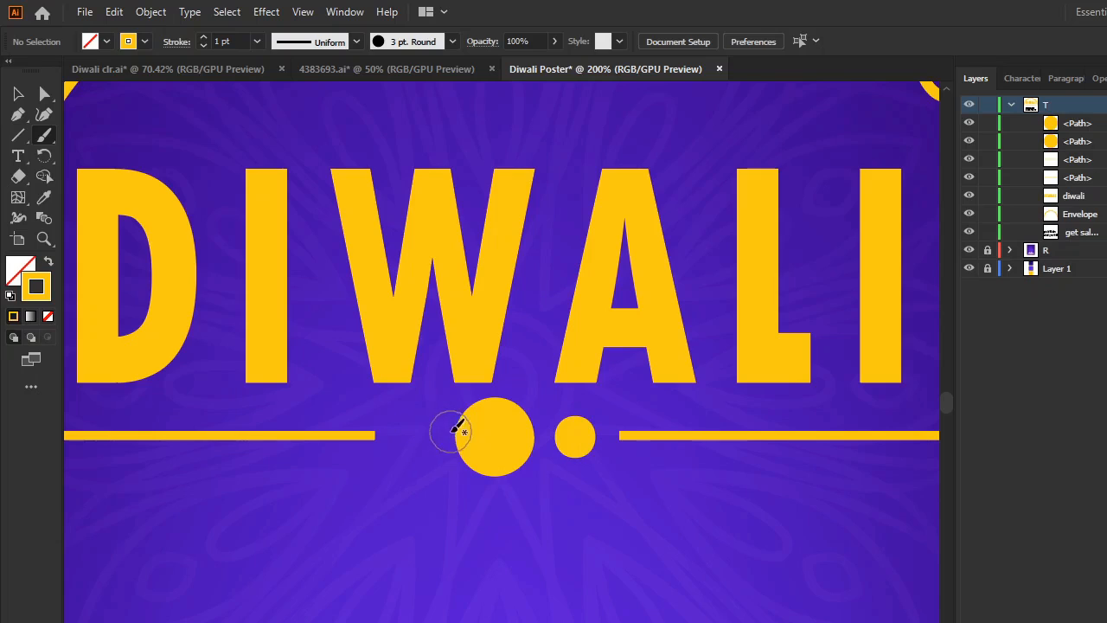
key("ctrl+z")
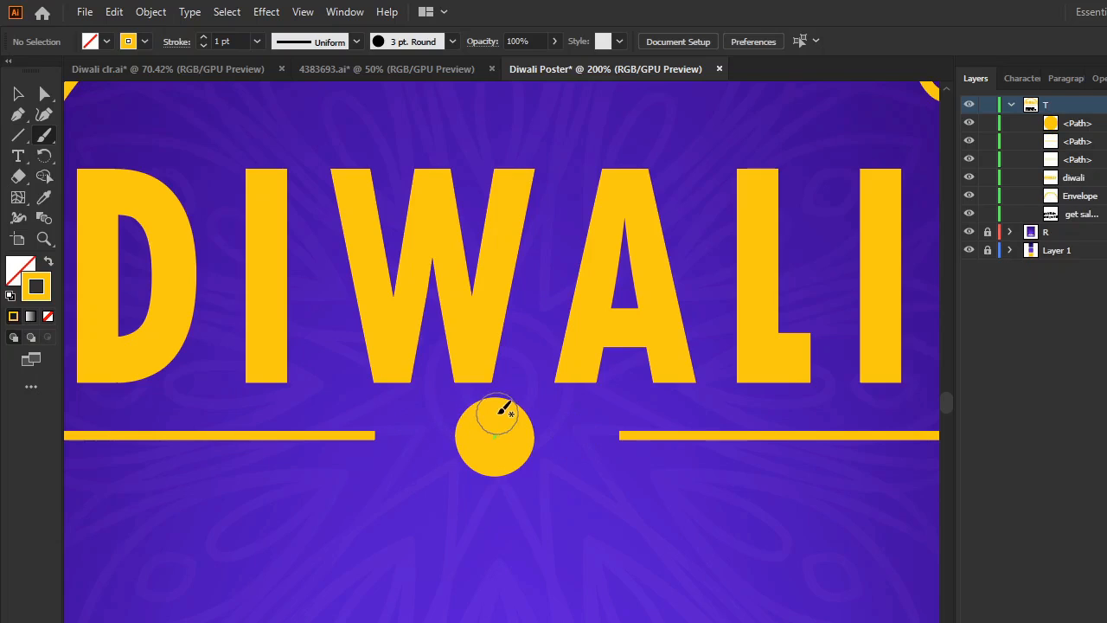
left_click(578, 438)
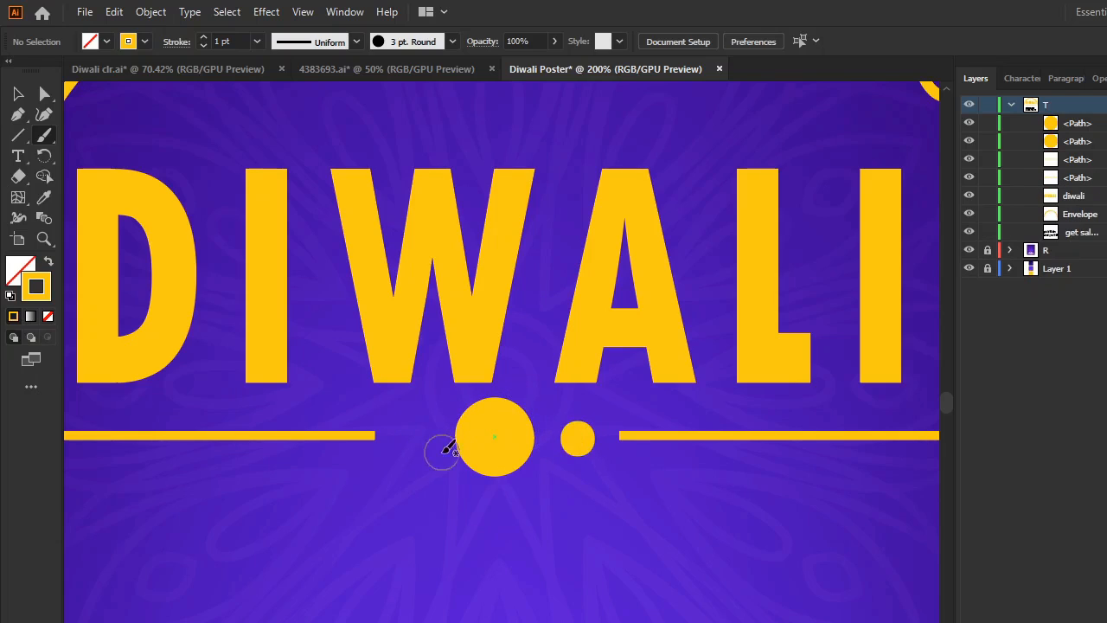
left_click(414, 437)
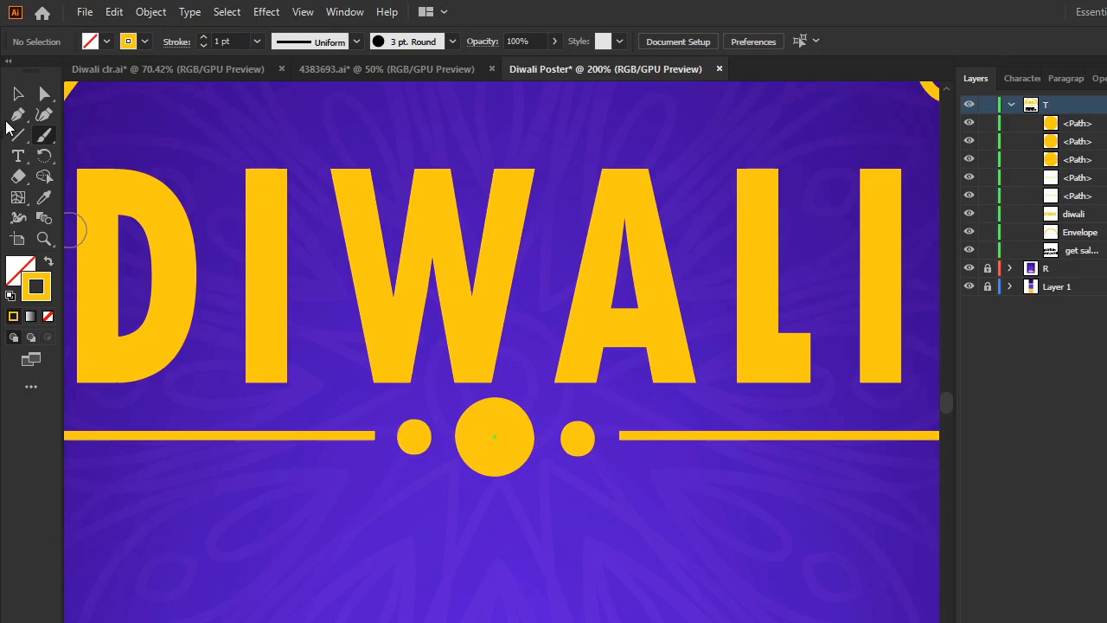
left_click(14, 94)
left_click(705, 470)
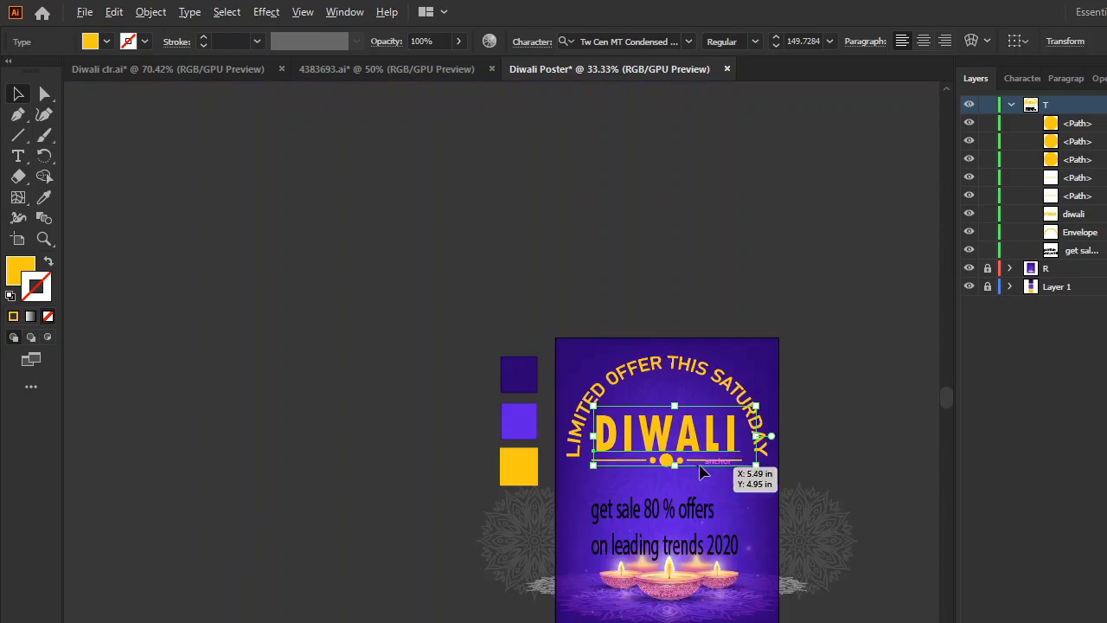
scroll(704, 469, "down", 5)
left_click(800, 288)
- Draw a yellow five-pointed star about 1.38 in wide and 1.31 in high above the DIWALI title with the Star tool
scroll(718, 507, "up", 2)
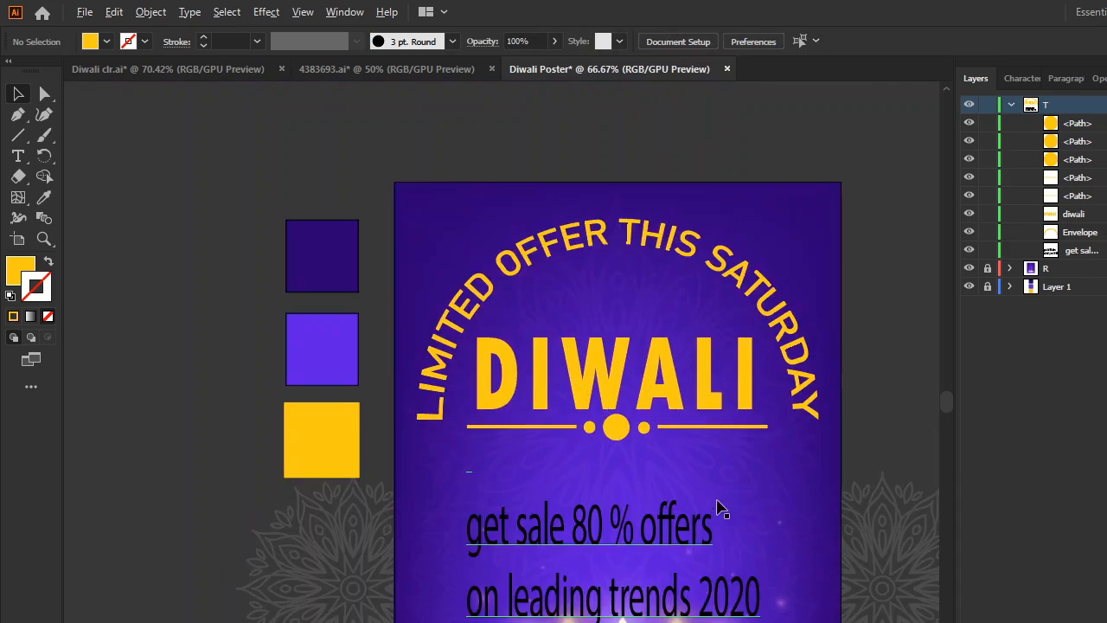
scroll(764, 401, "down", 1)
scroll(764, 400, "up", 1)
scroll(650, 291, "up", 2)
scroll(655, 312, "down", 1)
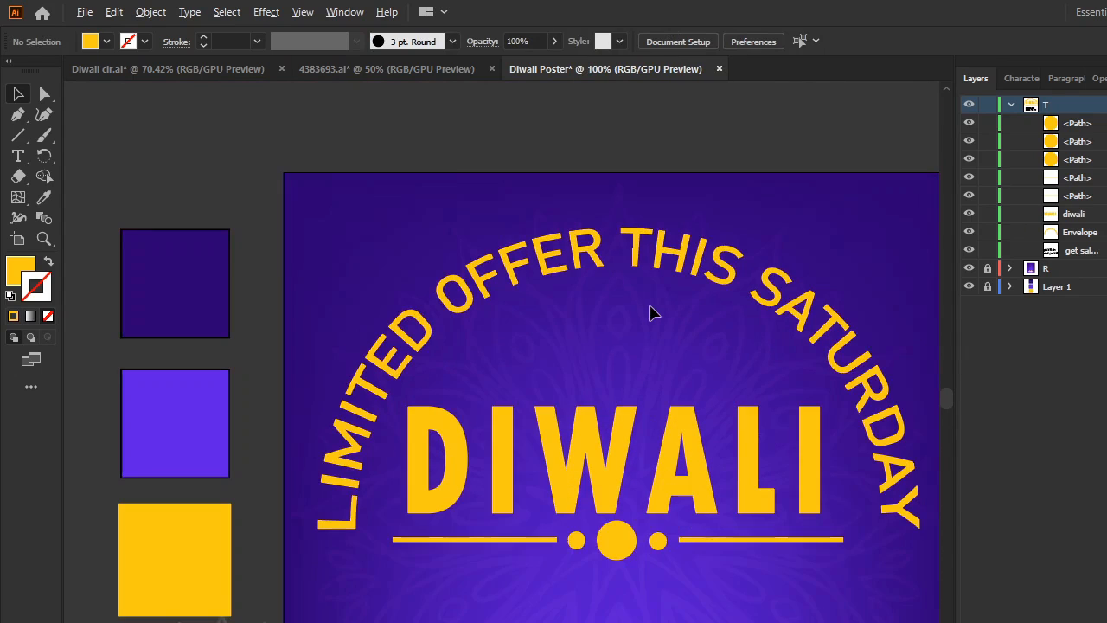
left_click_drag(669, 333, 613, 323)
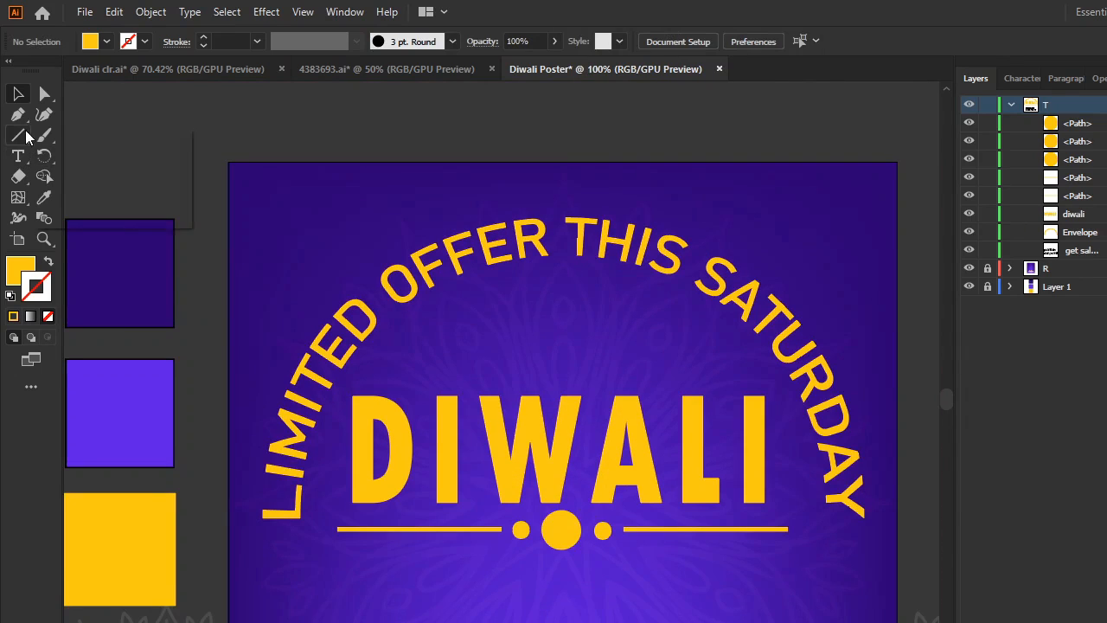
left_click_drag(26, 136, 71, 197)
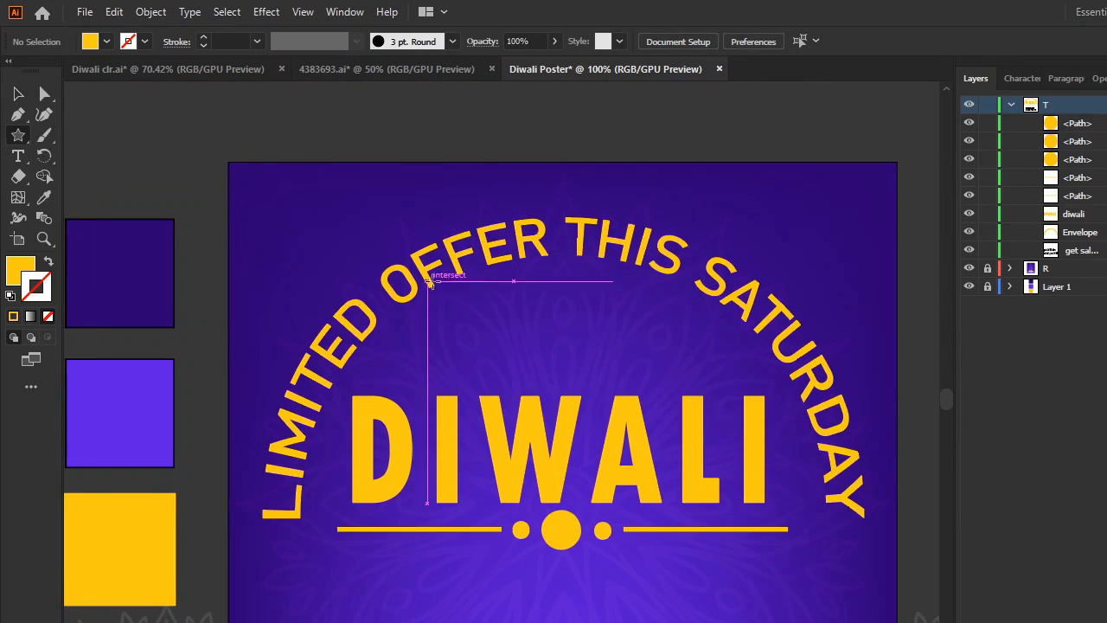
left_click_drag(517, 298, 548, 345)
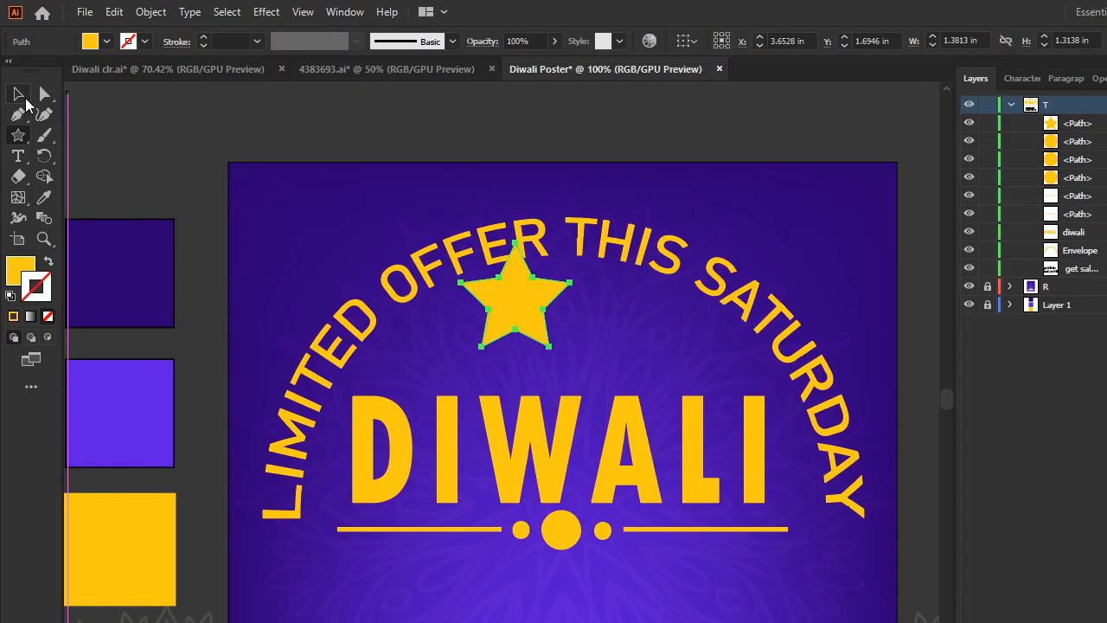
- Move the star between the arched offer text and DIWALI, at about X 4.29 in and Y 2.26 in
left_click(24, 99)
left_click_drag(530, 318, 577, 344)
left_click(760, 219)
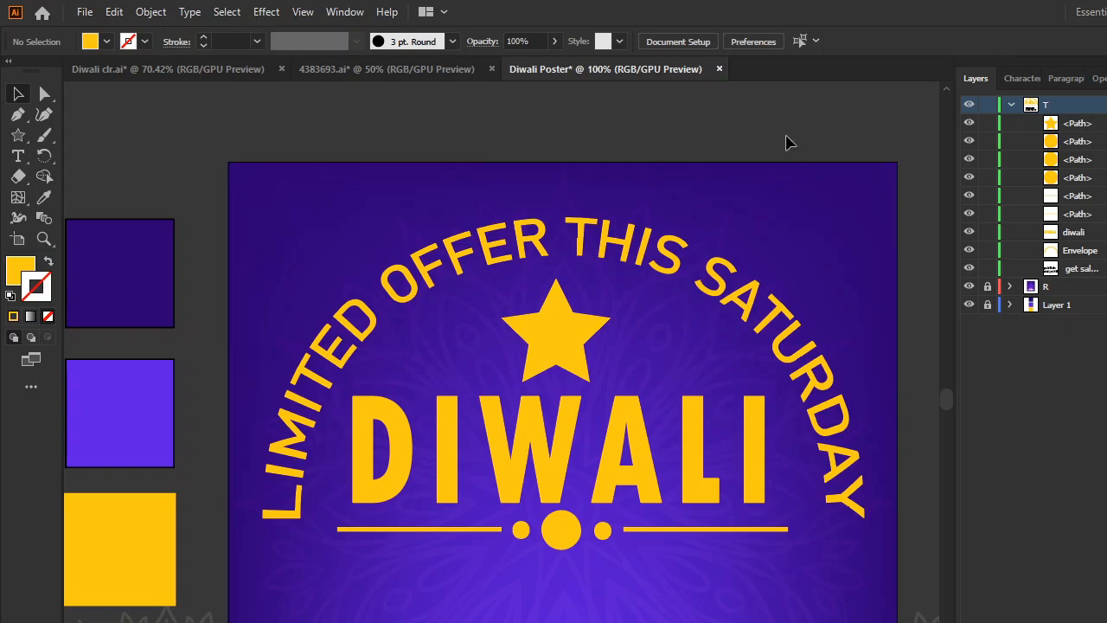
scroll(755, 184, "down", 3)
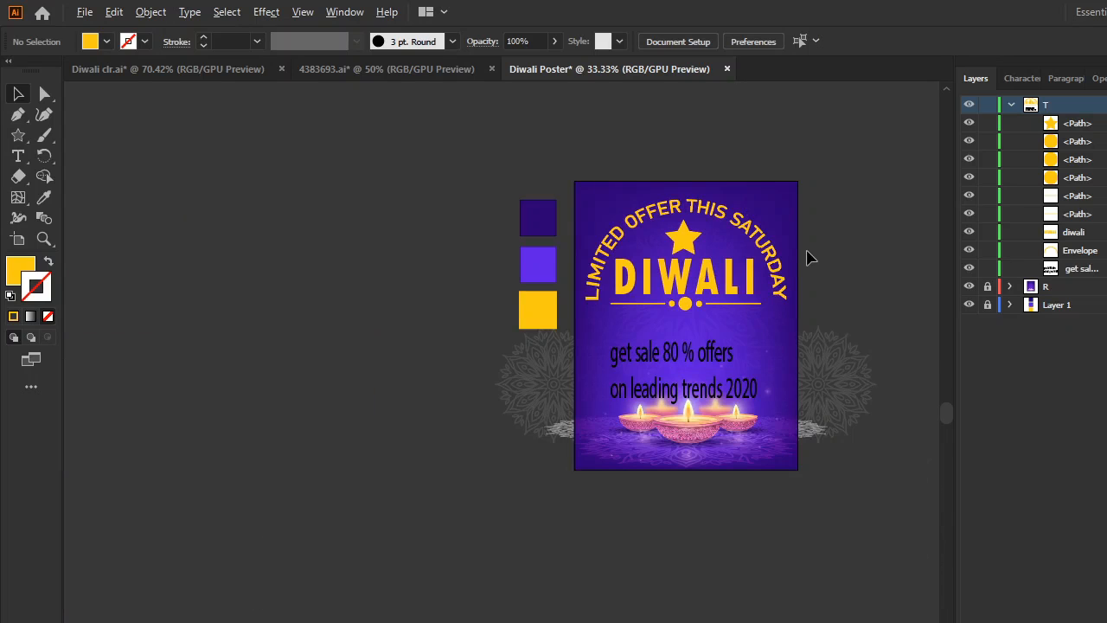
scroll(807, 257, "up", 2)
mouse_move(576, 244)
left_mouse_down()
mouse_move(585, 246)
mouse_move(576, 242)
left_mouse_up()
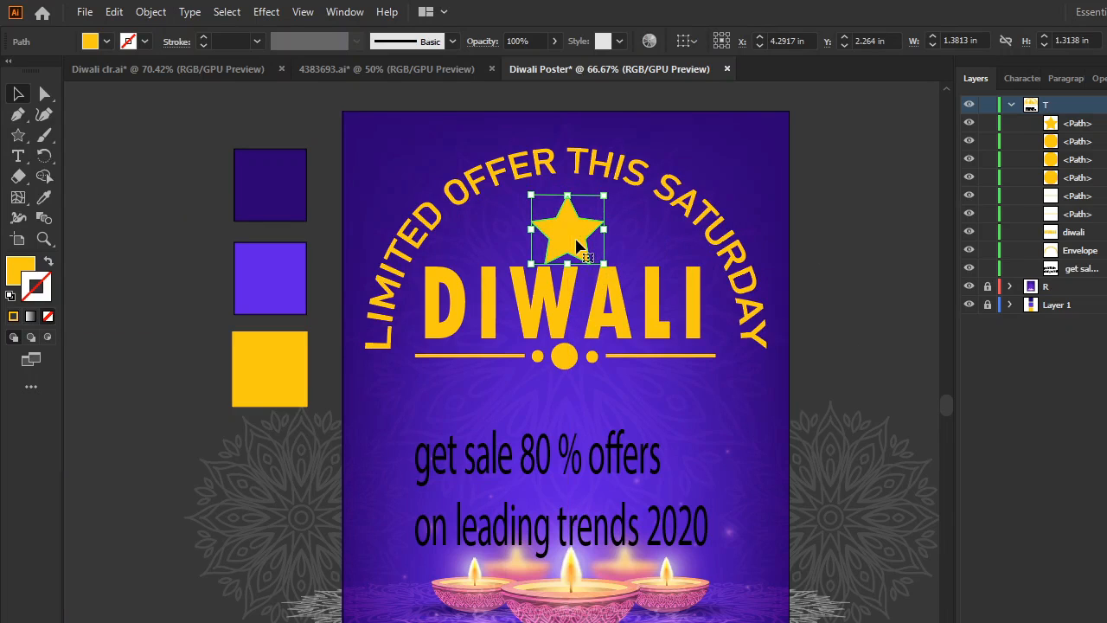
left_click(850, 153)
- Scale the star down to about 0.91 in wide and 0.87 in high
left_click(593, 239)
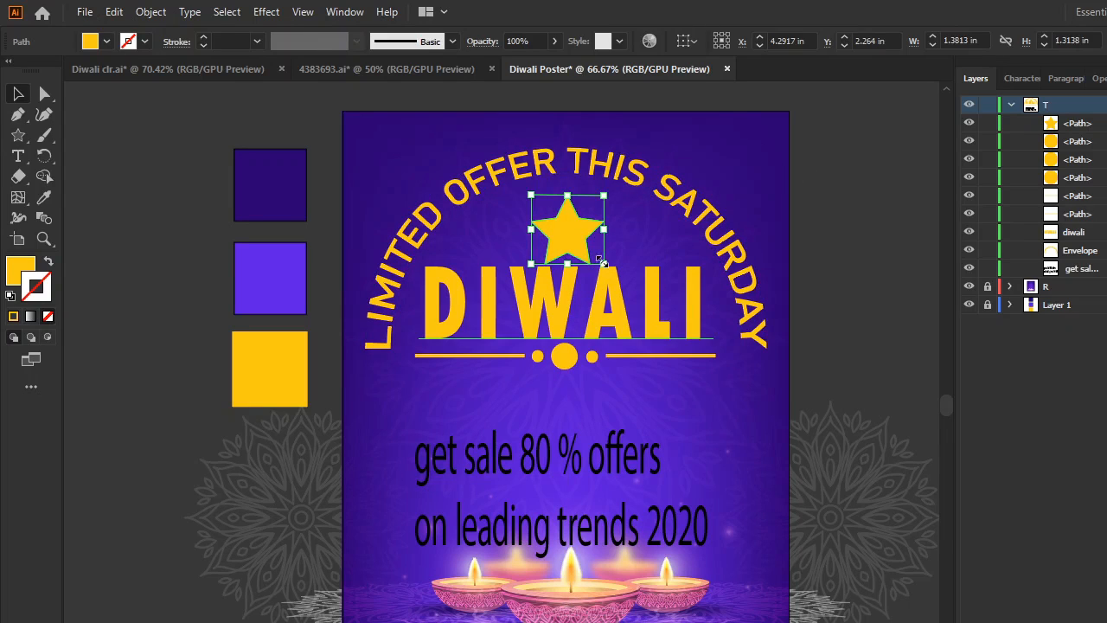
left_click_drag(604, 263, 570, 236)
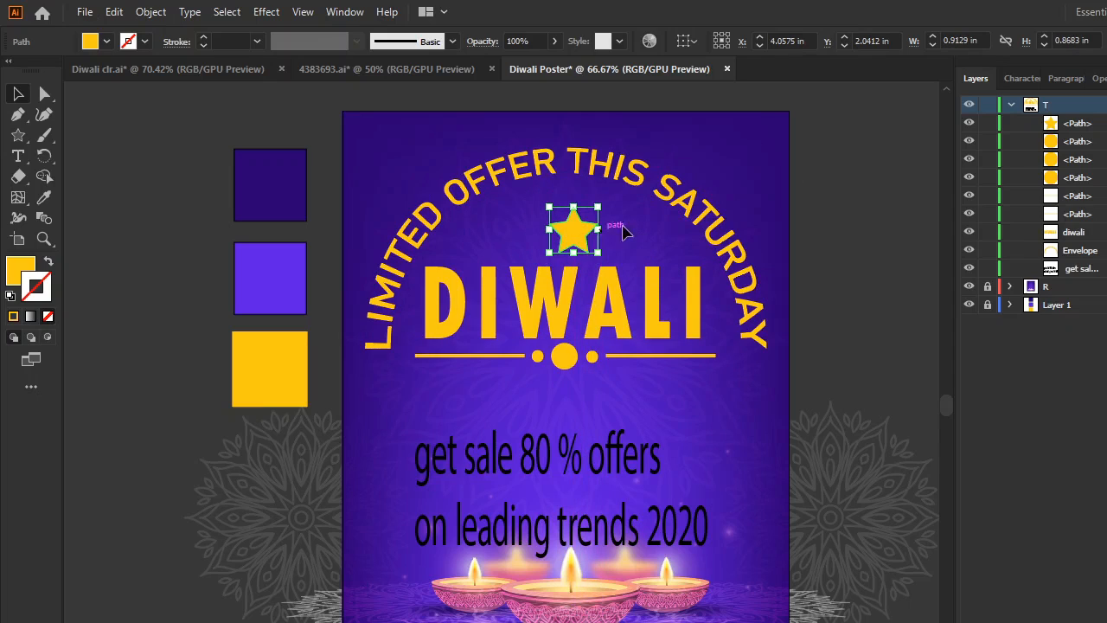
- Delete the word "sale" from the black "get sale 80 % offers" line below the DIWALI title
left_click(831, 176)
scroll(719, 252, "down", 4)
scroll(769, 282, "up", 2)
left_click_drag(724, 238, 772, 266)
scroll(691, 223, "up", 3)
left_click_drag(675, 407, 684, 323)
left_click(588, 412)
key("t")
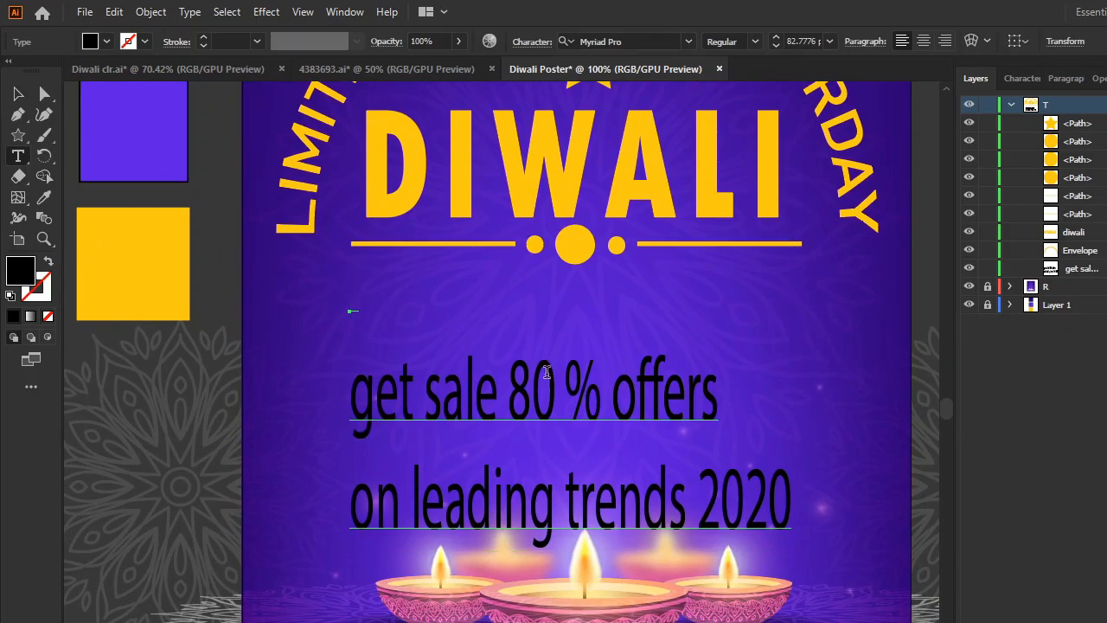
left_click(514, 396)
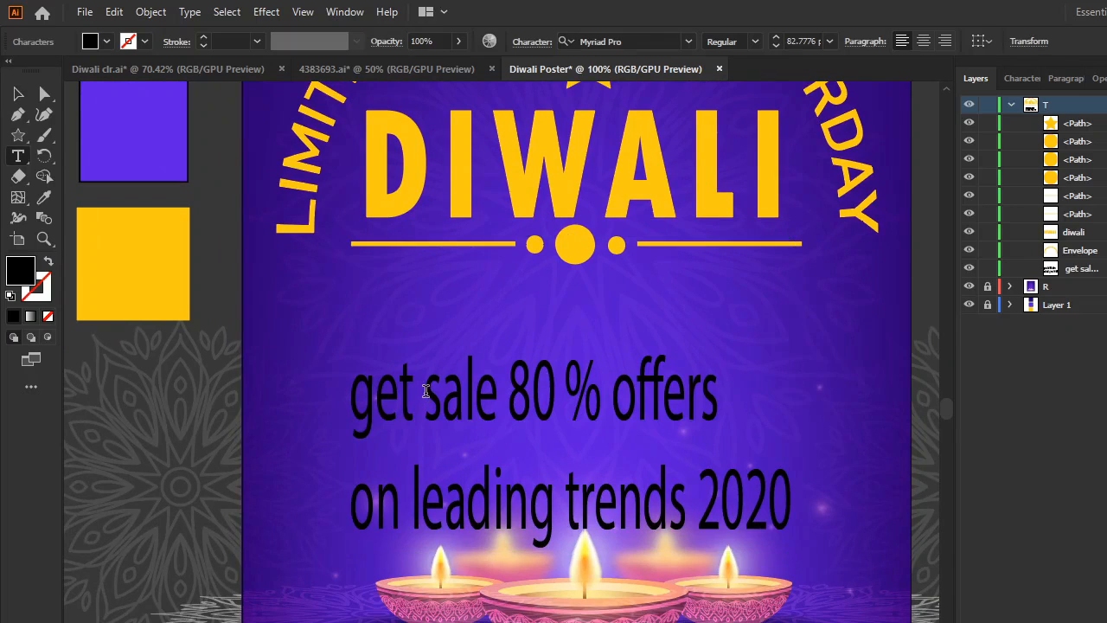
left_click_drag(496, 382, 424, 385)
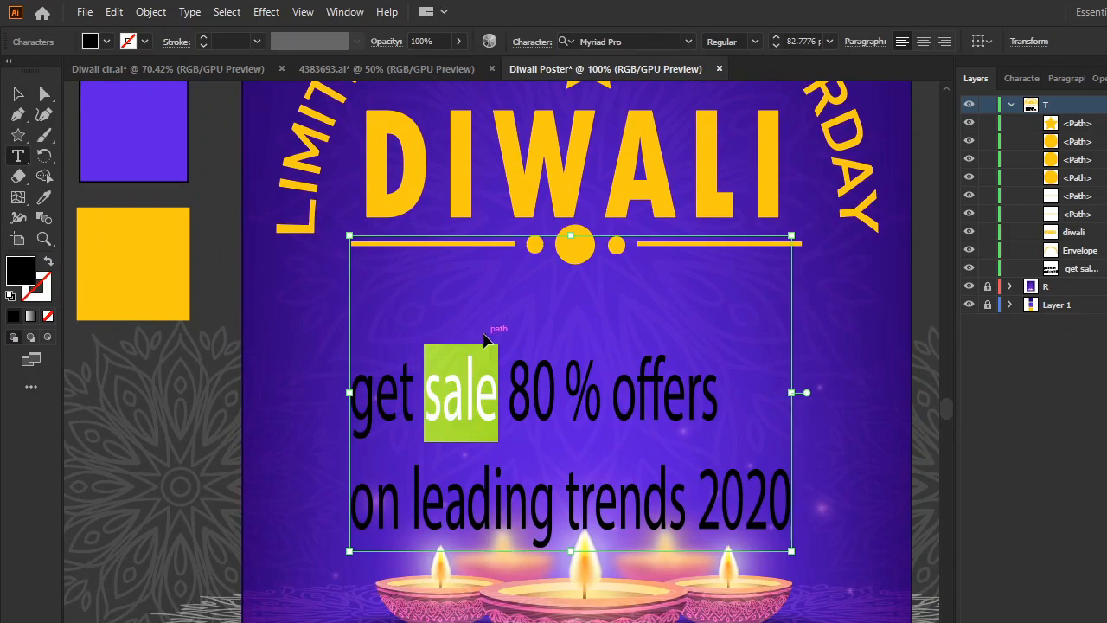
key("BackSpace")
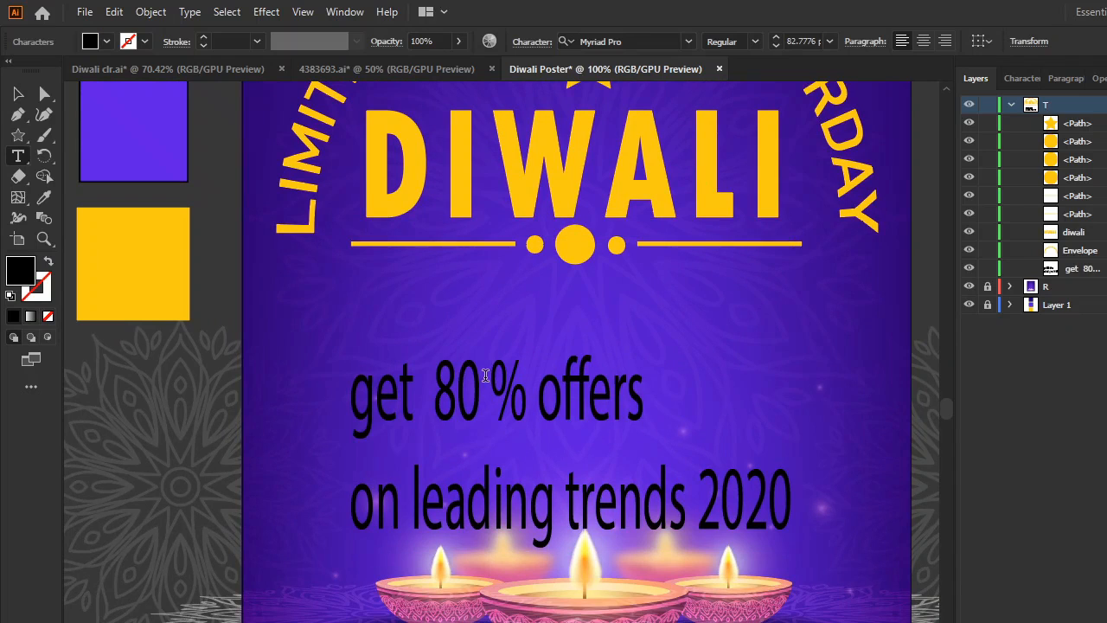
- Move the black "get 80 % offers on leading trends 2020" text block down over the lamps
type("v")
key("ctrl+z")
left_click(15, 97)
left_click_drag(523, 401, 571, 567)
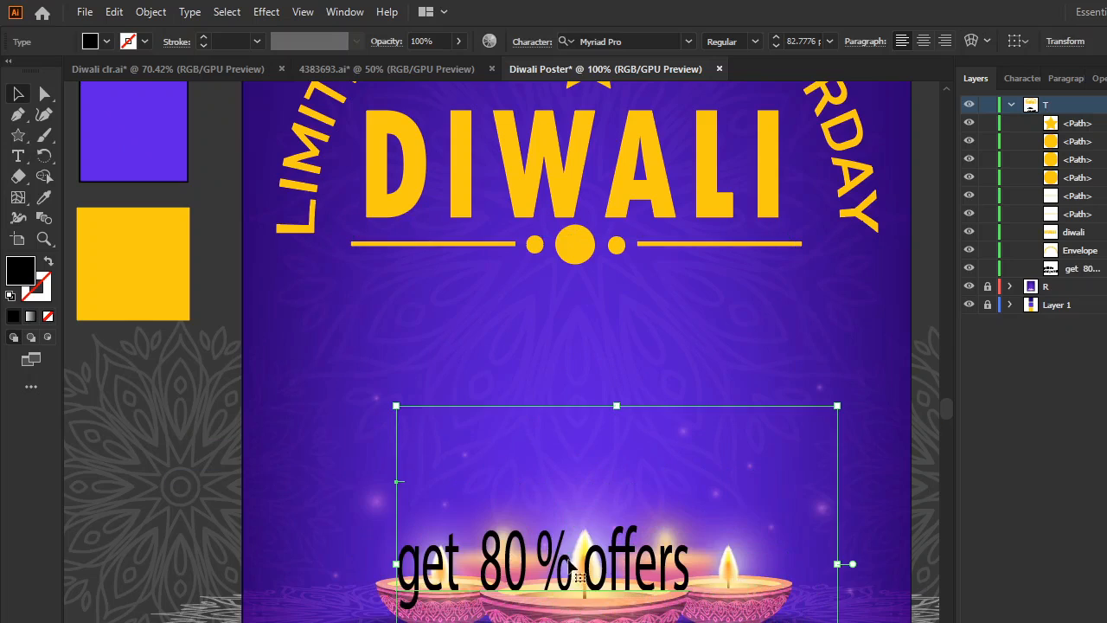
- Add "sale" as a separate text below the DIWALI dotted underline and set it in All Caps
key("t")
left_click(446, 350)
type("sale")
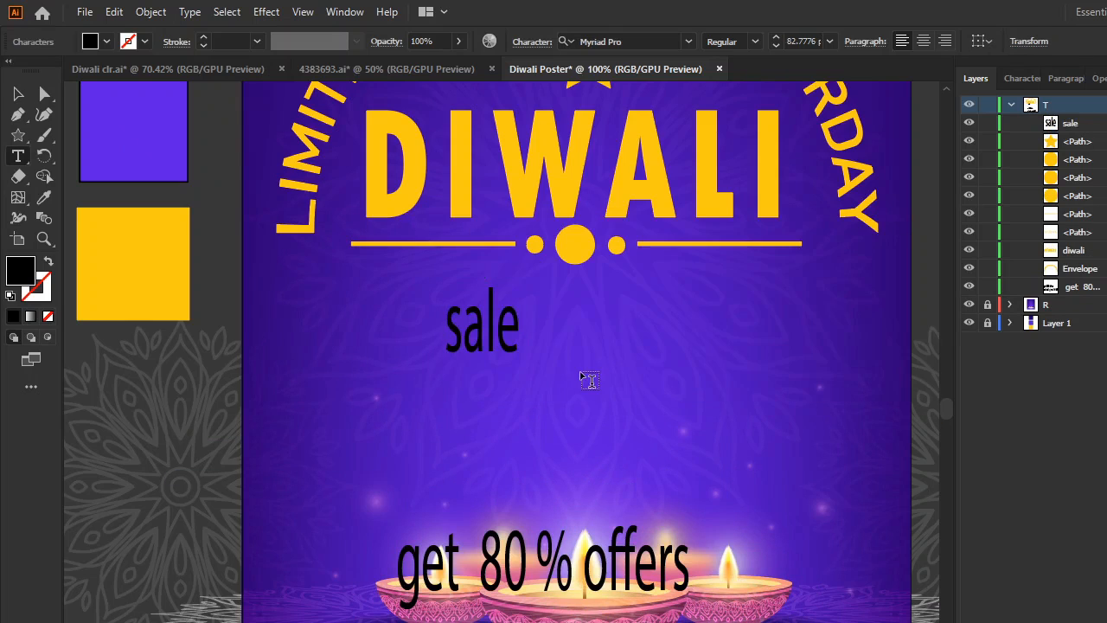
double_click(494, 324)
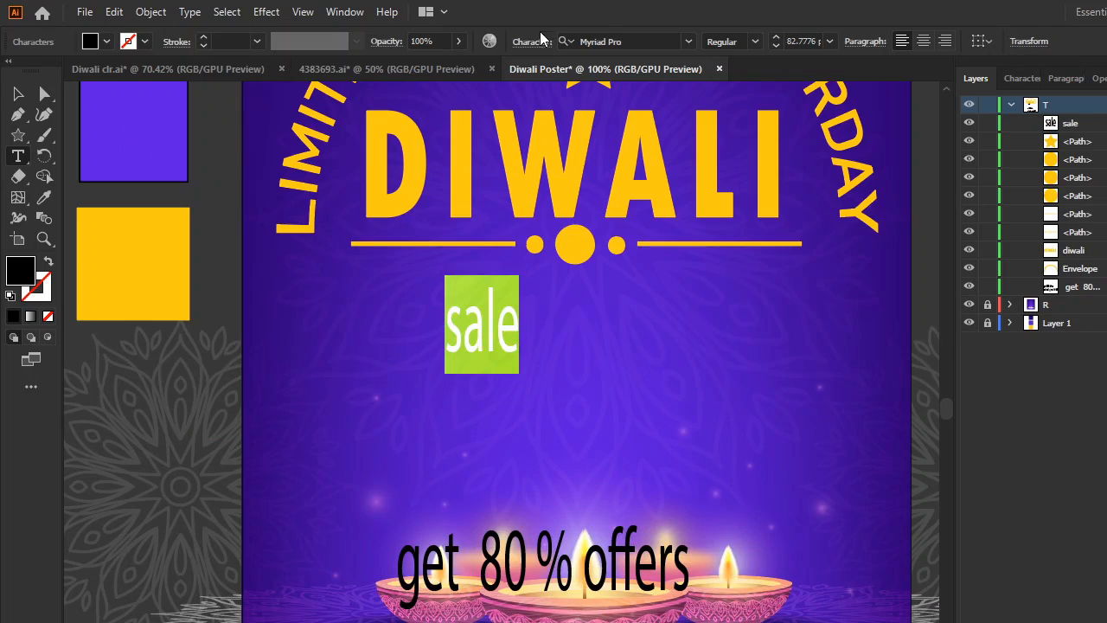
left_click(512, 40)
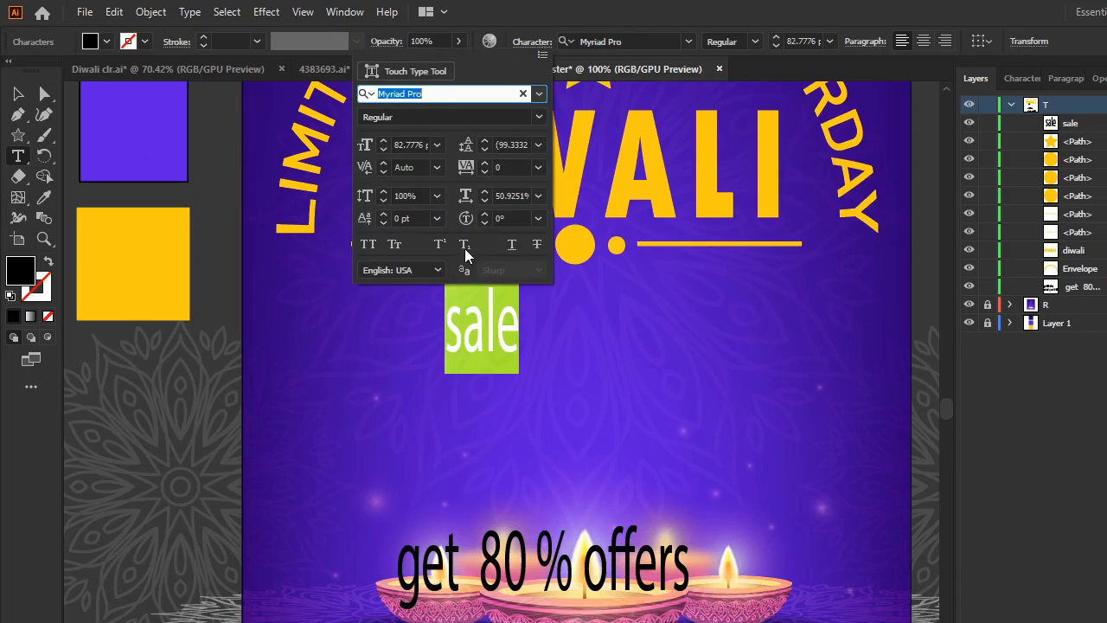
left_click(368, 244)
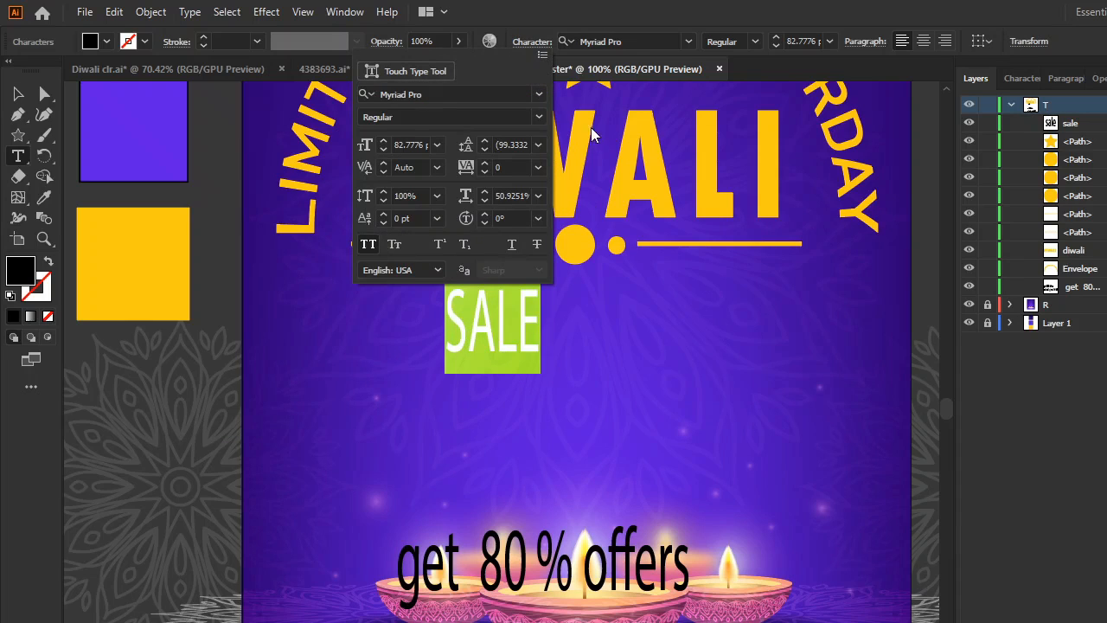
- Format SALE in yellow Stencil and enlarge it beneath the DIWALI dotted underline
left_click(539, 94)
scroll(611, 356, "up", 2)
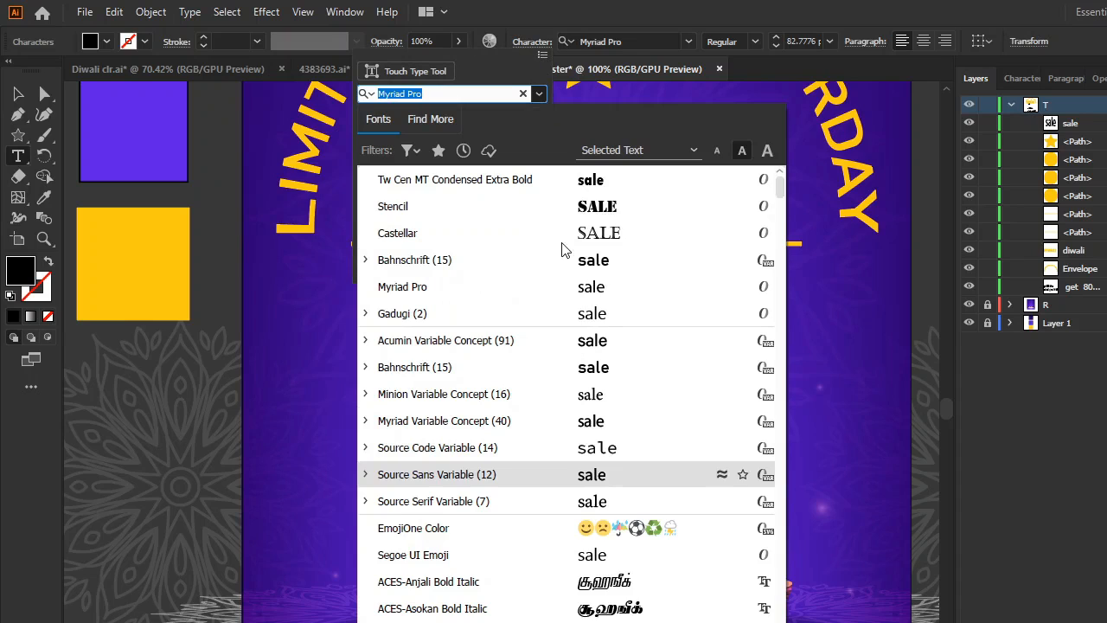
left_click(614, 210)
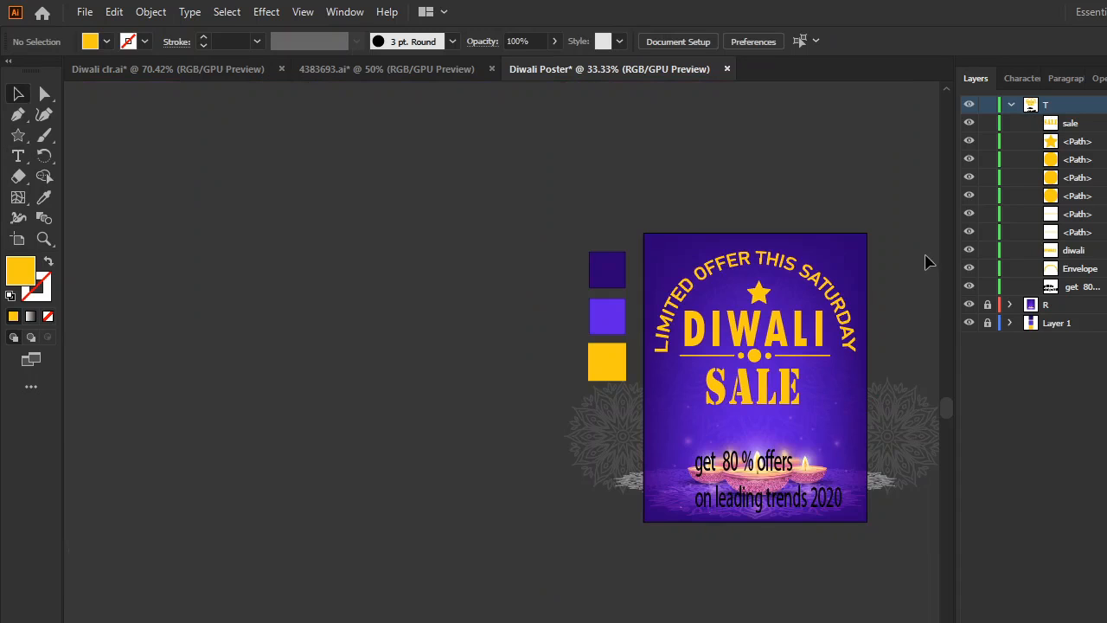
- Draw a horizontal line about 5.75 in long just below SALE with the Line Segment tool
left_click_drag(887, 326, 810, 249)
scroll(694, 277, "up", 3)
left_click_drag(750, 441, 729, 383)
left_click(689, 541)
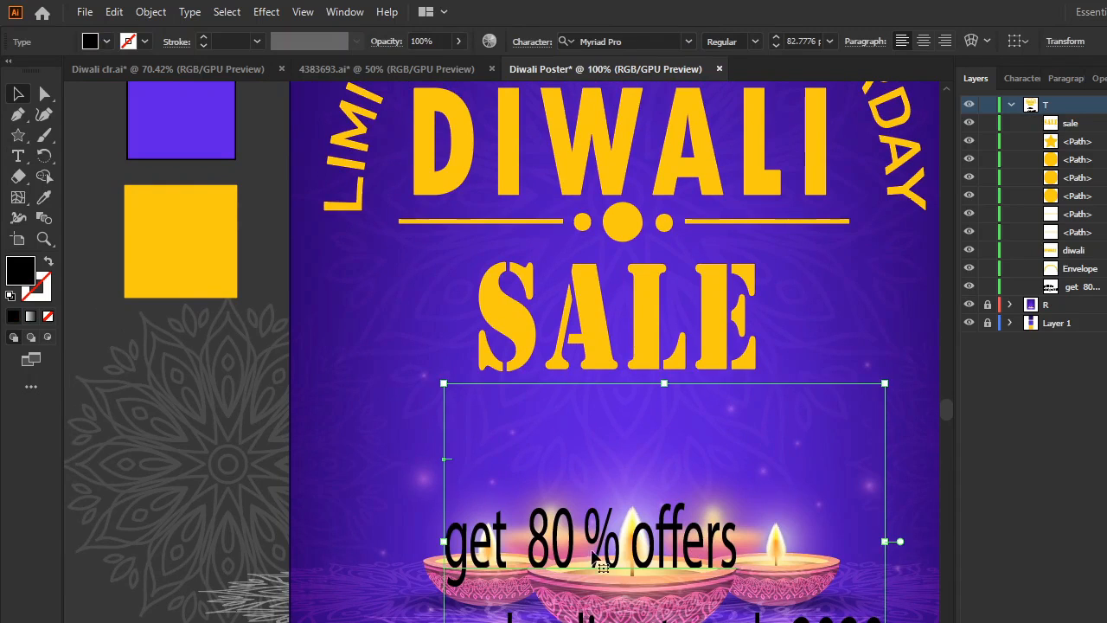
left_click_drag(638, 321, 606, 403)
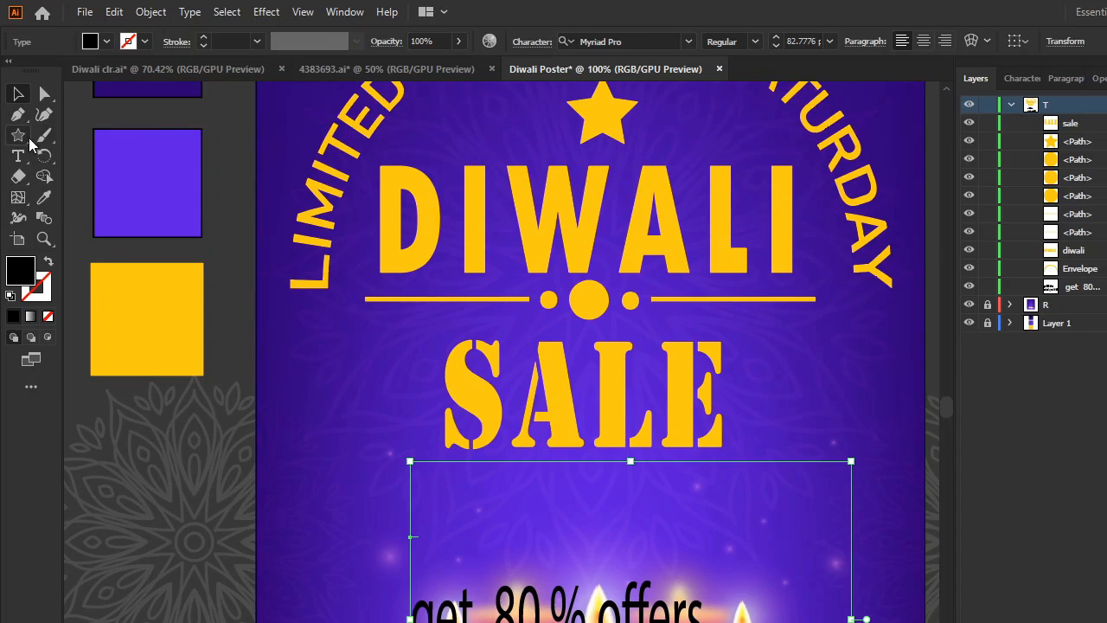
right_click(27, 140)
left_click(89, 219)
left_click_drag(578, 299, 549, 191)
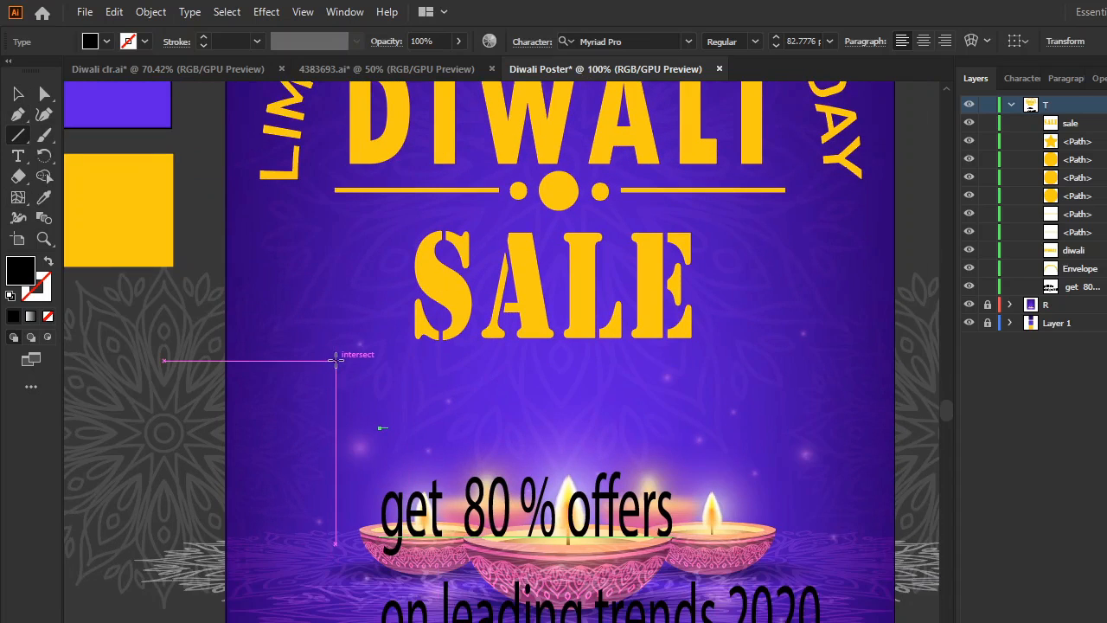
left_click(787, 346)
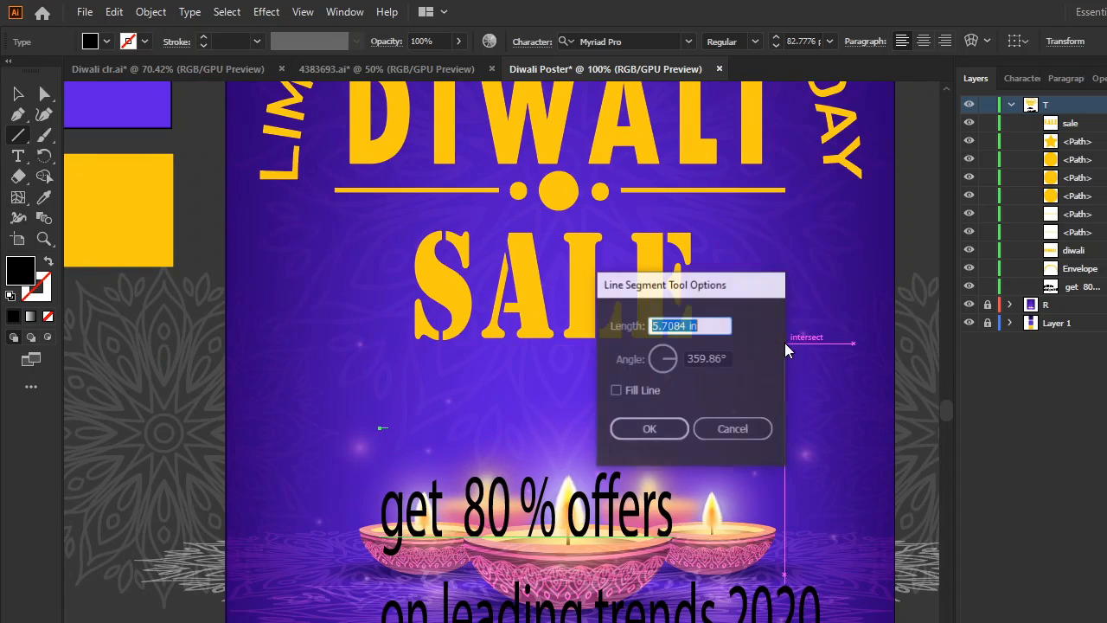
left_click(744, 419)
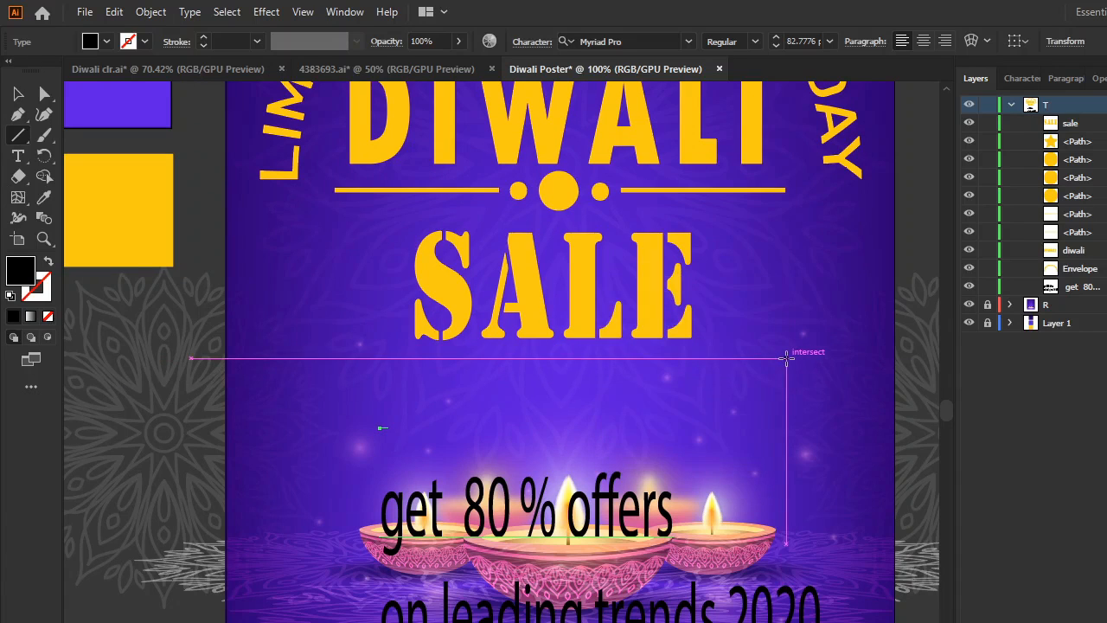
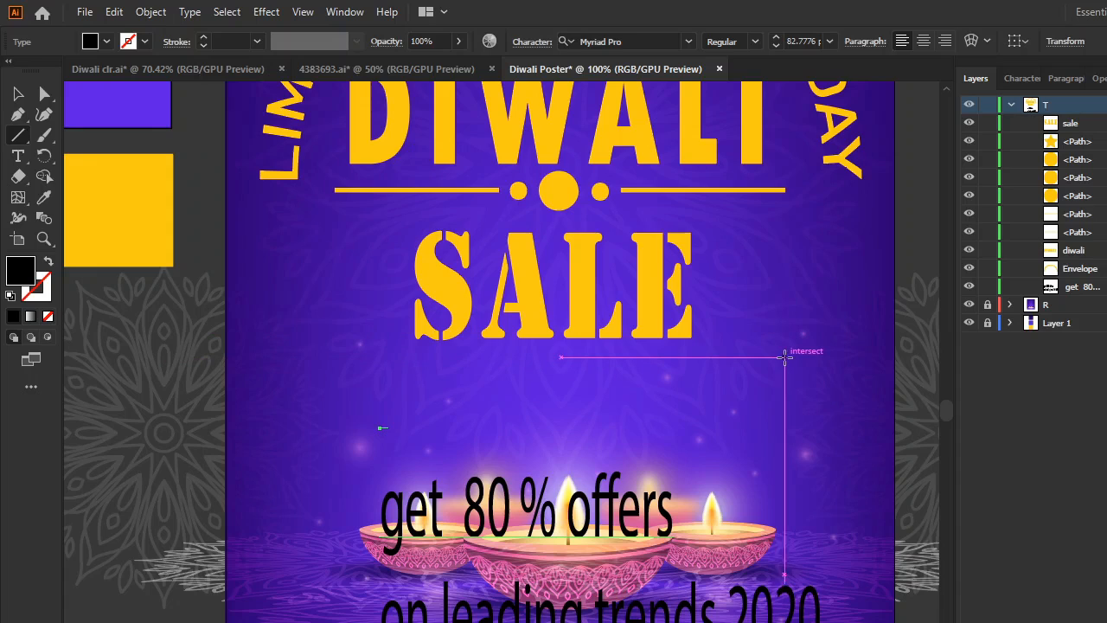
mouse_move(785, 356)
left_mouse_down()
mouse_move(480, 367)
mouse_move(389, 424)
mouse_move(386, 350)
mouse_move(332, 346)
mouse_move(332, 356)
left_mouse_up()
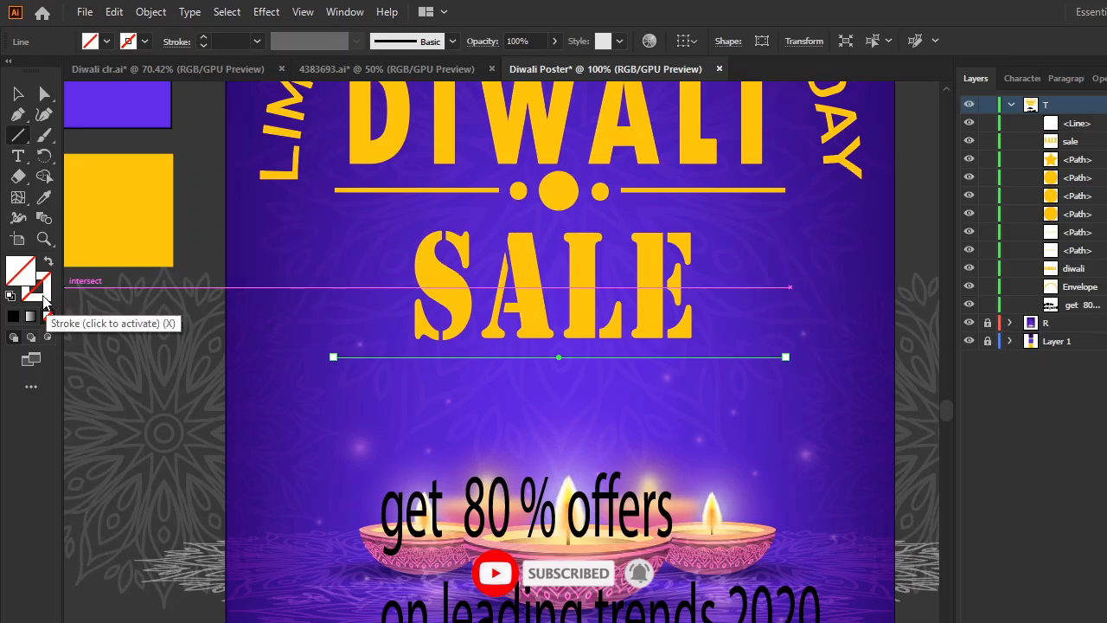
- Copy the yellow 4 pt stroke of the DIWALI underline onto the line below SALE and deselect it
key("i")
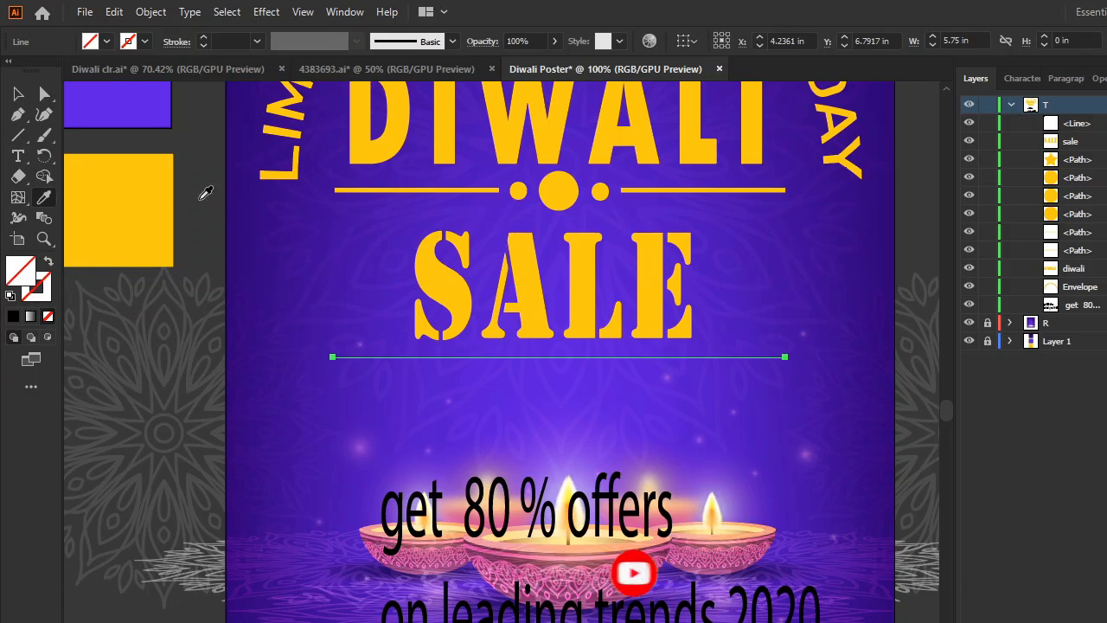
left_click(372, 190)
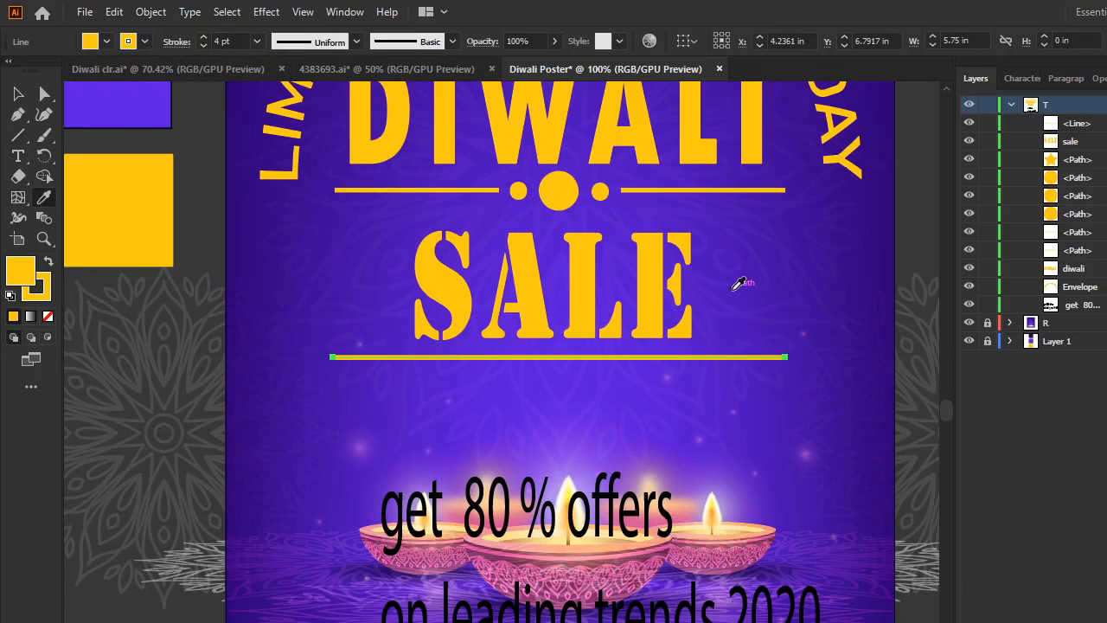
key("v")
left_click(736, 324)
scroll(736, 324, "down", 4)
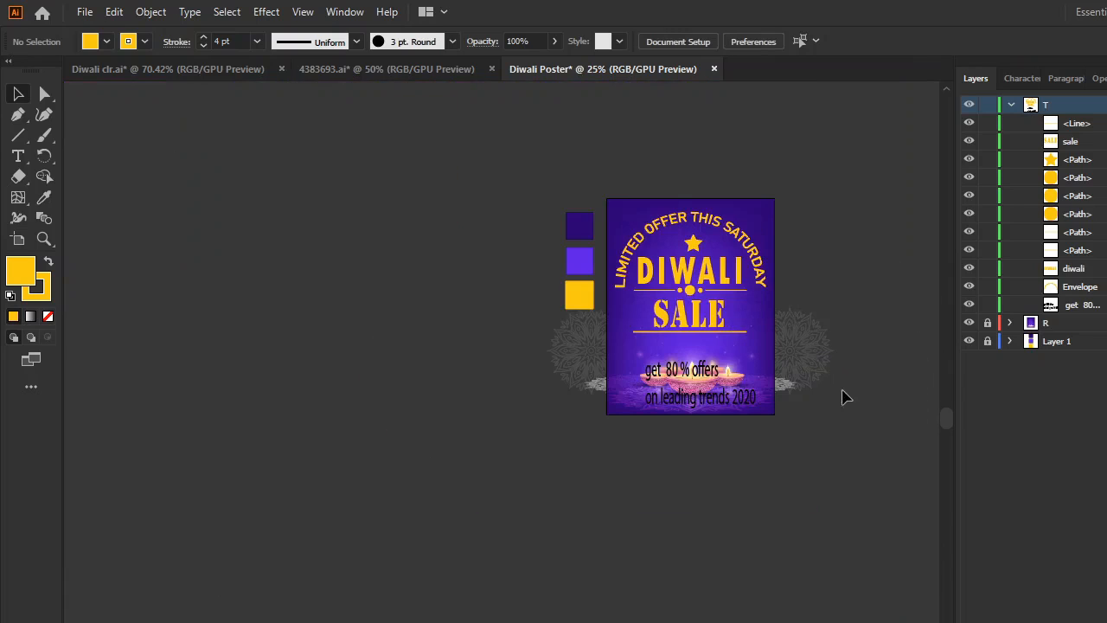
- Cut the "get 80 % offers" line out of the black text block and paste it as a separate text object
scroll(735, 400, "up", 5)
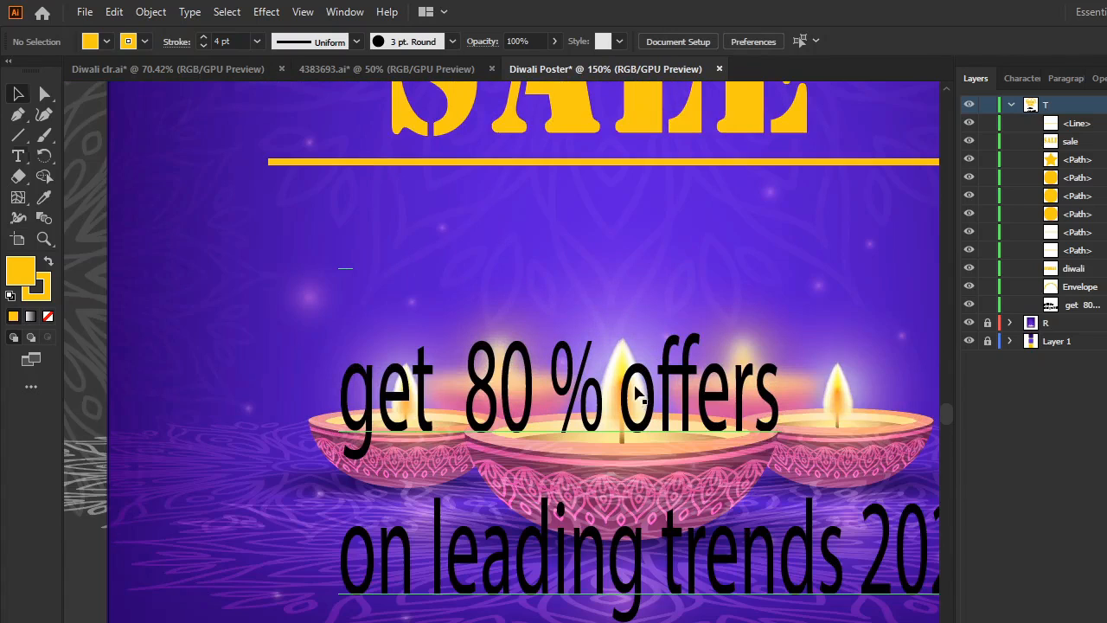
left_click(637, 394)
double_click(632, 392)
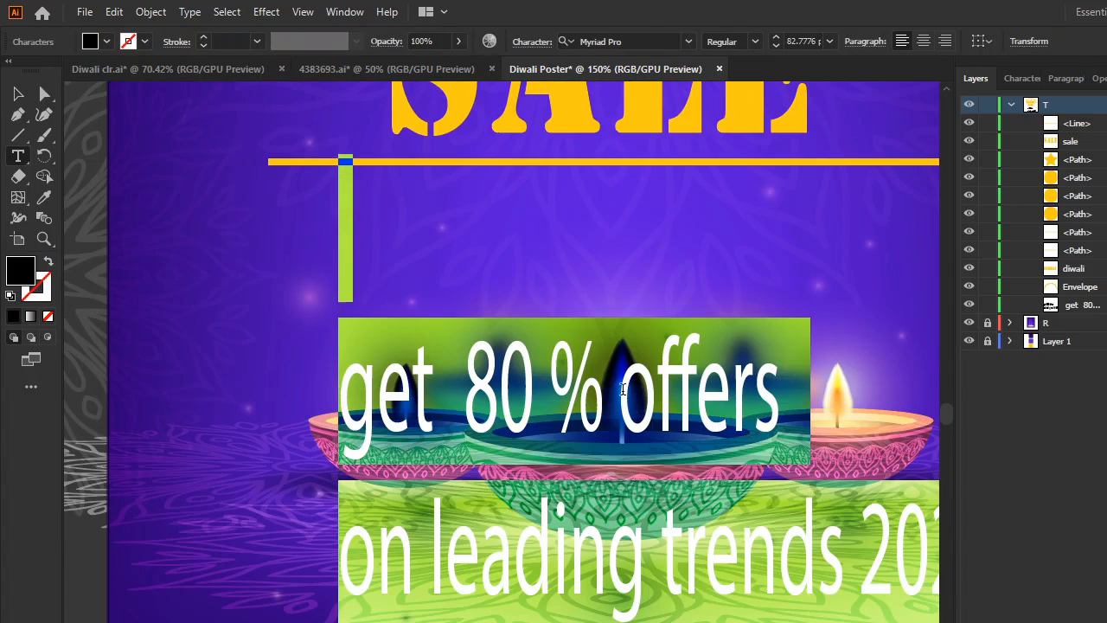
left_click(623, 390)
left_click_drag(761, 386, 307, 391)
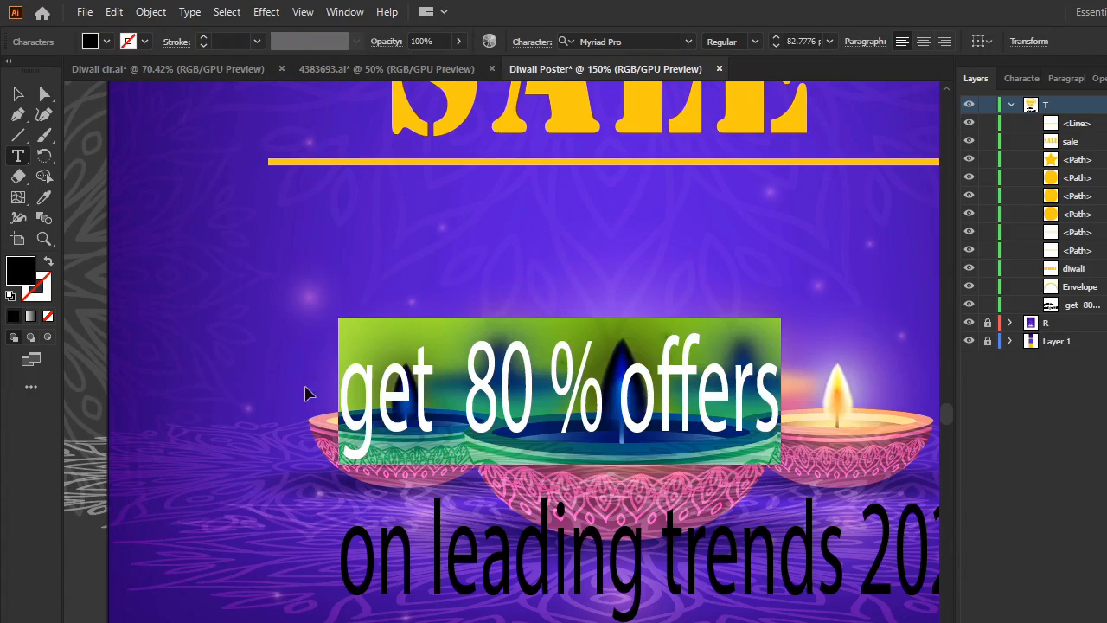
key("BackSpace")
scroll(380, 288, "up", 1)
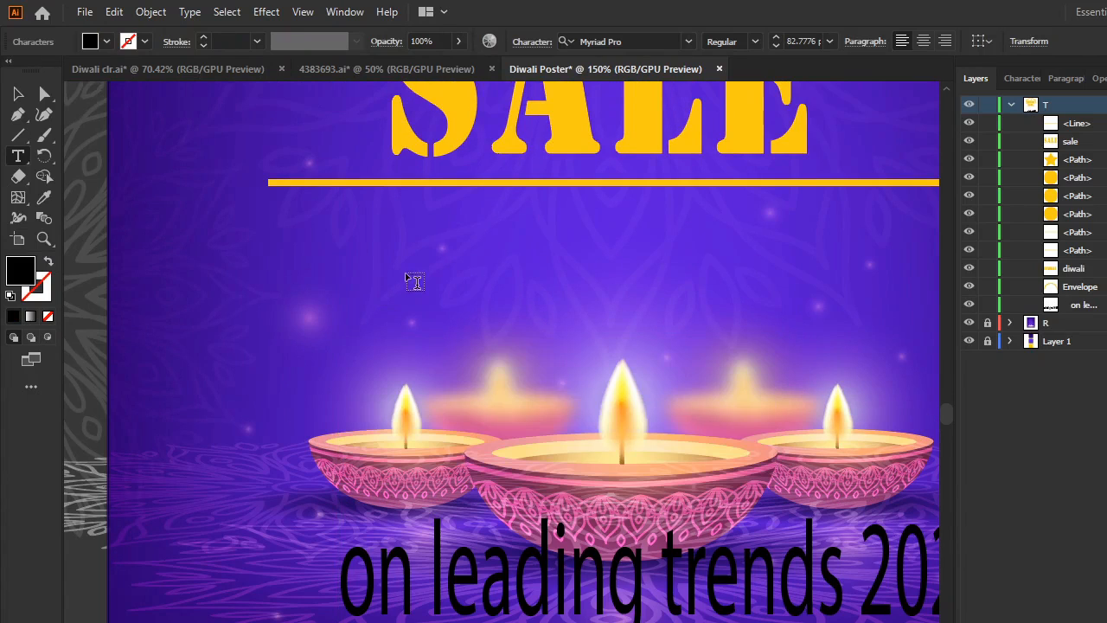
left_click(524, 254)
key("ctrl+v")
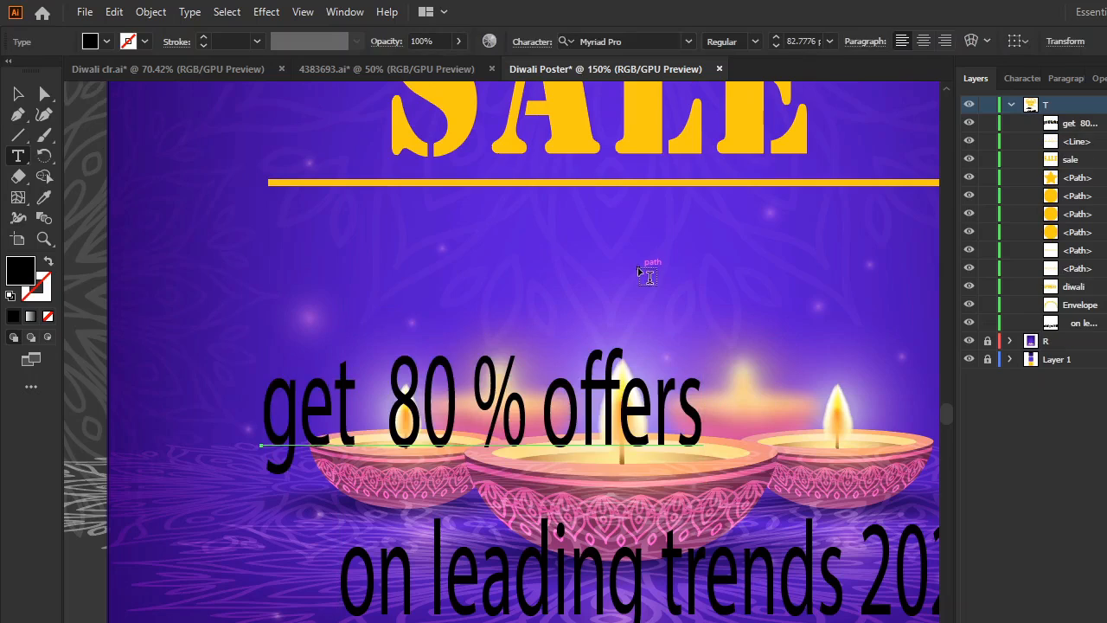
- Set the separate "get 80 % offers" text in All Caps with a tracking of 75
triple_click(527, 408)
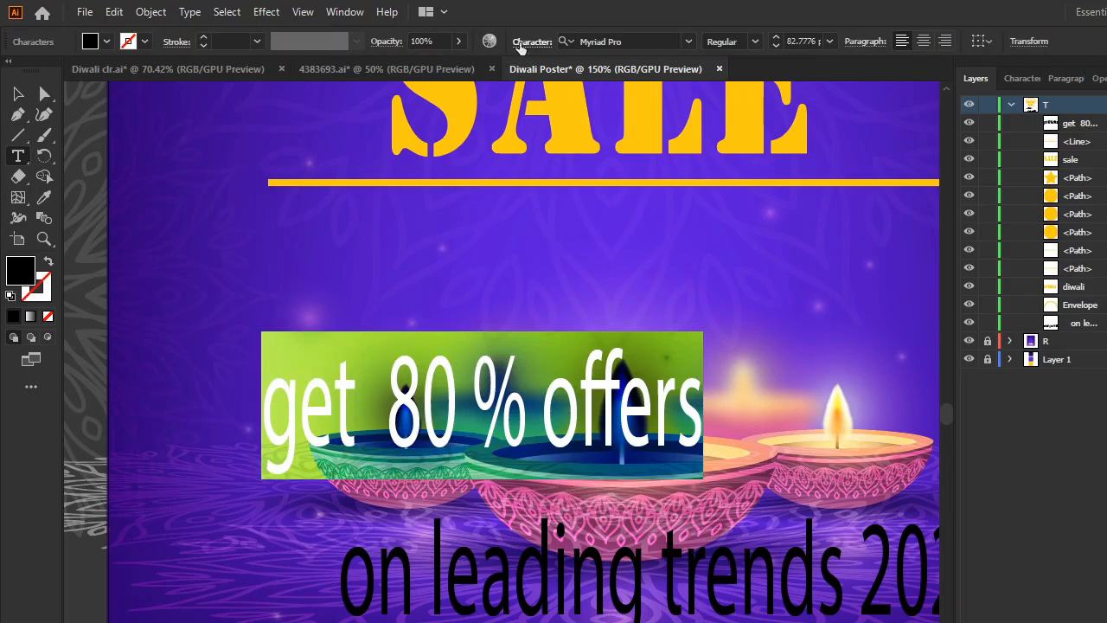
left_click(533, 42)
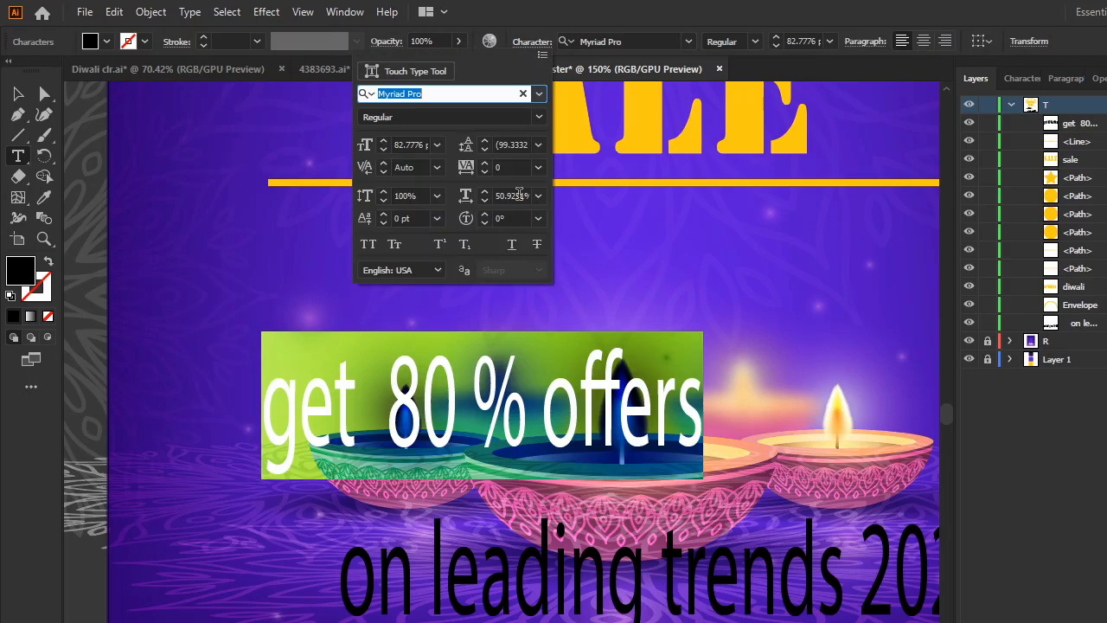
left_click(368, 244)
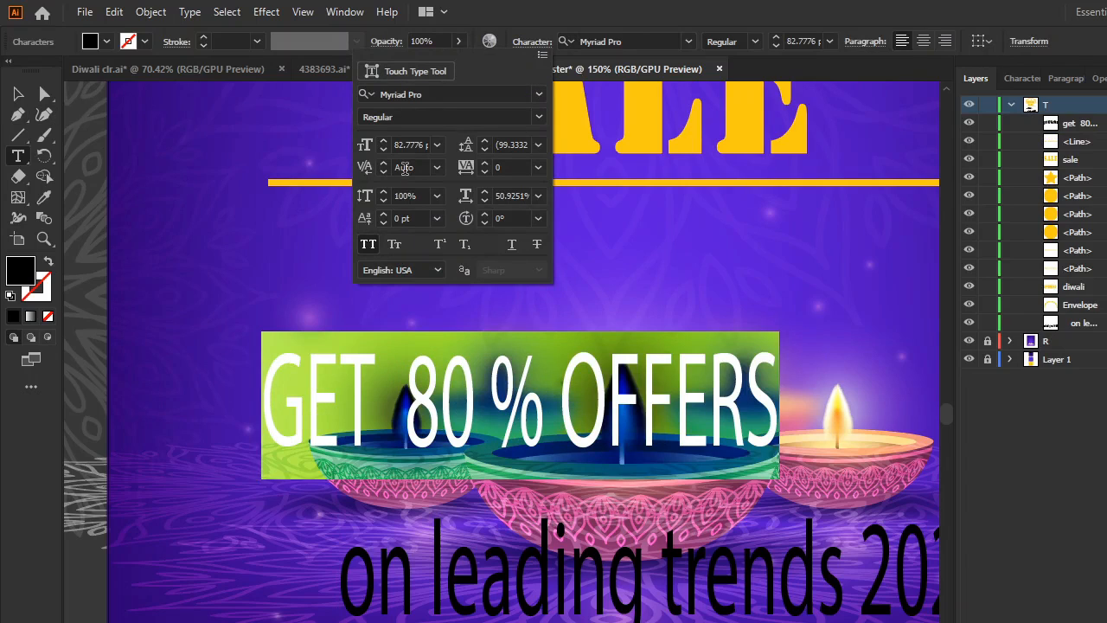
left_click(538, 167)
left_click(569, 405)
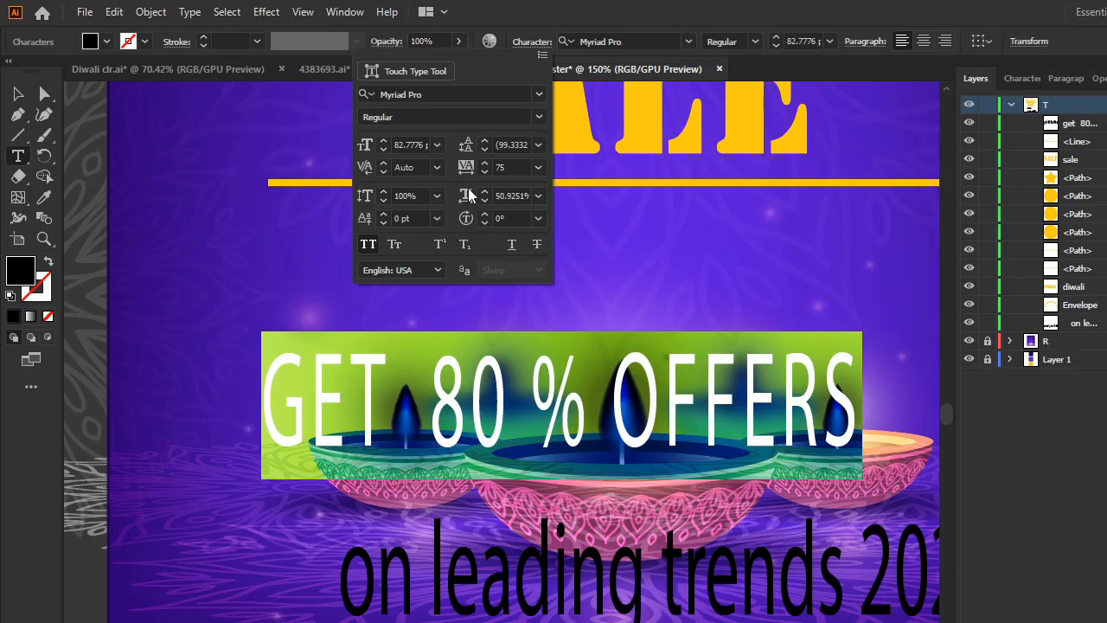
- Format GET 80 % OFFERS in yellow Stencil at about 30.8 pt and place it just under the line below SALE
left_click(539, 94)
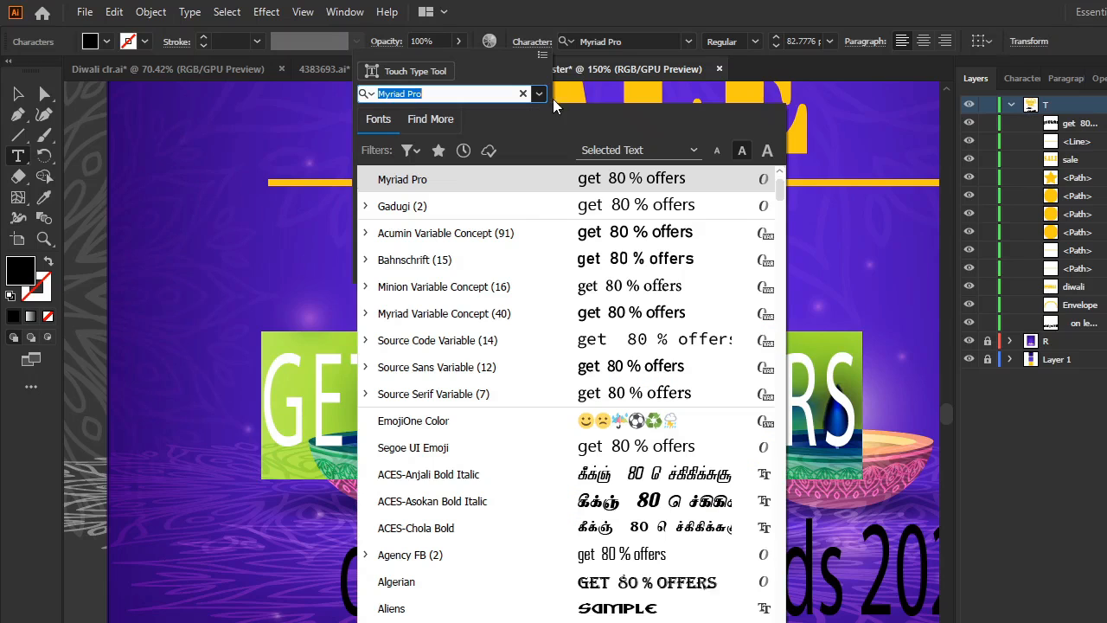
left_click(545, 351)
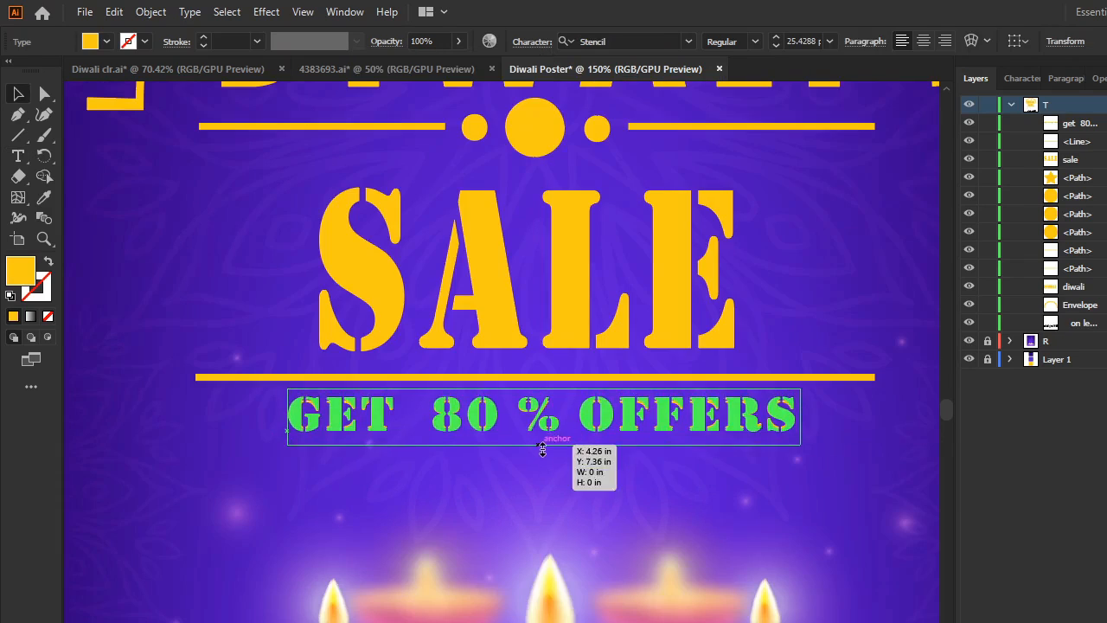
left_click_drag(539, 445, 544, 449)
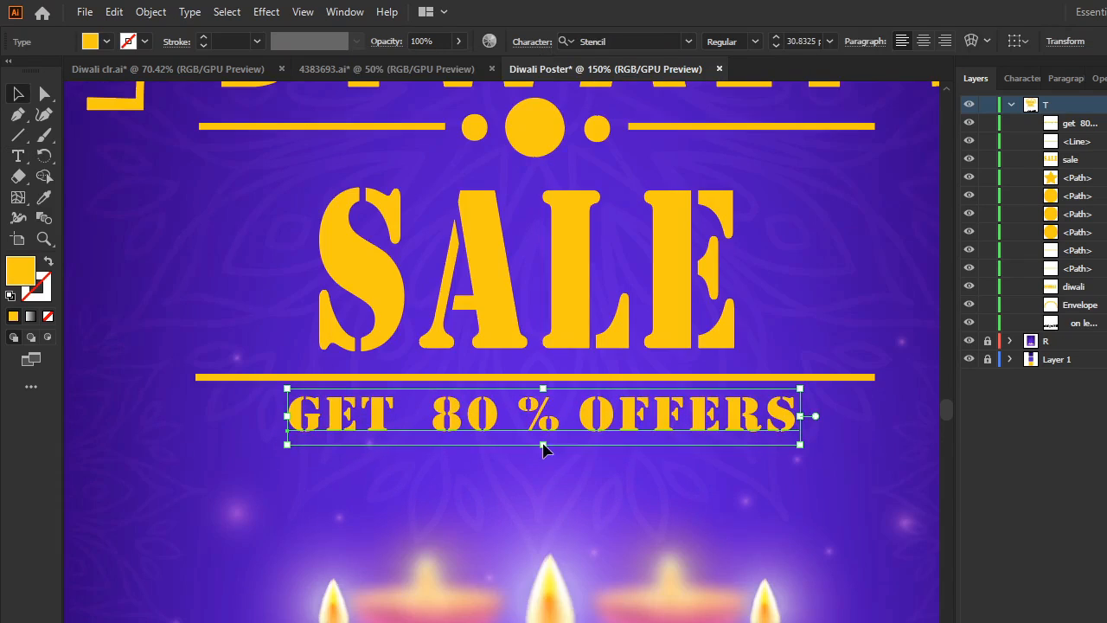
left_click(597, 485)
- Duplicate the yellow line below SALE to just beneath GET 80 % OFFERS and deselect it
scroll(597, 486, "down", 4)
scroll(608, 512, "up", 4)
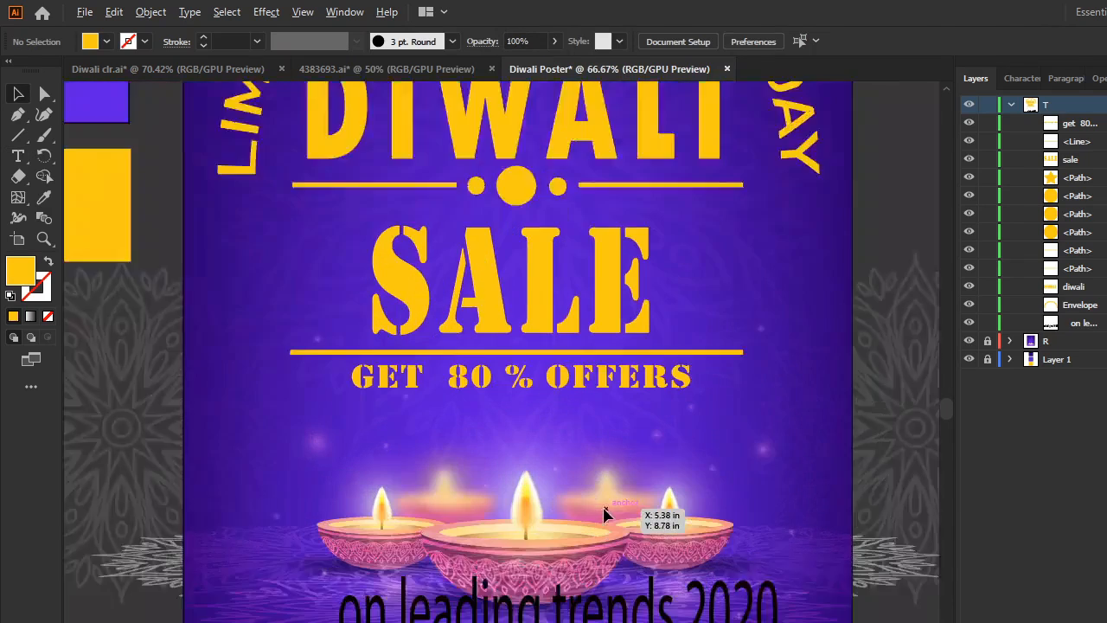
left_click(580, 275)
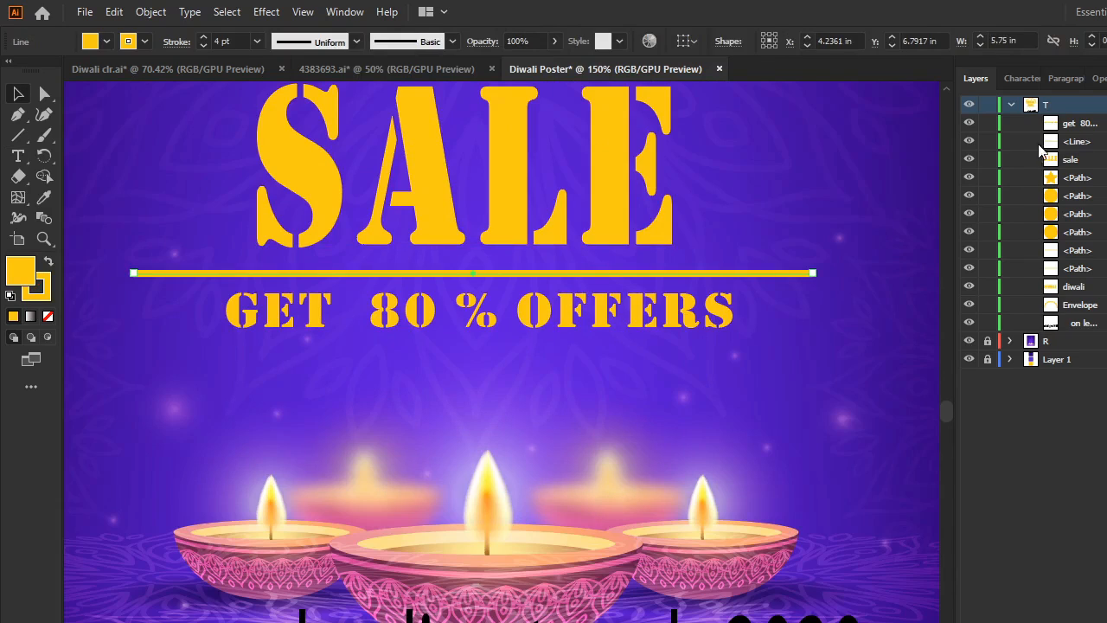
left_click_drag(1103, 141, 1106, 225)
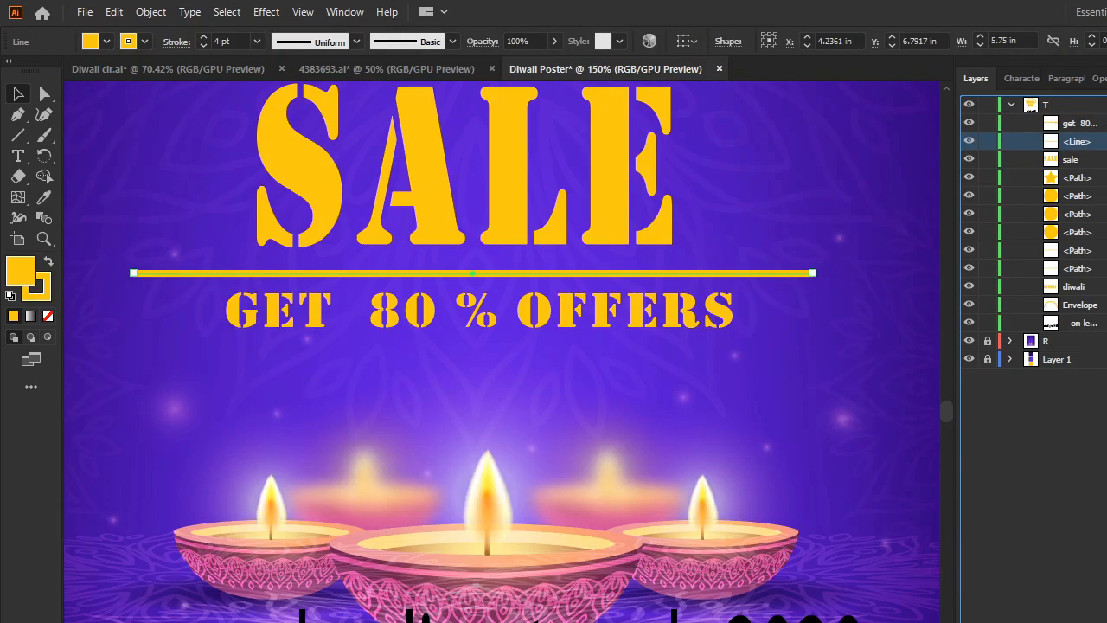
left_click_drag(694, 273, 675, 359)
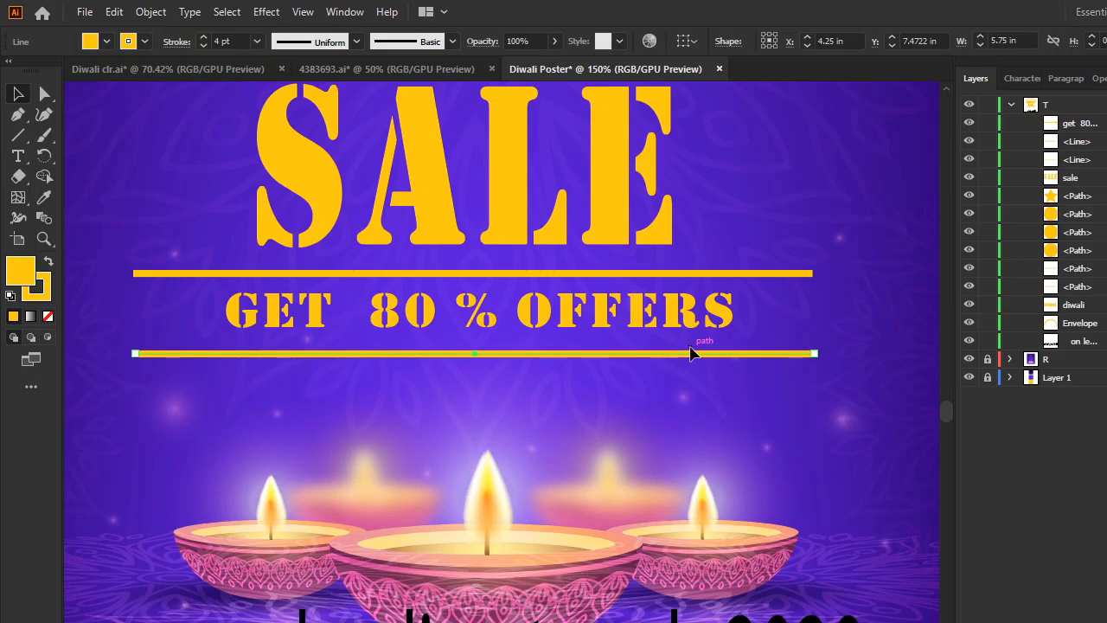
scroll(695, 327, "down", 3)
left_click(876, 216)
scroll(779, 282, "down", 3)
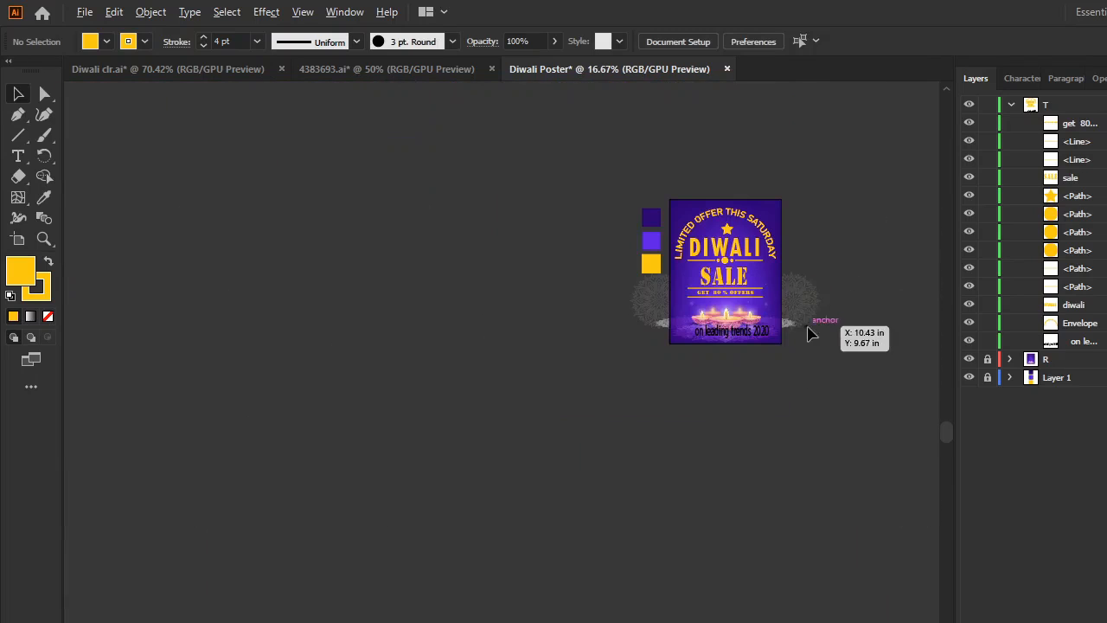
- Select all the text in the black "on leading trends 2020" block and set it in All Caps
scroll(746, 317, "up", 7)
left_click(711, 483)
scroll(710, 481, "down", 4)
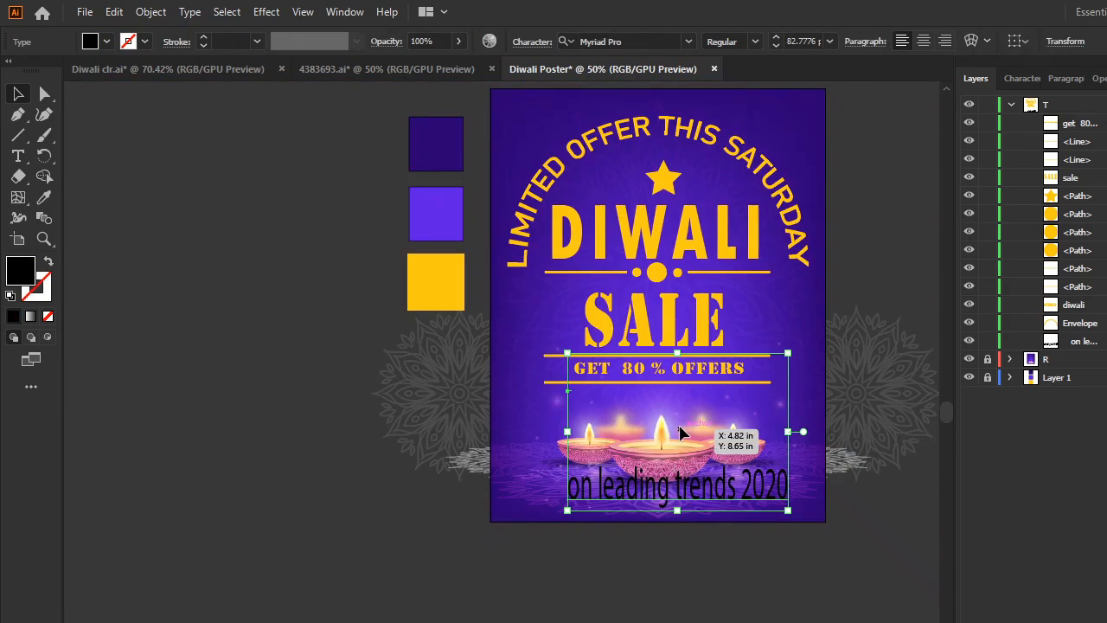
double_click(684, 489)
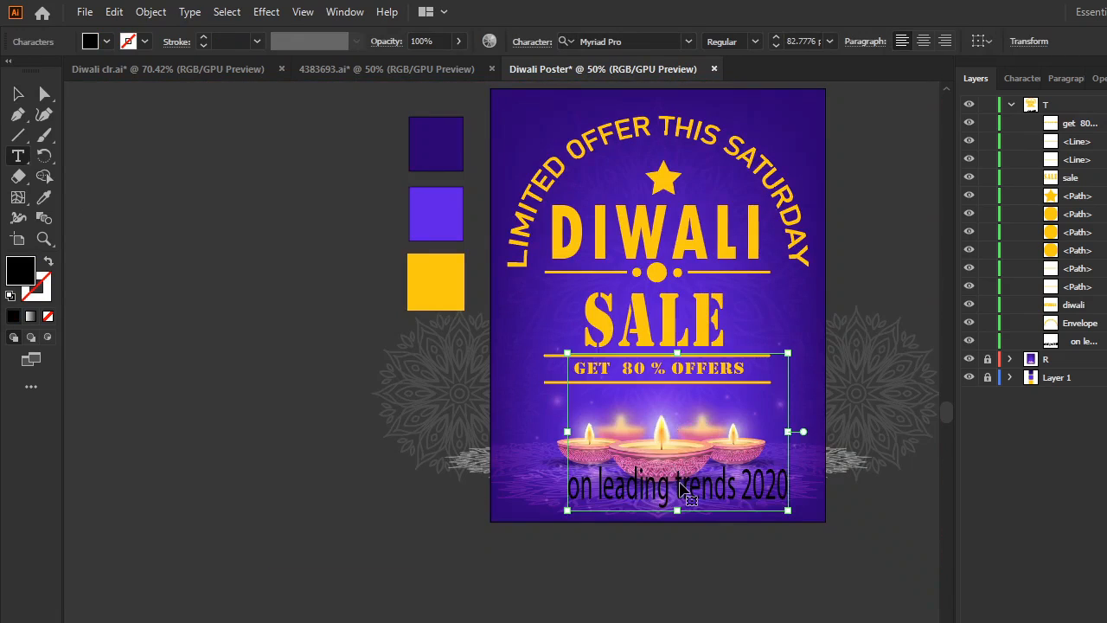
key("ctrl+a")
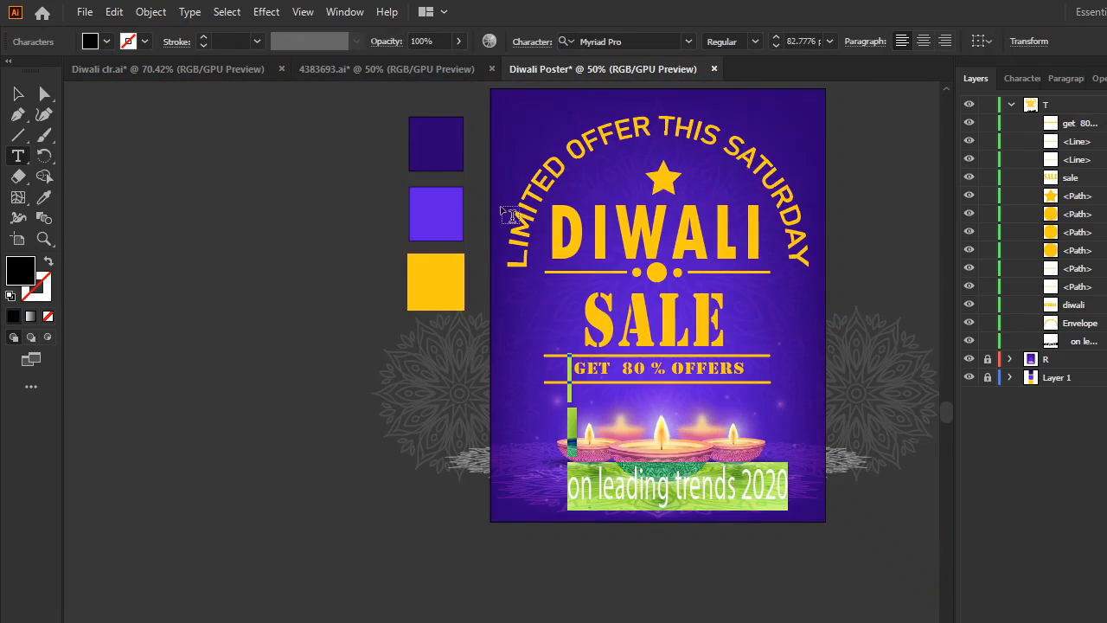
left_click(550, 43)
left_click(381, 247)
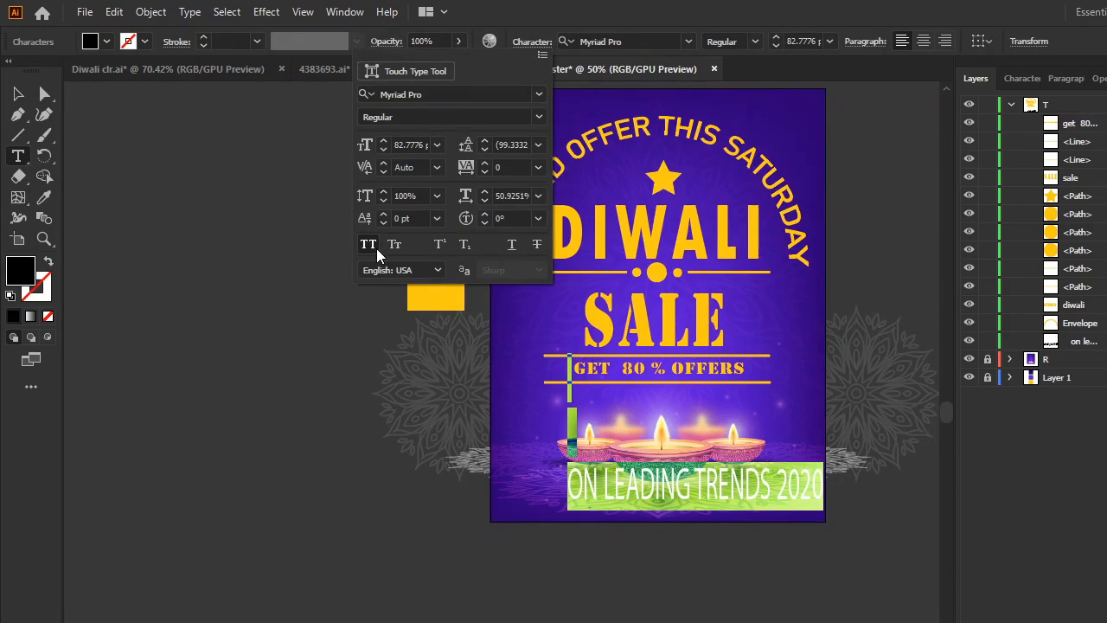
- Try Gadugi and Source Code Variable on the ON LEADING TRENDS 2020 text, settling on the Source Sans Variable font
left_click(538, 94)
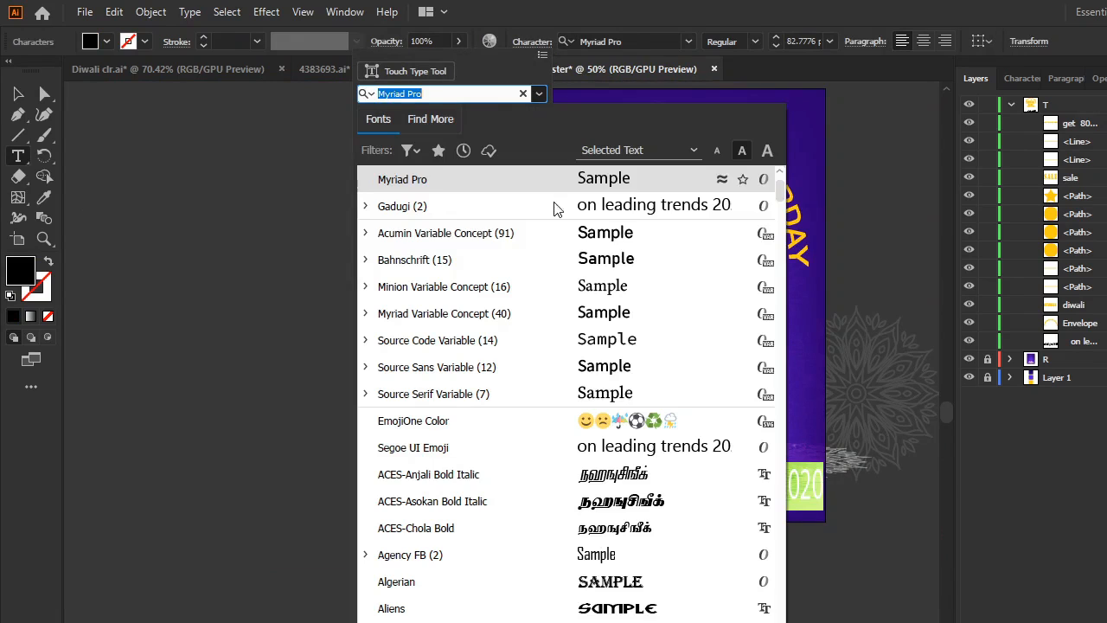
left_click(574, 206)
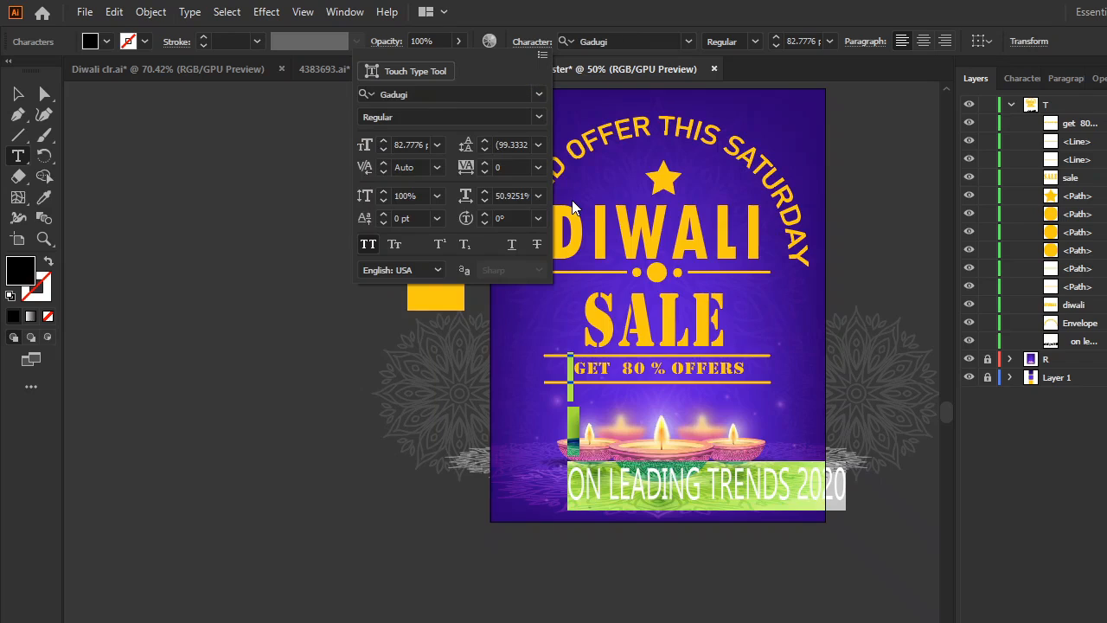
left_click(539, 94)
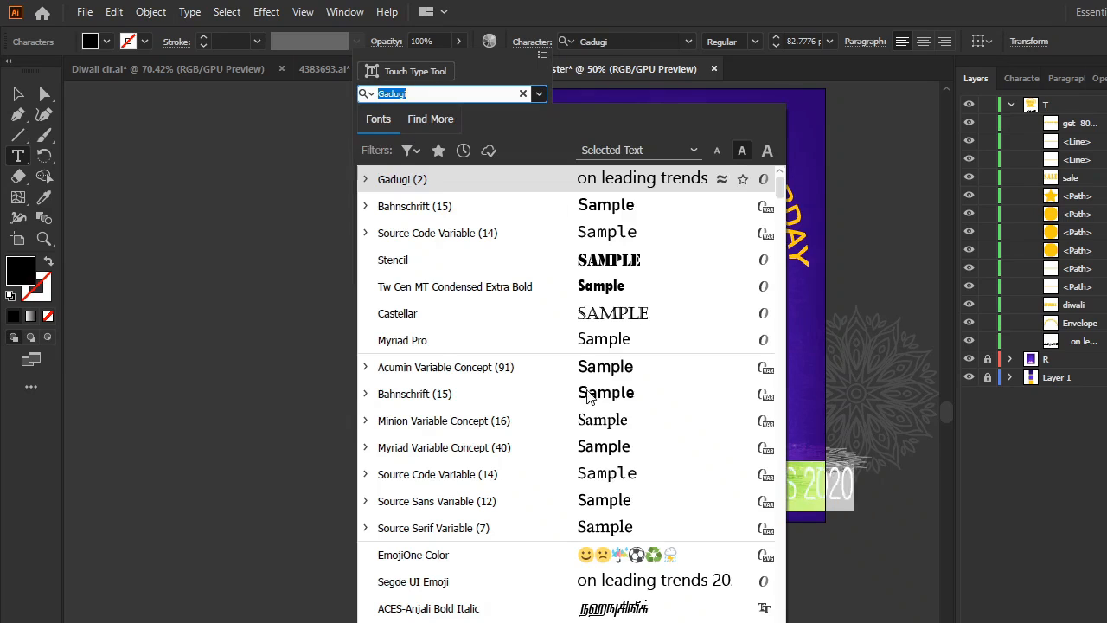
left_click(582, 472)
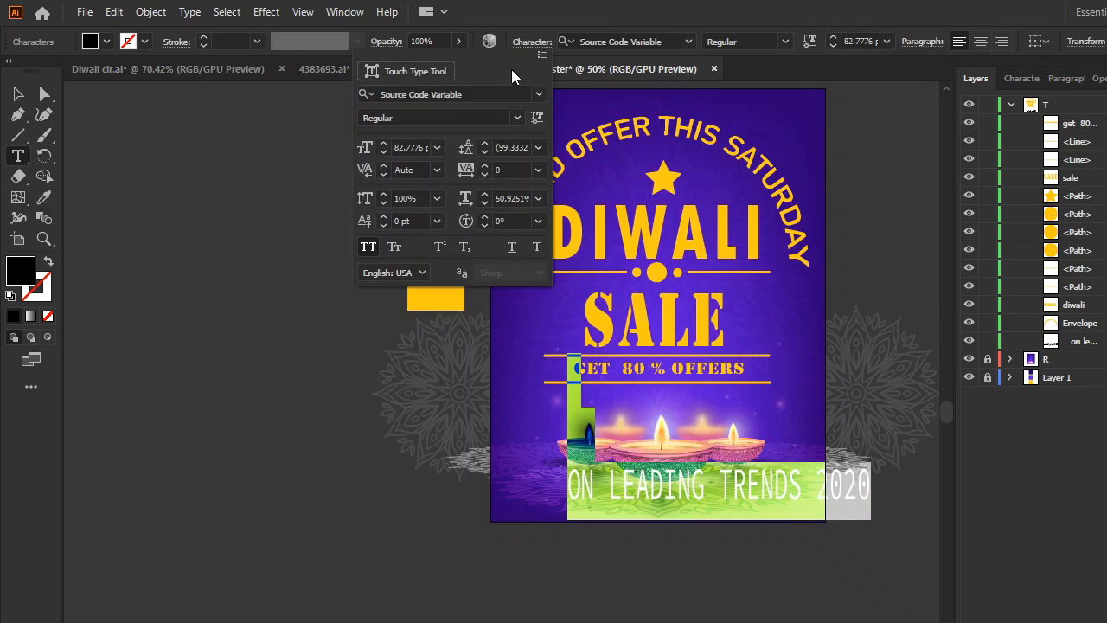
left_click(531, 93)
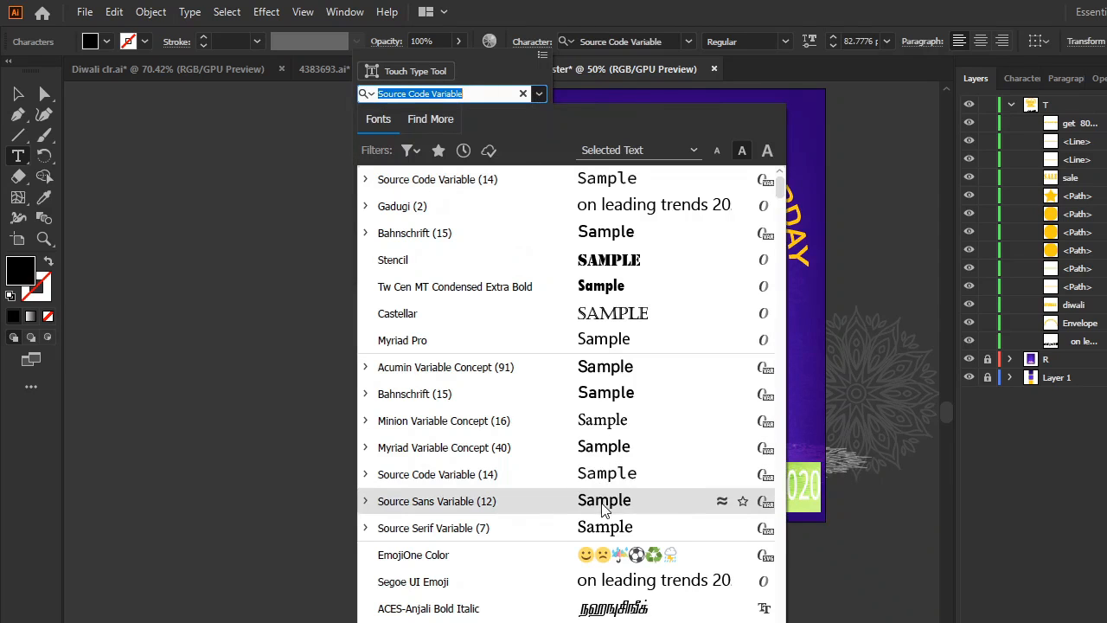
key("Escape")
key("Down")
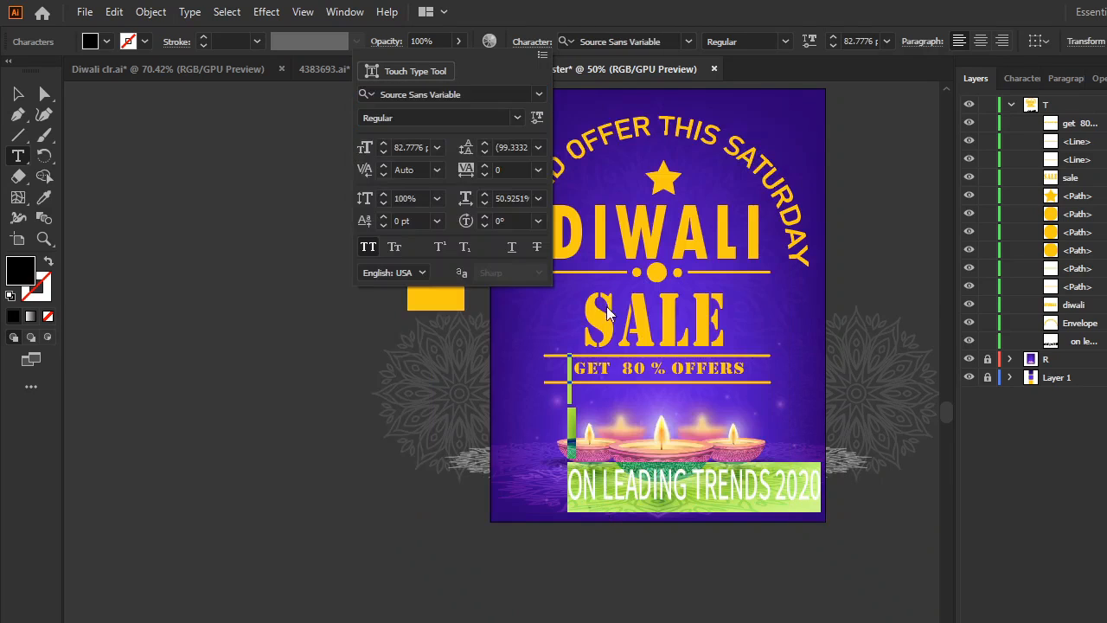
- Set the vertical scale of ON LEADING TRENDS 2020 to 71% and its tracking to 54
left_click(421, 198)
scroll(422, 199, "down", 20)
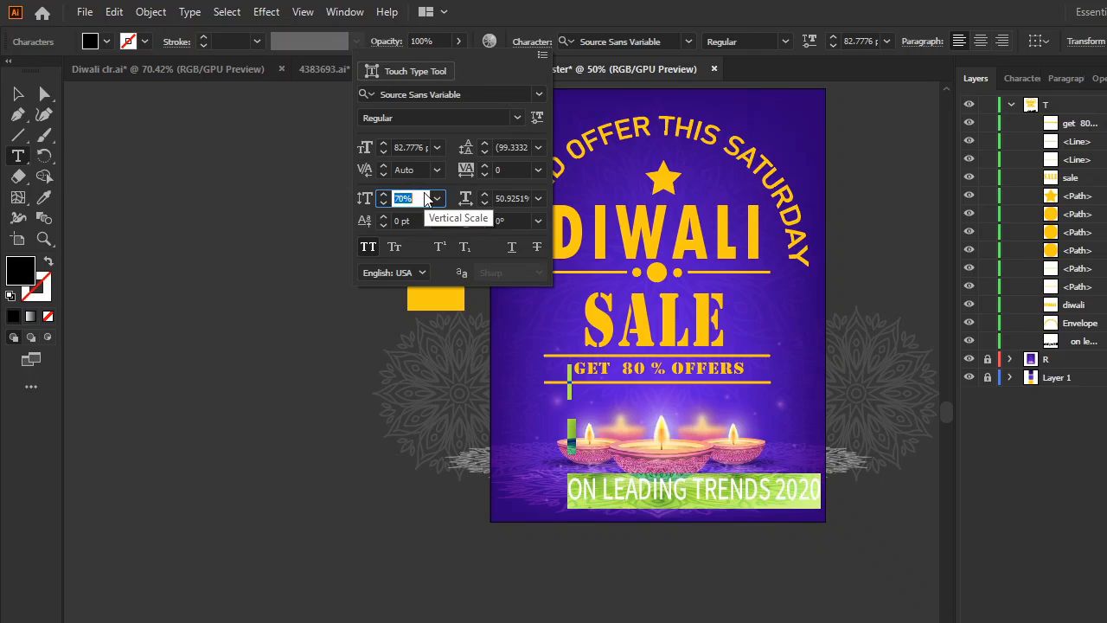
scroll(425, 198, "up", 1)
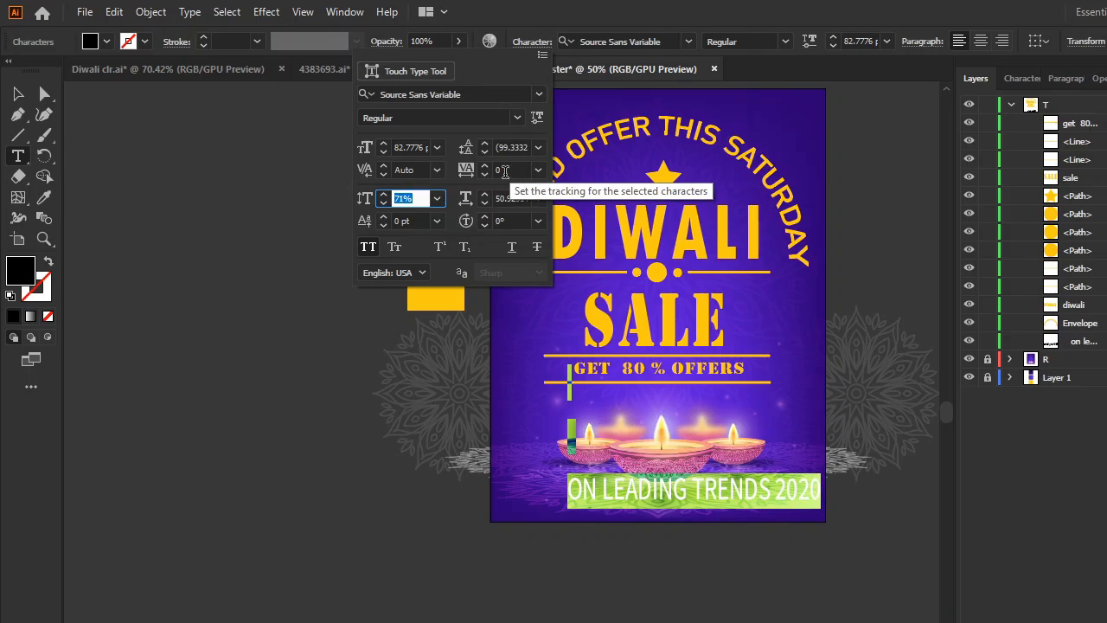
left_click(506, 171)
scroll(510, 171, "up", 20)
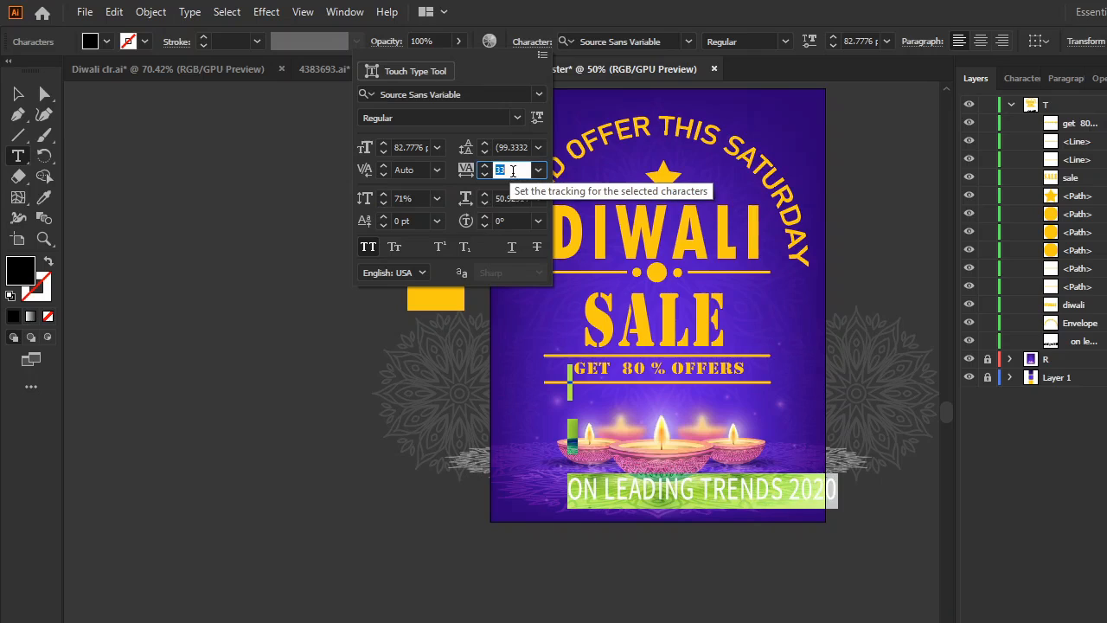
scroll(513, 170, "up", 3)
- Reduce the ON LEADING TRENDS 2020 text to 24 pt and finish editing it
left_click(435, 147)
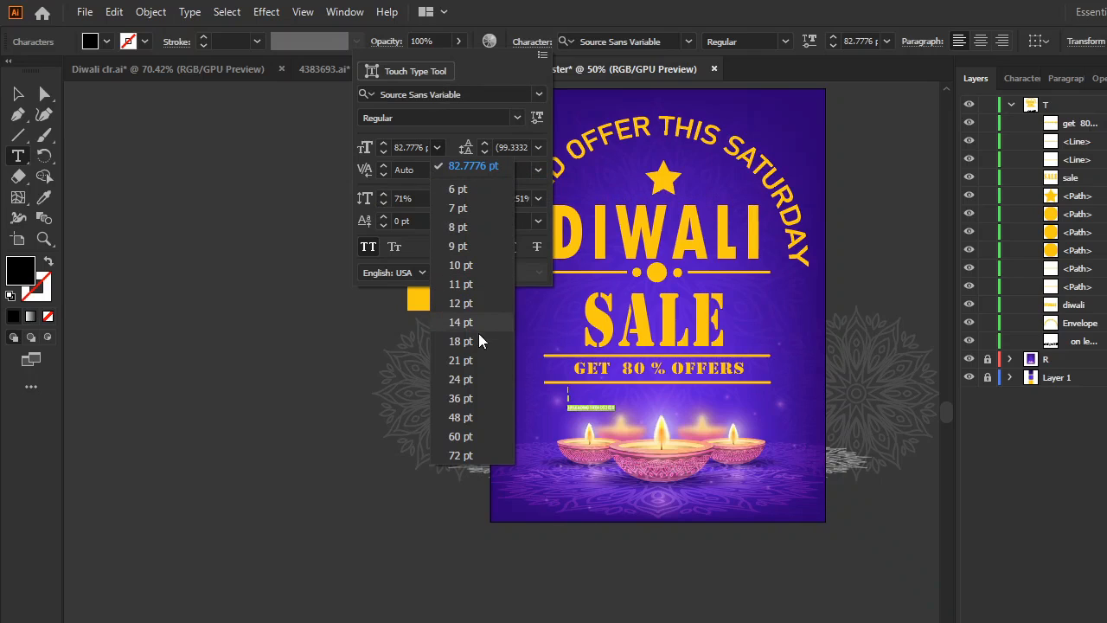
left_click(467, 378)
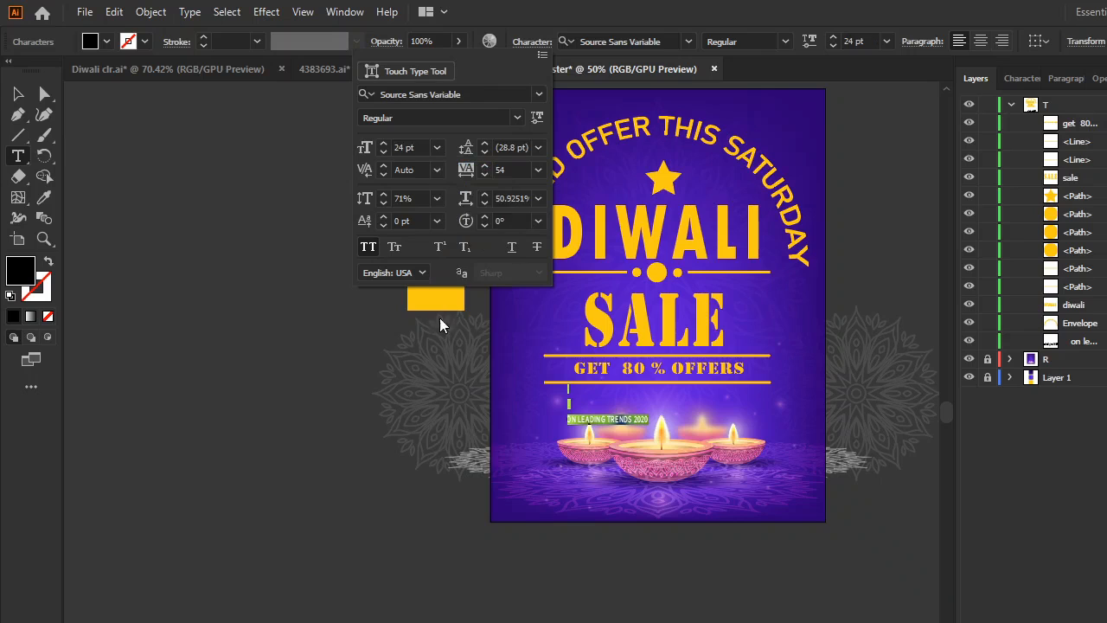
left_click(24, 95)
left_click(13, 96)
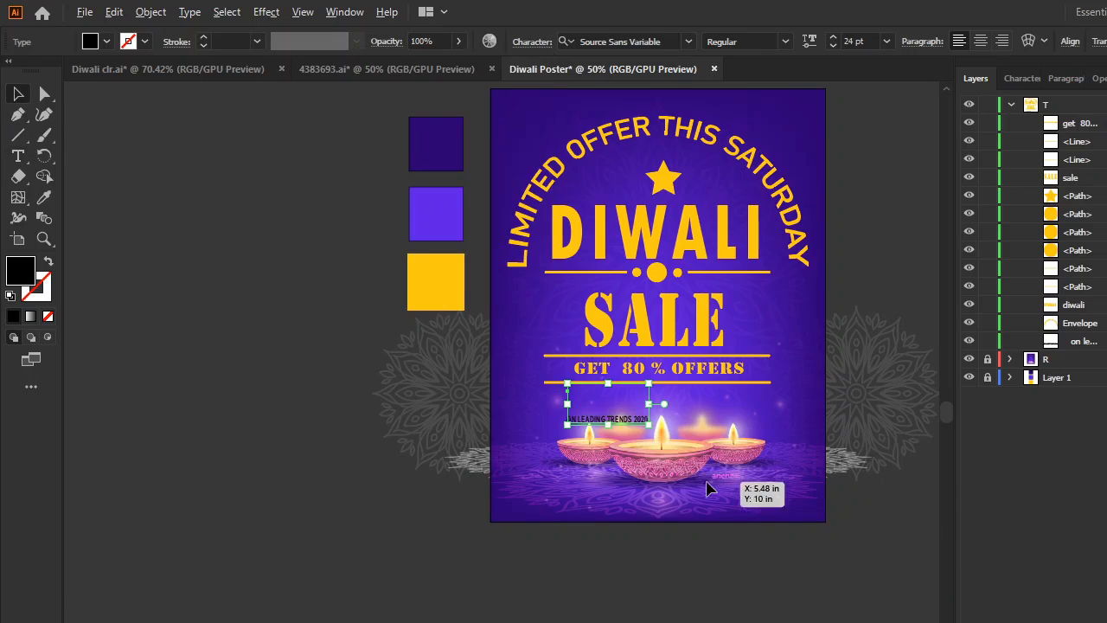
scroll(704, 481, "up", 3)
left_click_drag(582, 419, 612, 572)
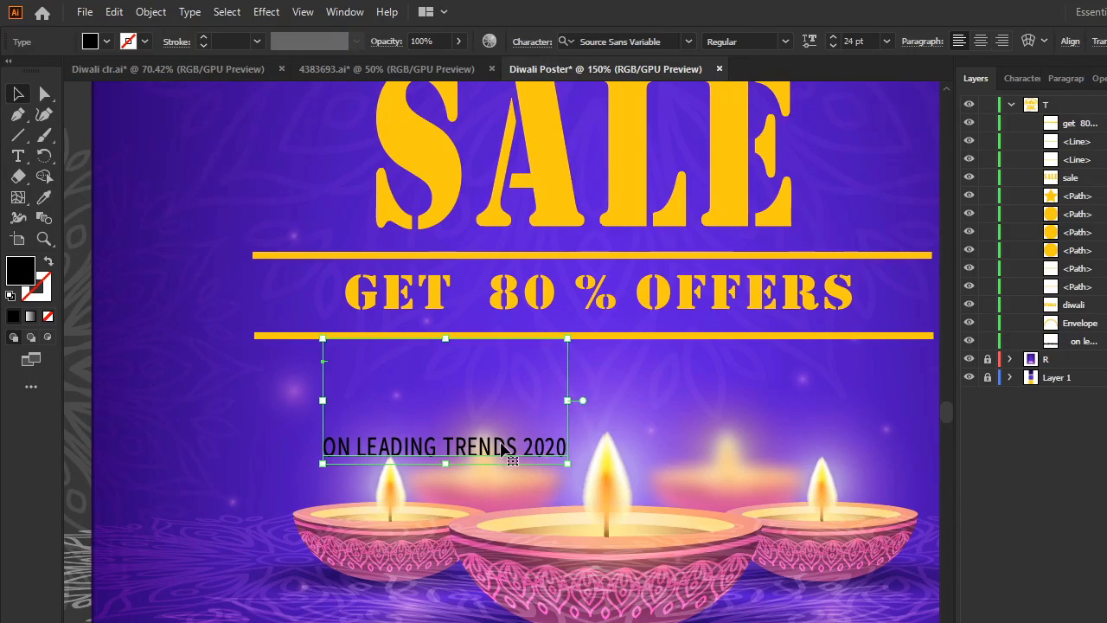
double_click(502, 448)
key("ctrl+a")
key("Delete")
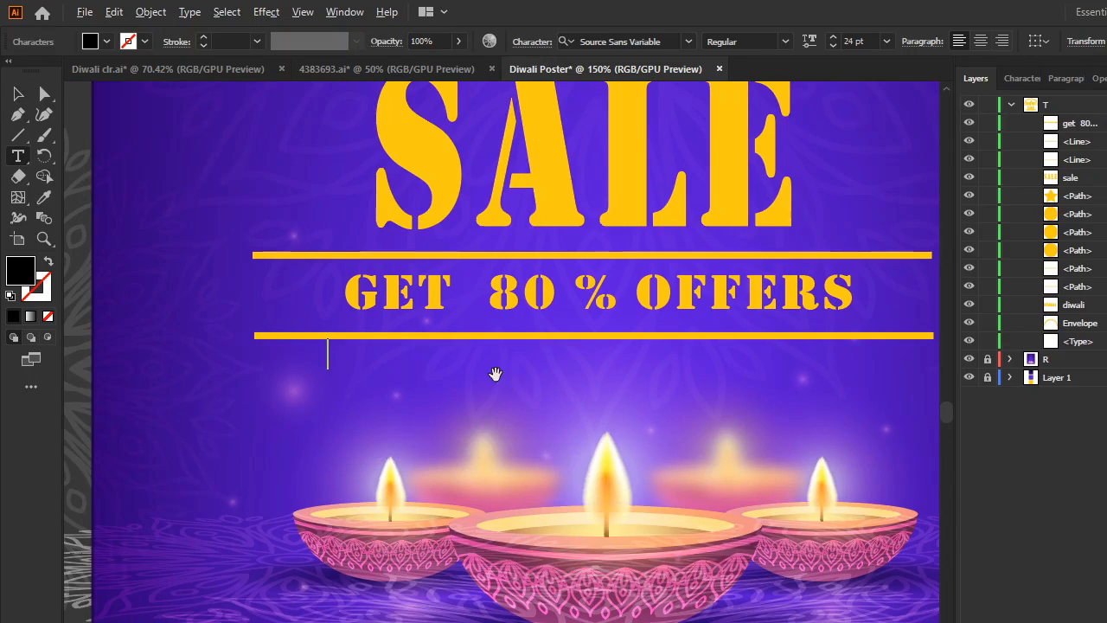
key("ctrl+z")
scroll(491, 373, "down", 4)
key("ctrl+x")
left_click_drag(431, 340, 470, 435)
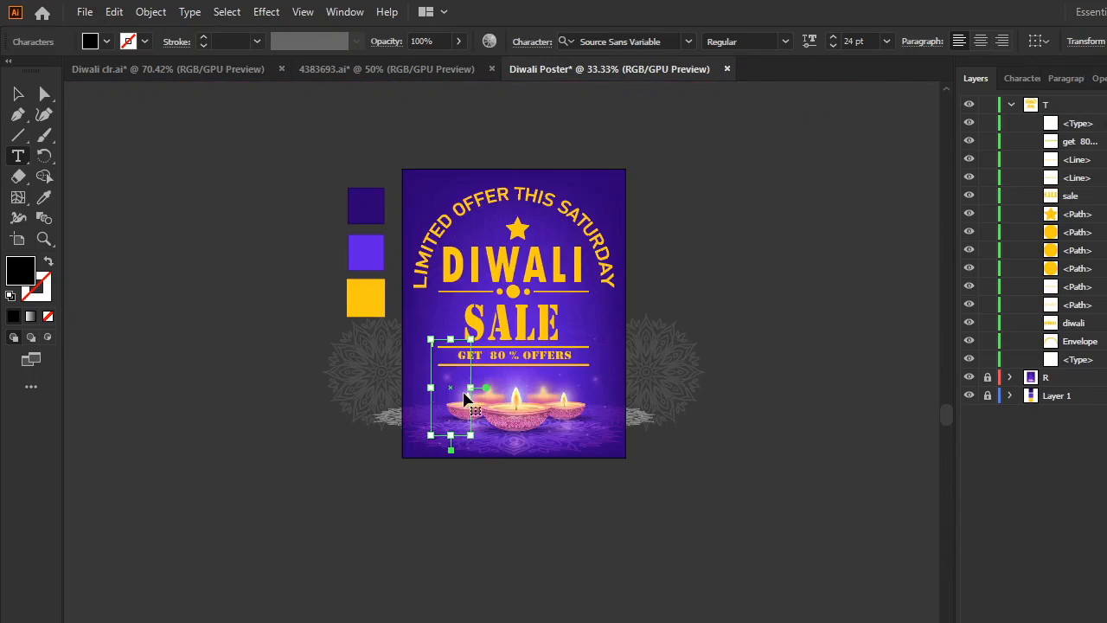
scroll(474, 386, "up", 2)
key("ctrl+z")
key("ctrl+z")
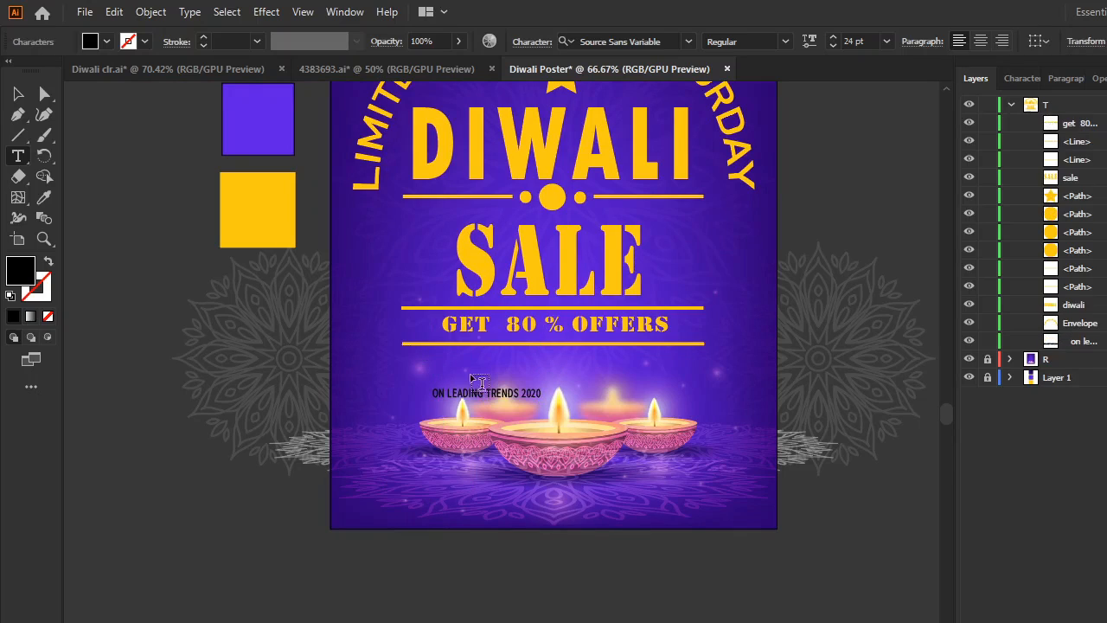
- Recolour the ON LEADING TRENDS 2020 text with the yellow sampled from the swatch square beside the poster
left_click(507, 391, "ctrl")
triple_click(505, 392)
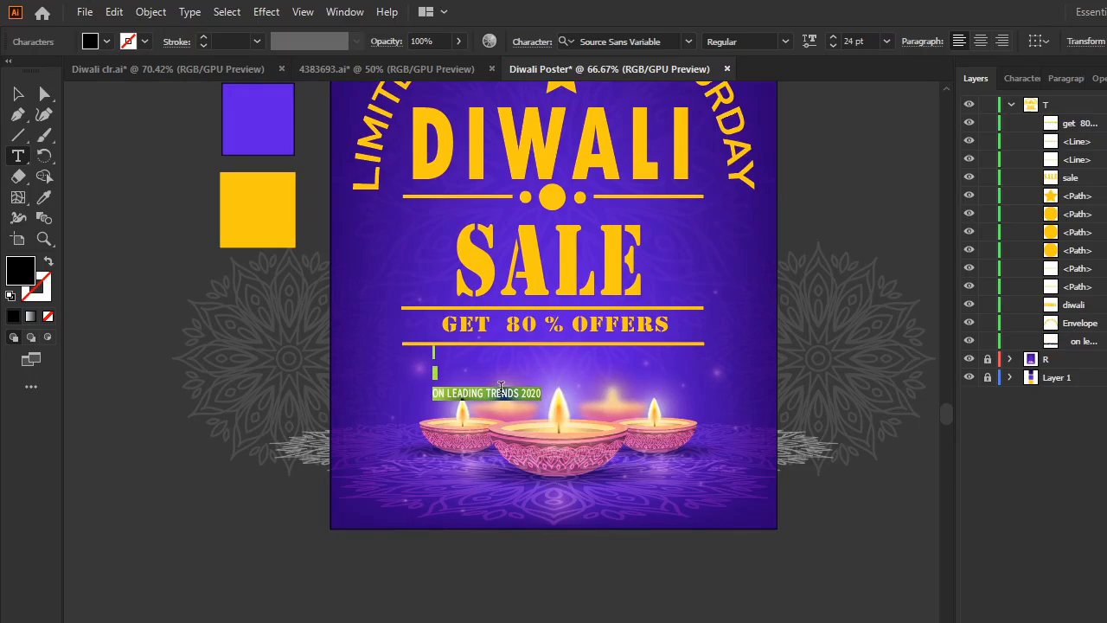
left_click(44, 197)
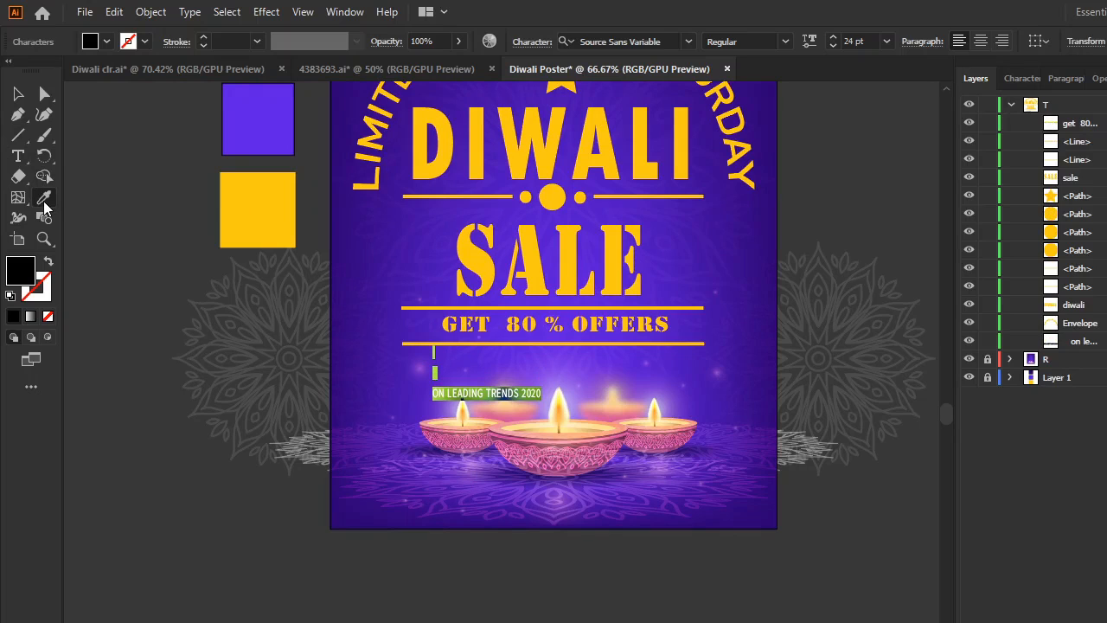
left_click(263, 211)
left_click(18, 94)
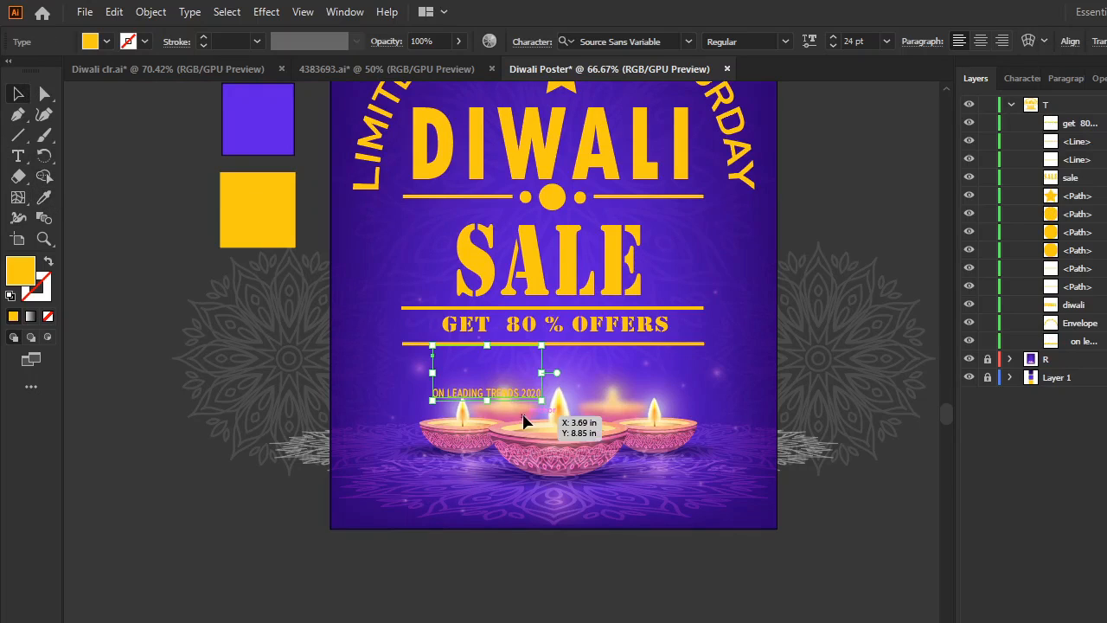
- Centre ON LEADING TRENDS 2020 just under the line below GET 80 % OFFERS and deselect it
scroll(526, 406, "up", 3)
left_click_drag(519, 376, 611, 423)
scroll(757, 264, "down", 4)
left_click(783, 317)
- Examine the overall poster layout and the area between the lamps and the poster's lower edge
scroll(641, 391, "down", 3)
scroll(613, 410, "up", 5)
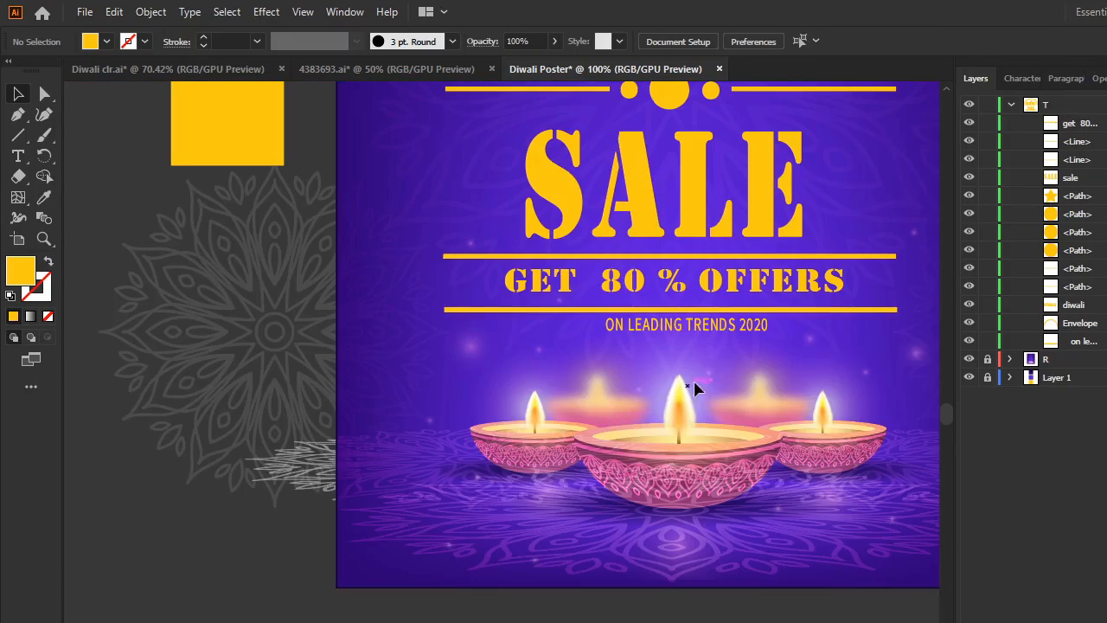
scroll(694, 381, "down", 2)
scroll(781, 316, "up", 1)
left_click_drag(781, 317, 787, 348)
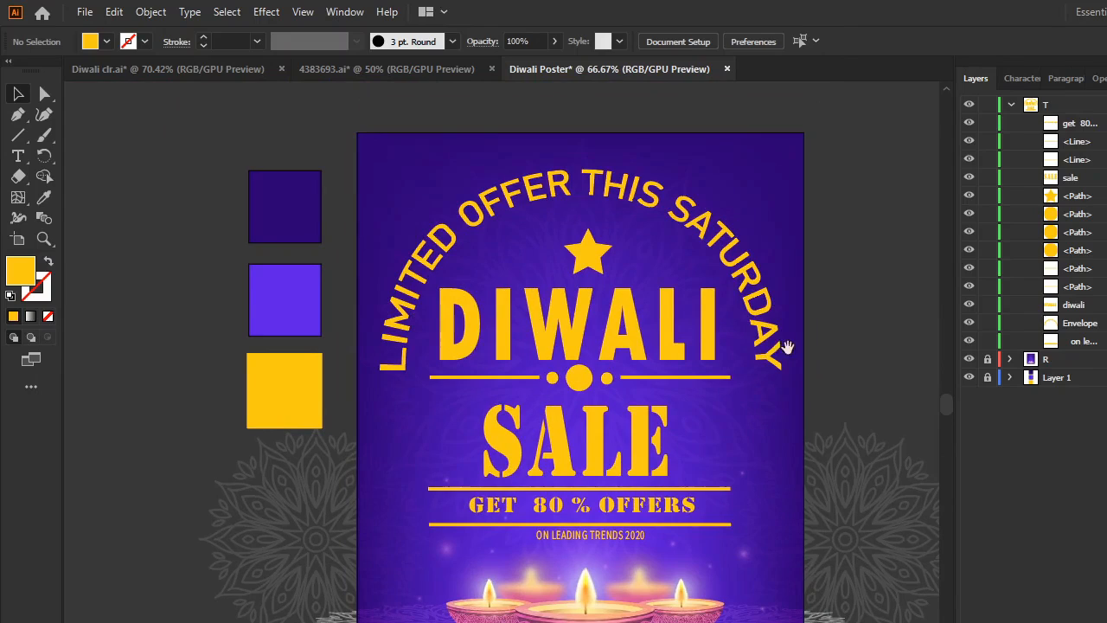
scroll(752, 252, "down", 3)
scroll(686, 538, "up", 4)
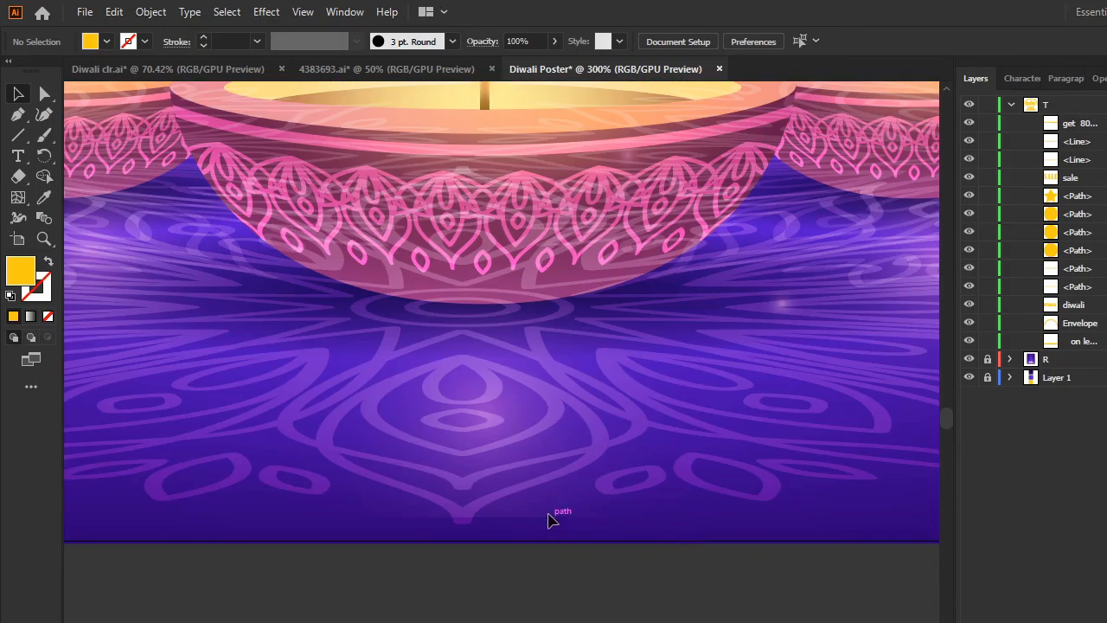
scroll(548, 518, "down", 5)
scroll(556, 511, "up", 3)
scroll(524, 420, "down", 3)
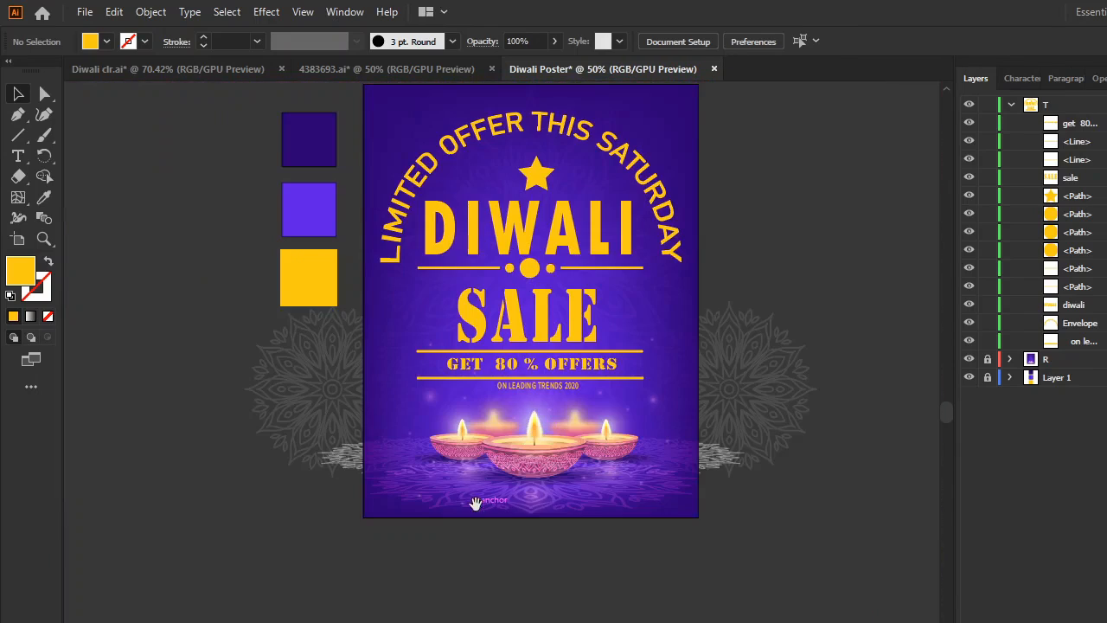
- Add the text TN OFFICIAL KING at the poster's lower edge beneath the lamps and select all of it
scroll(507, 493, "up", 2)
key("t")
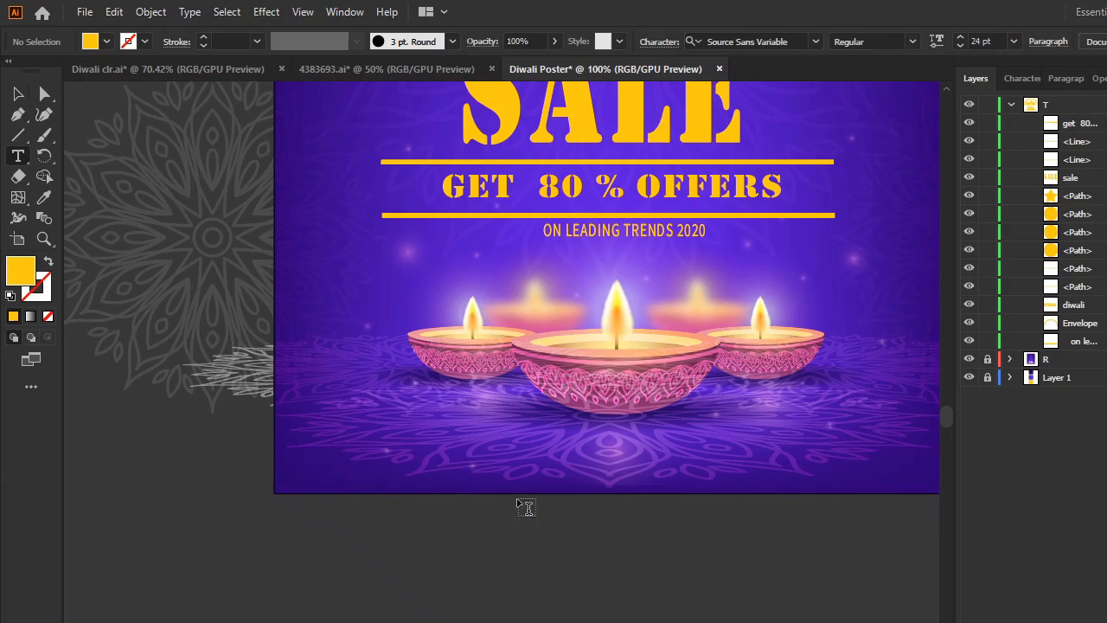
left_click(505, 481)
type("TN OFFICIA")
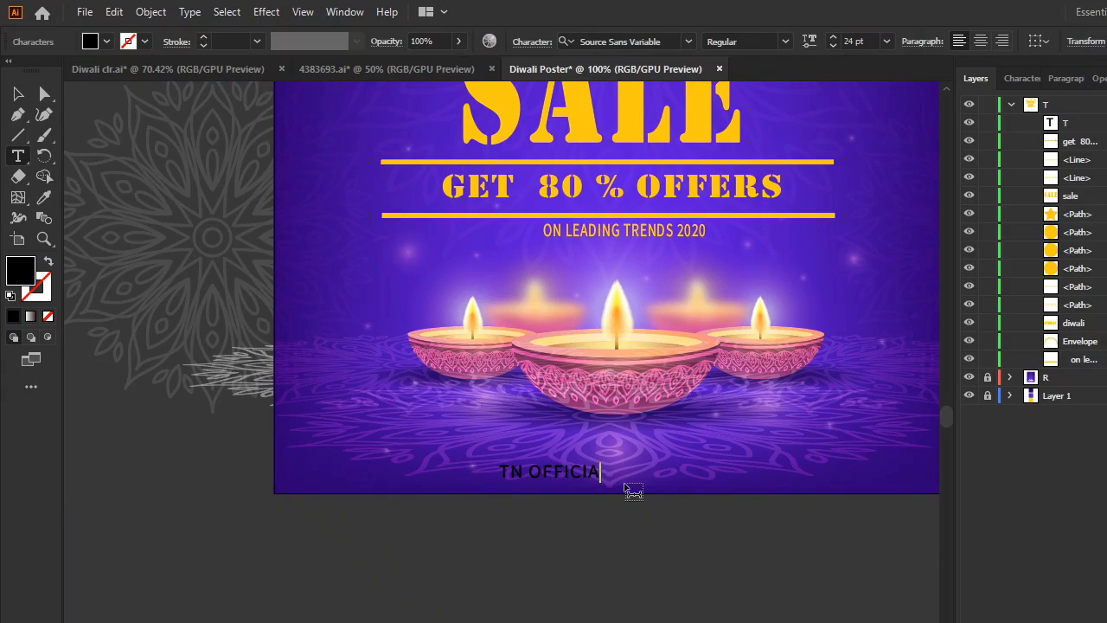
type("L KING")
key("ctrl+a")
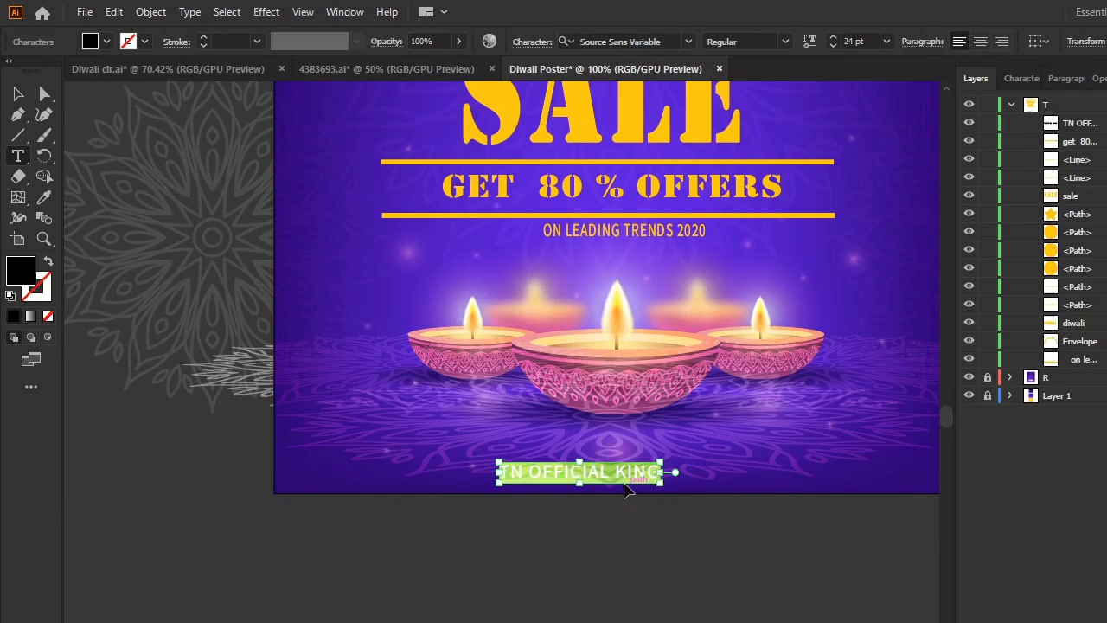
key("BackSpace")
left_click_drag(225, 198, 570, 621)
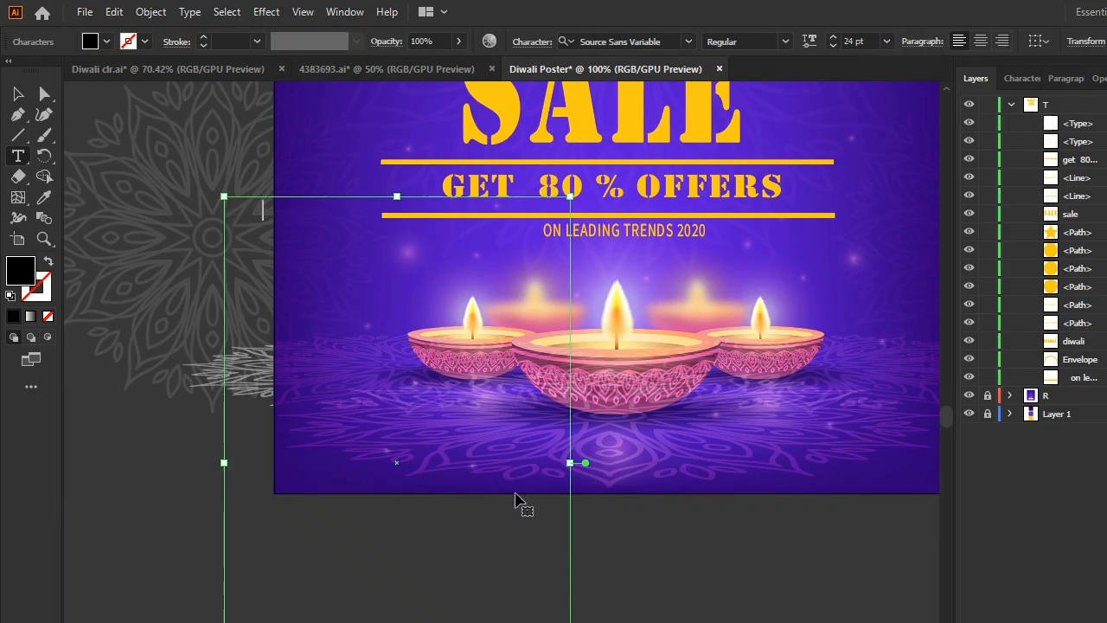
key("ctrl+z")
key("ctrl+z")
key("ctrl+z")
left_click_drag(482, 360, 679, 622)
key("ctrl+z")
- Recolour the TN OFFICIAL KING text with the yellow sampled from the swatch square beside the poster
left_click_drag(443, 273, 640, 622)
key("i")
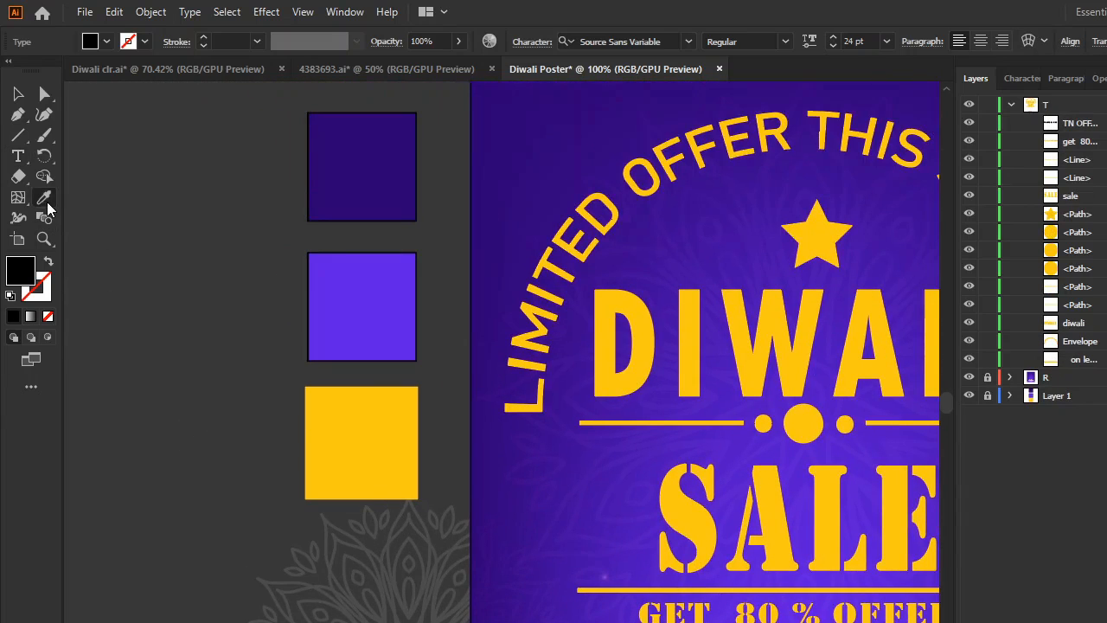
left_click(363, 430)
- Centre the TN OFFICIAL KING text beneath the middle lamp, close to the poster's lower edge, and deselect it
scroll(506, 359, "down", 1)
left_click_drag(506, 360, 302, 153)
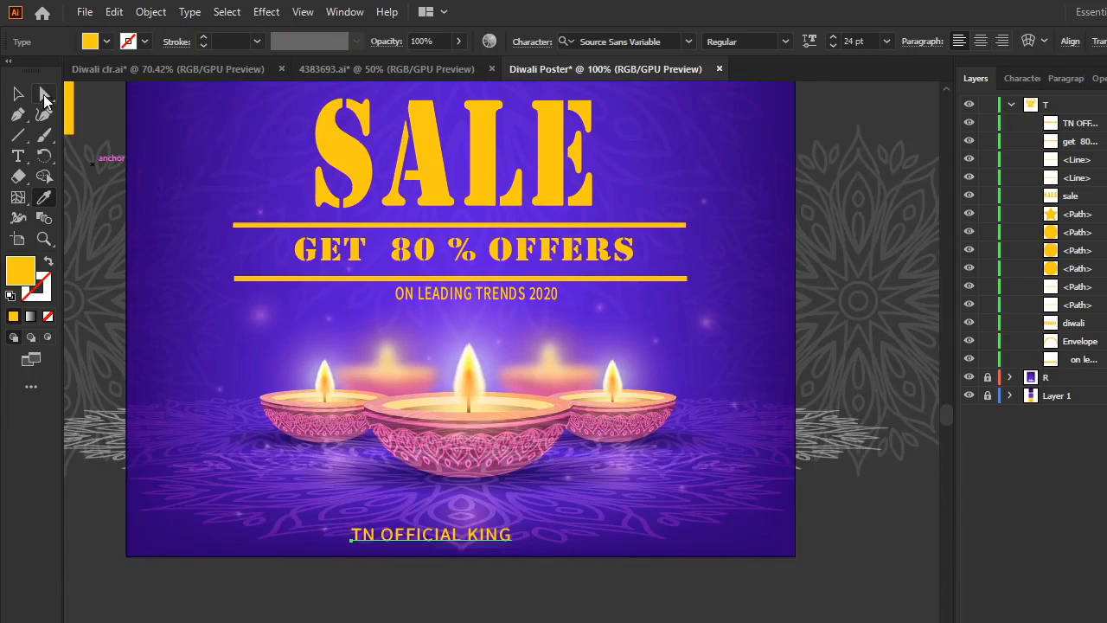
left_click(21, 93)
scroll(409, 547, "up", 2)
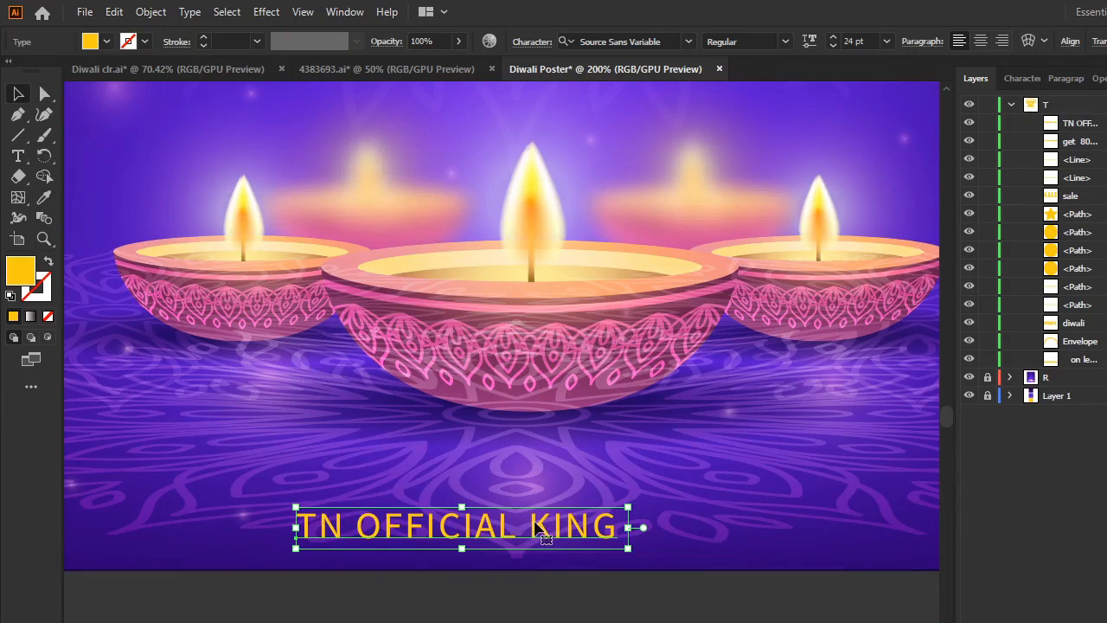
left_click_drag(545, 538, 602, 558)
key("ctrl+0")
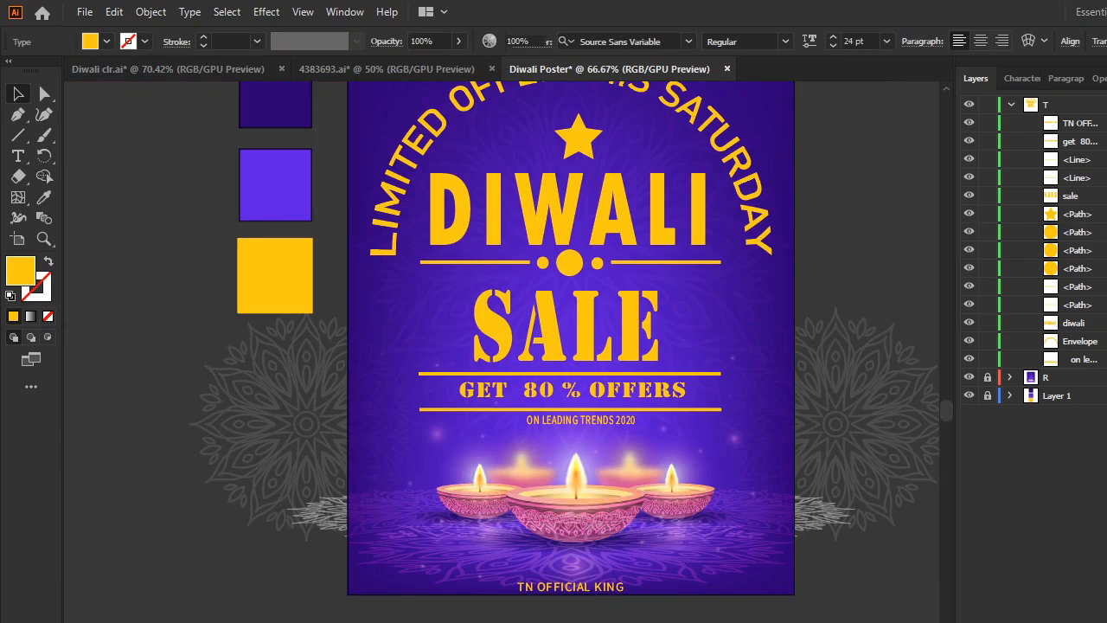
key("ctrl+shift+a")
- Nudge the yellow star slightly left so it sits centred above DIWALI, deselect it and check the whole poster
scroll(611, 618, "down", 2)
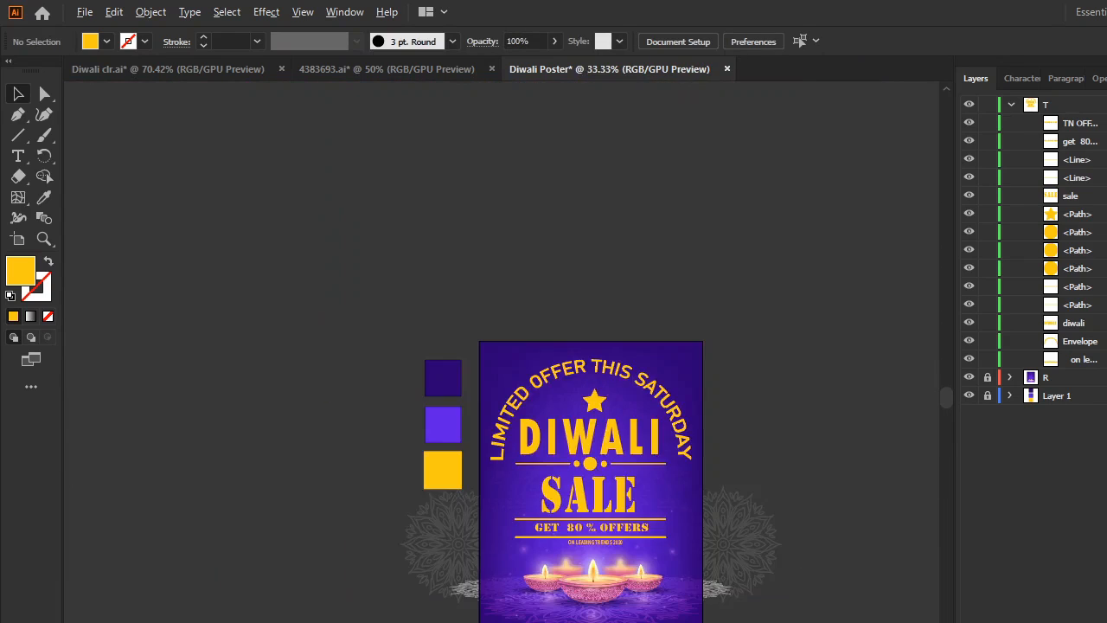
scroll(613, 618, "up", 2)
left_click_drag(678, 515, 717, 603)
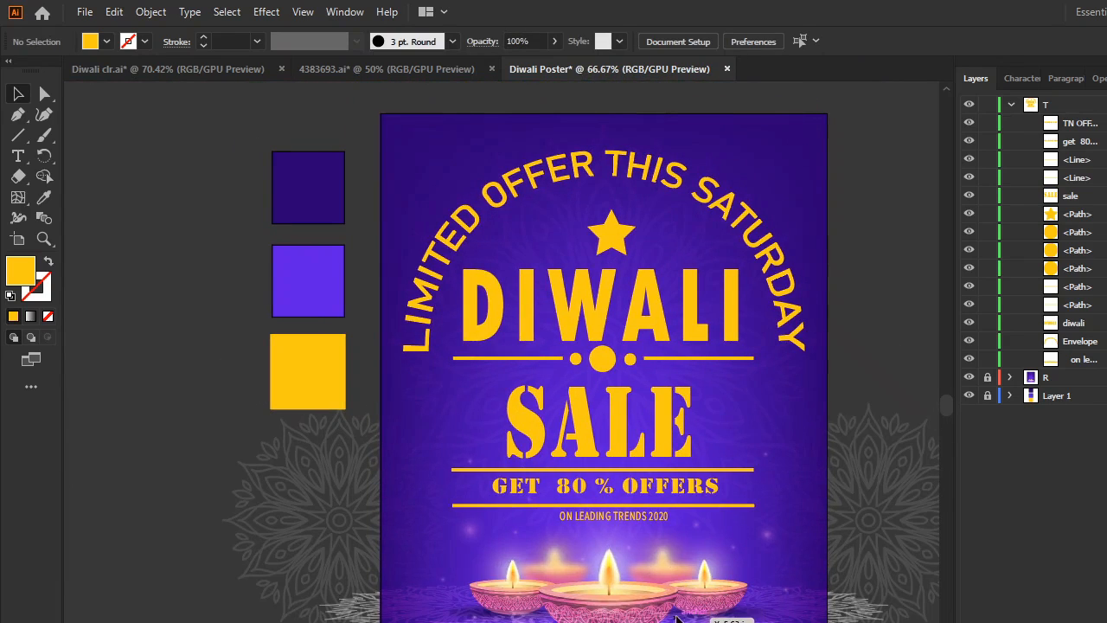
left_click_drag(608, 271, 627, 323)
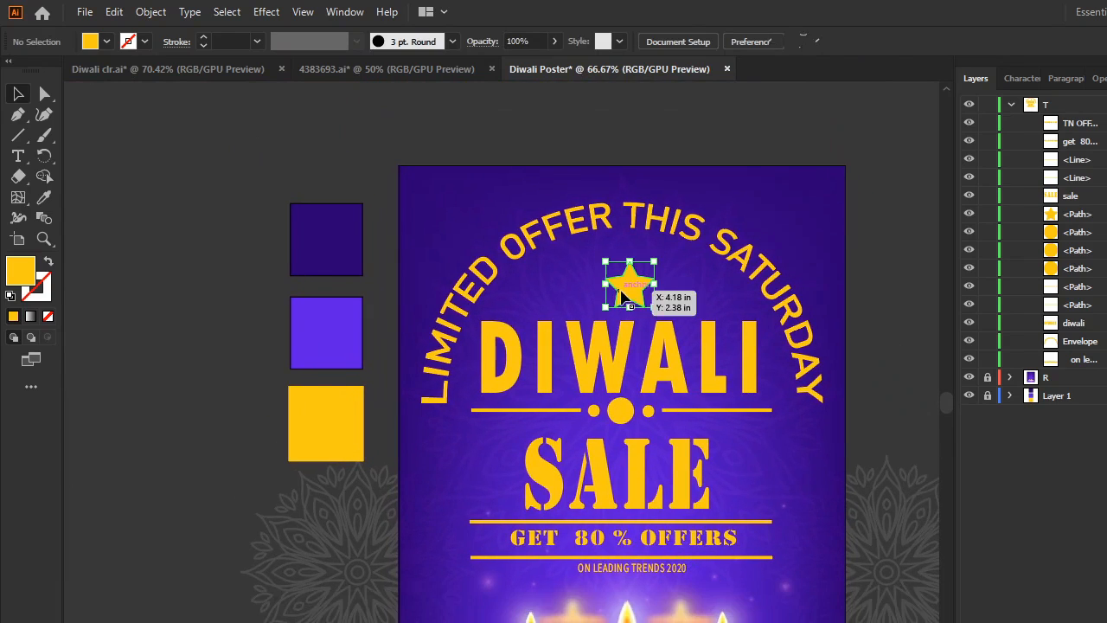
left_click(630, 289)
key("shift+Left")
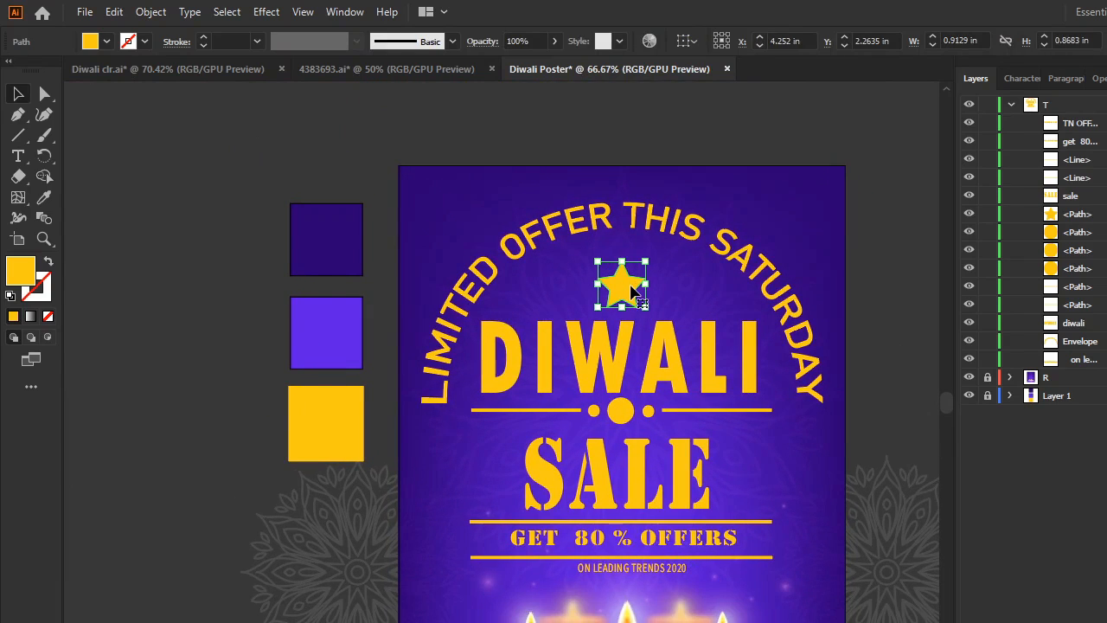
key("Right")
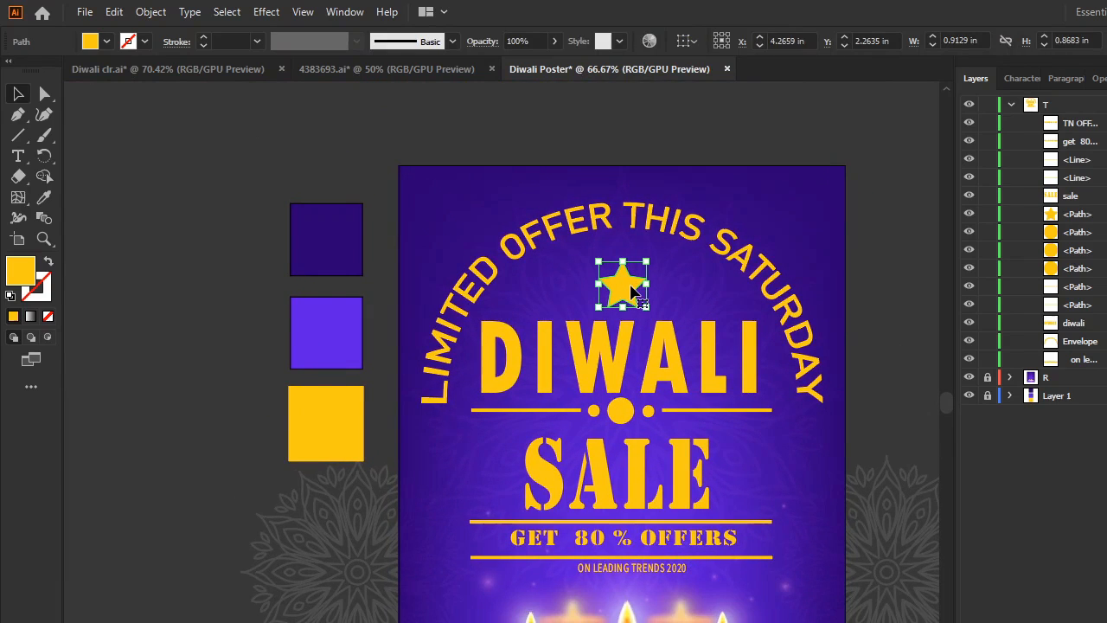
left_click(803, 240)
scroll(803, 242, "down", 3)
scroll(812, 306, "up", 2)
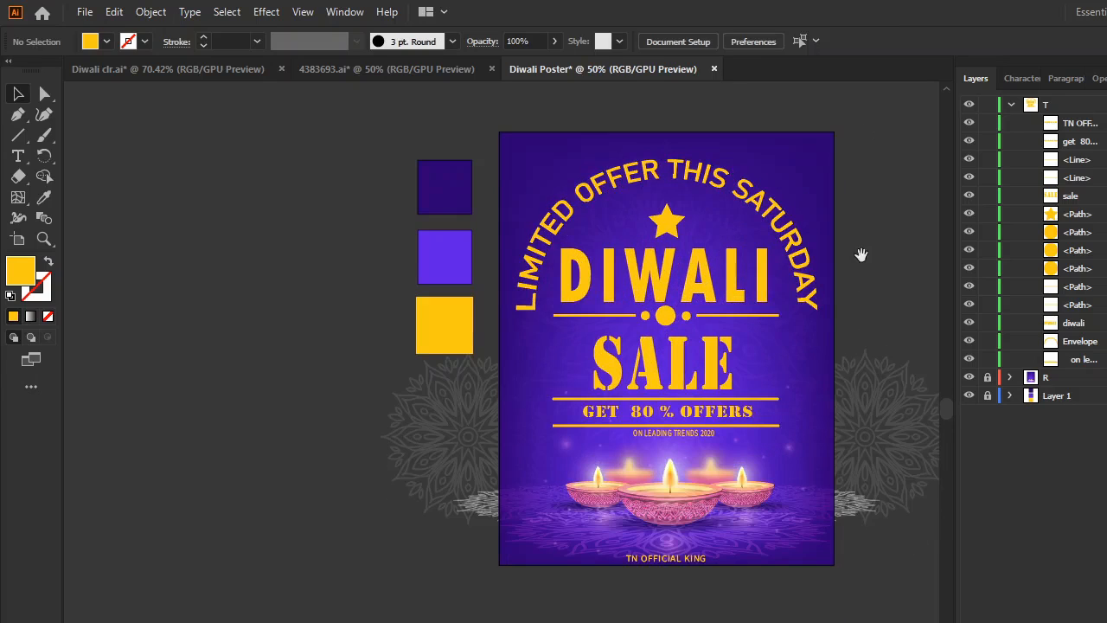
left_click_drag(861, 255, 822, 316)
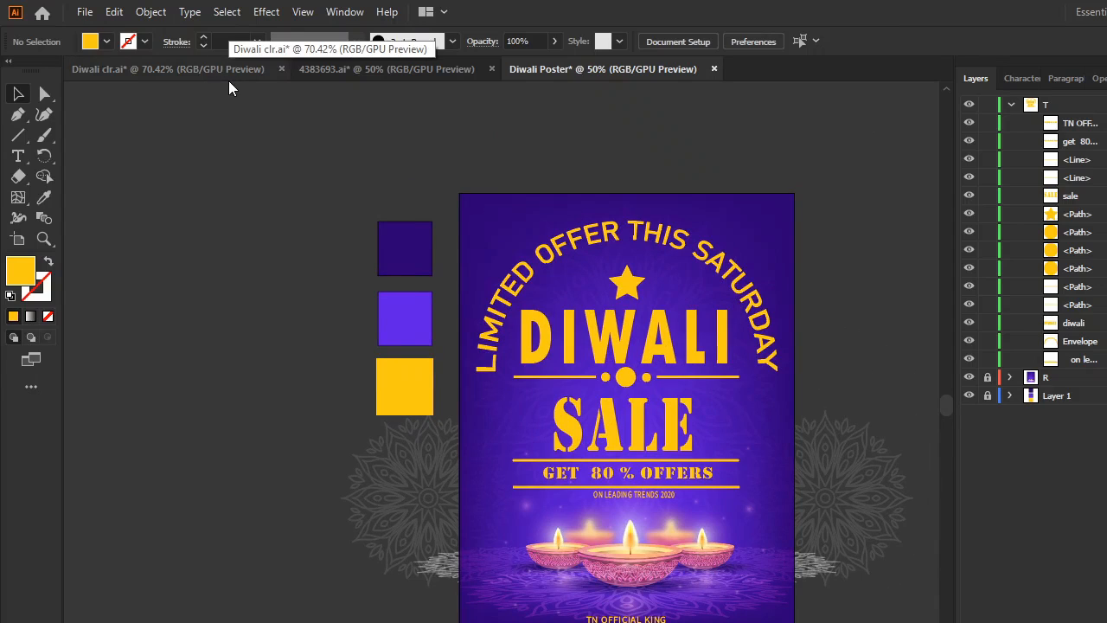
key("ctrl+s")
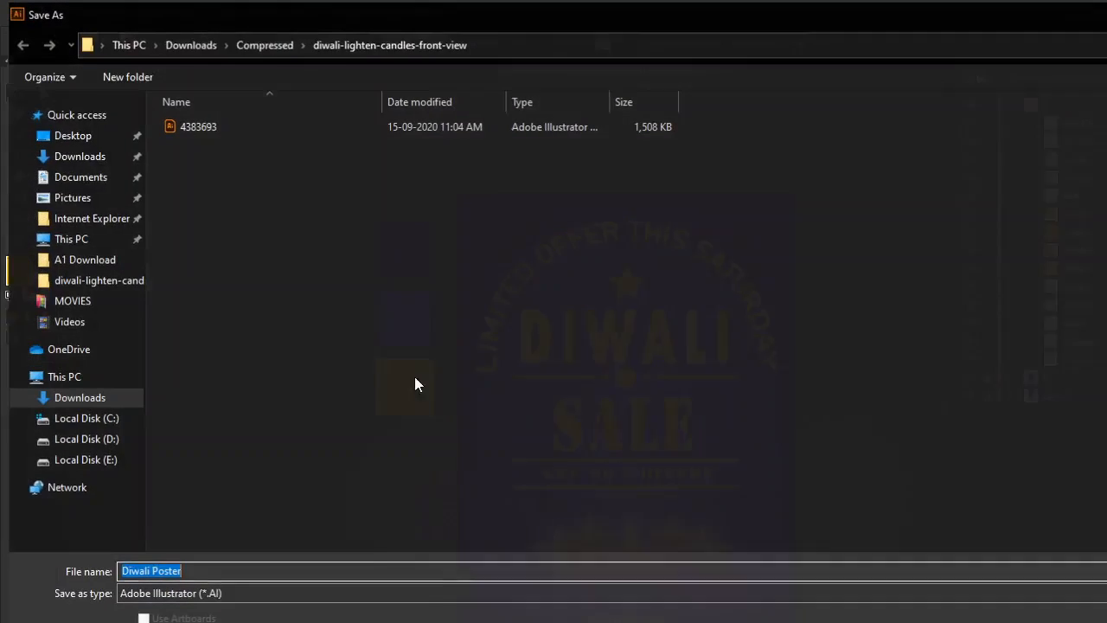
left_click(298, 597)
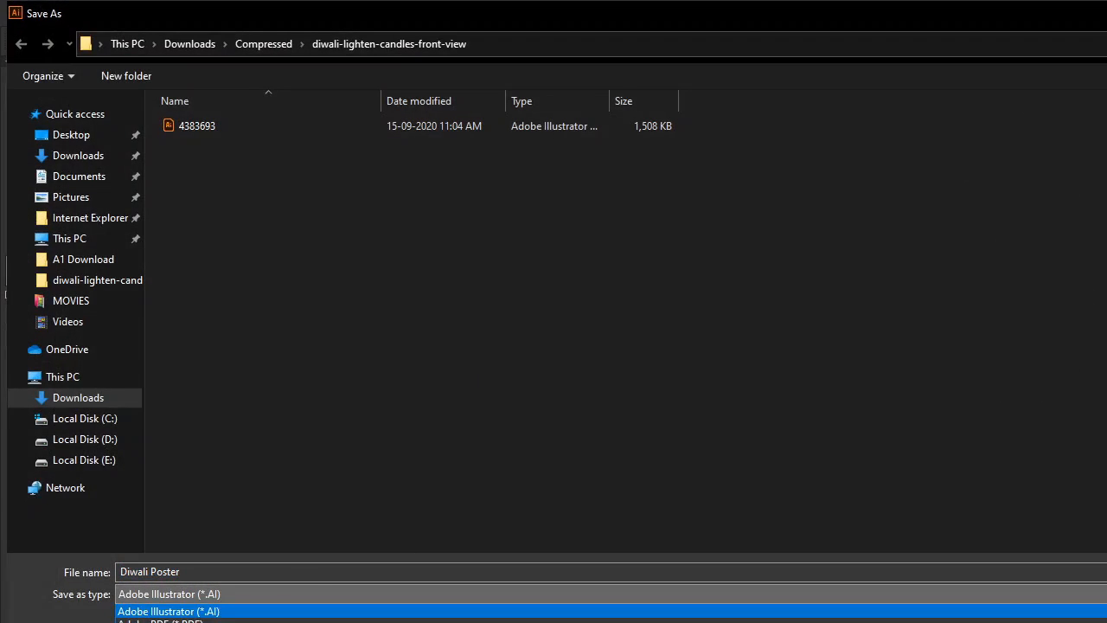
left_click(299, 597)
key("Escape")
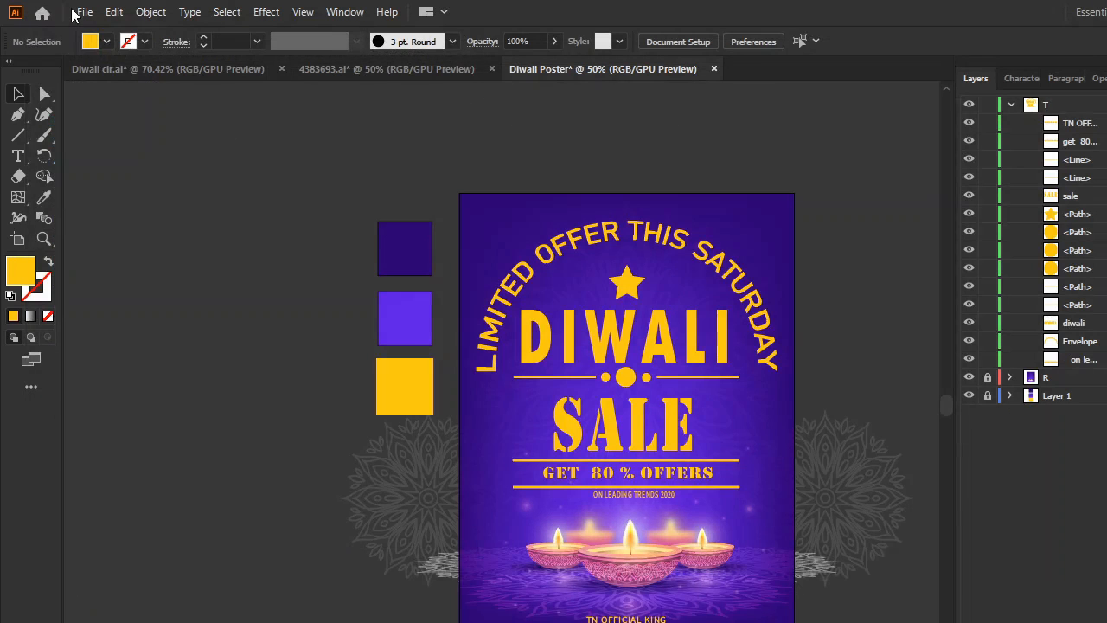
- Export the poster to the Desktop as a JPEG named Diwali Poster, using artboards and quality 10 (Maximum)
left_click(78, 13)
mouse_move(112, 317)
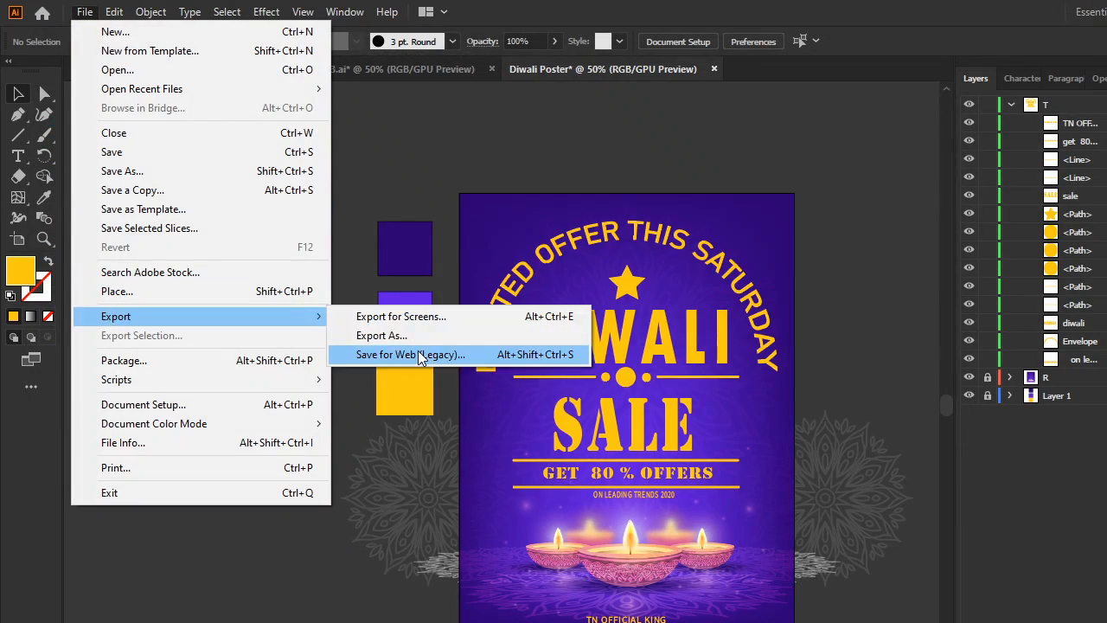
left_click(423, 336)
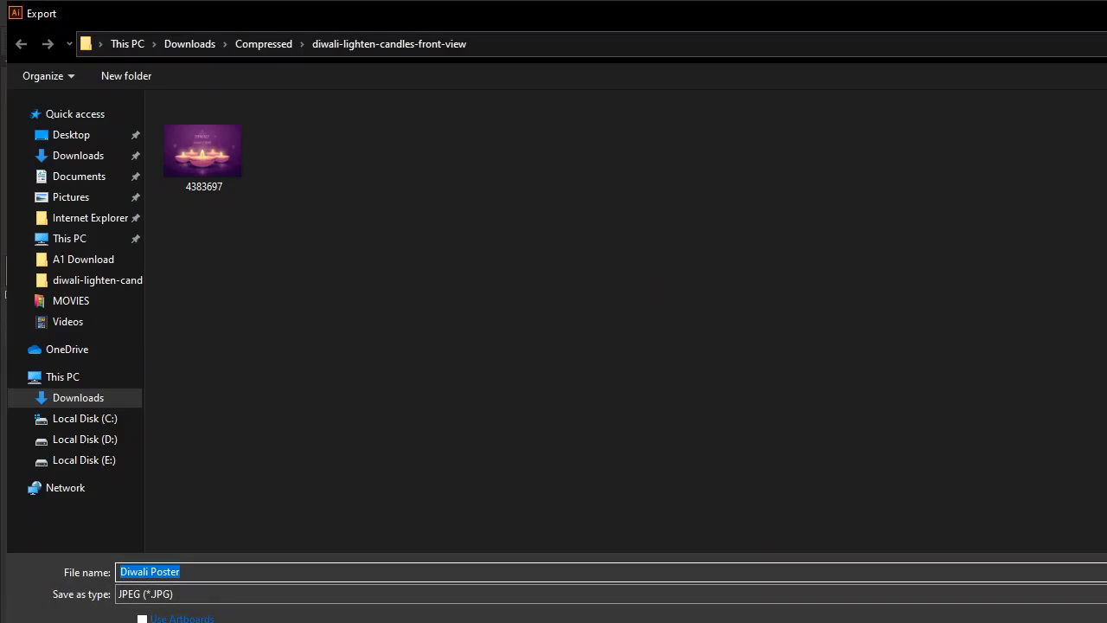
left_click(186, 620)
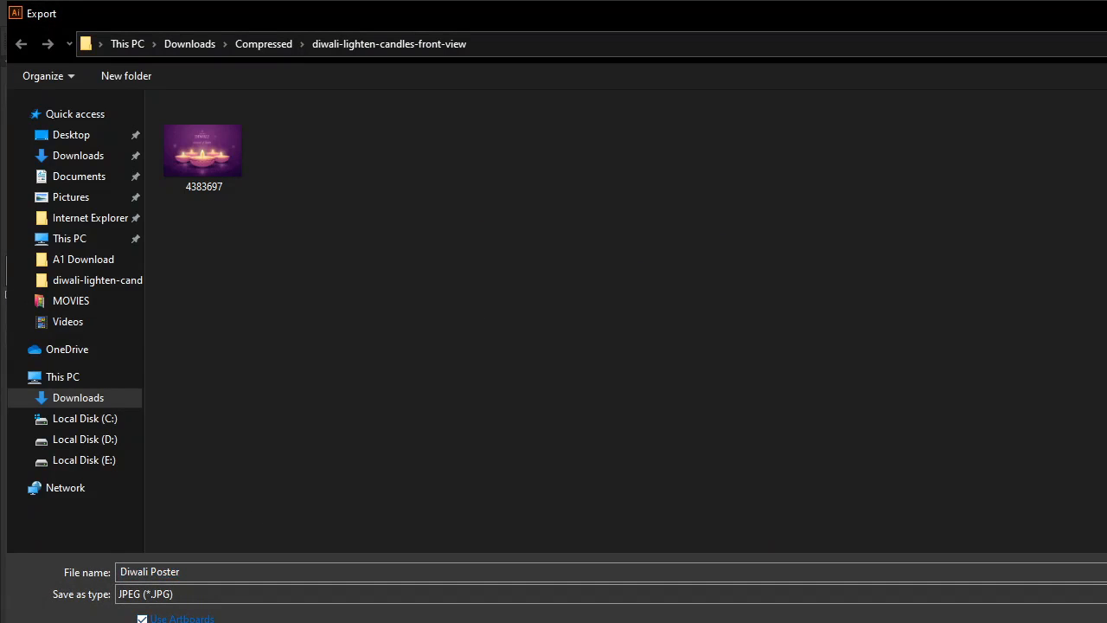
left_click(181, 601)
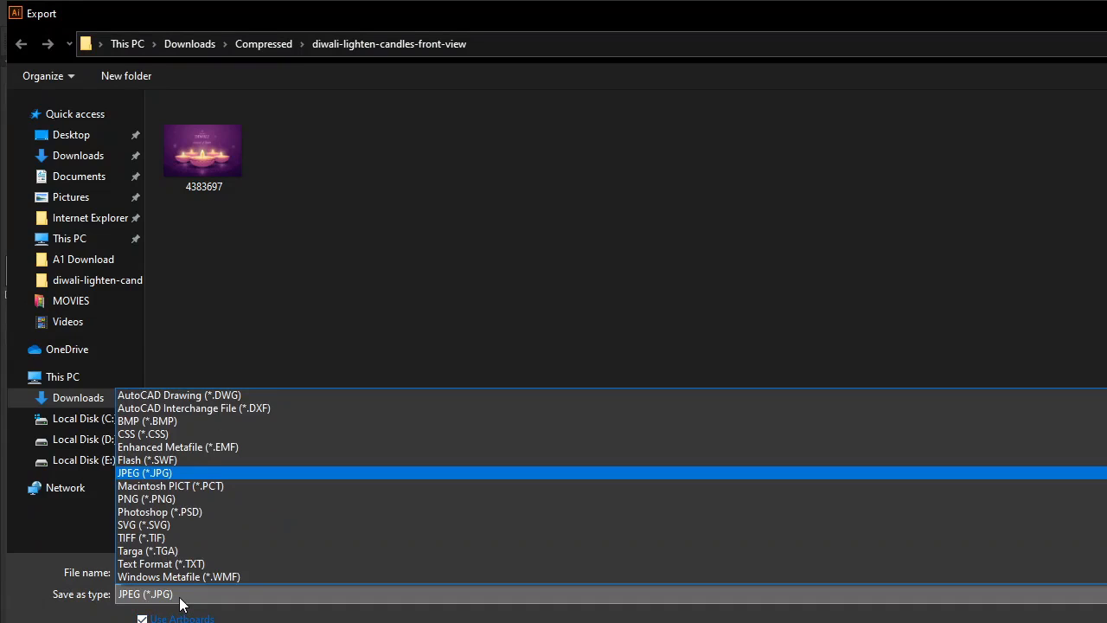
left_click(216, 476)
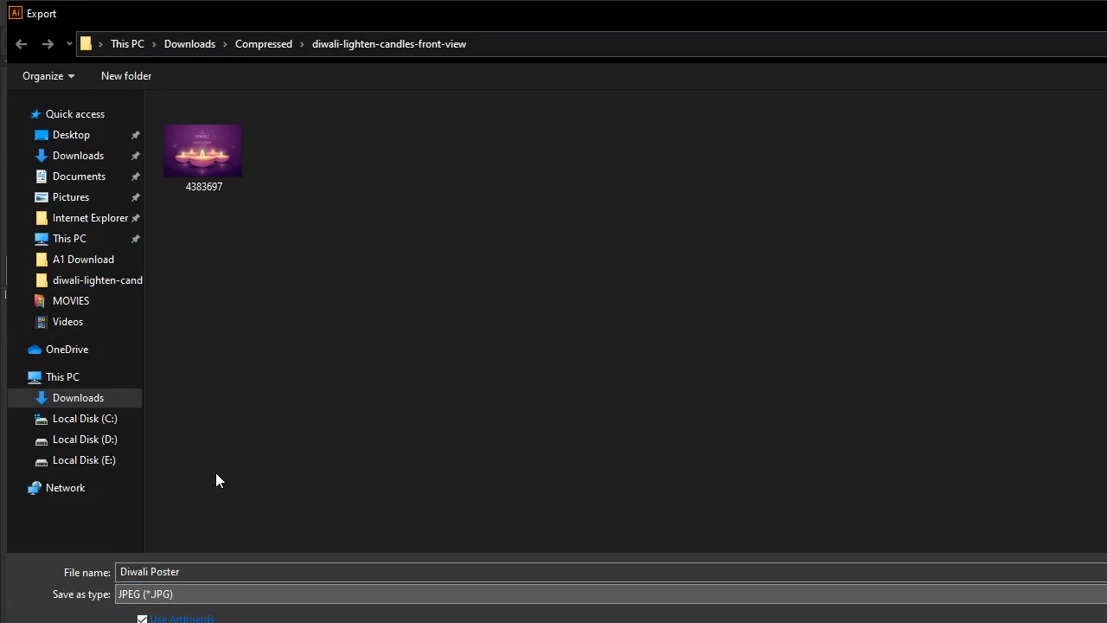
left_click(77, 139)
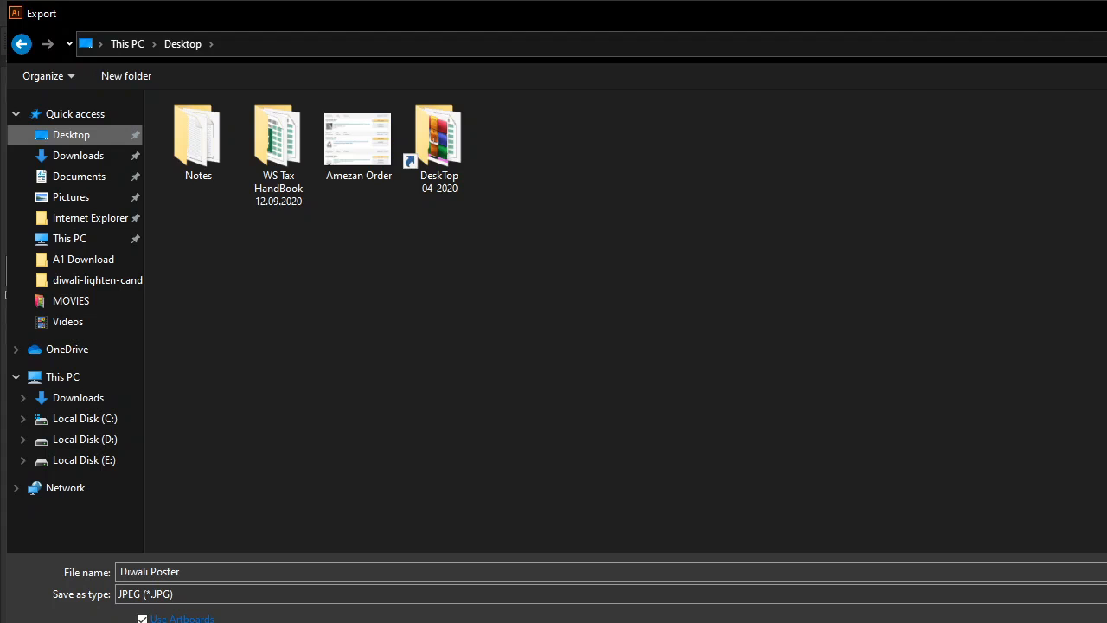
key("Return")
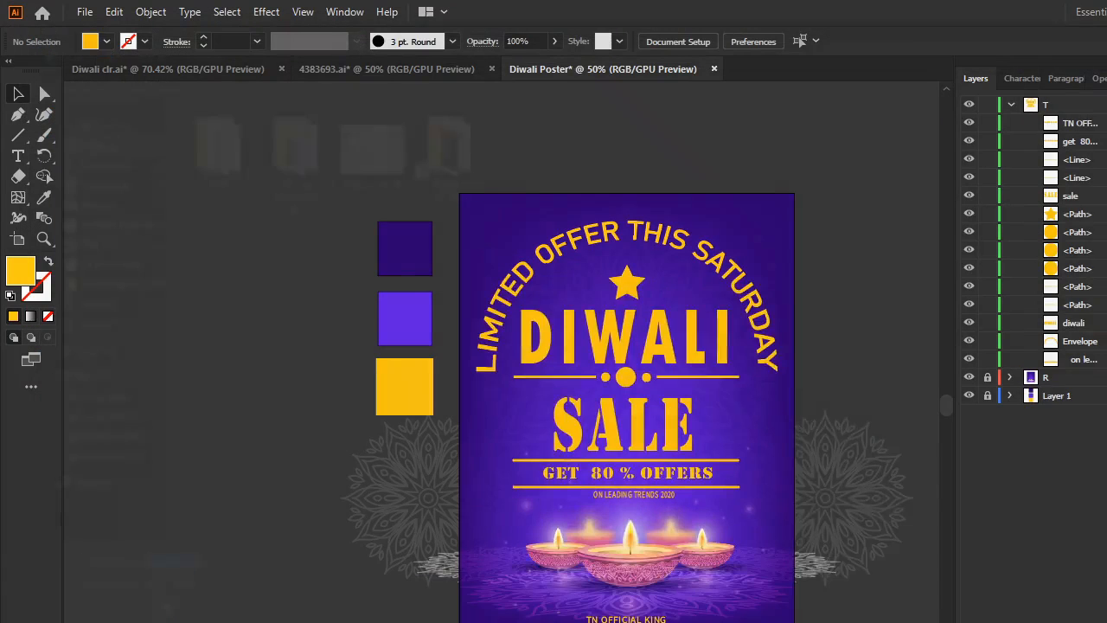
mouse_move(724, 384)
left_mouse_down()
mouse_move(682, 396)
mouse_move(718, 385)
left_mouse_up()
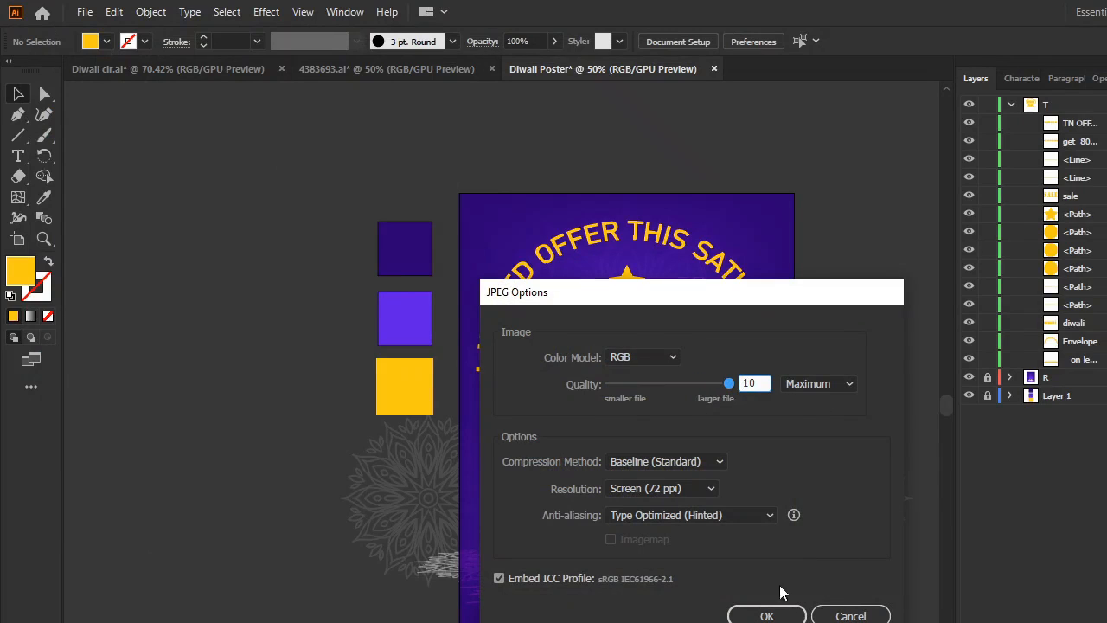
left_click(771, 614)
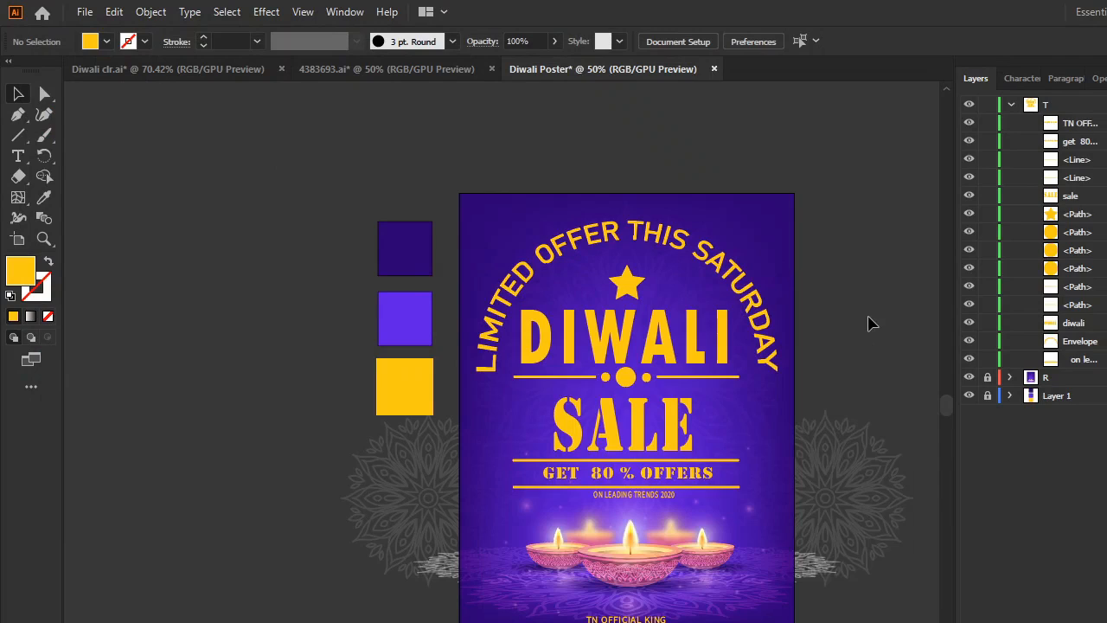